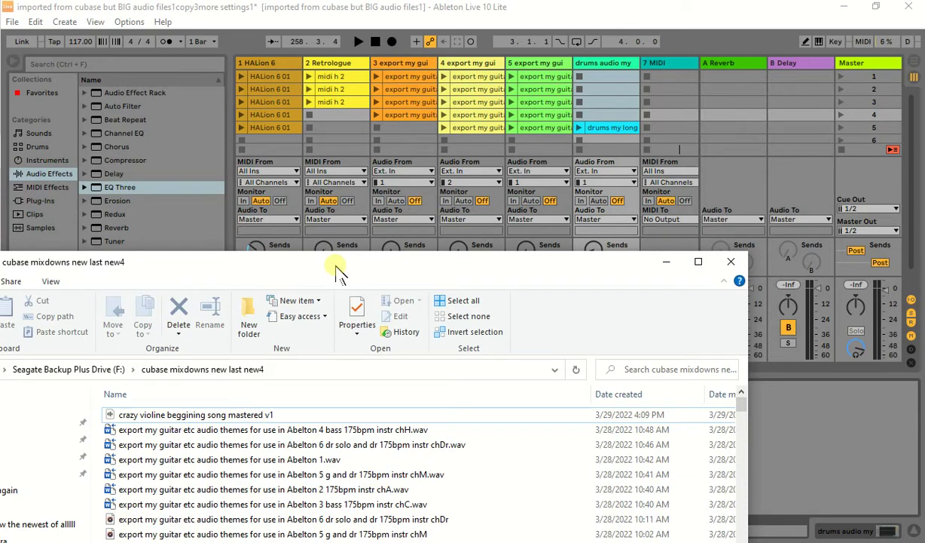
Minimize the file folder window and switch the set to Arrangement View, showing the lowest tracks
{"action": "left_click_drag", "start_coordinate": [337, 272], "coordinate": [316, 186]}
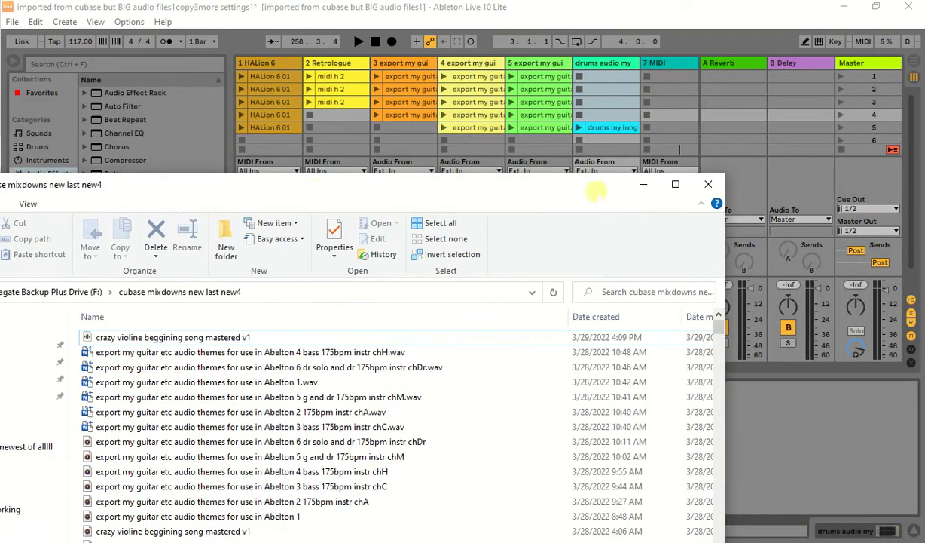
{"action": "left_click", "coordinate": [644, 184]}
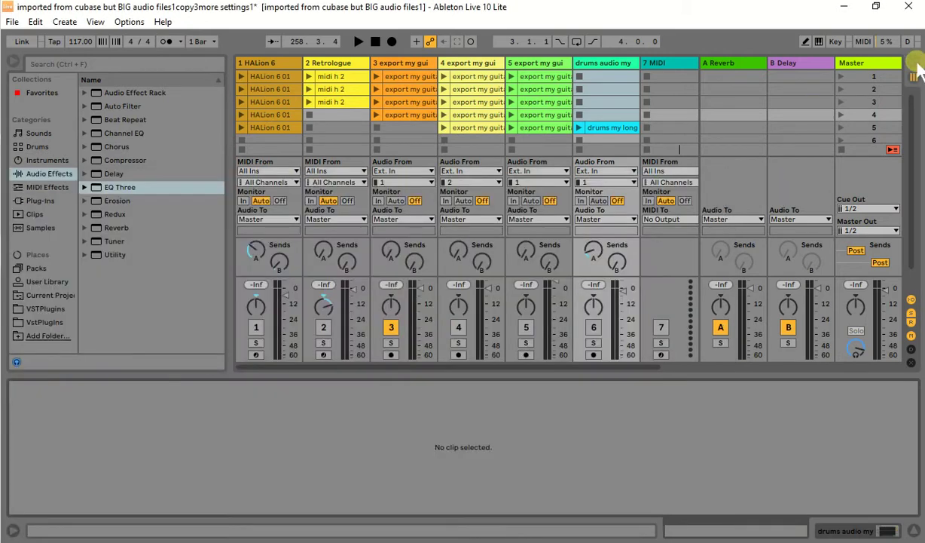
{"action": "left_click", "coordinate": [915, 64]}
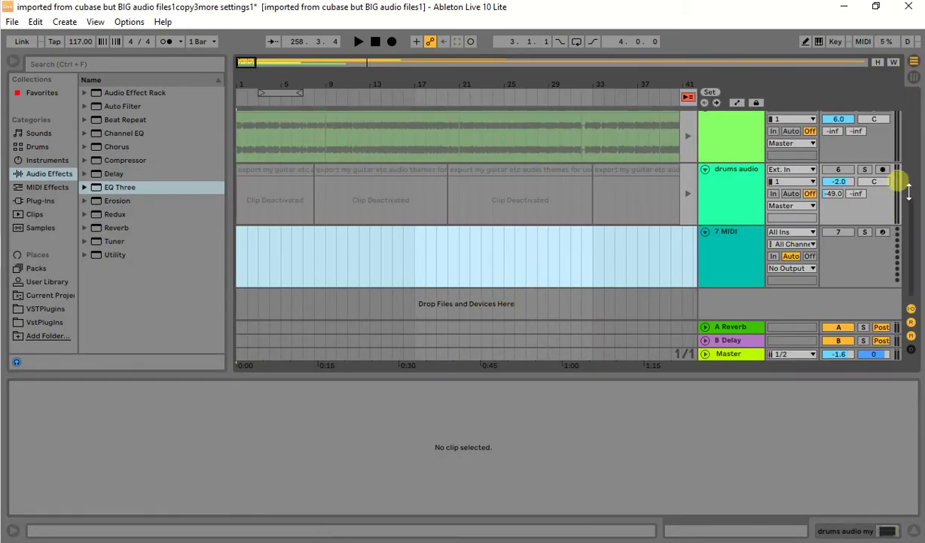
{"action": "mouse_move", "coordinate": [909, 227]}
{"action": "left_mouse_down"}
{"action": "mouse_move", "coordinate": [908, 131]}
{"action": "mouse_move", "coordinate": [917, 236]}
{"action": "left_mouse_up"}
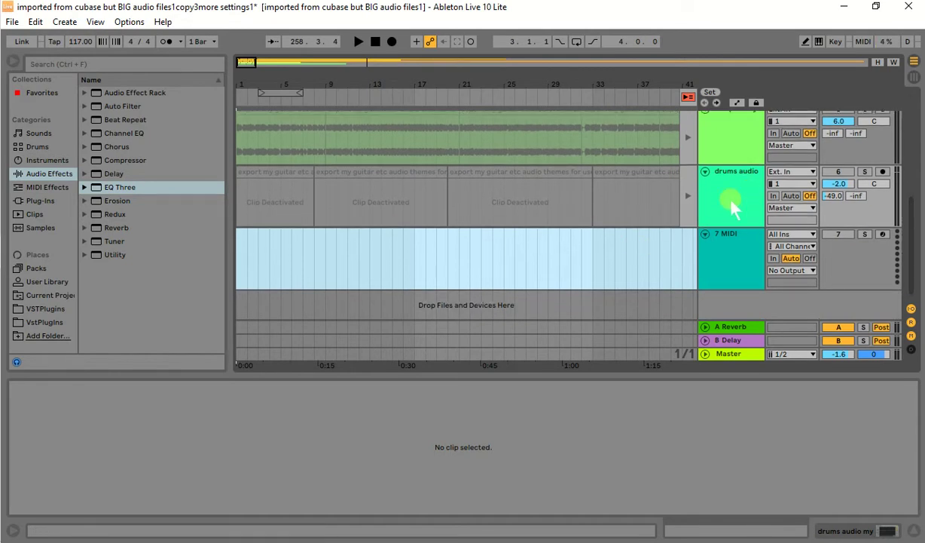
{"action": "left_click_drag", "start_coordinate": [911, 215], "coordinate": [920, 246]}
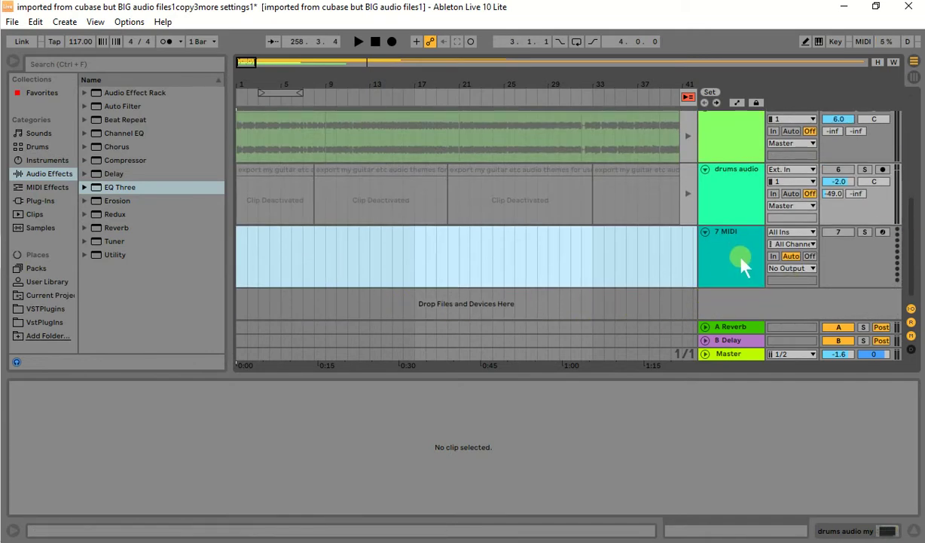
{"action": "left_click", "coordinate": [913, 238]}
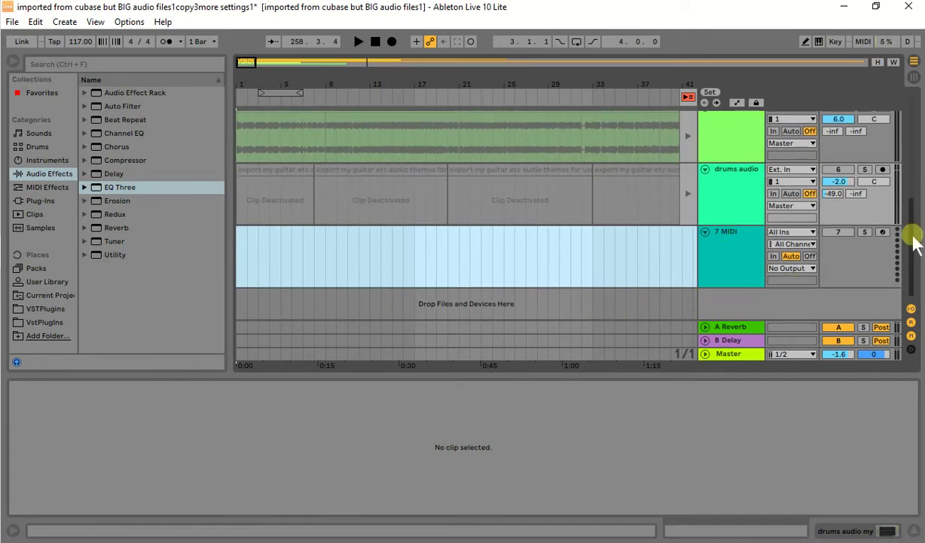
Insert a new audio track directly below the drums audio track and select it
{"action": "left_click", "coordinate": [62, 22]}
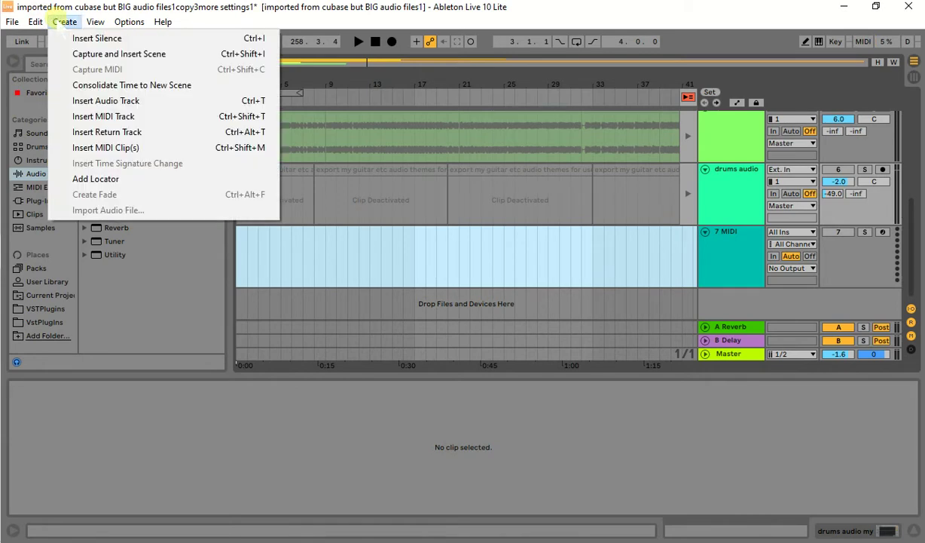
{"action": "left_click", "coordinate": [163, 358]}
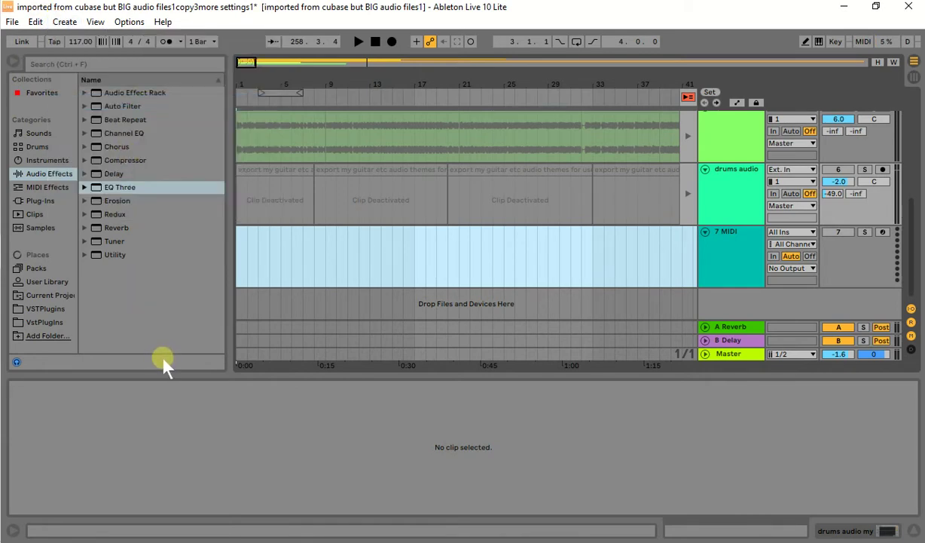
{"action": "key", "text": "ctrl+t"}
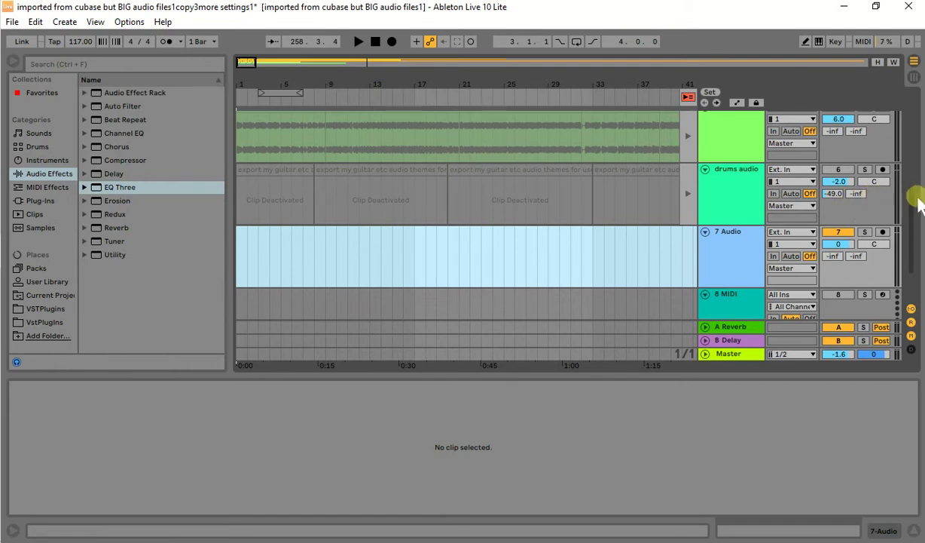
{"action": "left_click_drag", "start_coordinate": [919, 203], "coordinate": [915, 273]}
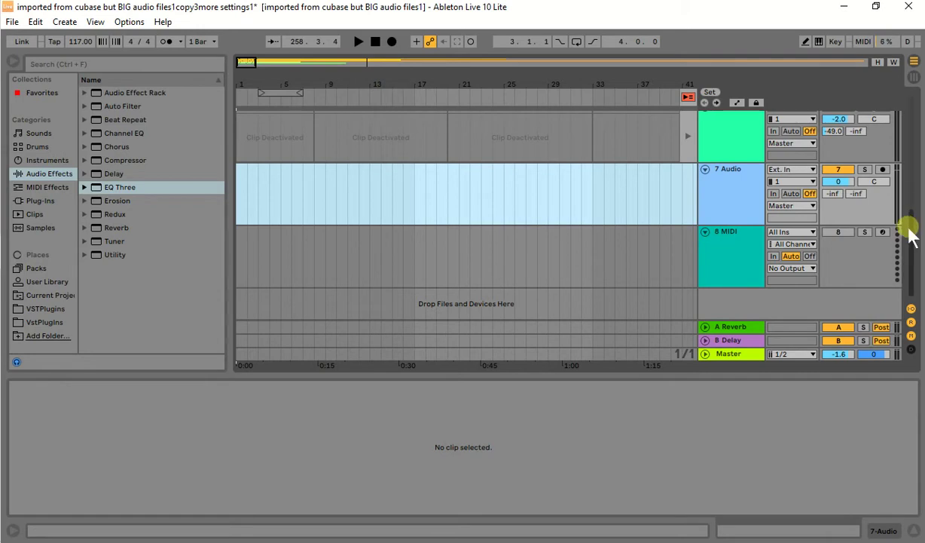
{"action": "left_click_drag", "start_coordinate": [912, 231], "coordinate": [914, 201]}
{"action": "left_click", "coordinate": [726, 231]}
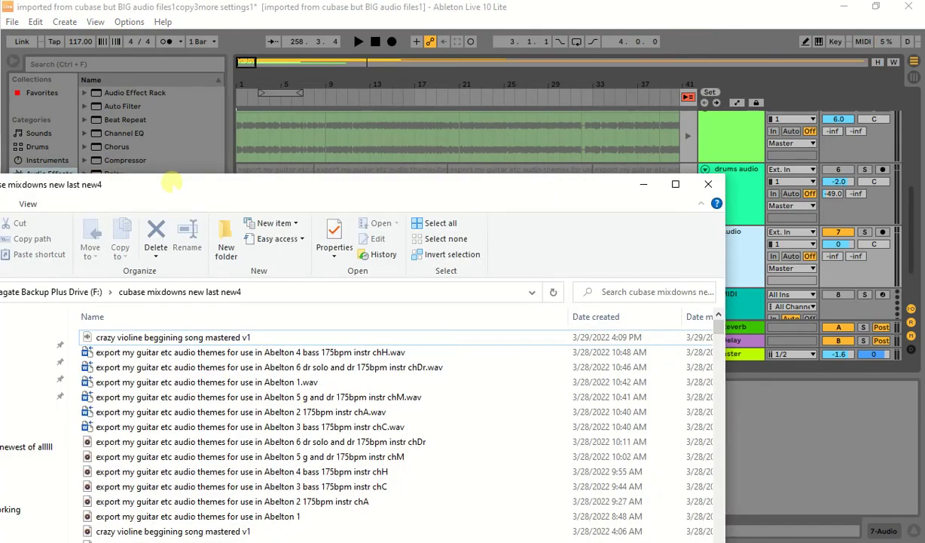
Switch to File Explorer and select the WAV version of "crazy violine beggining song mastered v1" in the "cubase mixdowns new last new4" folder
{"action": "left_click_drag", "start_coordinate": [172, 181], "coordinate": [300, 43]}
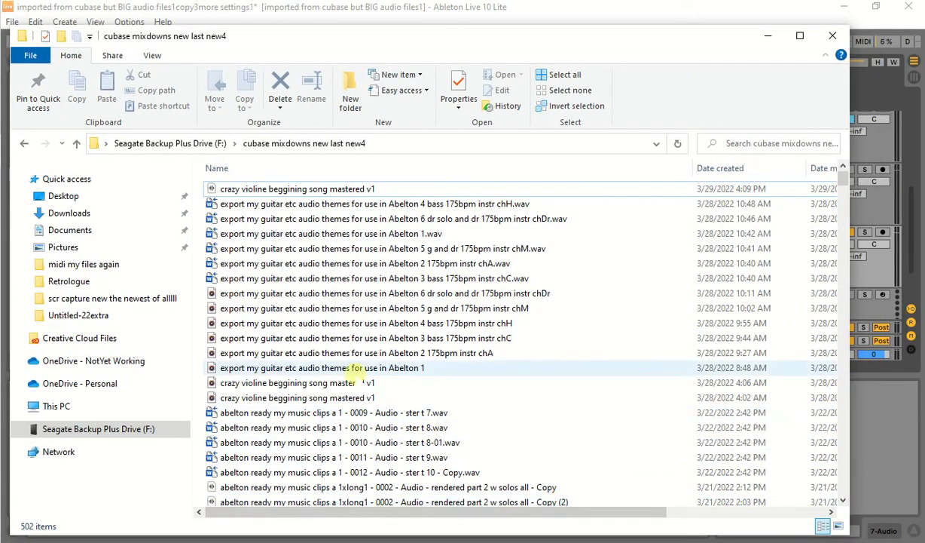
{"action": "left_click", "coordinate": [371, 395]}
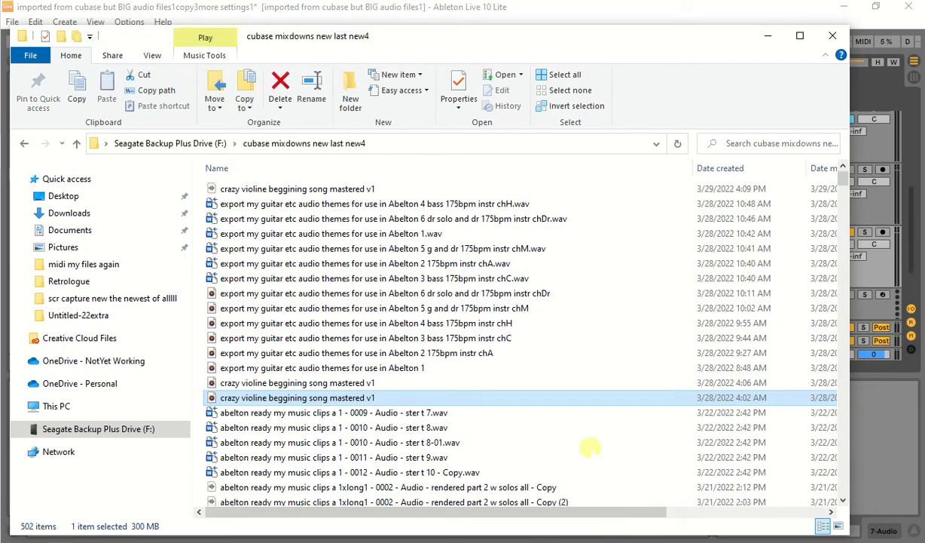
{"action": "left_click_drag", "start_coordinate": [649, 511], "coordinate": [810, 511]}
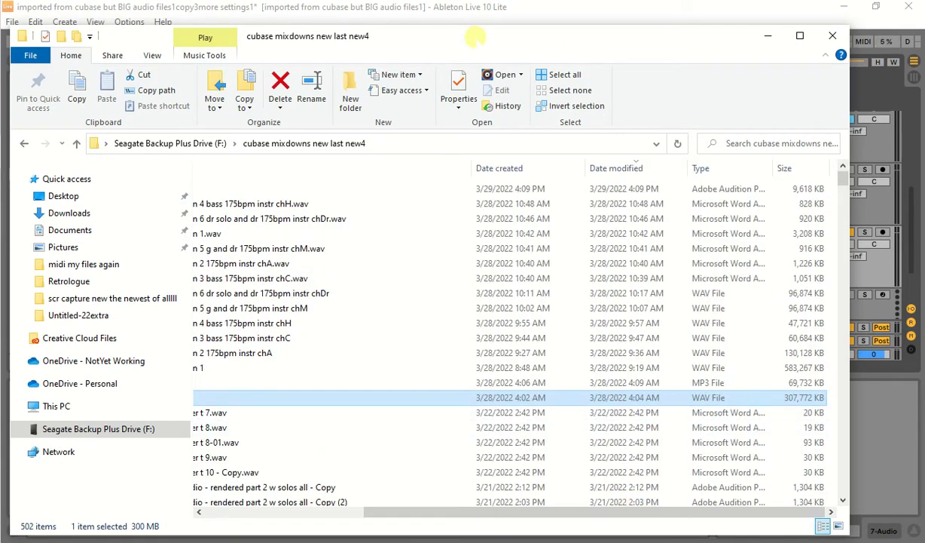
Import the selected WAV file at the start of the new audio track 7, and return to Ableton Live
{"action": "left_click_drag", "start_coordinate": [468, 38], "coordinate": [917, 53]}
{"action": "left_click", "coordinate": [745, 411]}
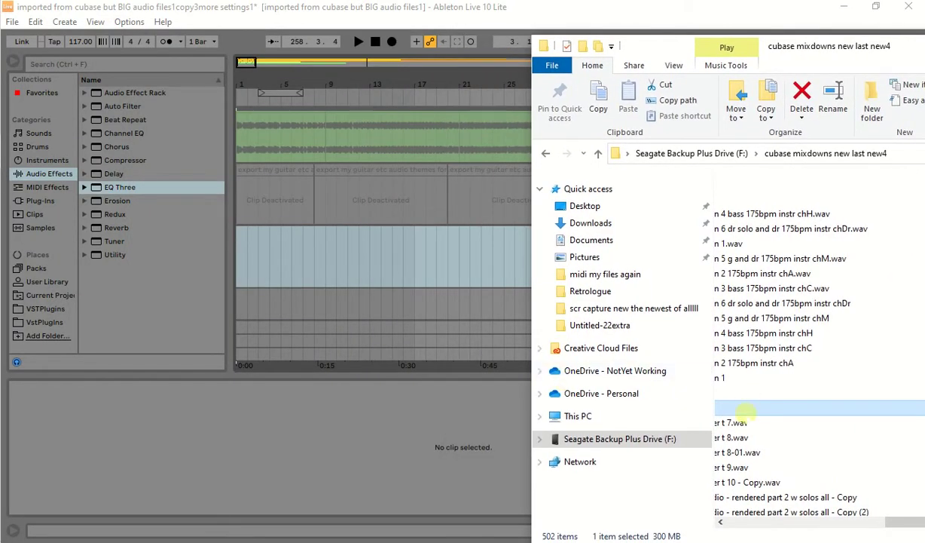
{"action": "left_click_drag", "start_coordinate": [744, 407], "coordinate": [239, 261]}
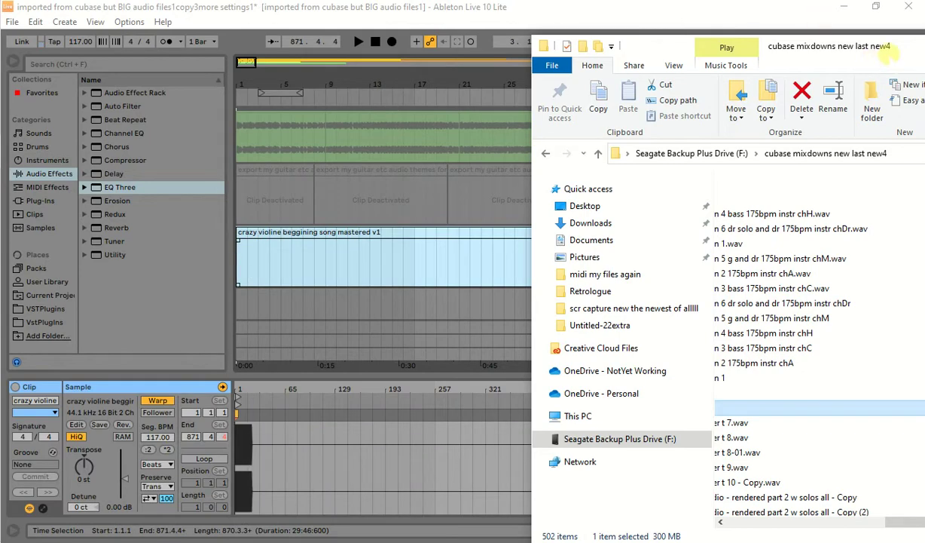
{"action": "left_click_drag", "start_coordinate": [891, 46], "coordinate": [398, 162]}
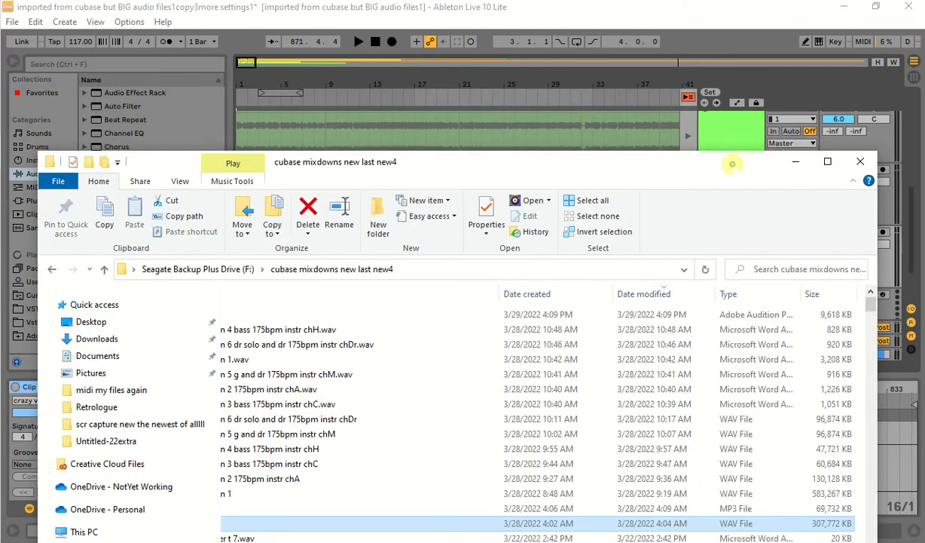
{"action": "left_click_drag", "start_coordinate": [732, 163], "coordinate": [655, 198]}
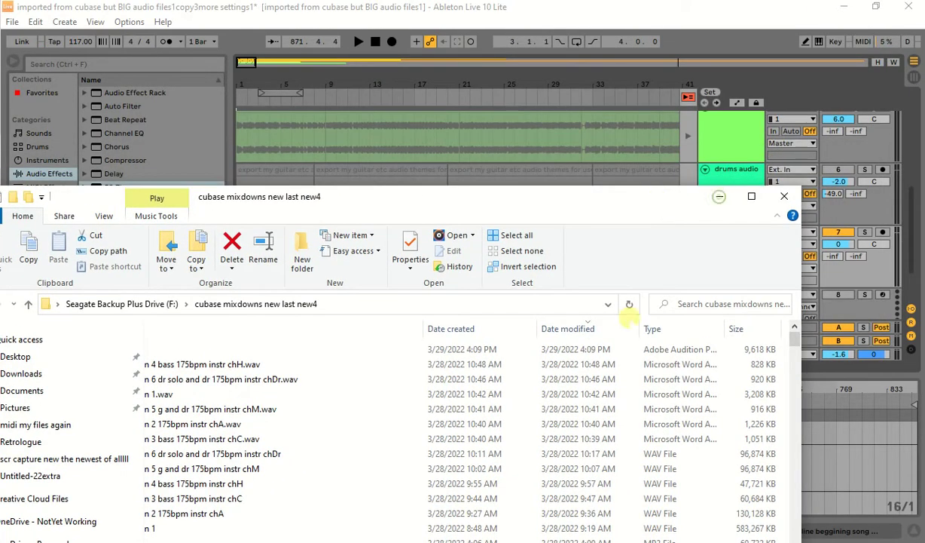
{"action": "key", "text": "alt+Tab"}
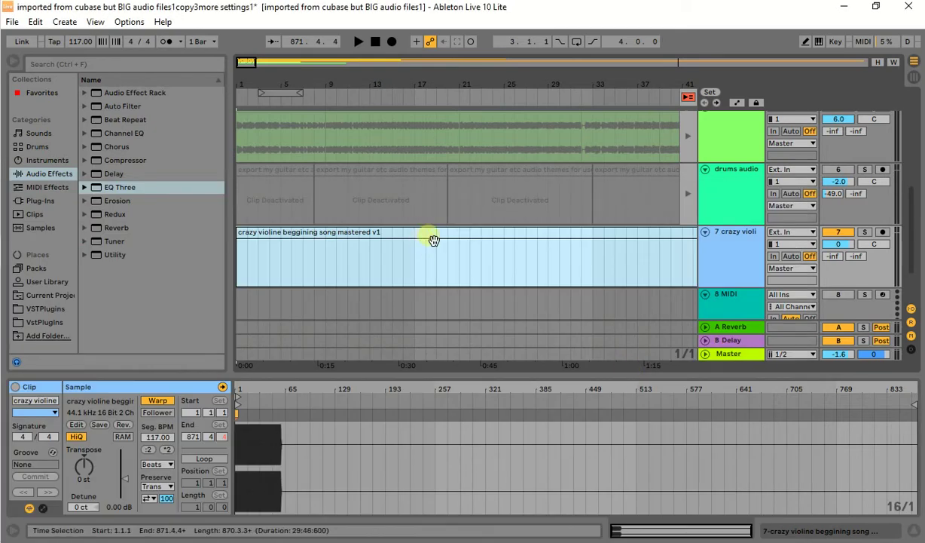
Save the current Live Set under its existing name
{"action": "left_click", "coordinate": [377, 400]}
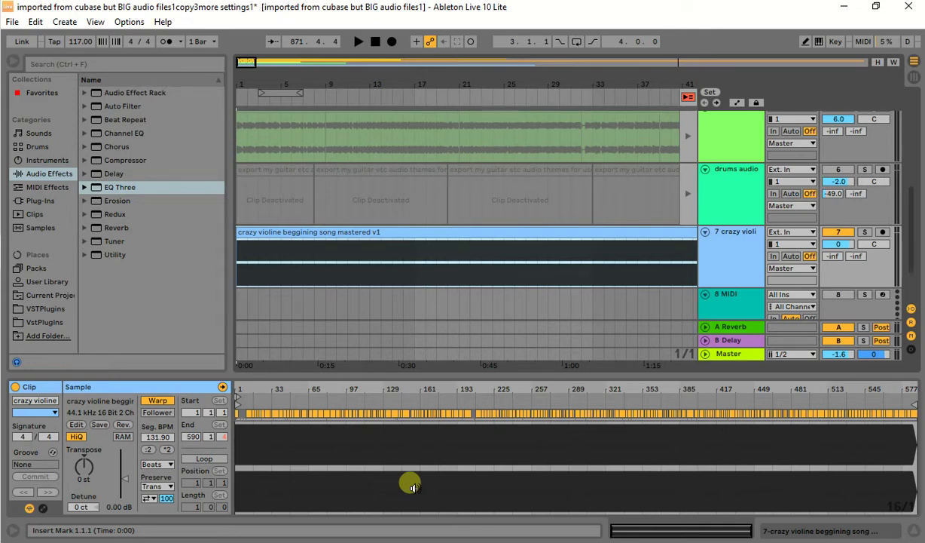
{"action": "left_click", "coordinate": [306, 151]}
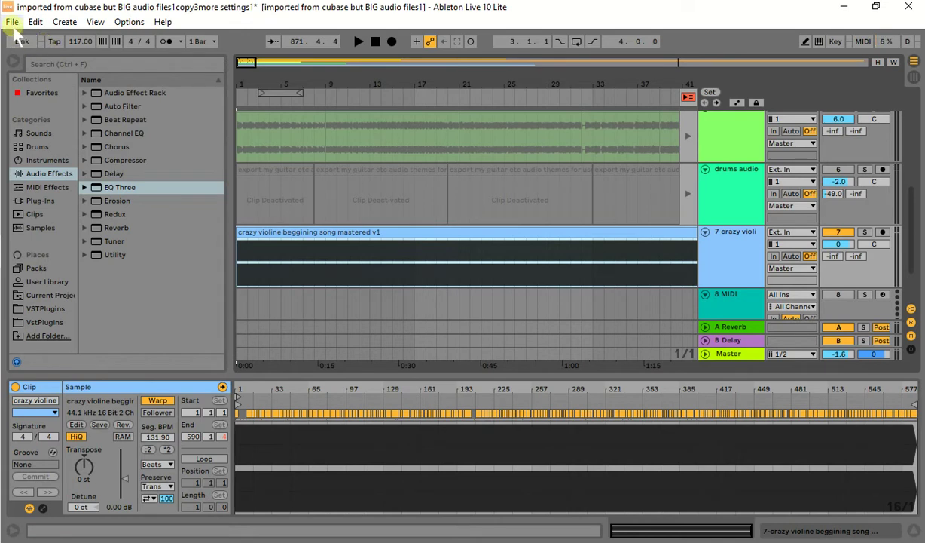
{"action": "left_click", "coordinate": [12, 22]}
{"action": "left_click", "coordinate": [62, 147]}
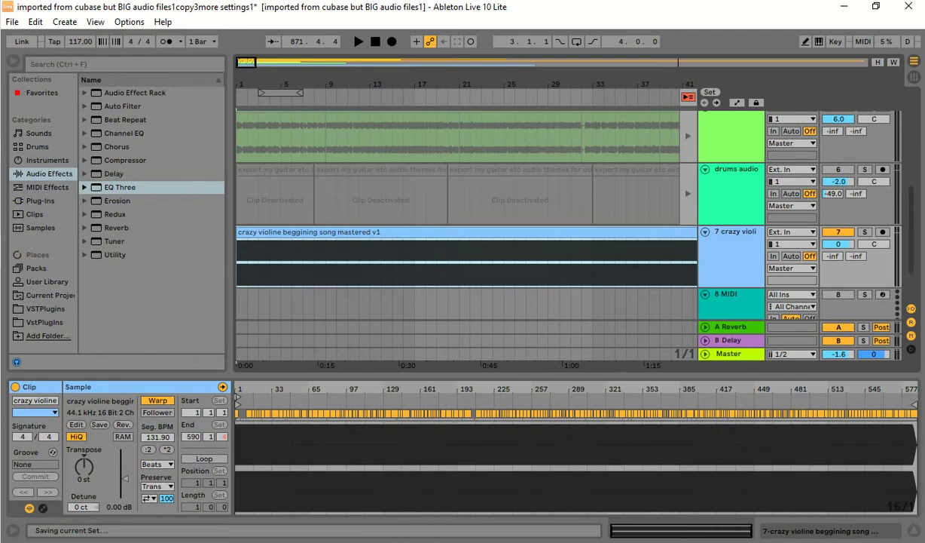
Select the imported clip on track 7 and examine its warped waveform alongside the clips on the tracks above
{"action": "left_click", "coordinate": [556, 249]}
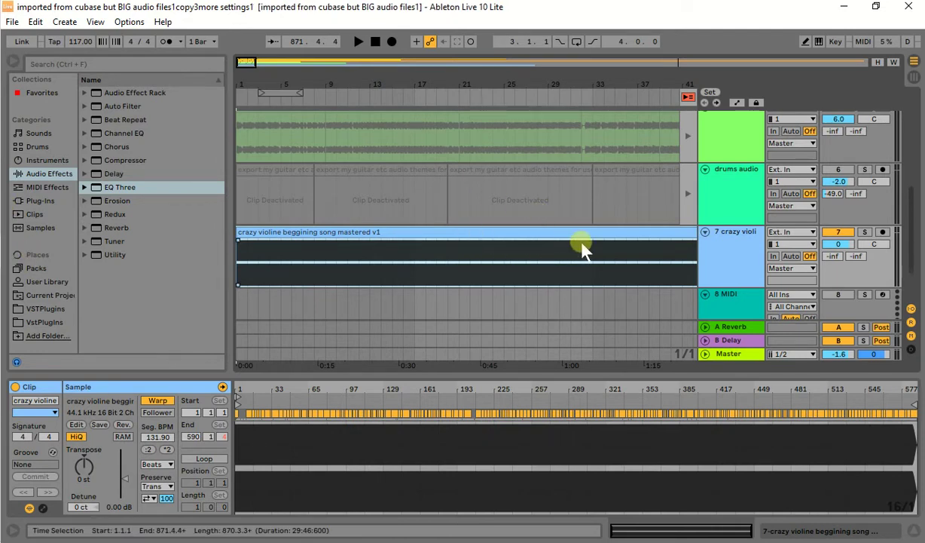
{"action": "left_click", "coordinate": [599, 419]}
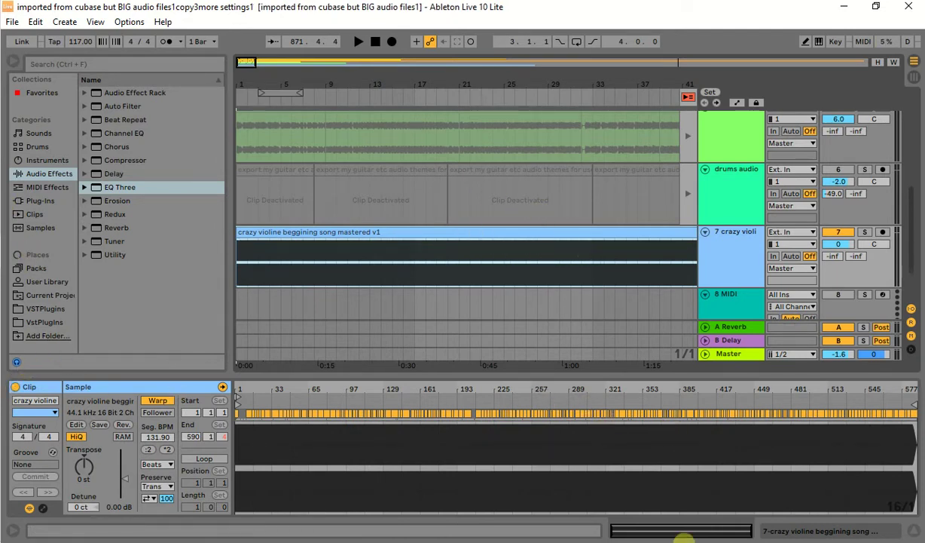
{"action": "left_click", "coordinate": [674, 532]}
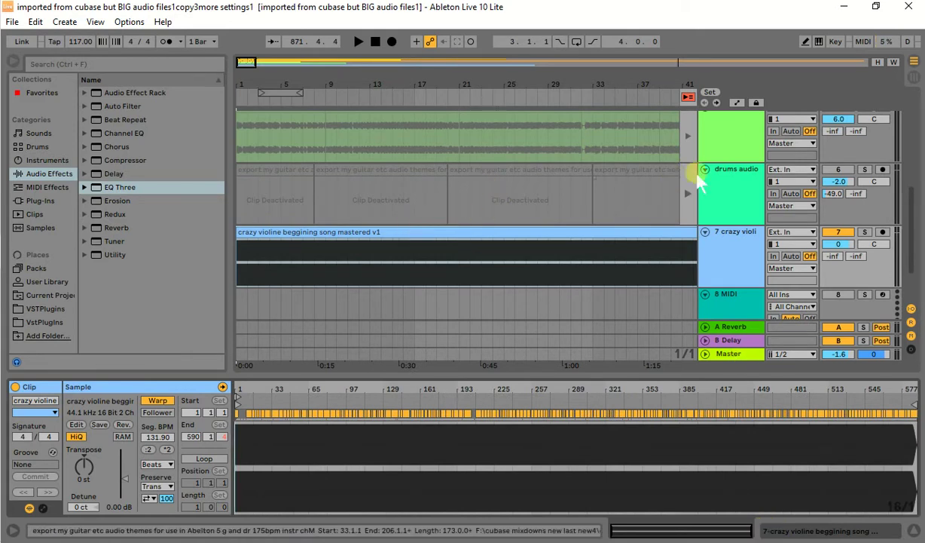
{"action": "left_click", "coordinate": [566, 240]}
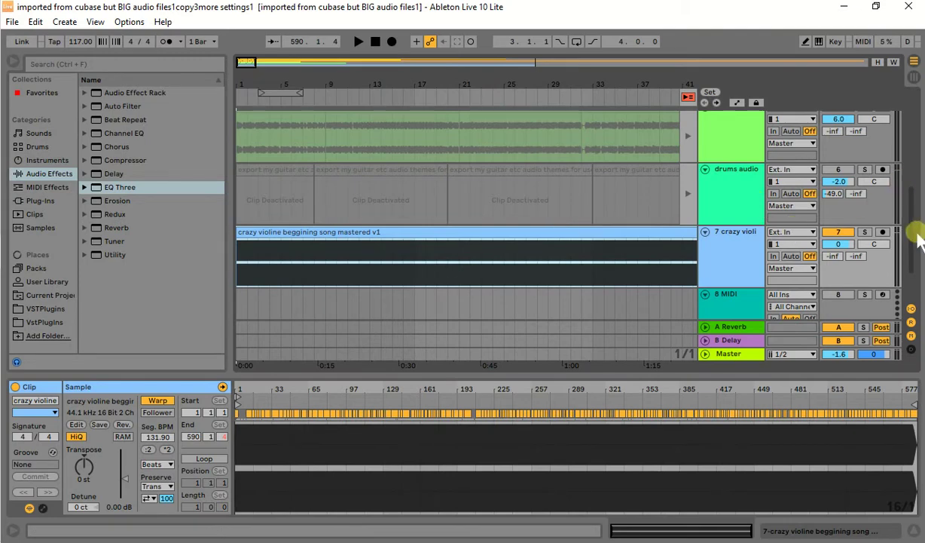
{"action": "scroll", "coordinate": [912, 207], "scroll_direction": "up", "scroll_amount": 5}
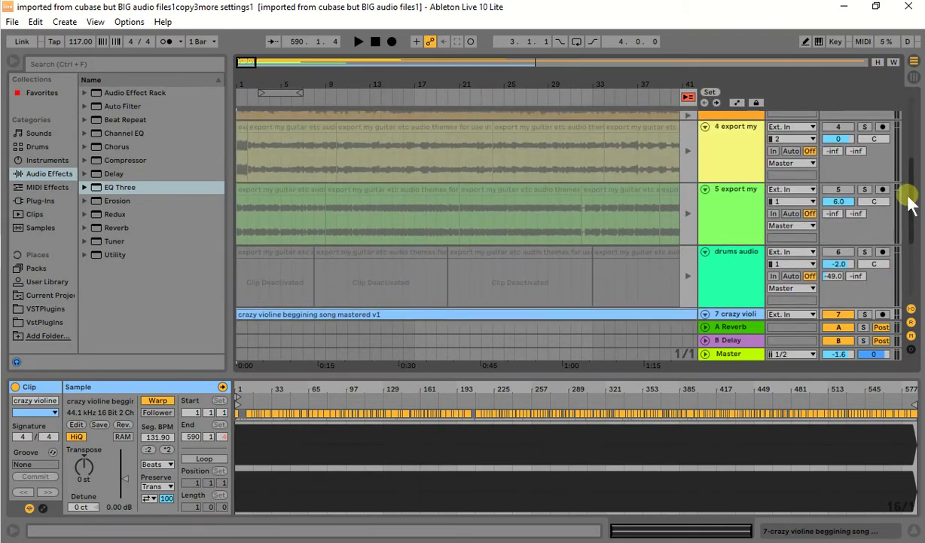
{"action": "scroll", "coordinate": [911, 192], "scroll_direction": "up", "scroll_amount": 4}
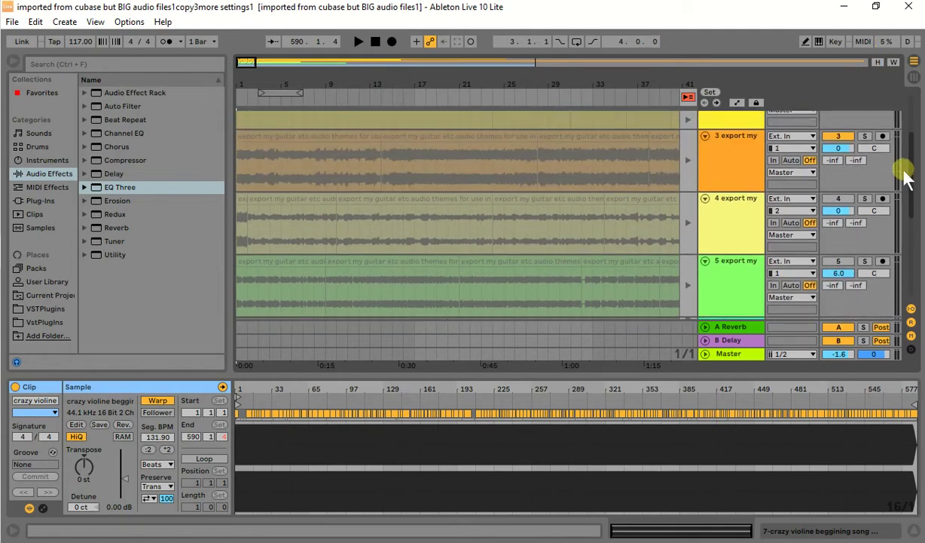
{"action": "scroll", "coordinate": [895, 132], "scroll_direction": "up", "scroll_amount": 8}
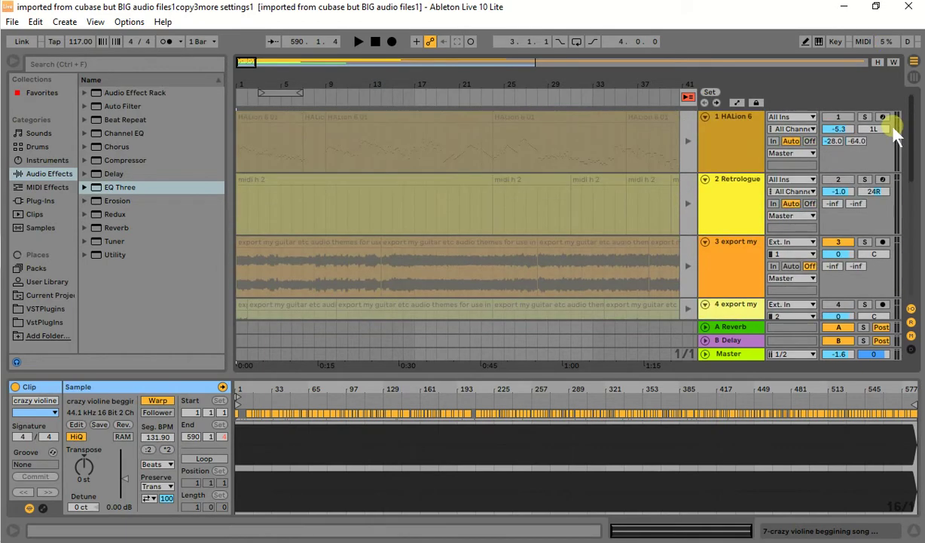
{"action": "scroll", "coordinate": [902, 165], "scroll_direction": "down", "scroll_amount": 6}
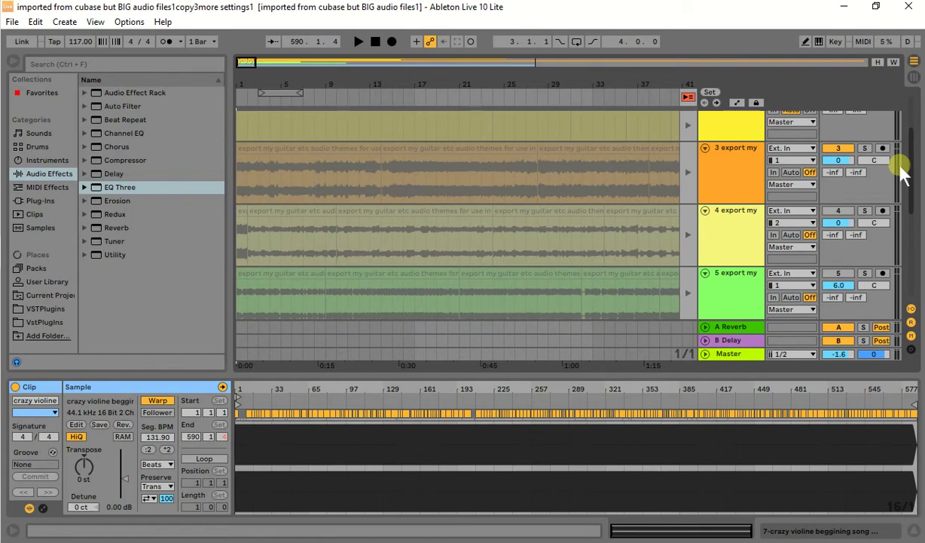
{"action": "scroll", "coordinate": [904, 170], "scroll_direction": "up", "scroll_amount": 2}
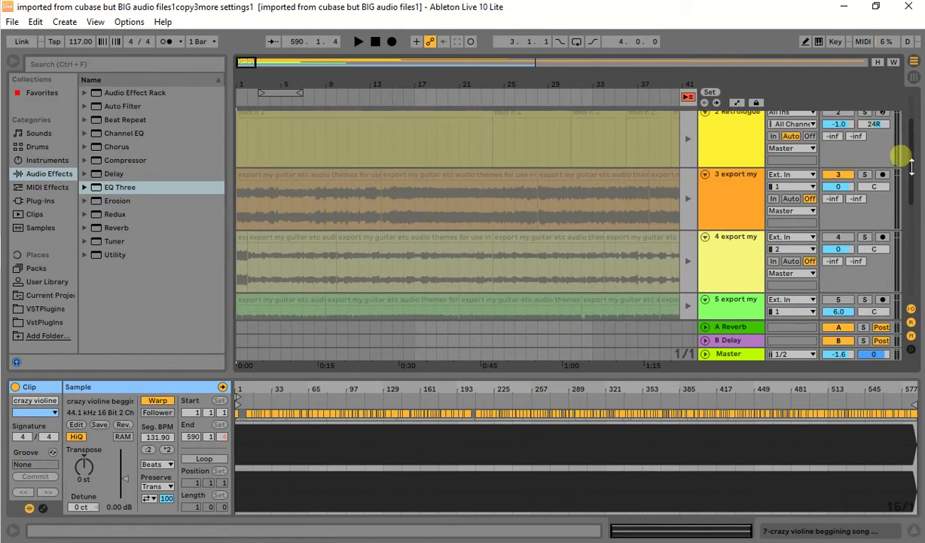
Select the clip starting at bar 24 on track 4 and examine its warp markers in a closer waveform view
{"action": "left_click", "coordinate": [586, 240]}
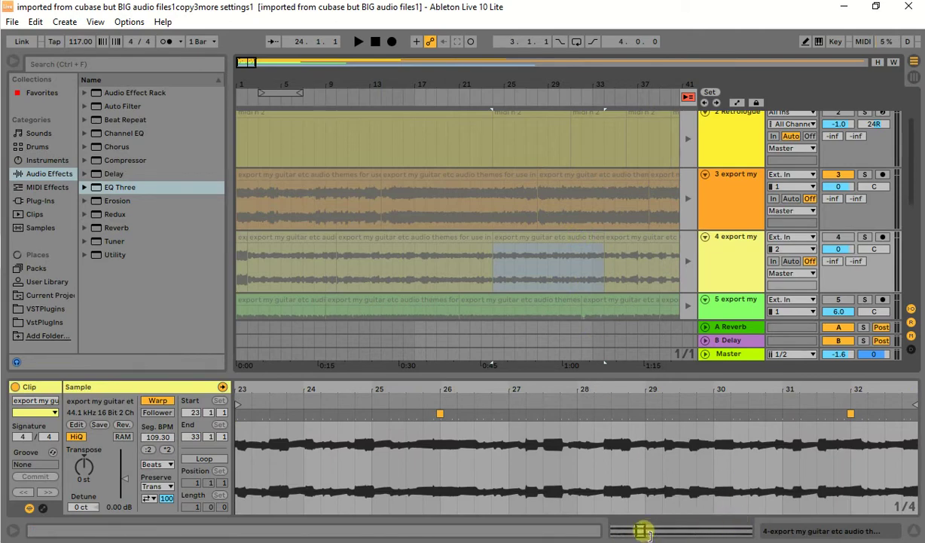
{"action": "mouse_move", "coordinate": [640, 530]}
{"action": "left_mouse_down"}
{"action": "mouse_move", "coordinate": [724, 528]}
{"action": "mouse_move", "coordinate": [640, 527]}
{"action": "left_mouse_up"}
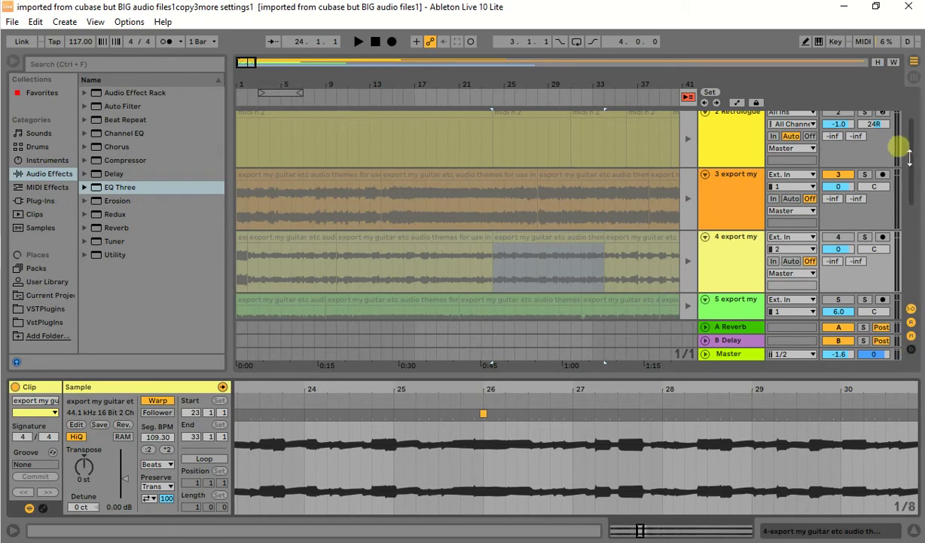
{"action": "left_click_drag", "start_coordinate": [917, 175], "coordinate": [917, 136]}
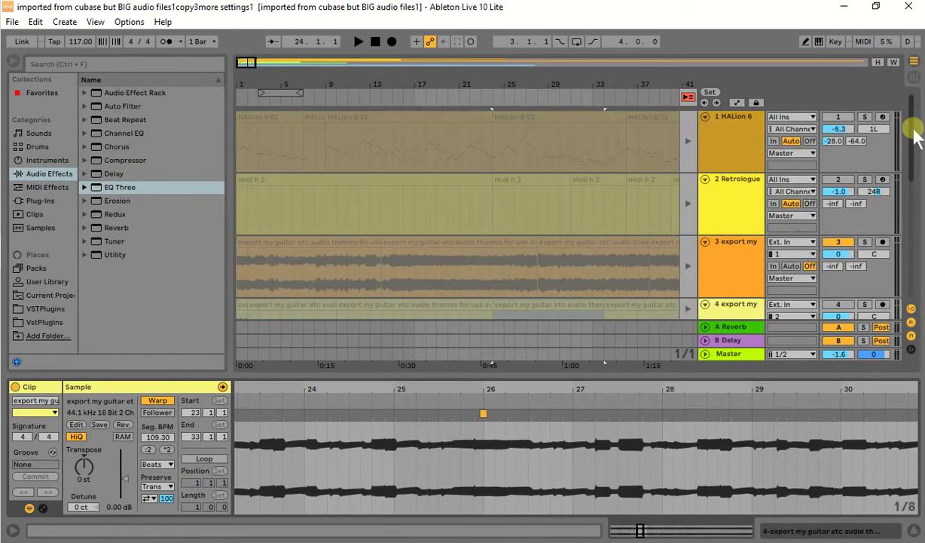
{"action": "key", "text": "alt+Tab"}
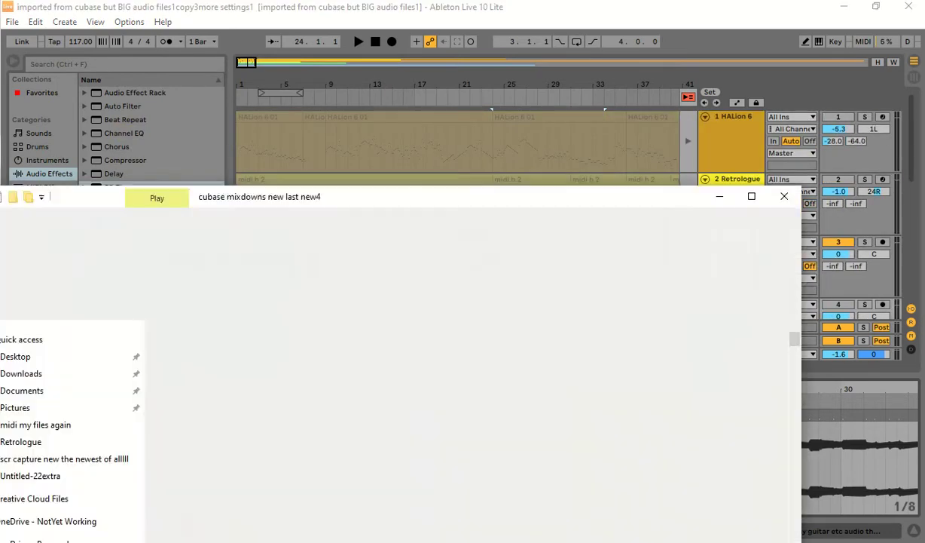
{"action": "left_click", "coordinate": [915, 77]}
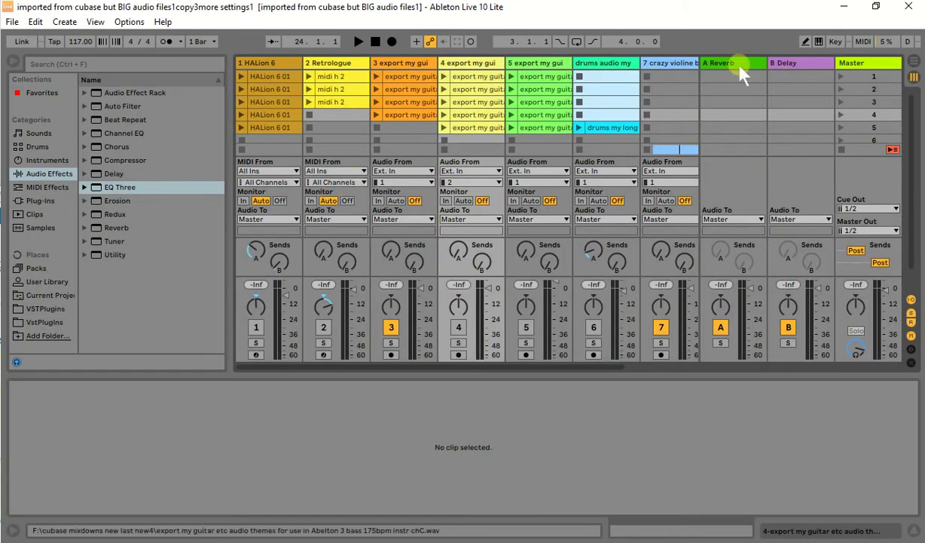
{"action": "left_click", "coordinate": [914, 62]}
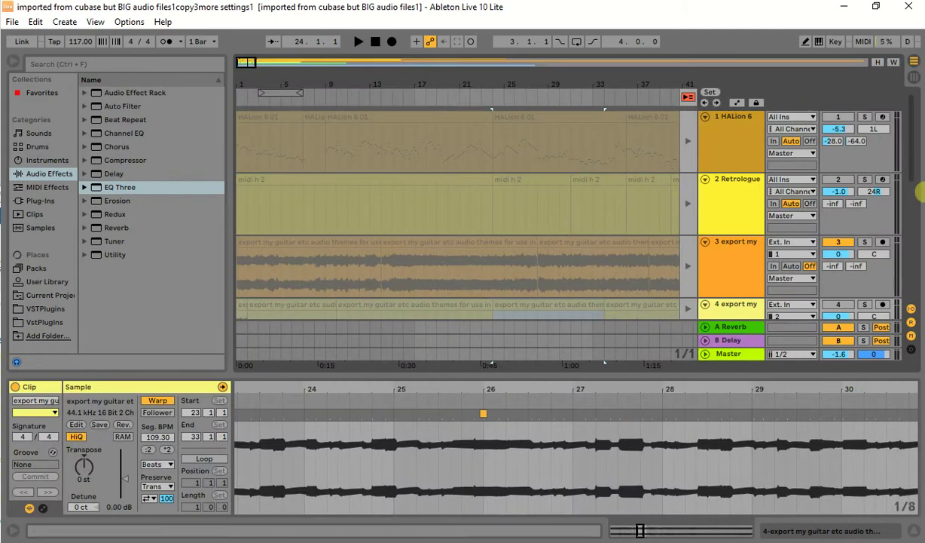
Copy the crazy violine beggining song mastered v1 clip on track 7 of the arrangement
{"action": "left_click_drag", "start_coordinate": [911, 150], "coordinate": [914, 268]}
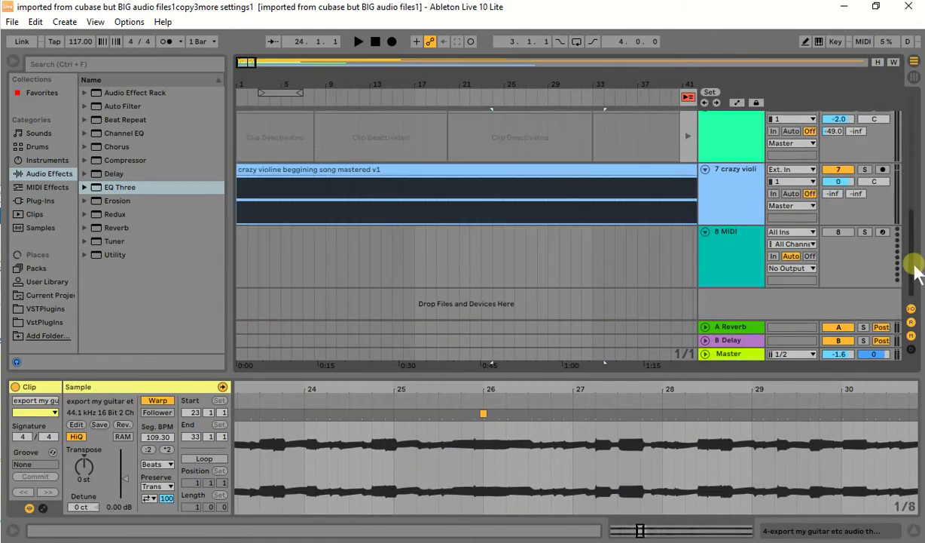
{"action": "left_click", "coordinate": [496, 175]}
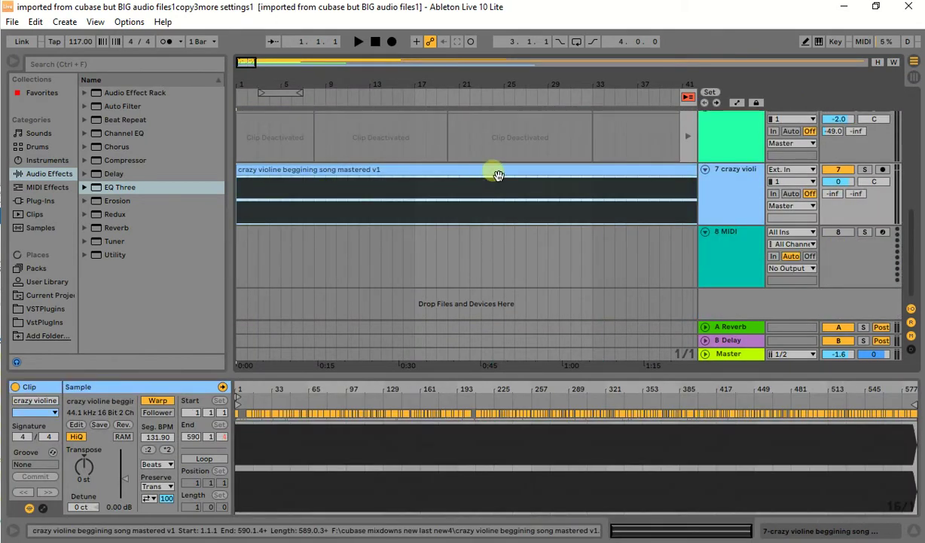
{"action": "right_click", "coordinate": [497, 174]}
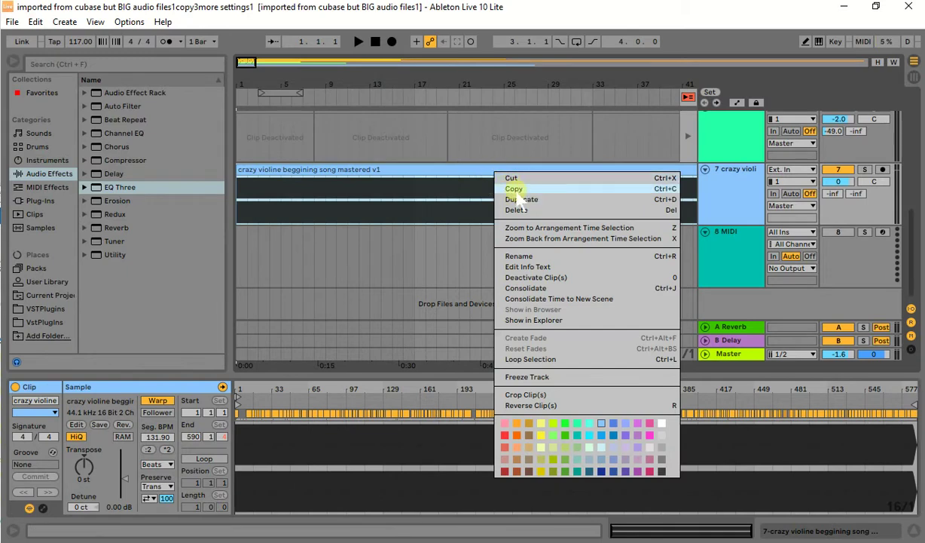
{"action": "left_click", "coordinate": [516, 189]}
Paste the copied clip into the scene 1 slot of track 7 in Session View
{"action": "left_click", "coordinate": [913, 77]}
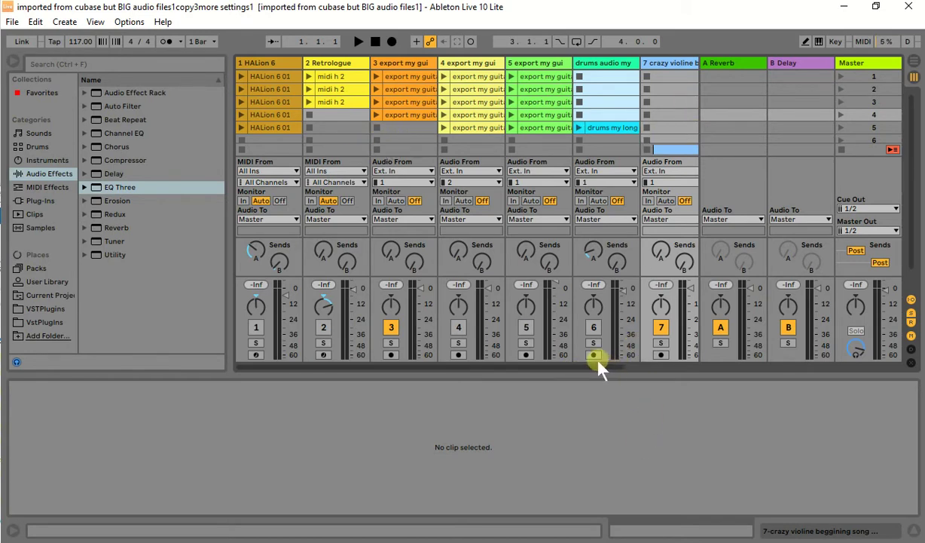
{"action": "left_click_drag", "start_coordinate": [596, 367], "coordinate": [665, 366]}
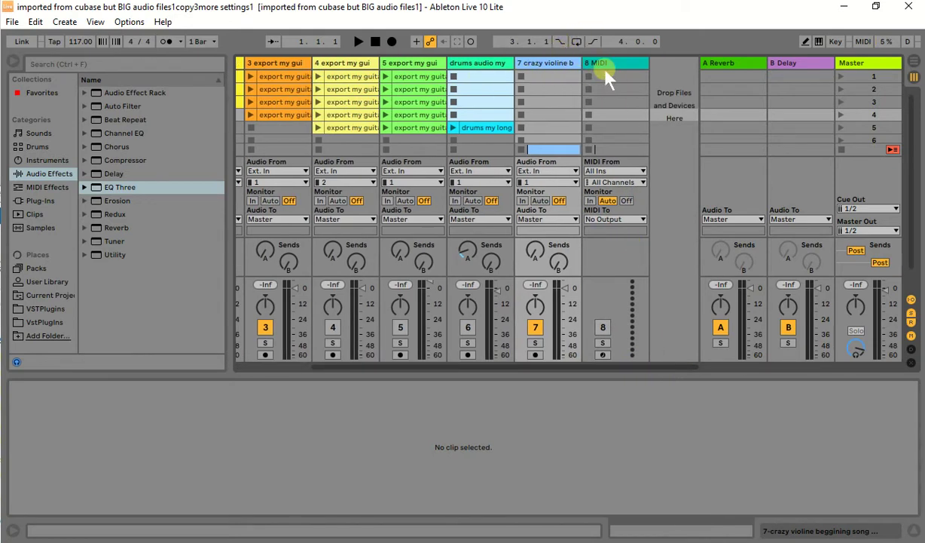
{"action": "left_click", "coordinate": [550, 67]}
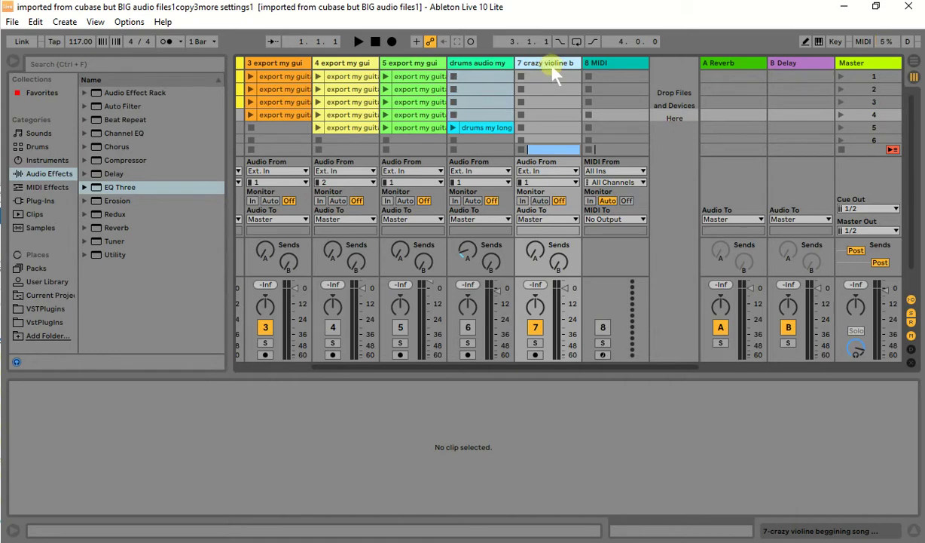
{"action": "left_click", "coordinate": [549, 67]}
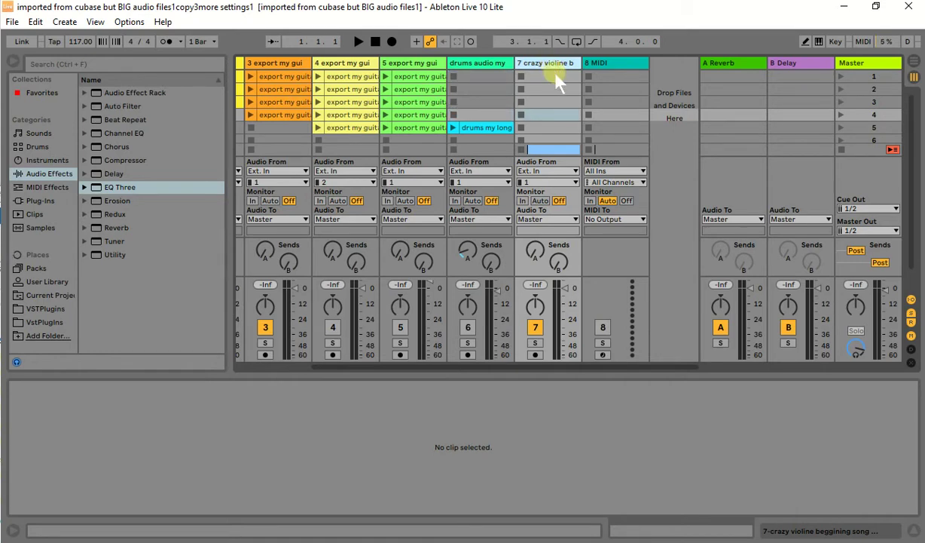
{"action": "right_click", "coordinate": [553, 77]}
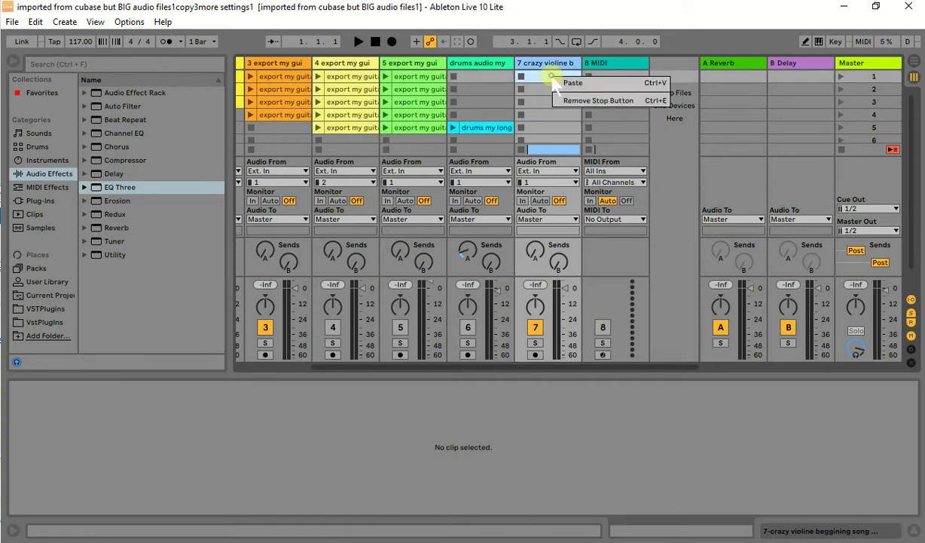
{"action": "left_click", "coordinate": [572, 83]}
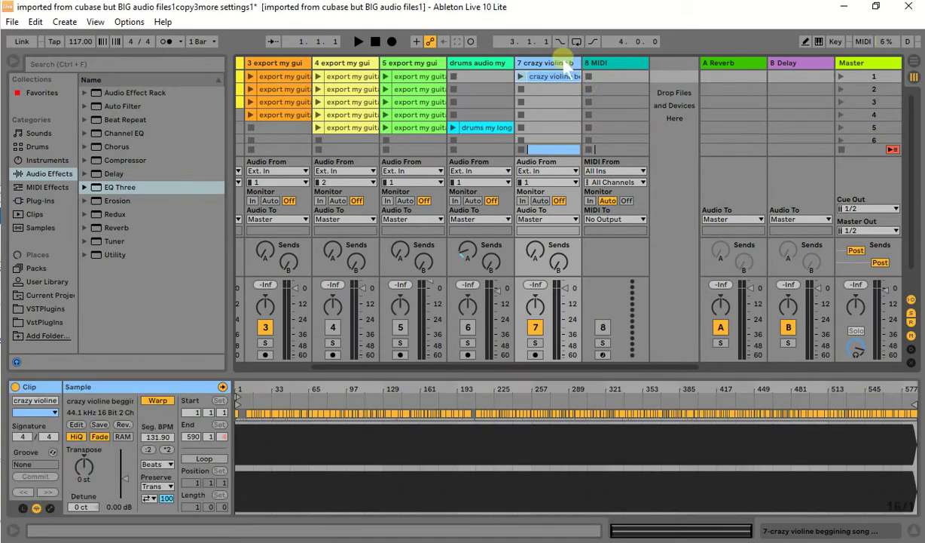
{"action": "left_click", "coordinate": [567, 64]}
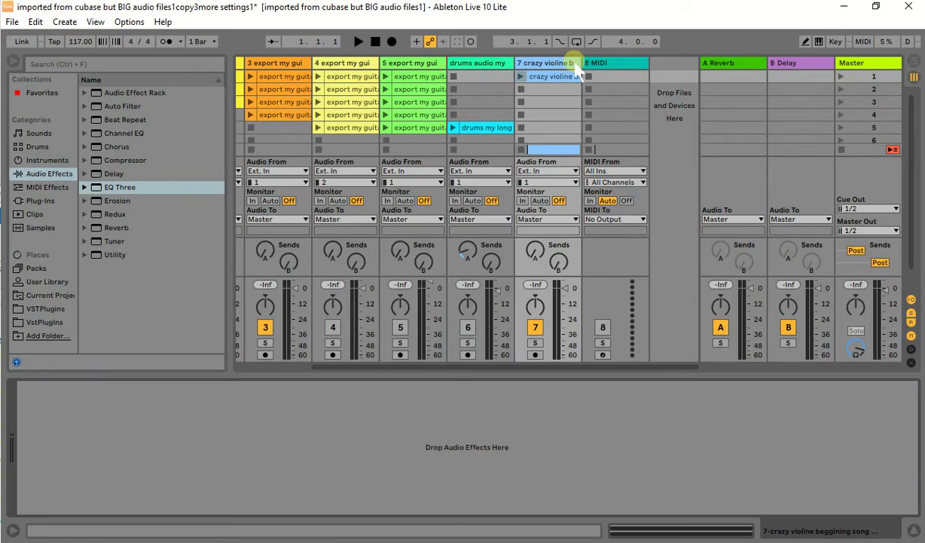
{"action": "right_click", "coordinate": [562, 64]}
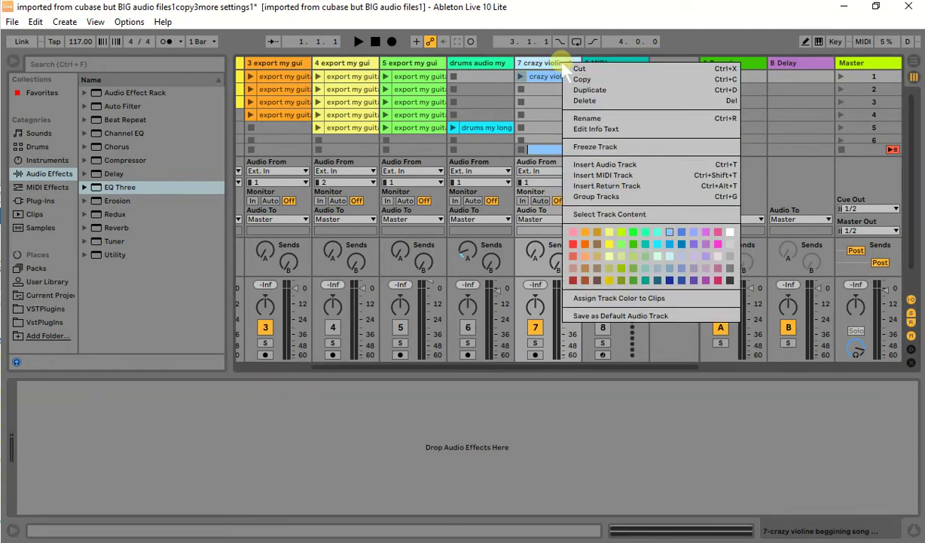
{"action": "left_click", "coordinate": [618, 118]}
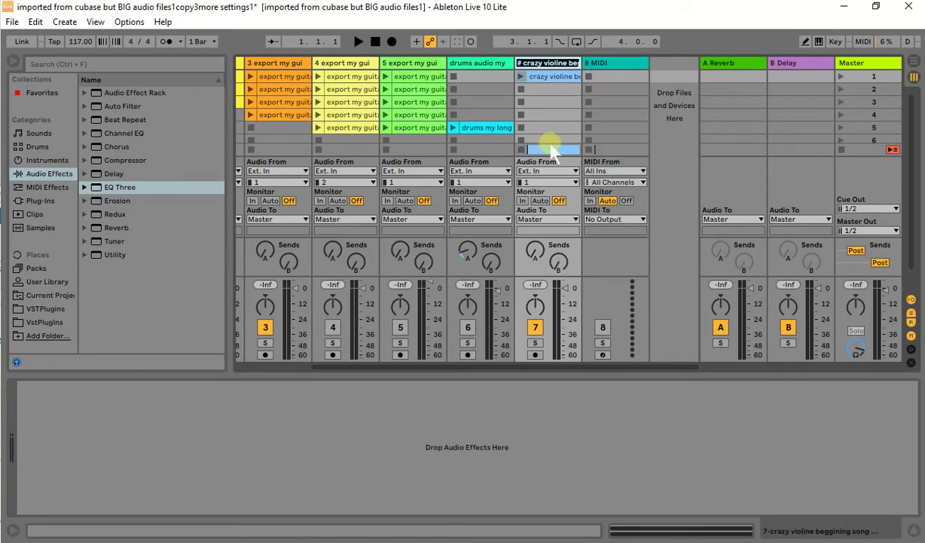
{"action": "key", "text": "Return"}
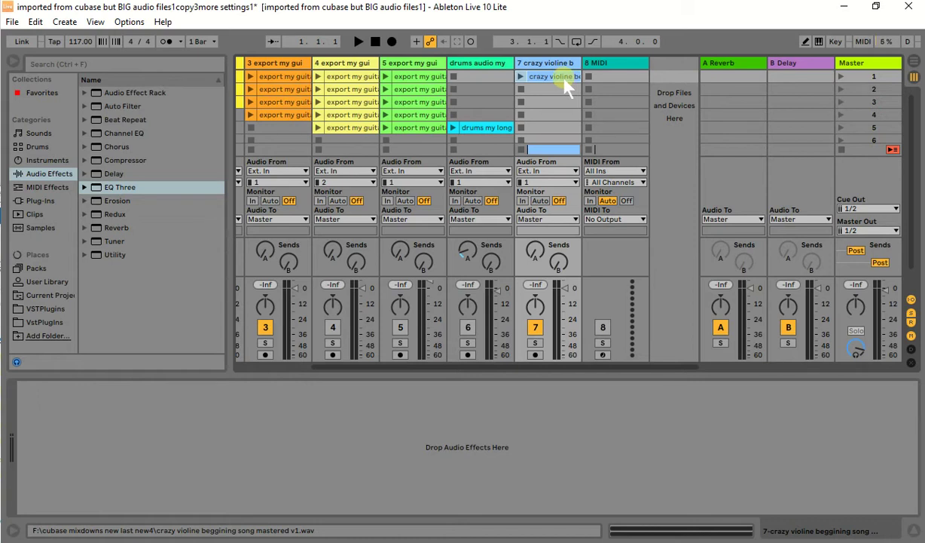
Recolour the scene 1 clip on track 7 bright red and the scene 5 clip on the drums track dark red
{"action": "right_click", "coordinate": [565, 77]}
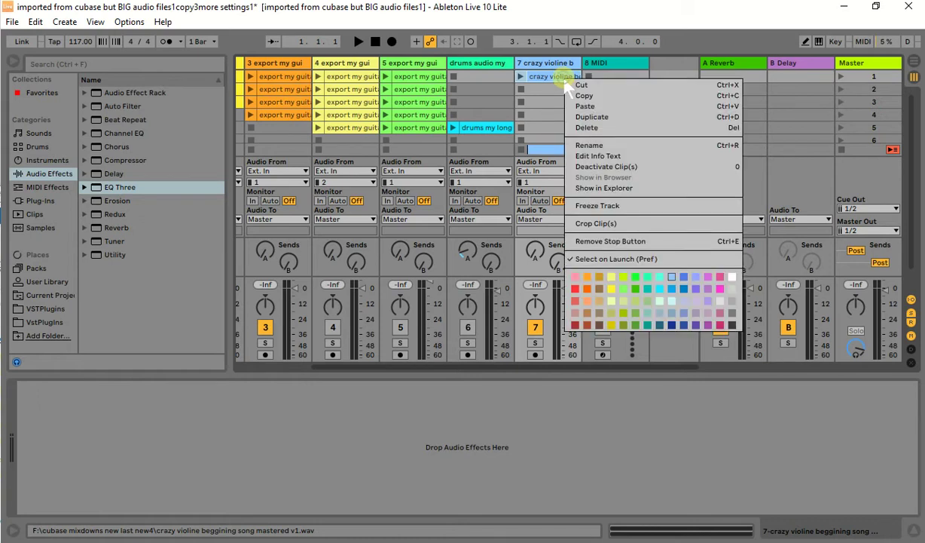
{"action": "left_click", "coordinate": [578, 291]}
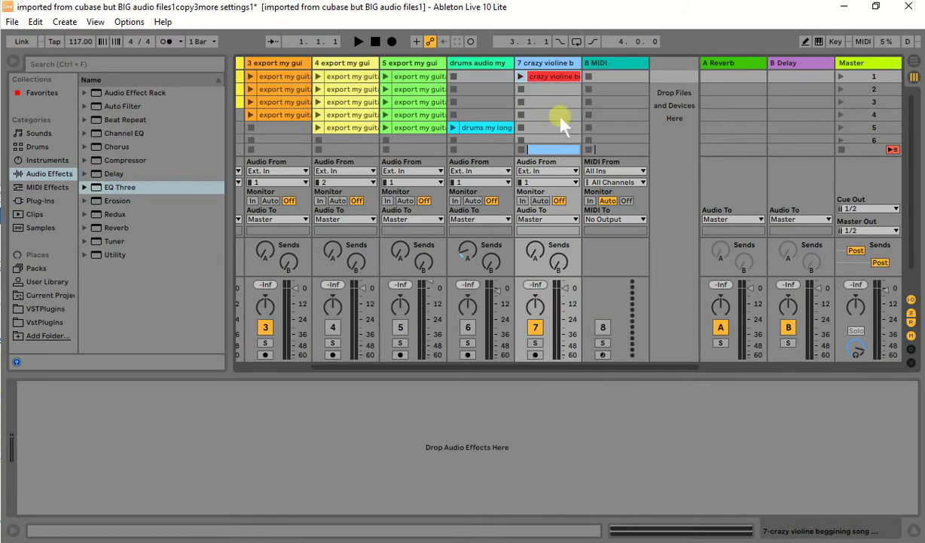
{"action": "right_click", "coordinate": [482, 127]}
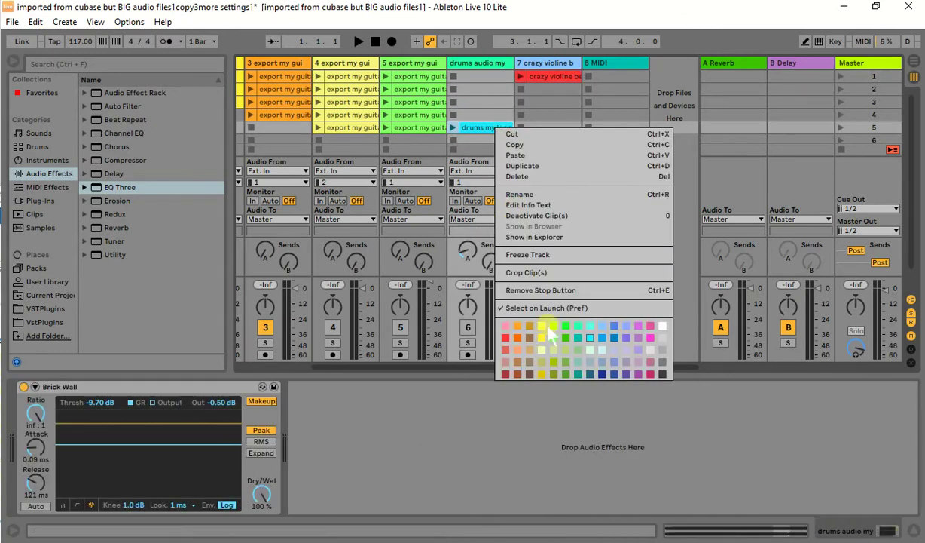
{"action": "left_click", "coordinate": [506, 374]}
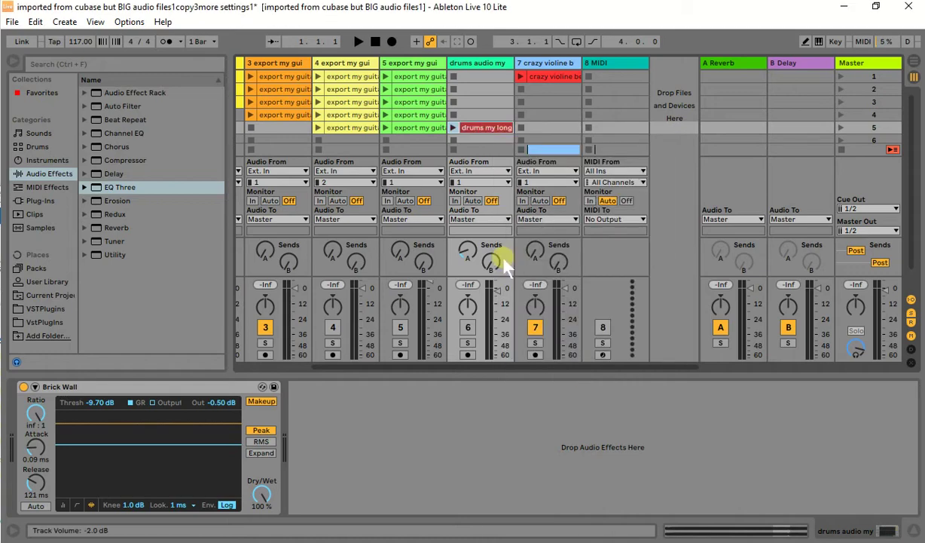
Recolour the scene 3 clip on track 3 dark pink
{"action": "left_click", "coordinate": [287, 103]}
{"action": "right_click", "coordinate": [287, 104]}
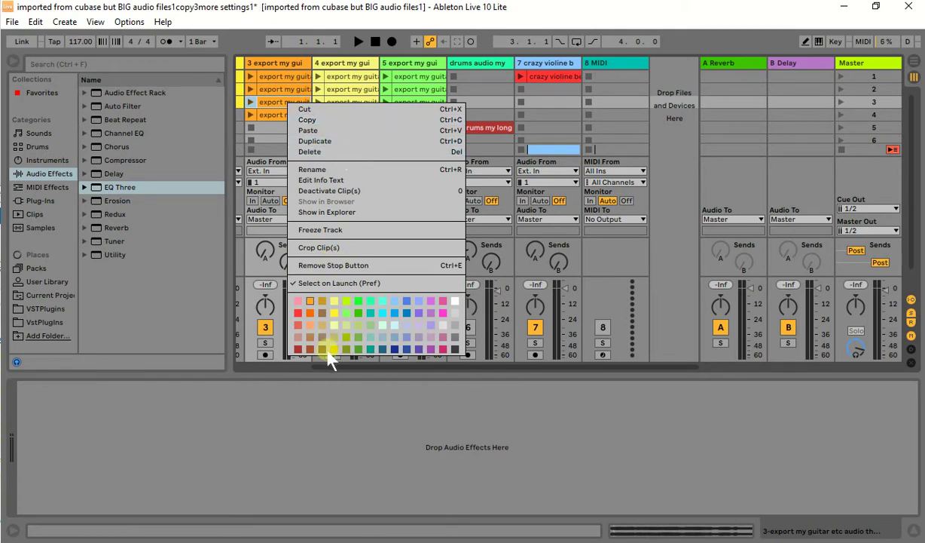
{"action": "left_click", "coordinate": [443, 349]}
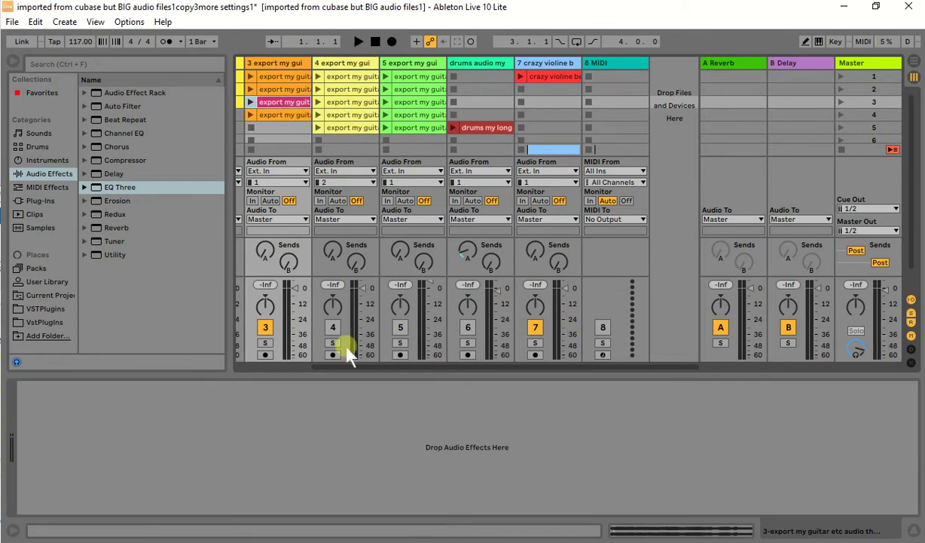
Switch to File Explorer and select the five WAV files from 0011 - Audio - ster t 9 through 0008 - Audio - ster t 6
{"action": "left_click_drag", "start_coordinate": [352, 369], "coordinate": [407, 355]}
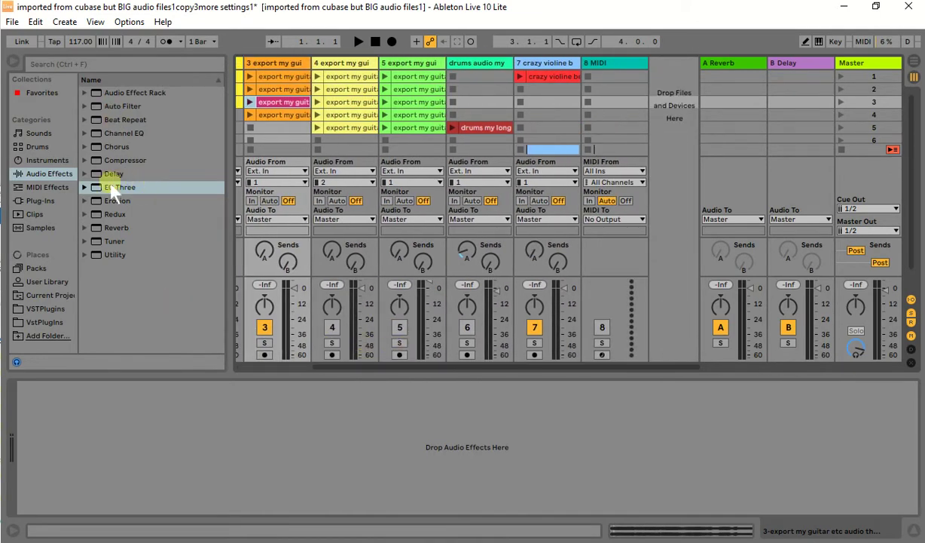
{"action": "key", "text": "alt+Tab"}
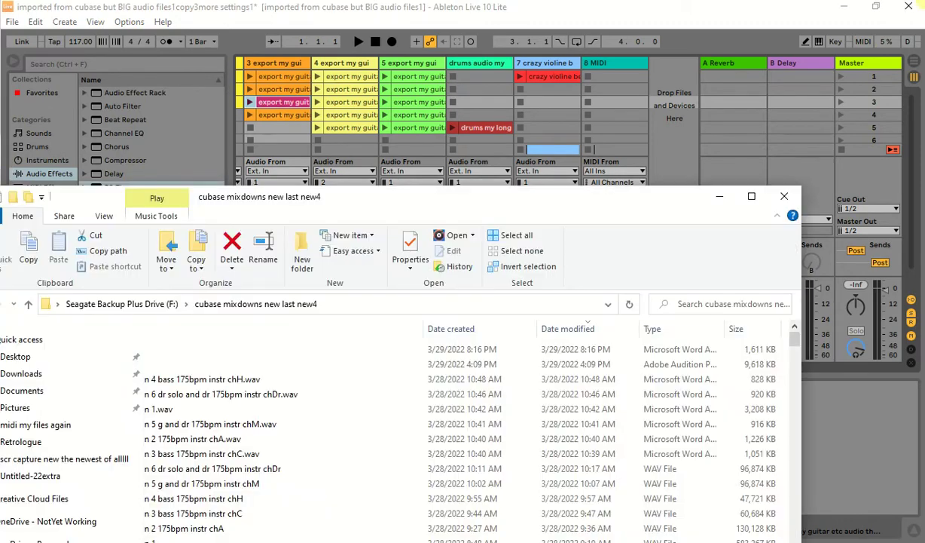
{"action": "left_click_drag", "start_coordinate": [538, 197], "coordinate": [611, 39]}
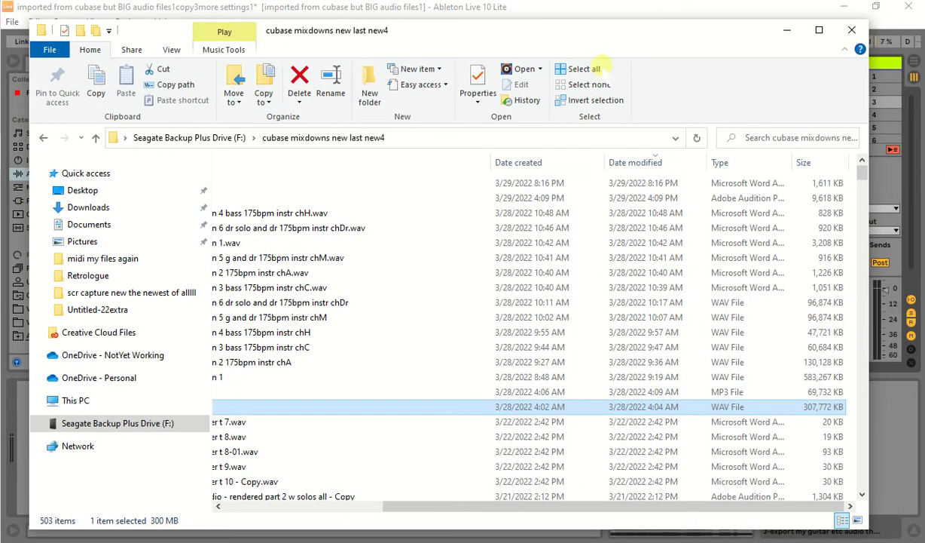
{"action": "left_click_drag", "start_coordinate": [508, 507], "coordinate": [258, 506]}
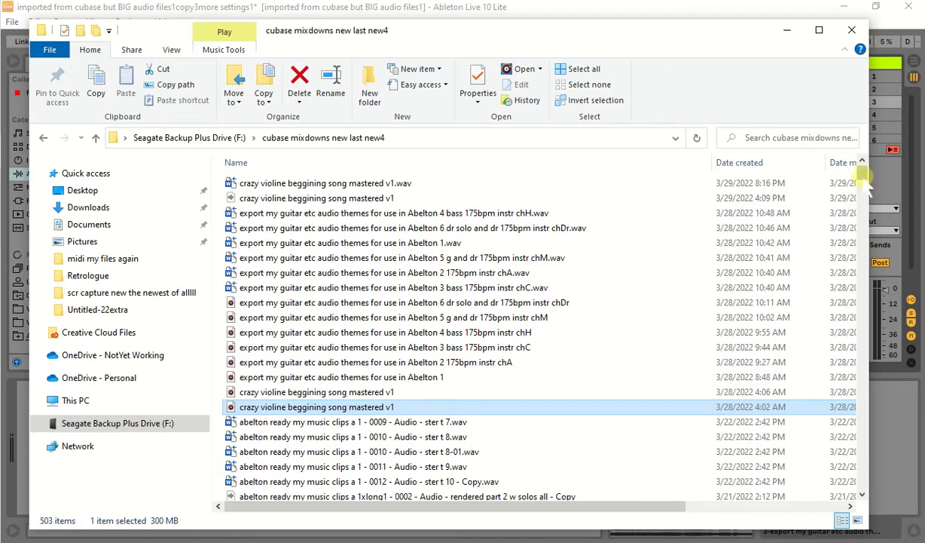
{"action": "left_click_drag", "start_coordinate": [866, 179], "coordinate": [872, 193]}
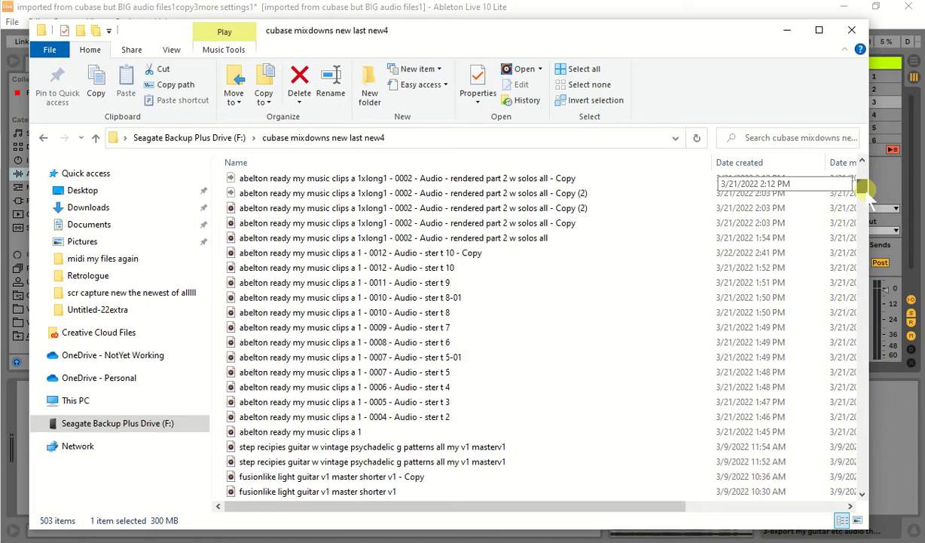
{"action": "left_click_drag", "start_coordinate": [869, 189], "coordinate": [868, 199]}
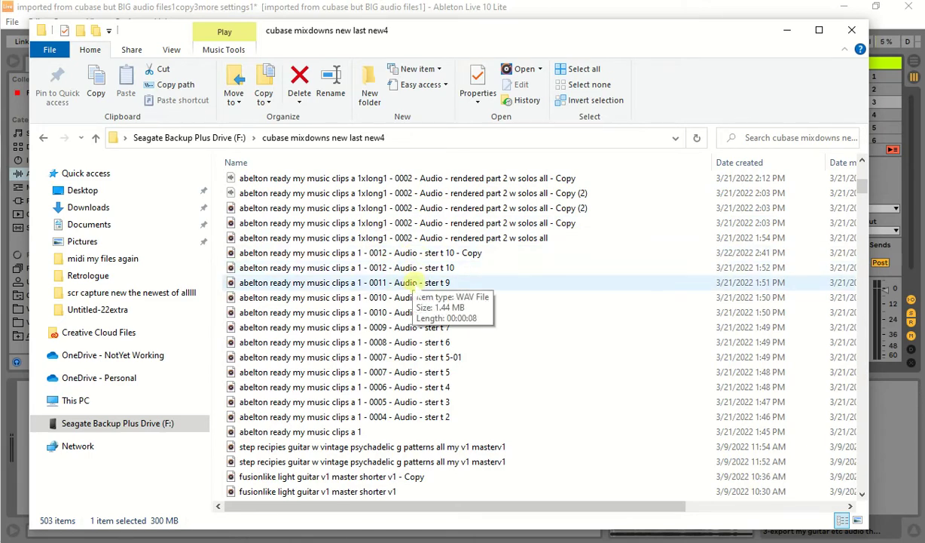
{"action": "left_click", "coordinate": [412, 282]}
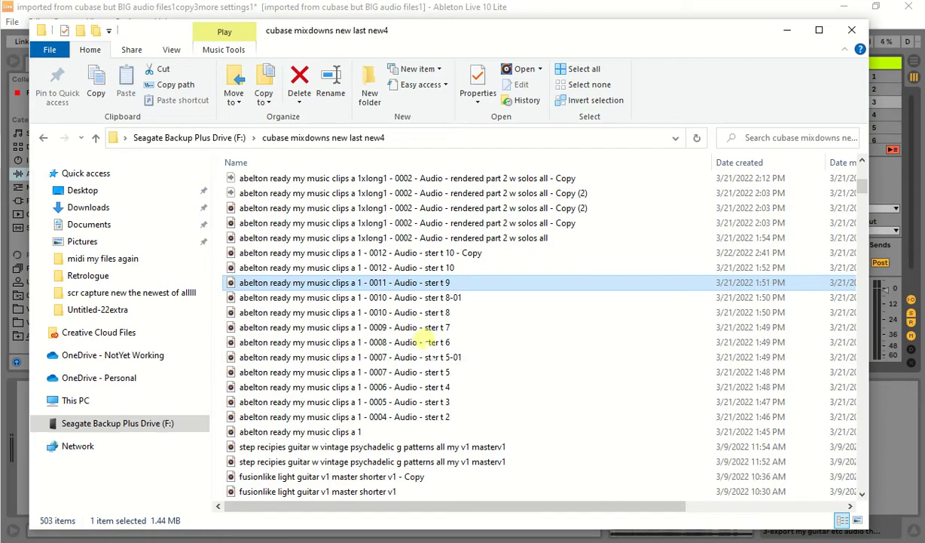
{"action": "left_click", "coordinate": [422, 341], "text": "shift"}
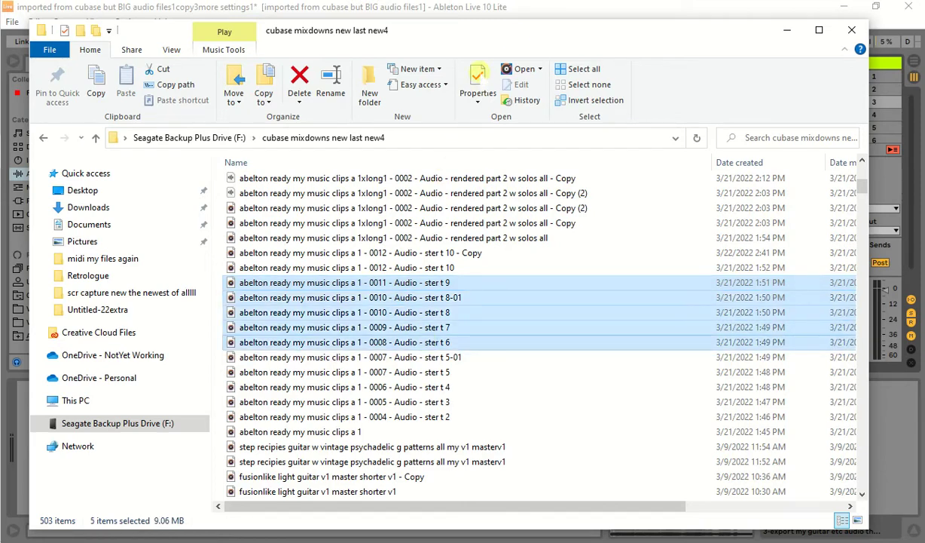
Import the five selected WAV files into the scene 2 to 6 slots of track 7, and minimize File Explorer
{"action": "left_click_drag", "start_coordinate": [491, 34], "coordinate": [906, 51]}
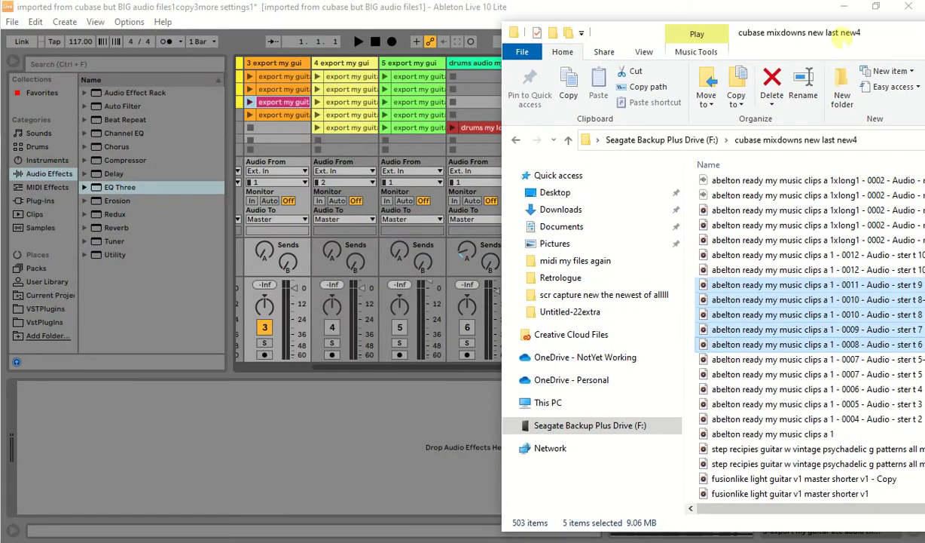
{"action": "left_click_drag", "start_coordinate": [800, 31], "coordinate": [848, 29]}
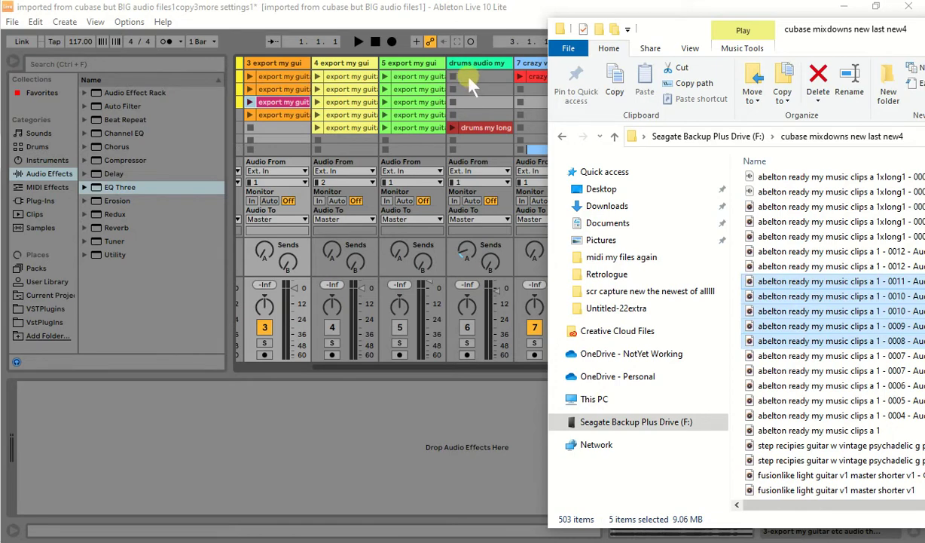
{"action": "left_click_drag", "start_coordinate": [469, 86], "coordinate": [535, 97]}
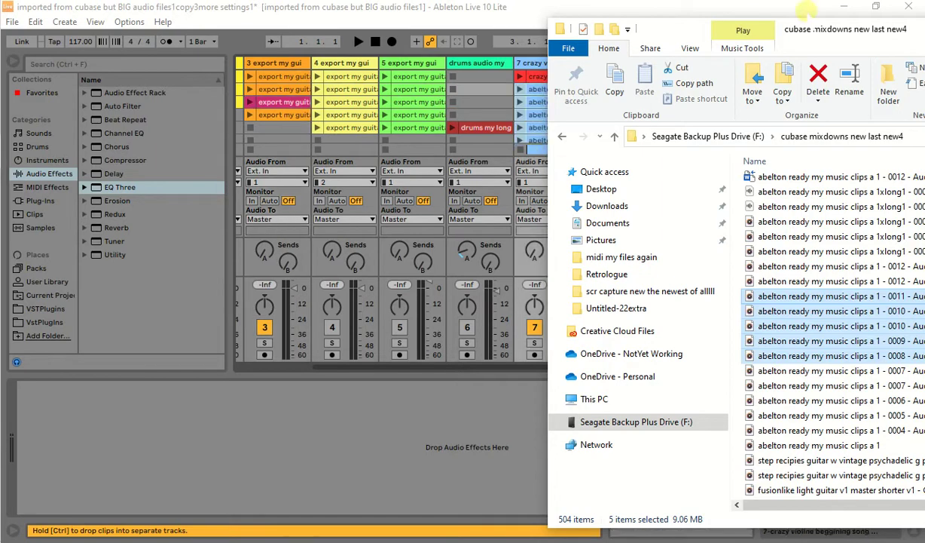
{"action": "left_click_drag", "start_coordinate": [815, 30], "coordinate": [263, 540]}
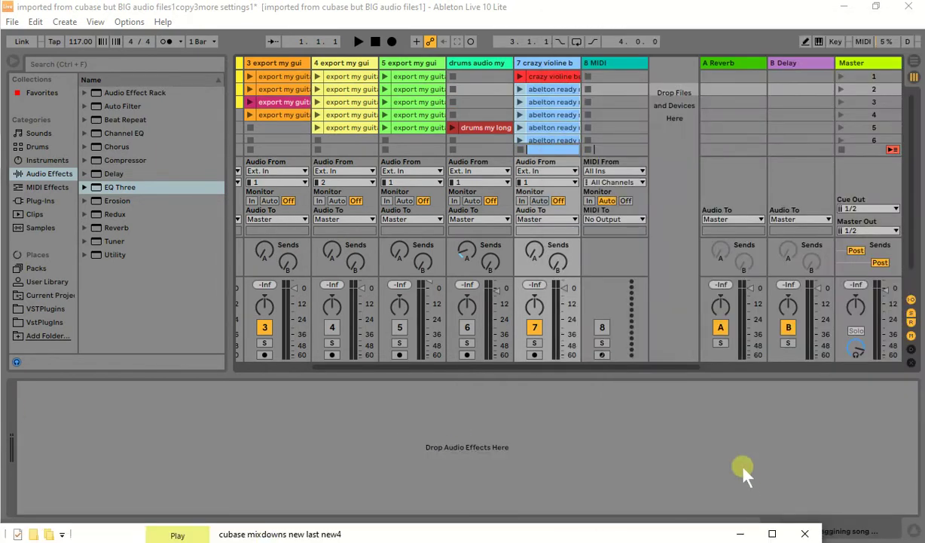
{"action": "left_click", "coordinate": [741, 534]}
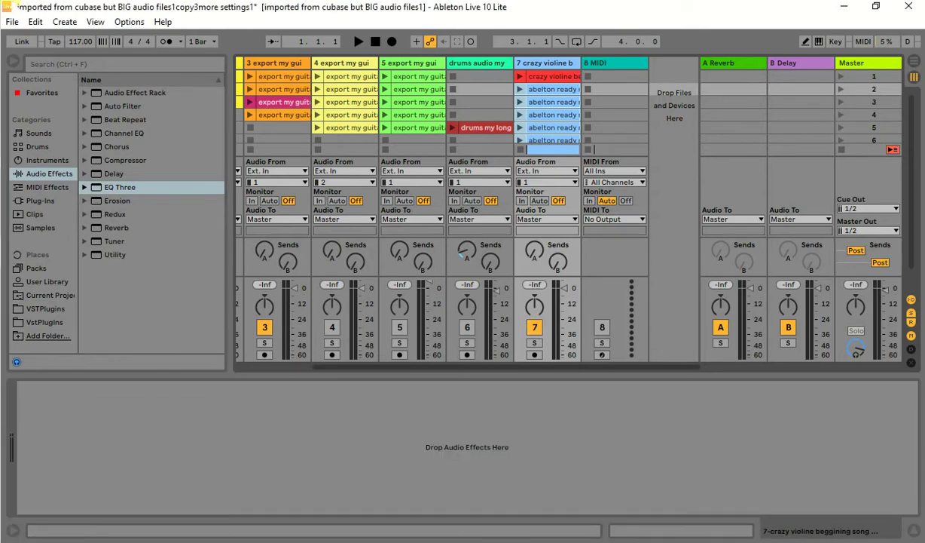
Try to save the current Live Set and dismiss the error message
{"action": "left_click", "coordinate": [12, 21]}
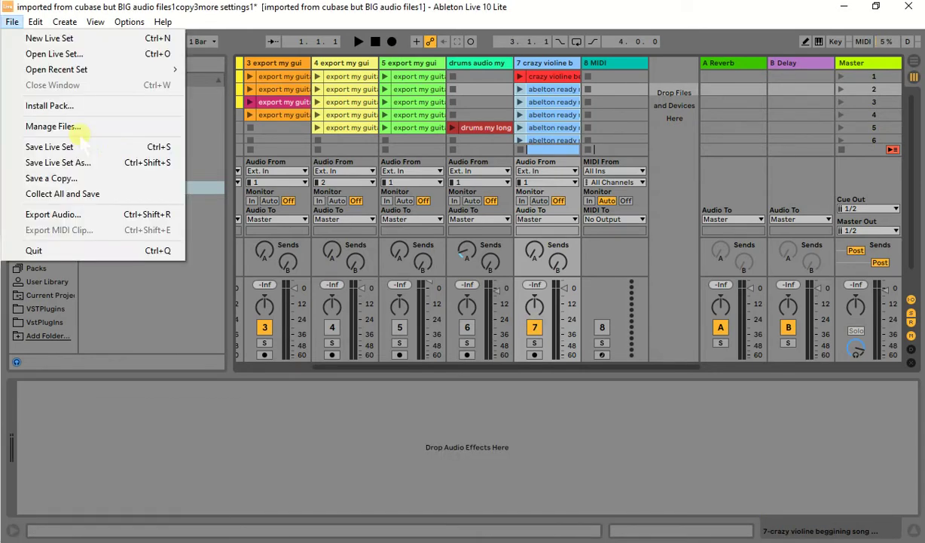
{"action": "left_click", "coordinate": [76, 147]}
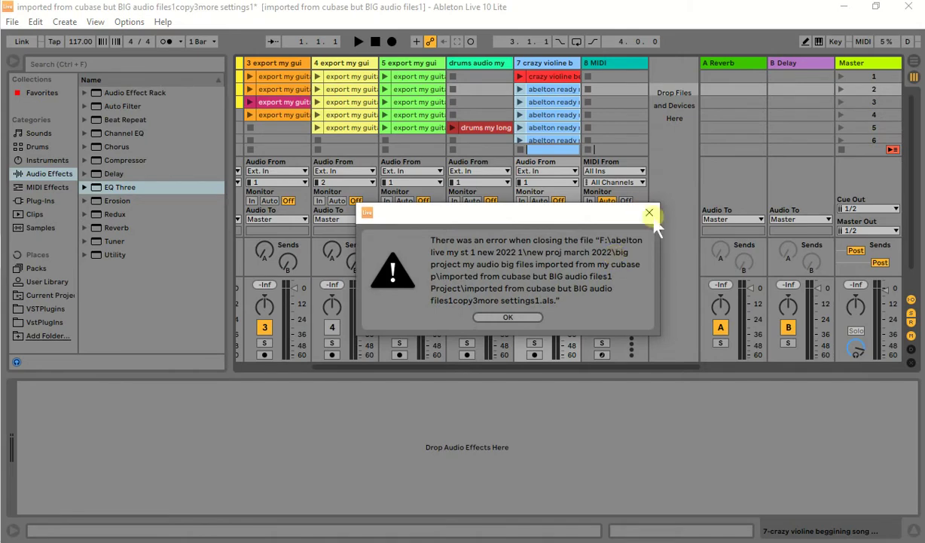
{"action": "left_click", "coordinate": [651, 213]}
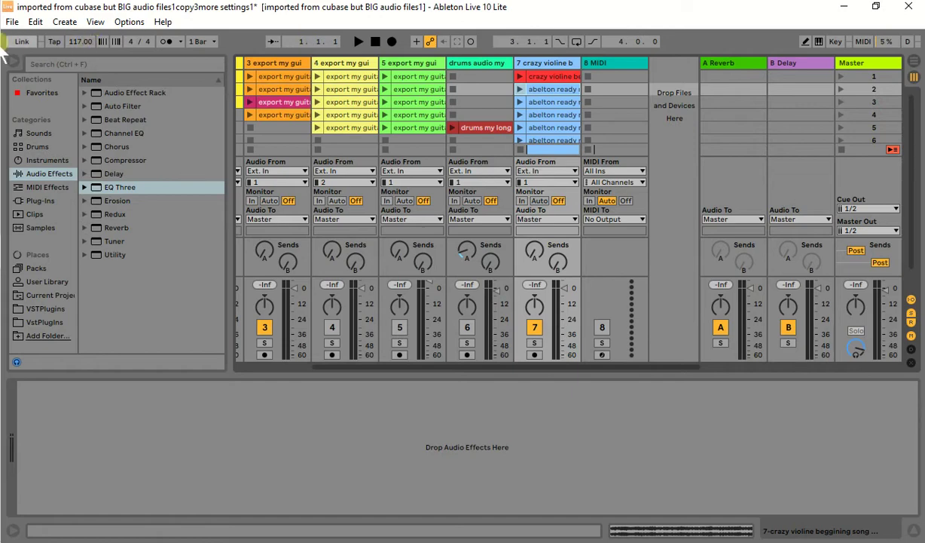
{"action": "left_click", "coordinate": [34, 22]}
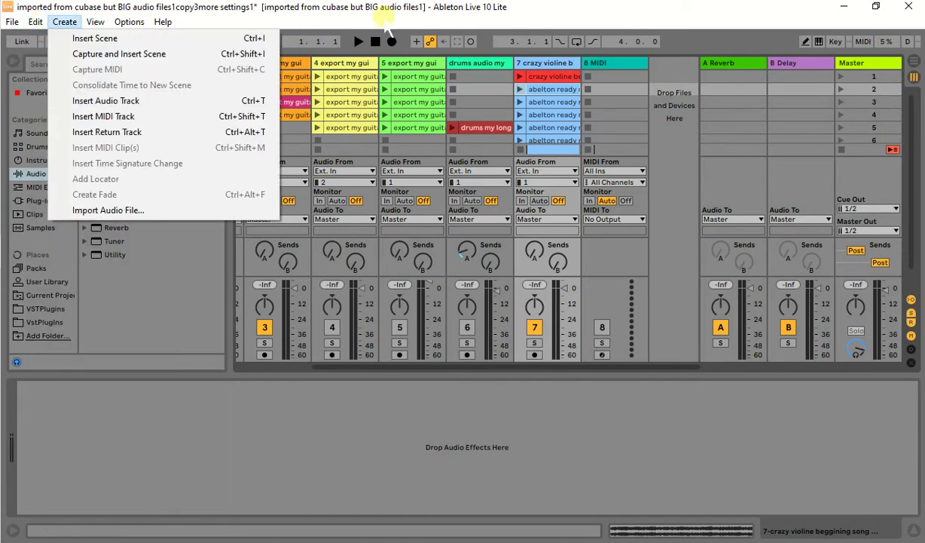
{"action": "left_click", "coordinate": [417, 13]}
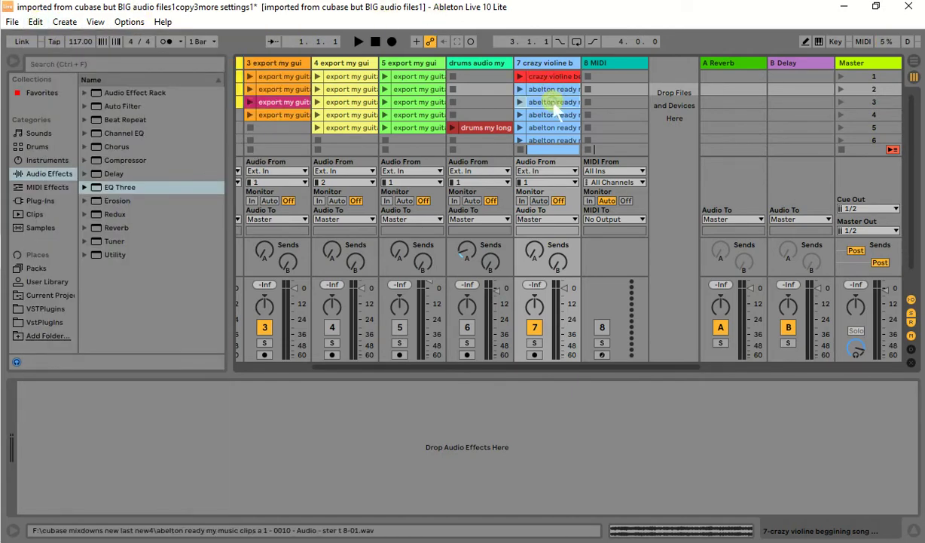
Examine the imported clips in scenes 2 to 6 of track 7 one after another, comparing their waveforms
{"action": "left_click", "coordinate": [556, 102]}
{"action": "left_click", "coordinate": [558, 116]}
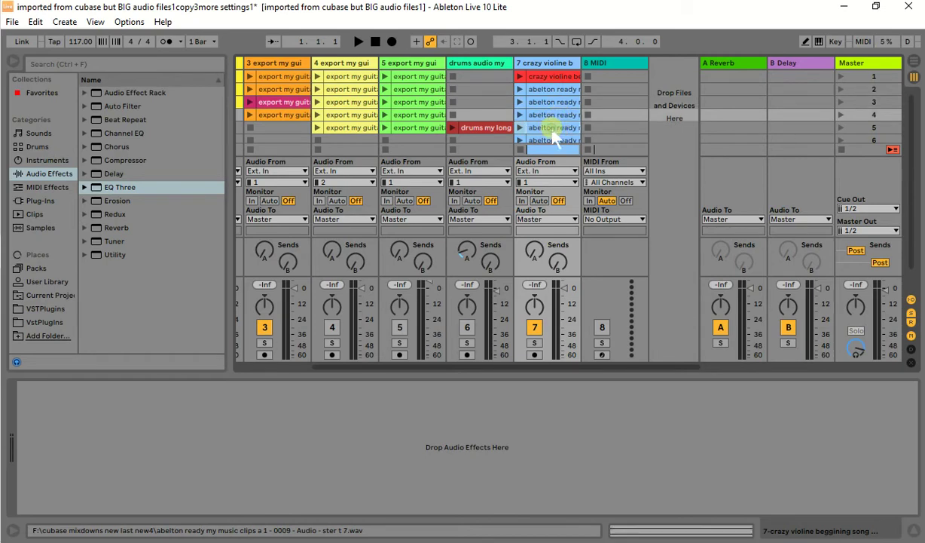
{"action": "left_click", "coordinate": [553, 129]}
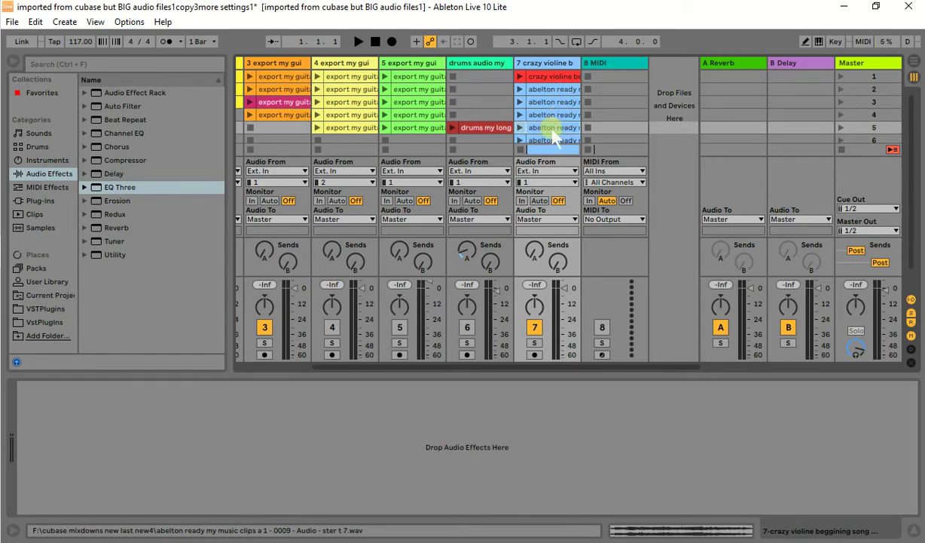
{"action": "left_click", "coordinate": [544, 140]}
{"action": "left_click", "coordinate": [544, 140]}
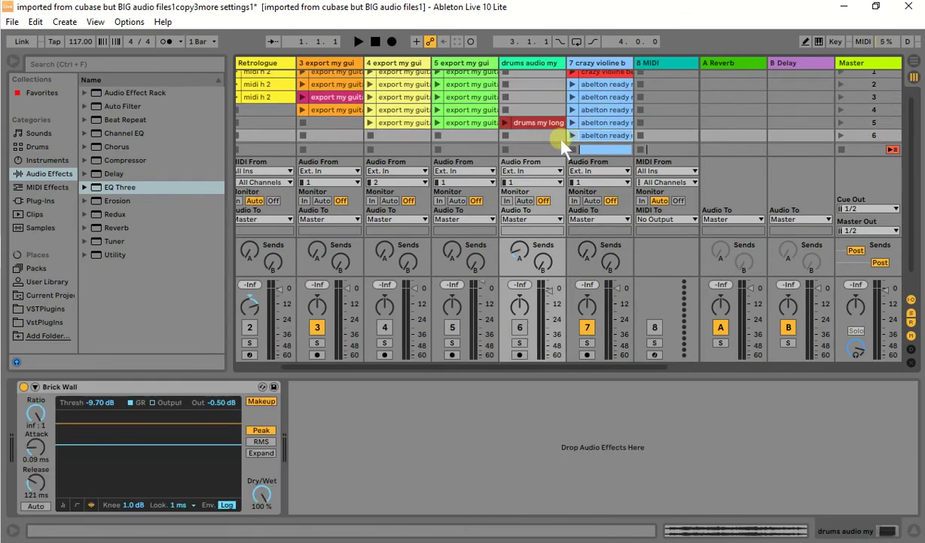
{"action": "left_click", "coordinate": [609, 89]}
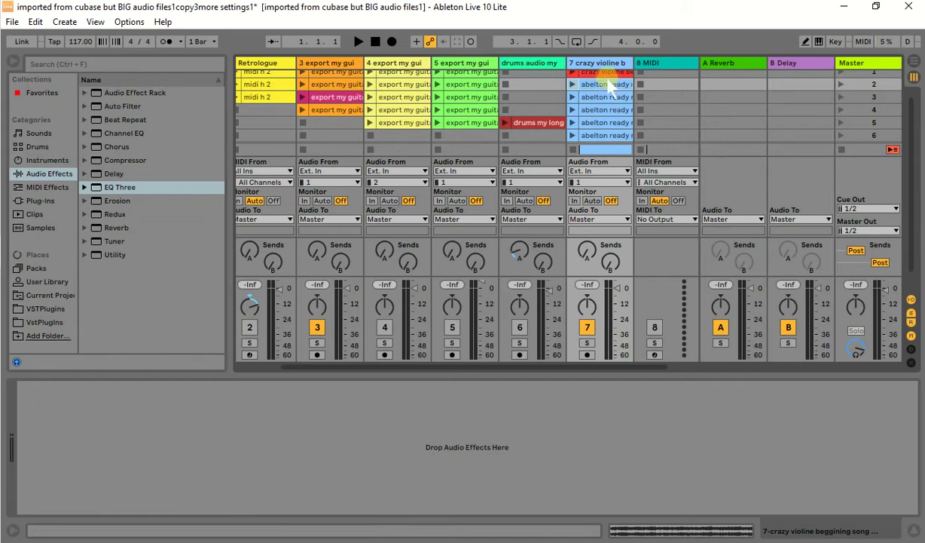
{"action": "left_click", "coordinate": [606, 73]}
{"action": "left_click", "coordinate": [612, 88]}
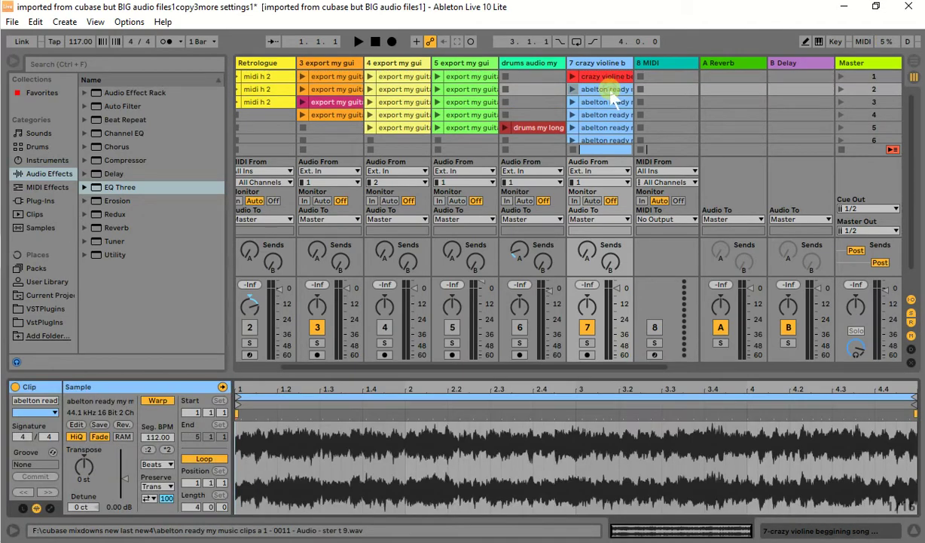
{"action": "left_click", "coordinate": [612, 102]}
{"action": "left_click", "coordinate": [614, 114]}
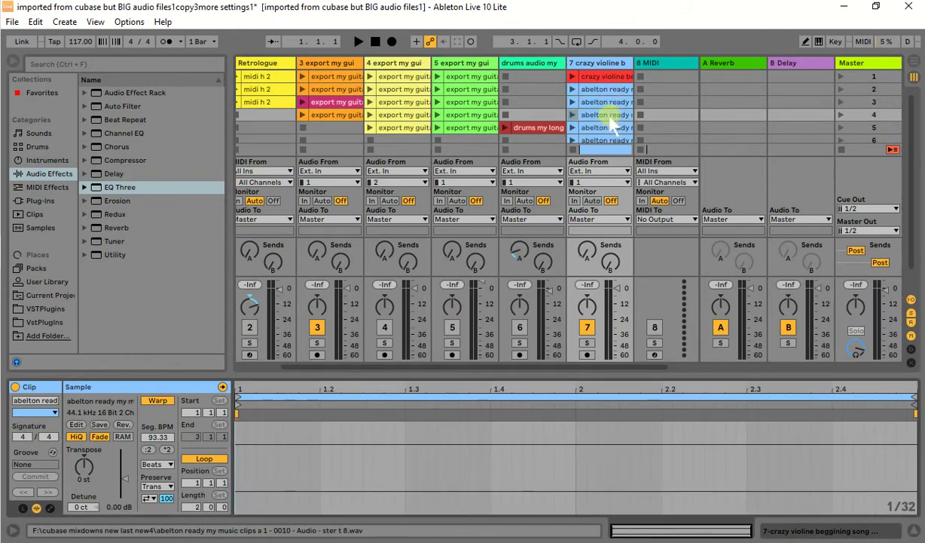
{"action": "left_click", "coordinate": [607, 128]}
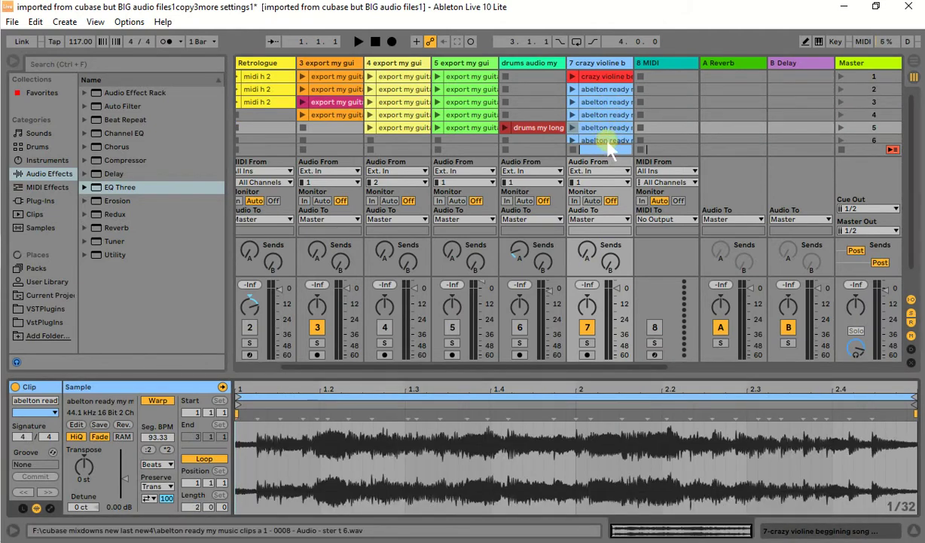
{"action": "left_click", "coordinate": [607, 140]}
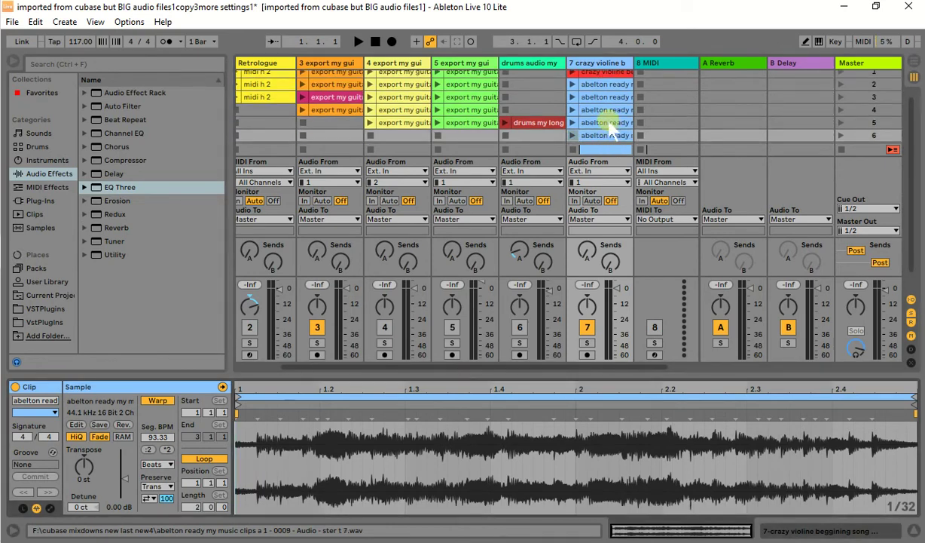
{"action": "left_click", "coordinate": [611, 124]}
Delete the scene 4 clip from track 7
{"action": "left_click", "coordinate": [614, 110]}
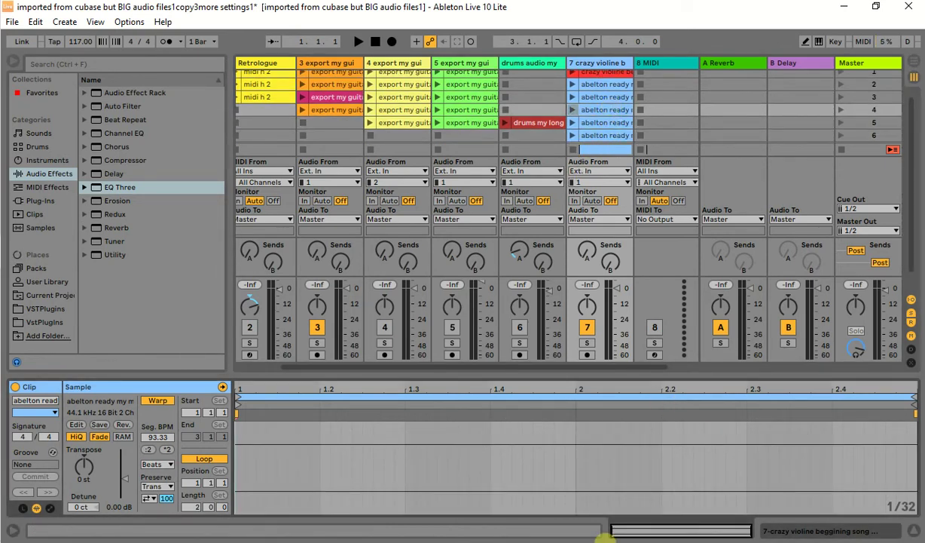
{"action": "right_click", "coordinate": [619, 111]}
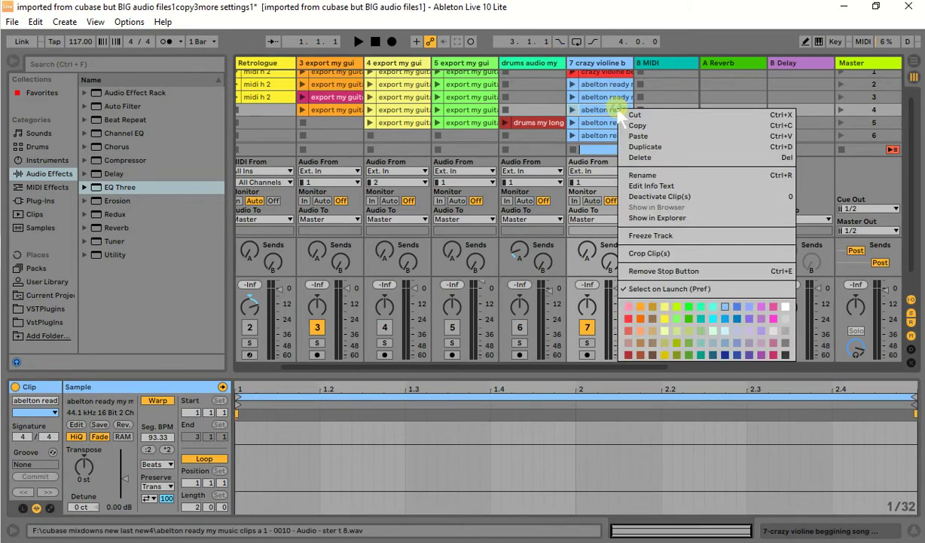
{"action": "left_click", "coordinate": [654, 158]}
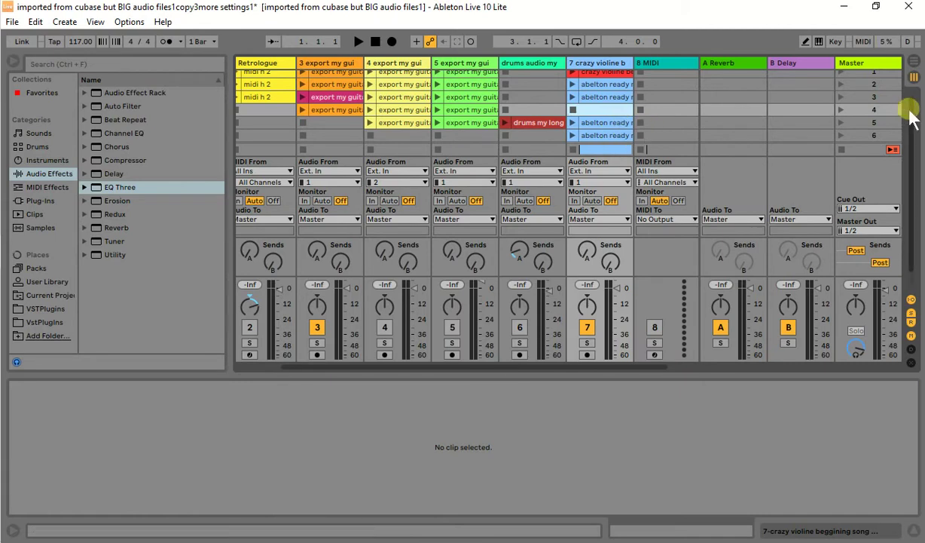
Launch the scene 5 clip on the drums track and switch off track 3
{"action": "left_click_drag", "start_coordinate": [908, 109], "coordinate": [915, 126]}
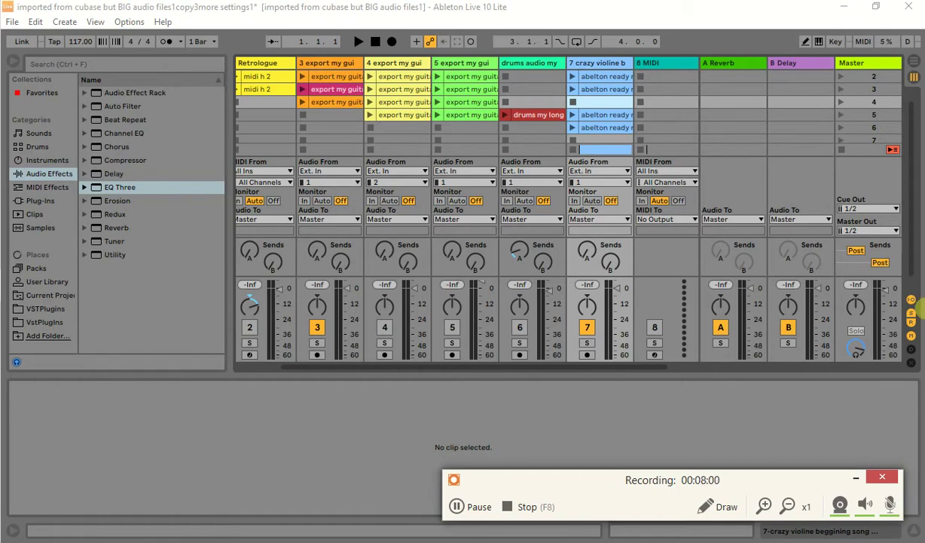
{"action": "left_click", "coordinate": [855, 476]}
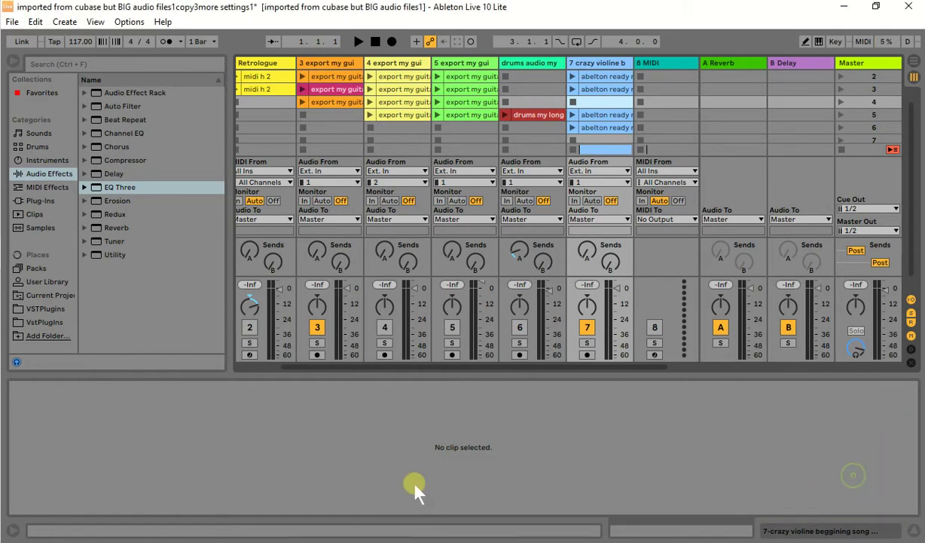
{"action": "left_click", "coordinate": [505, 115]}
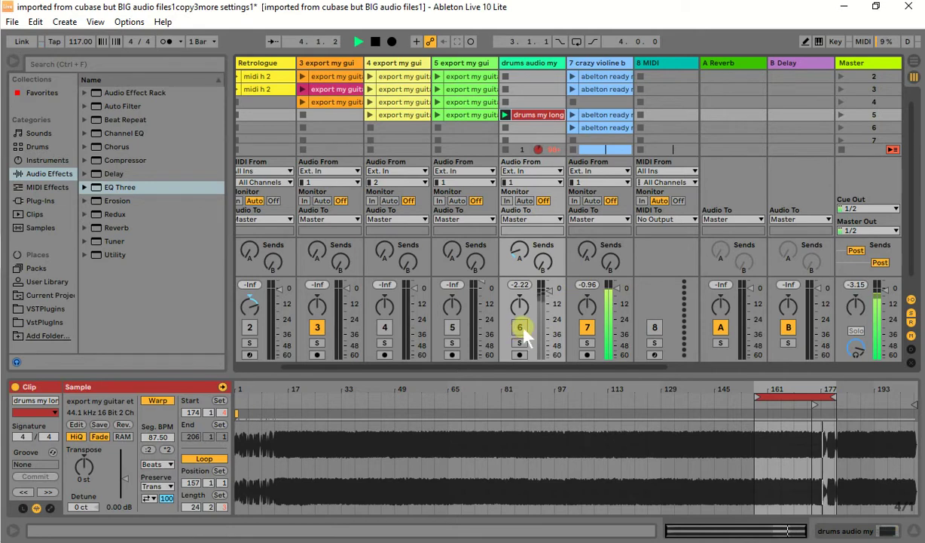
{"action": "left_click", "coordinate": [318, 329]}
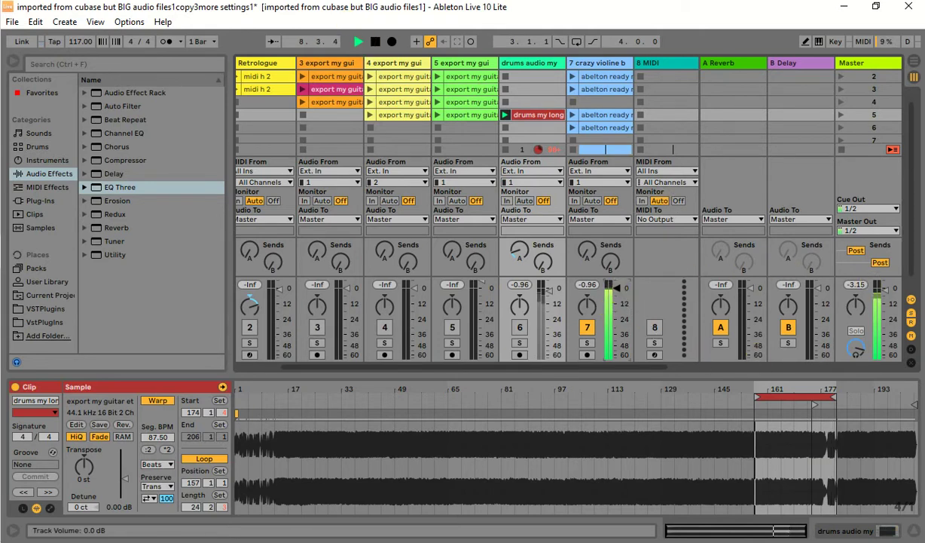
Lower track 7's volume slightly and move the drums clip's loop to start at position 49.1.1
{"action": "left_click_drag", "start_coordinate": [617, 287], "coordinate": [622, 293]}
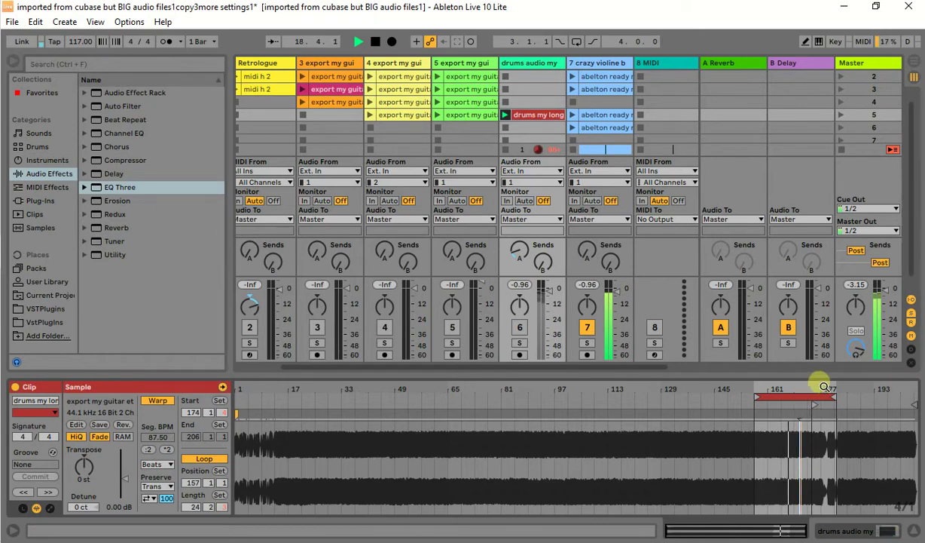
{"action": "left_click_drag", "start_coordinate": [797, 400], "coordinate": [440, 407]}
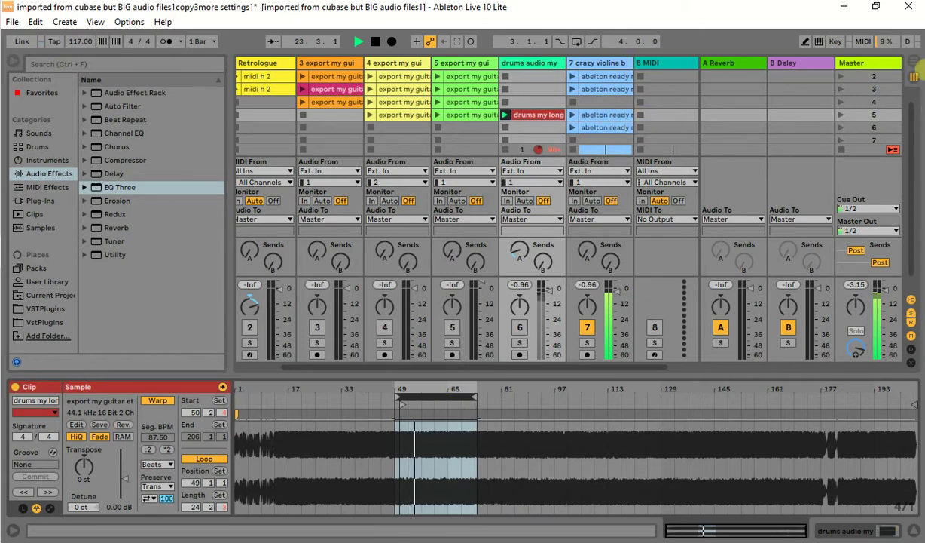
Play the scene 1 clip on track 7 from shortly after bar 161, and stop the drums track's clip
{"action": "mouse_move", "coordinate": [913, 127]}
{"action": "left_mouse_down"}
{"action": "mouse_move", "coordinate": [912, 152]}
{"action": "mouse_move", "coordinate": [912, 110]}
{"action": "left_mouse_up"}
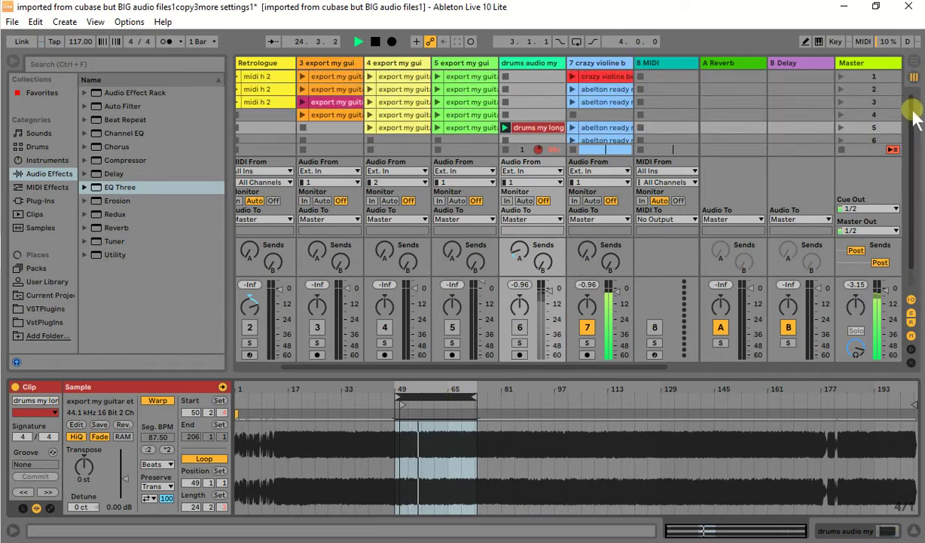
{"action": "left_click", "coordinate": [611, 78]}
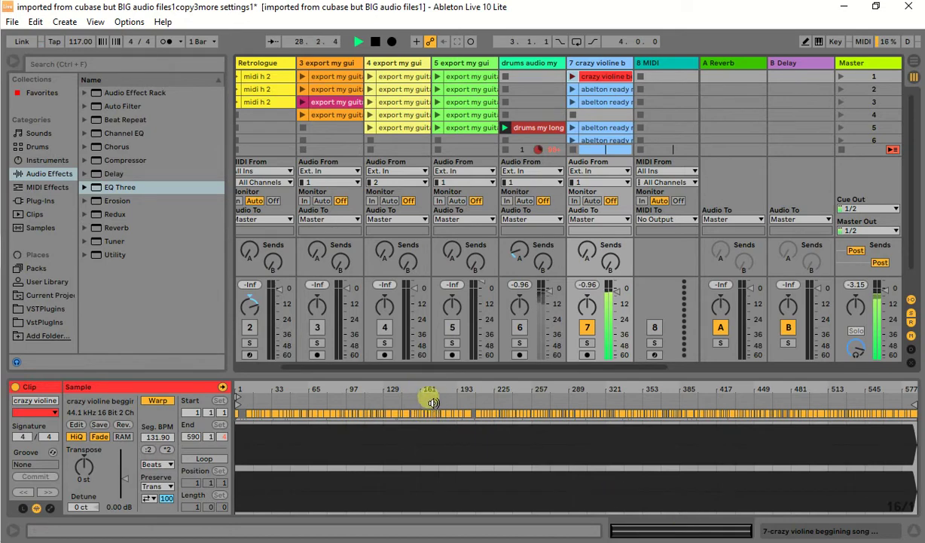
{"action": "left_click", "coordinate": [432, 403]}
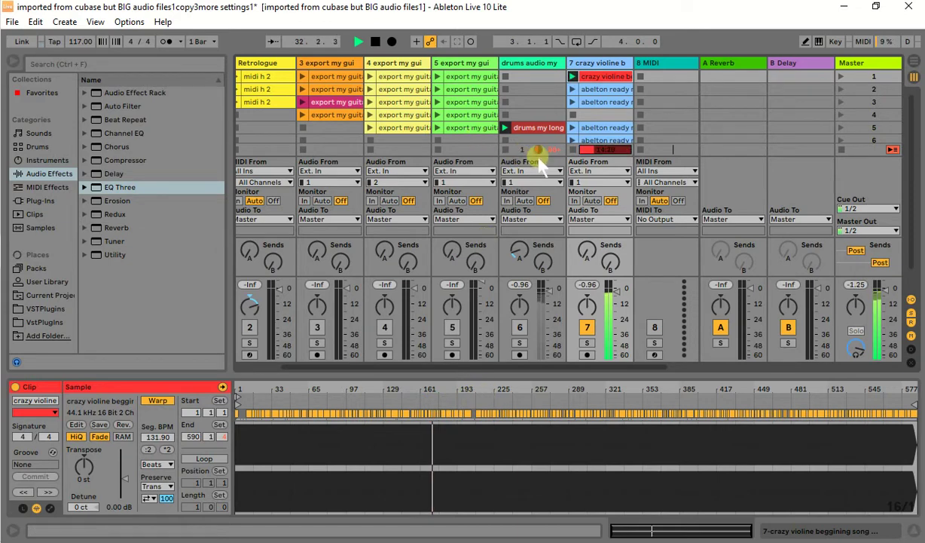
{"action": "left_click", "coordinate": [508, 150]}
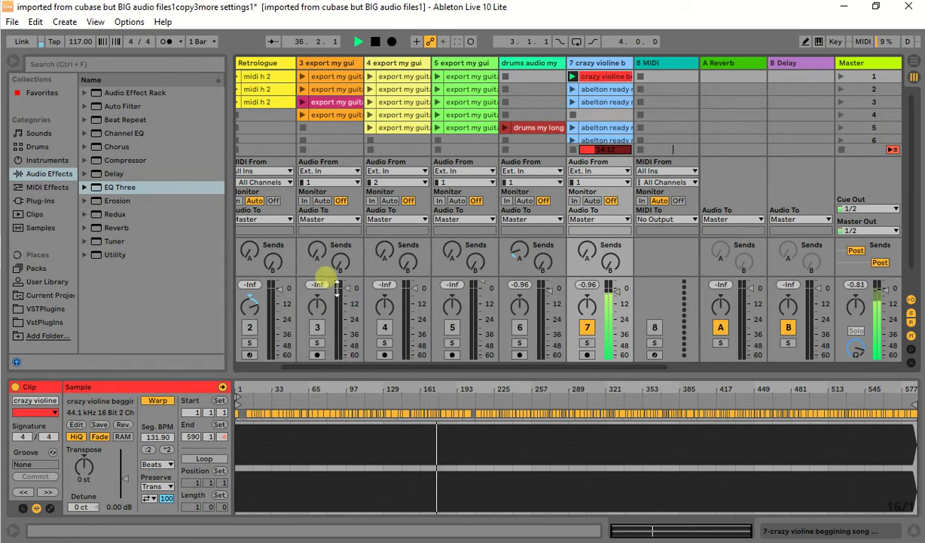
Raise track 7's volume slightly while its long clip plays
{"action": "left_click", "coordinate": [617, 291]}
{"action": "left_click_drag", "start_coordinate": [613, 345], "coordinate": [613, 344]}
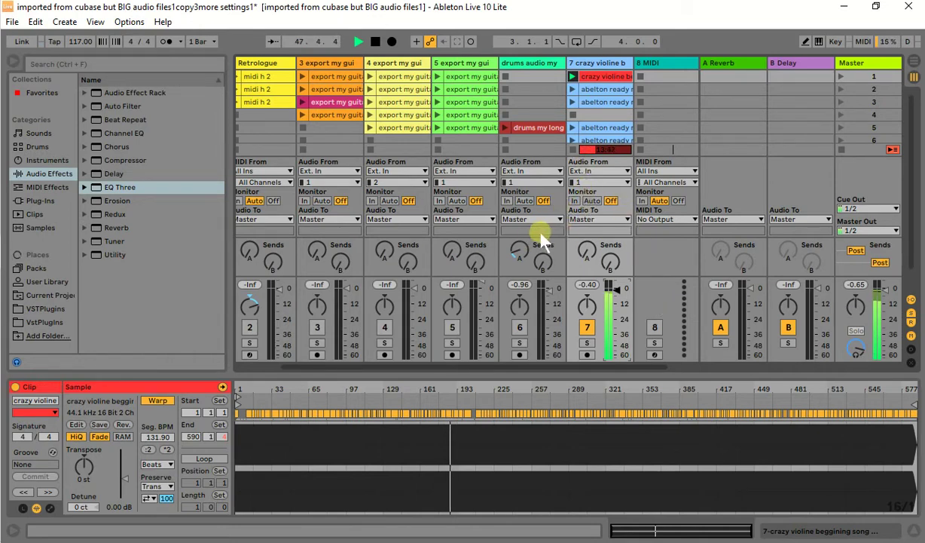
Relaunch the scene 5 drums clip and switch on track 6, with the clip on track 7 stopped
{"action": "left_click", "coordinate": [505, 127]}
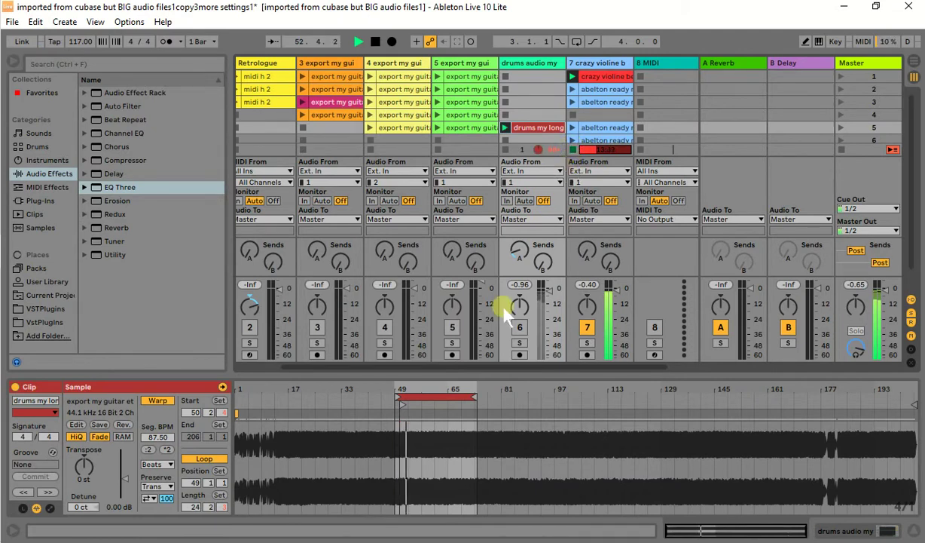
{"action": "left_click", "coordinate": [519, 326]}
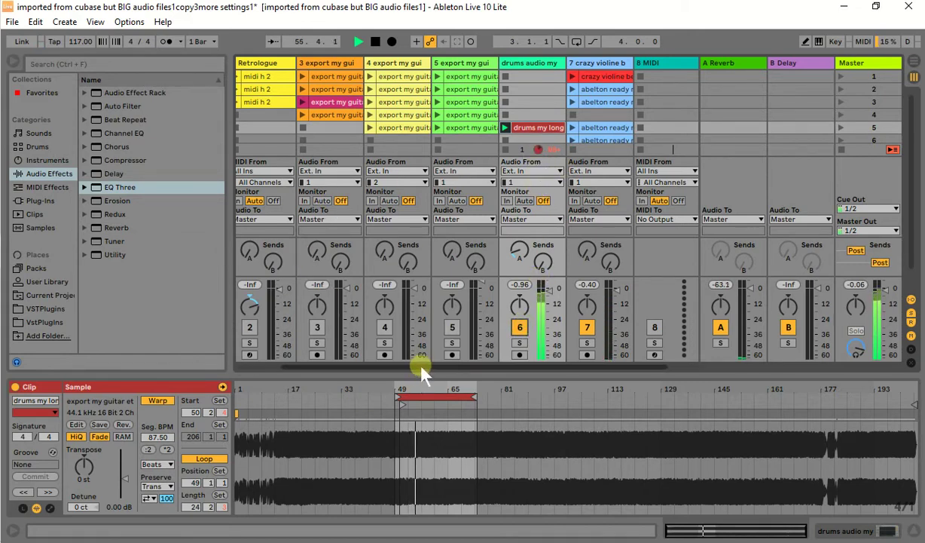
Launch the scene 4 clip on the HALion track and switch on track 1
{"action": "left_click_drag", "start_coordinate": [419, 366], "coordinate": [295, 368]}
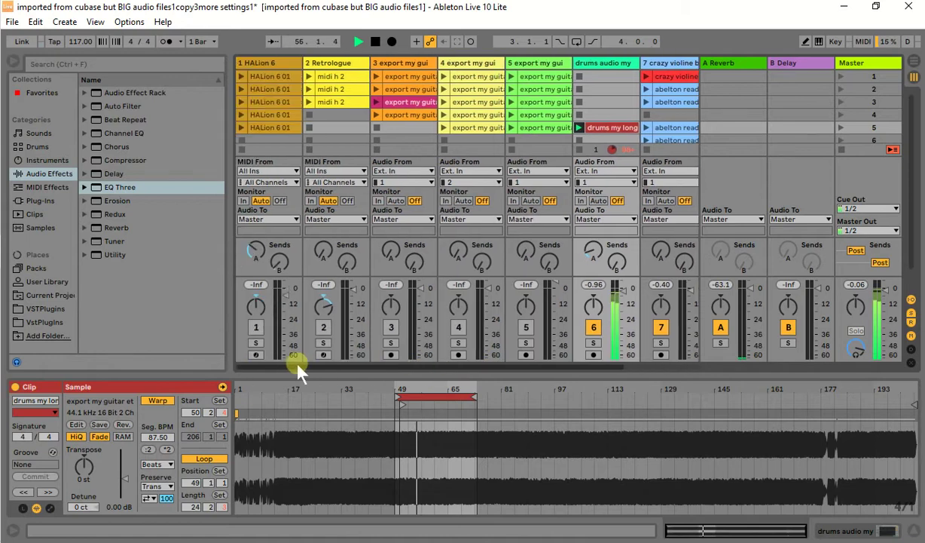
{"action": "left_click", "coordinate": [253, 113]}
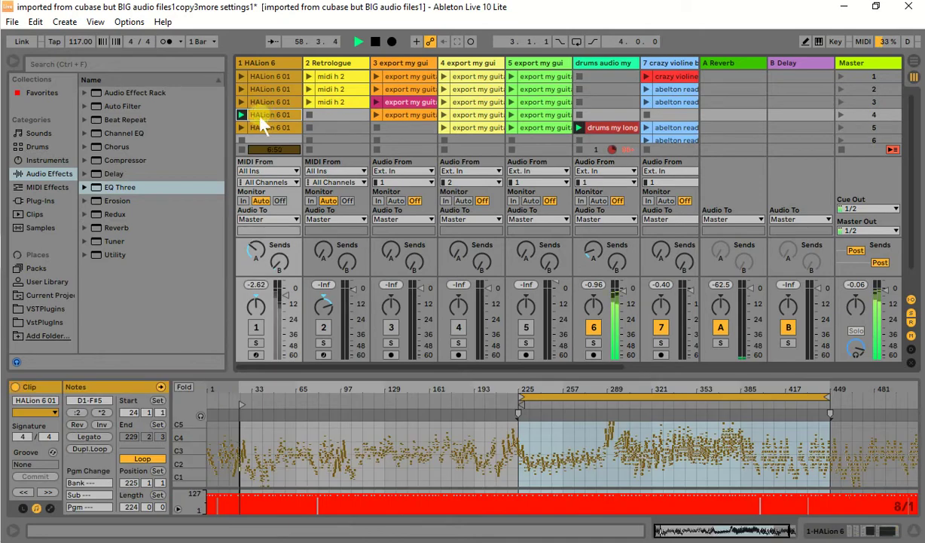
{"action": "left_click", "coordinate": [255, 328]}
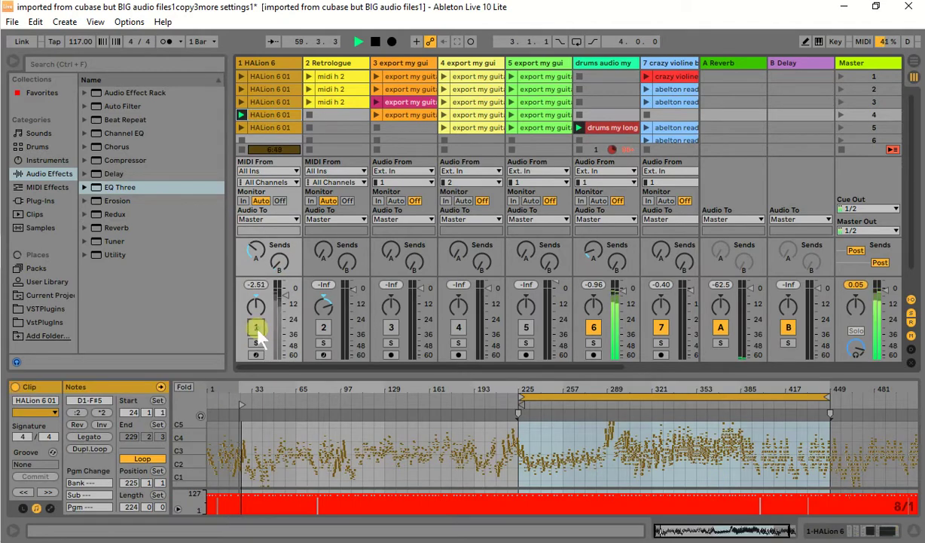
Raise track 1's volume slightly and adjust its panning towards the left
{"action": "left_click", "coordinate": [290, 329]}
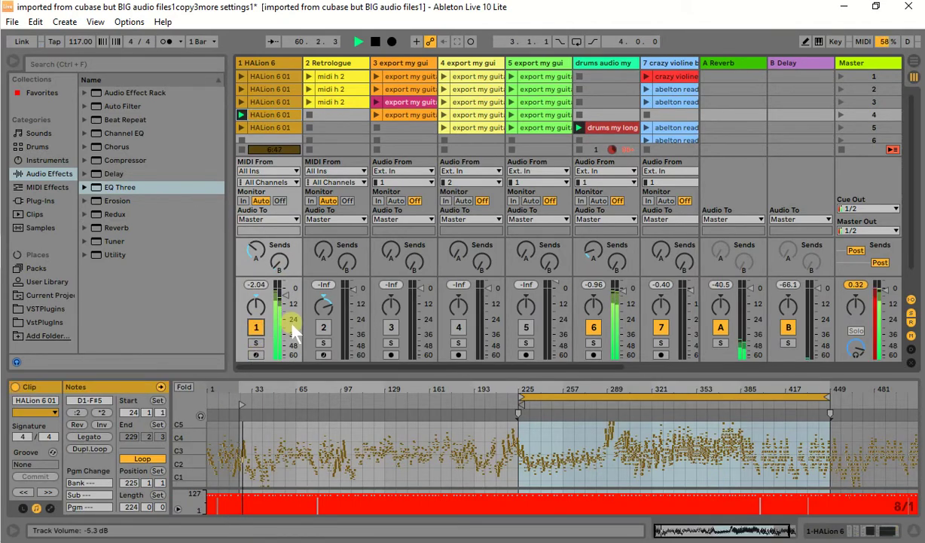
{"action": "left_click_drag", "start_coordinate": [293, 332], "coordinate": [286, 294]}
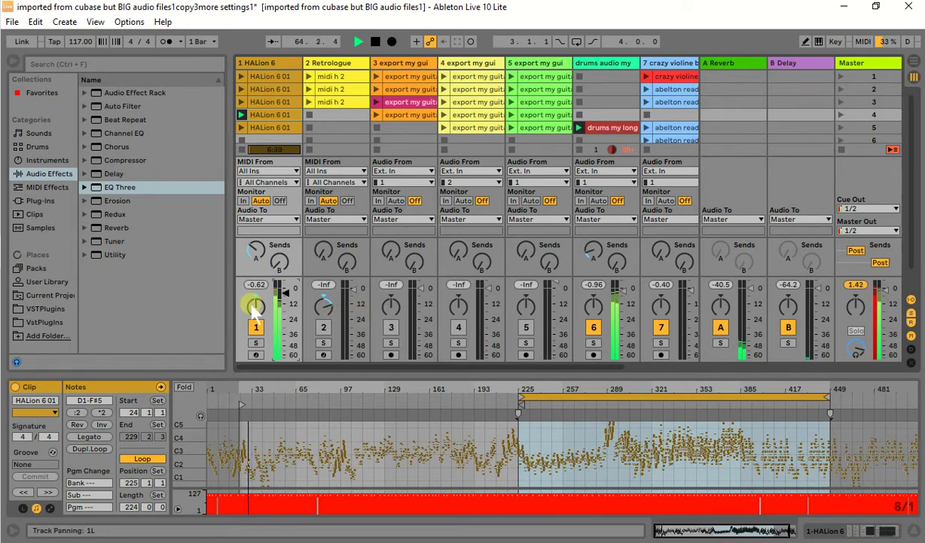
{"action": "left_click_drag", "start_coordinate": [253, 309], "coordinate": [253, 326]}
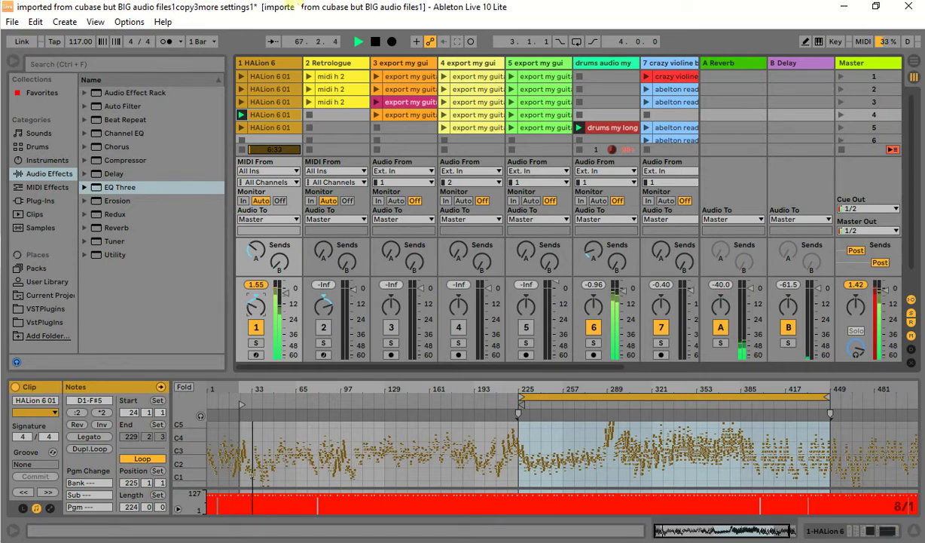
Set the Pitch device on the HALion track to -5 st and save the Live Set
{"action": "double_click", "coordinate": [259, 63]}
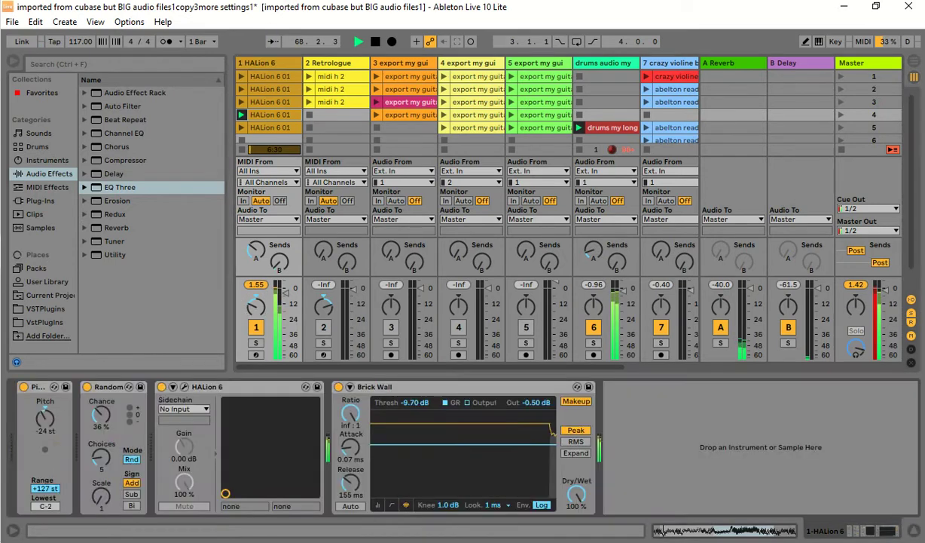
{"action": "left_click_drag", "start_coordinate": [47, 426], "coordinate": [46, 435]}
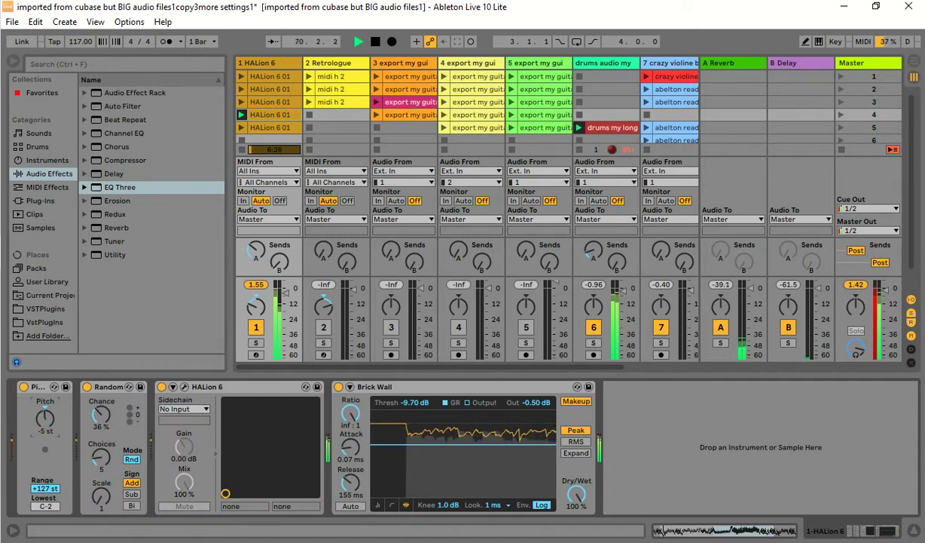
{"action": "left_click", "coordinate": [76, 46]}
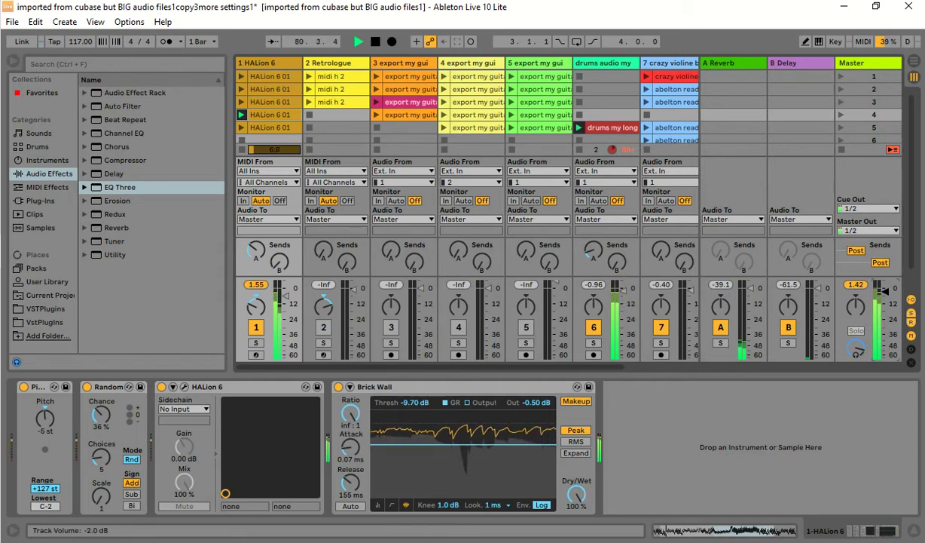
{"action": "left_click", "coordinate": [12, 22]}
{"action": "left_click", "coordinate": [53, 147]}
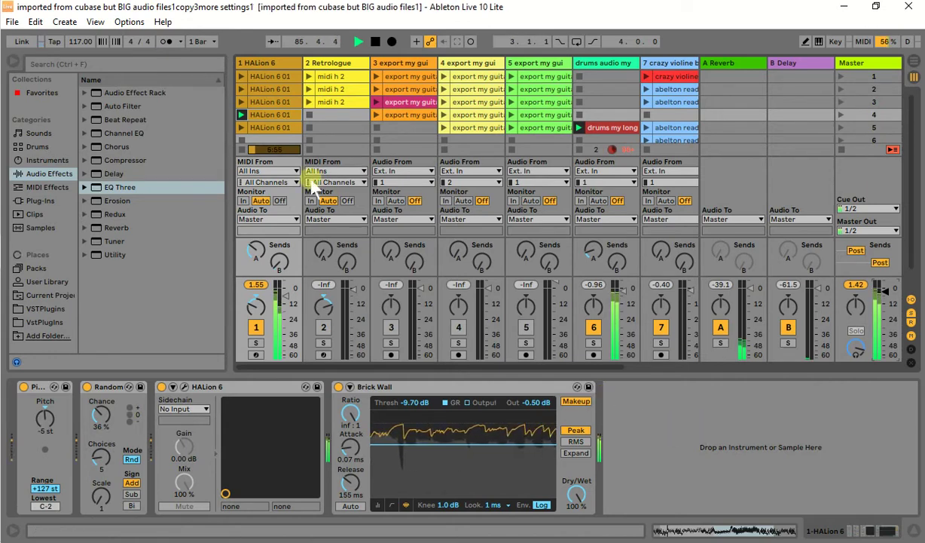
Show the playing scene 4 HALion clip and jump its playback to several positions within the loop
{"action": "left_click", "coordinate": [269, 106]}
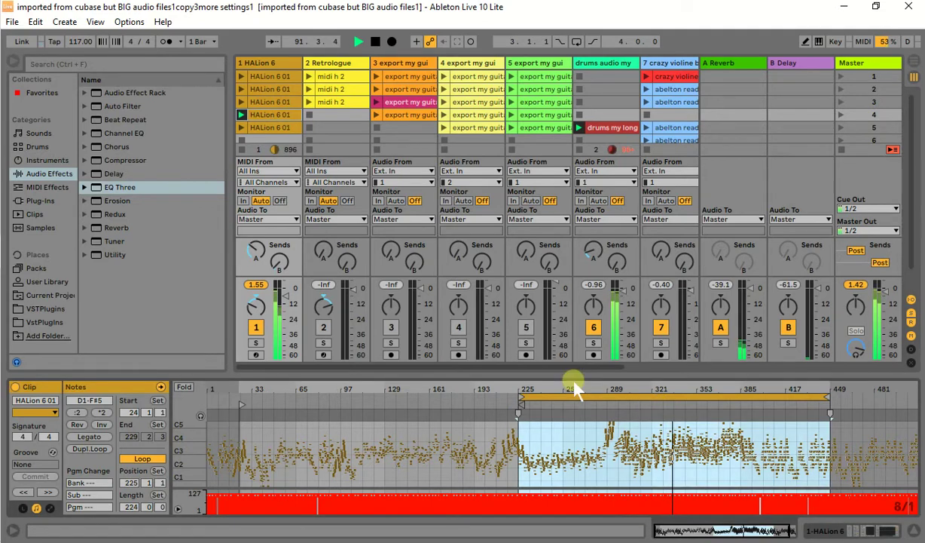
{"action": "left_click", "coordinate": [627, 412]}
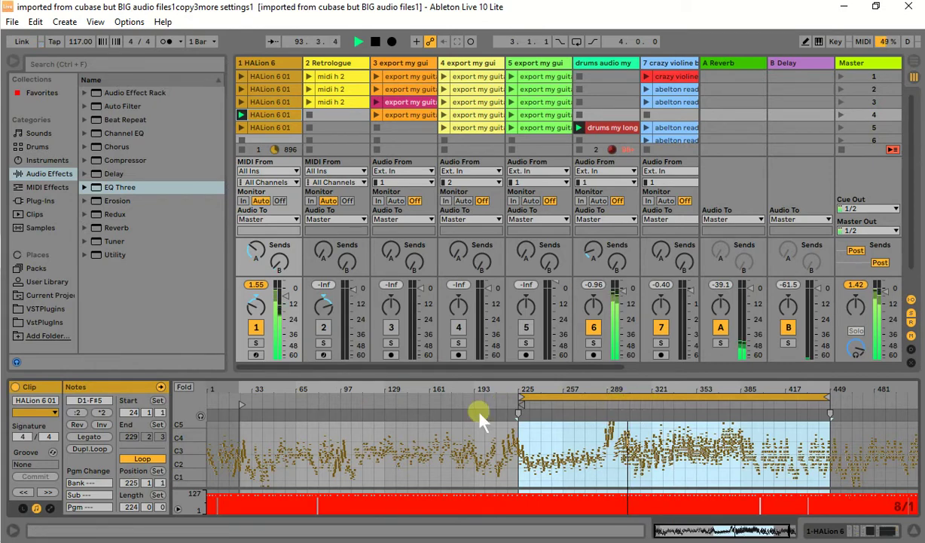
{"action": "left_click", "coordinate": [621, 411]}
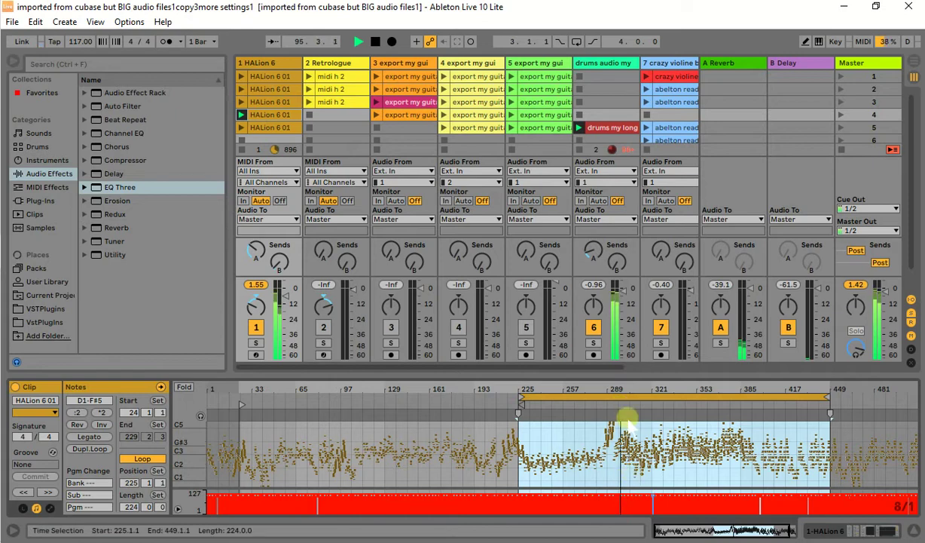
{"action": "left_click", "coordinate": [748, 411]}
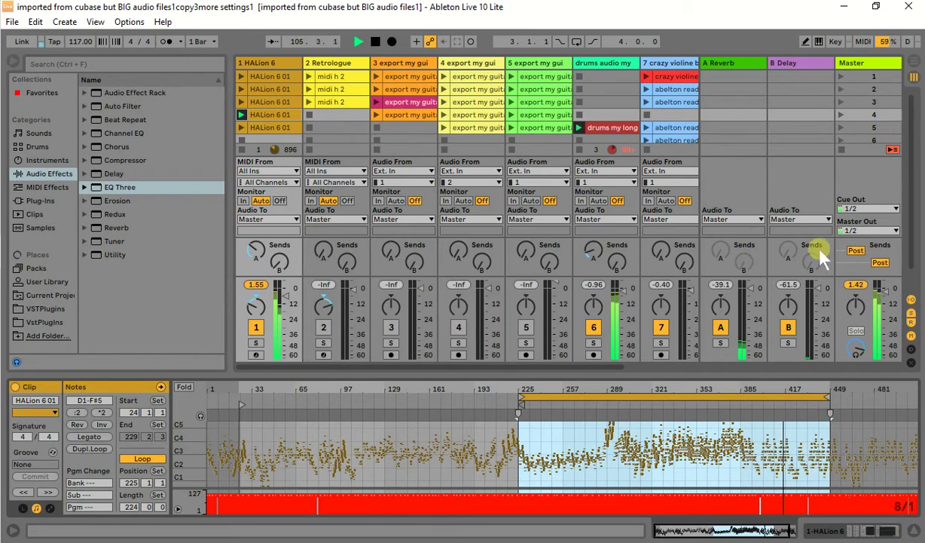
Slow the tempo to 71 BPM and lower the HALion track's Pitch device to -18 st
{"action": "left_click_drag", "start_coordinate": [79, 40], "coordinate": [80, 75]}
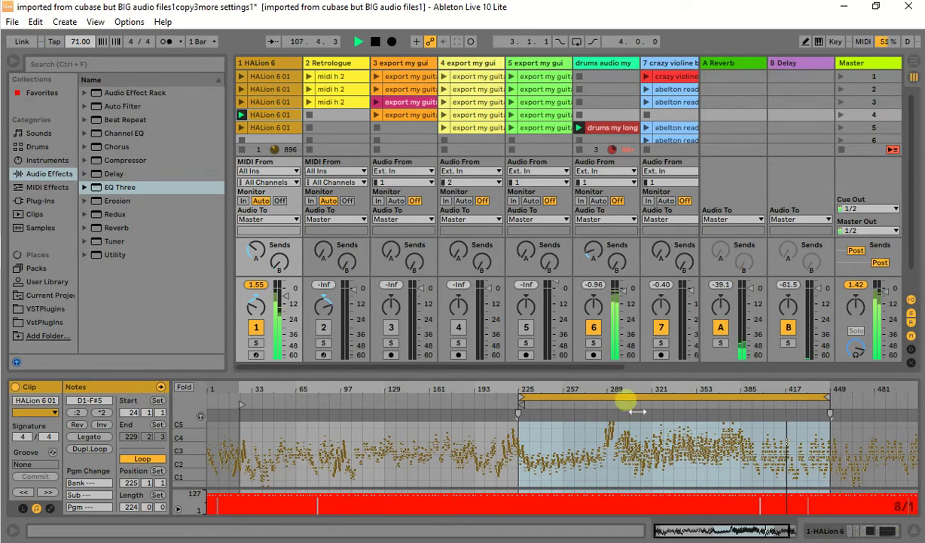
{"action": "left_click", "coordinate": [467, 504]}
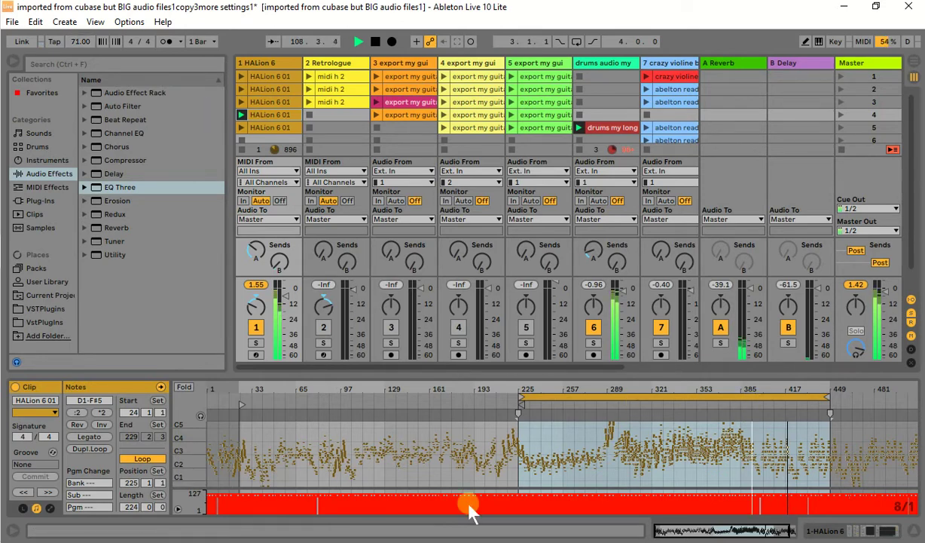
{"action": "left_click", "coordinate": [279, 63]}
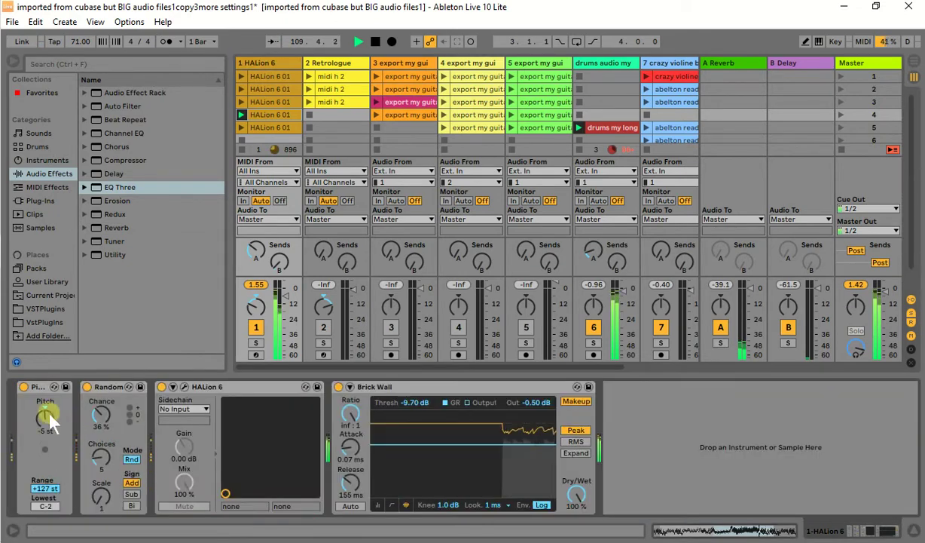
{"action": "left_click_drag", "start_coordinate": [45, 416], "coordinate": [45, 467]}
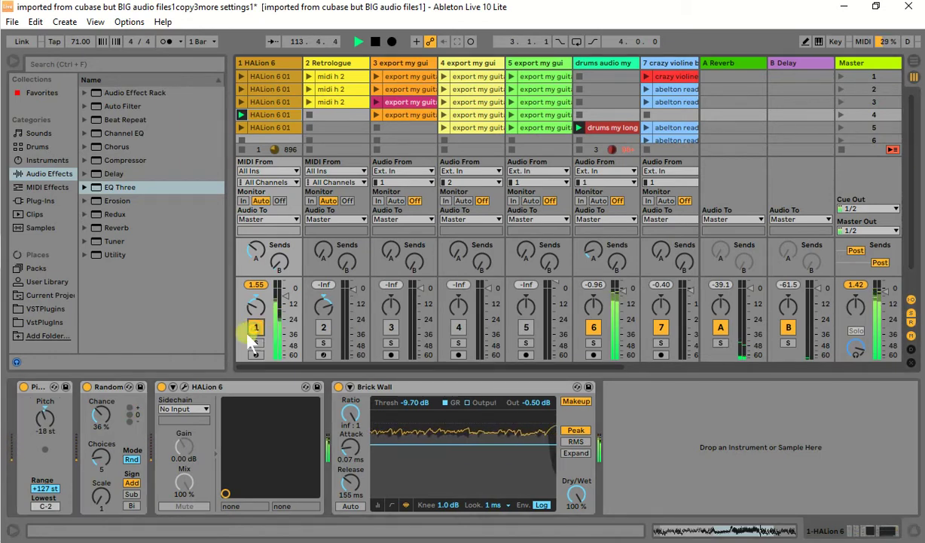
{"action": "left_click", "coordinate": [44, 420]}
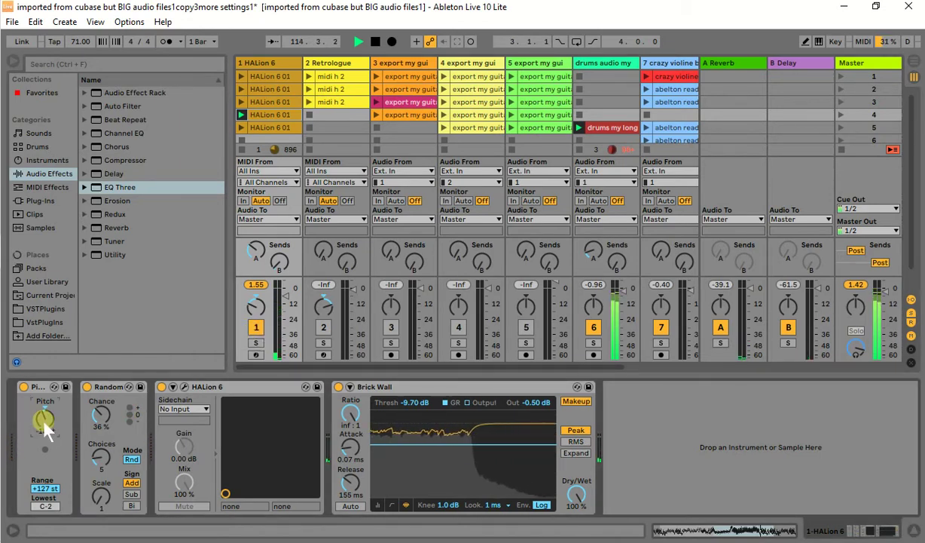
Raise the Pitch device on the HALion track to +8 st
{"action": "left_click", "coordinate": [279, 114]}
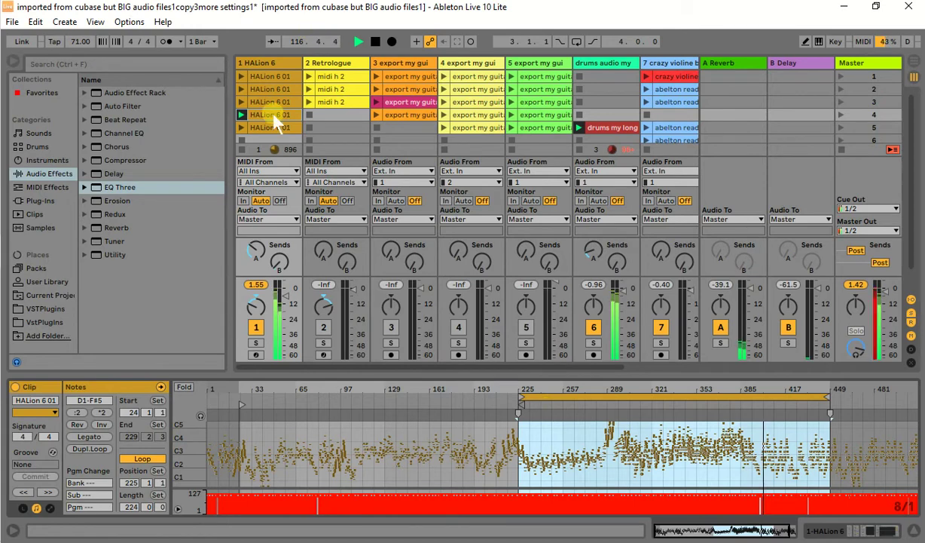
{"action": "double_click", "coordinate": [269, 57]}
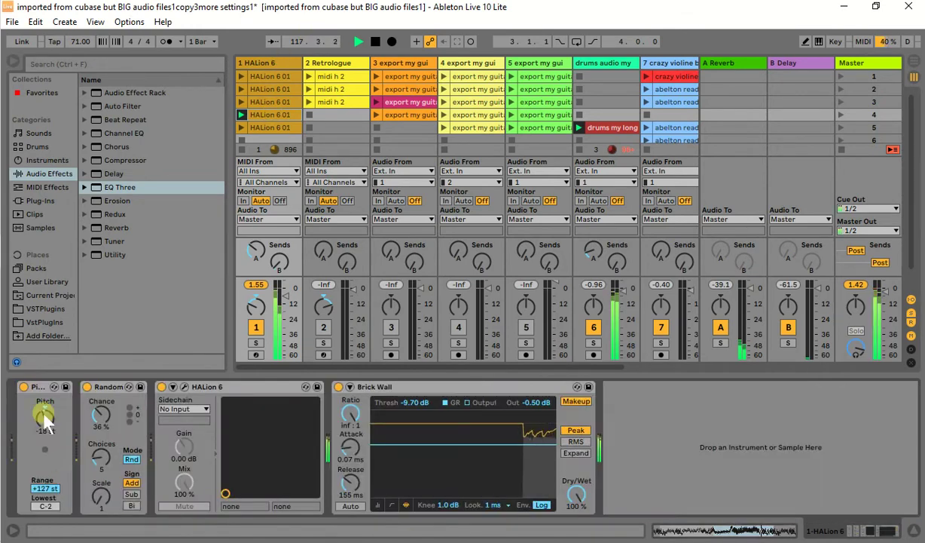
{"action": "left_click_drag", "start_coordinate": [43, 416], "coordinate": [43, 385]}
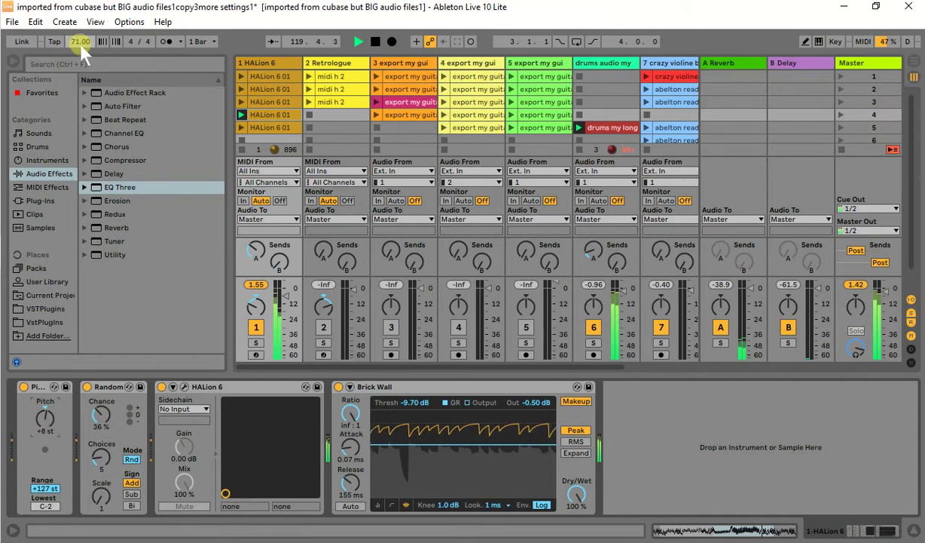
Raise the tempo in stages to 120, 159 and 228 BPM, with the playing HALion clip shown
{"action": "left_click_drag", "start_coordinate": [81, 42], "coordinate": [81, 0]}
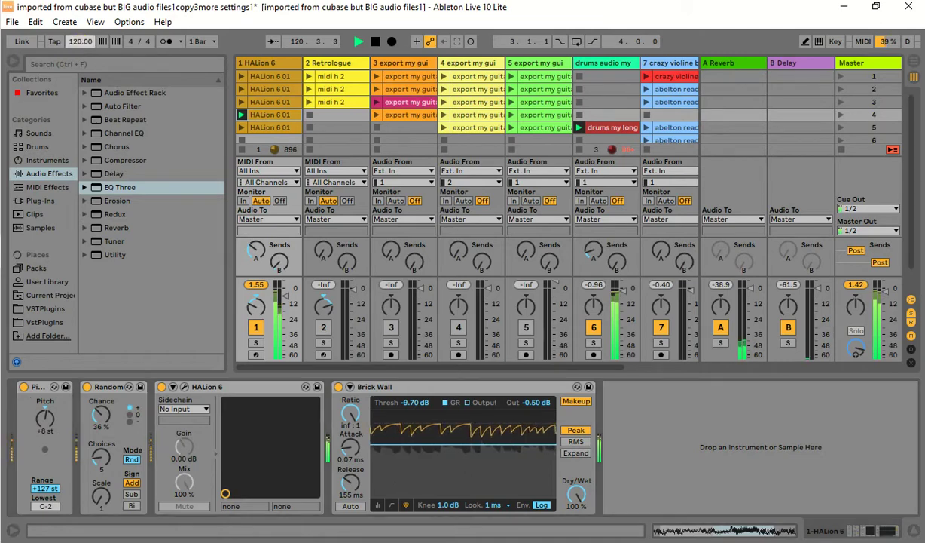
{"action": "left_click_drag", "start_coordinate": [81, 41], "coordinate": [81, 27]}
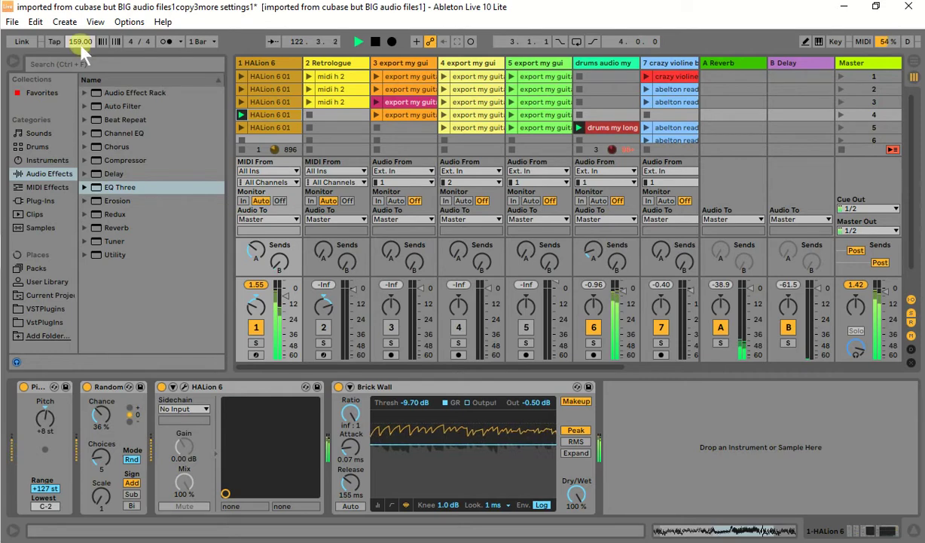
{"action": "left_click", "coordinate": [281, 118]}
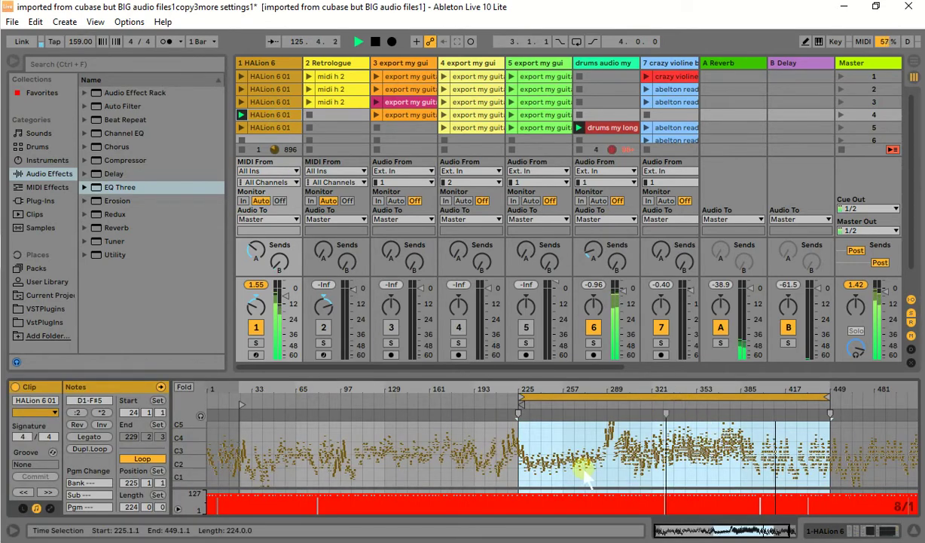
{"action": "left_click_drag", "start_coordinate": [76, 46], "coordinate": [77, 0]}
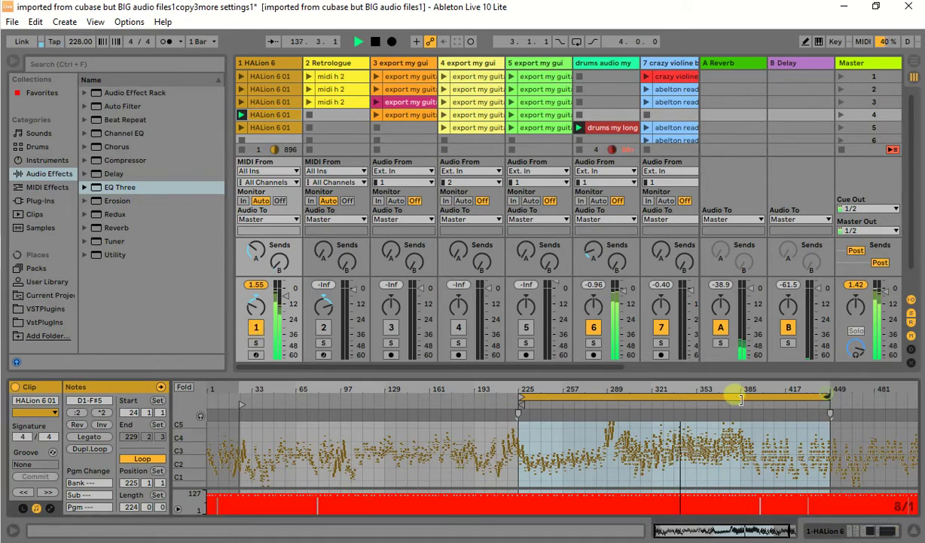
Shorten the HALion clip's loop to about 15 bars, starting at bar 332
{"action": "left_click_drag", "start_coordinate": [739, 399], "coordinate": [661, 398]}
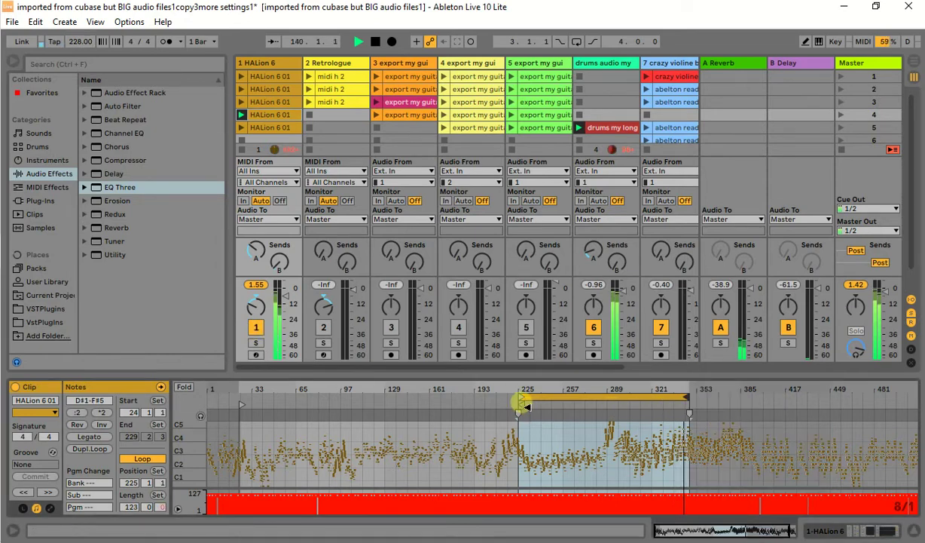
{"action": "left_click_drag", "start_coordinate": [521, 407], "coordinate": [564, 400]}
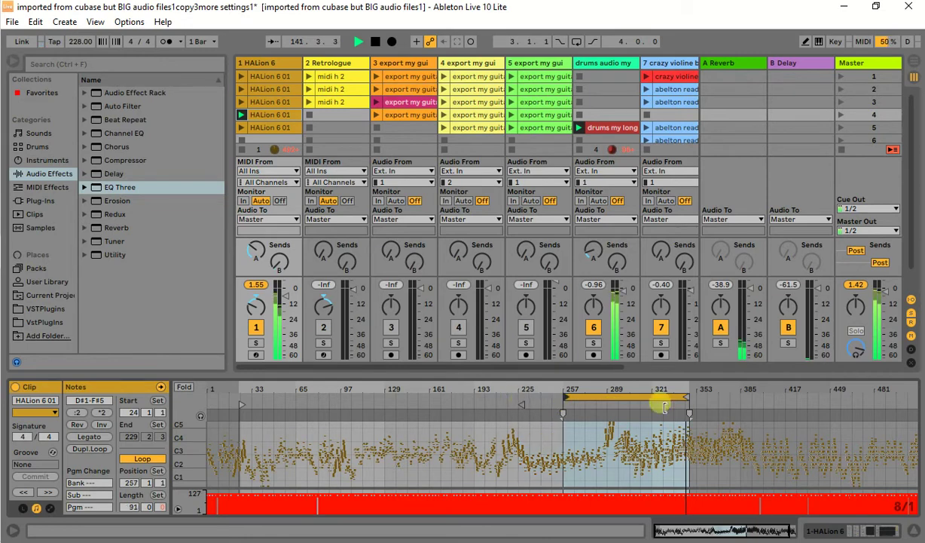
{"action": "left_click_drag", "start_coordinate": [665, 407], "coordinate": [671, 413]}
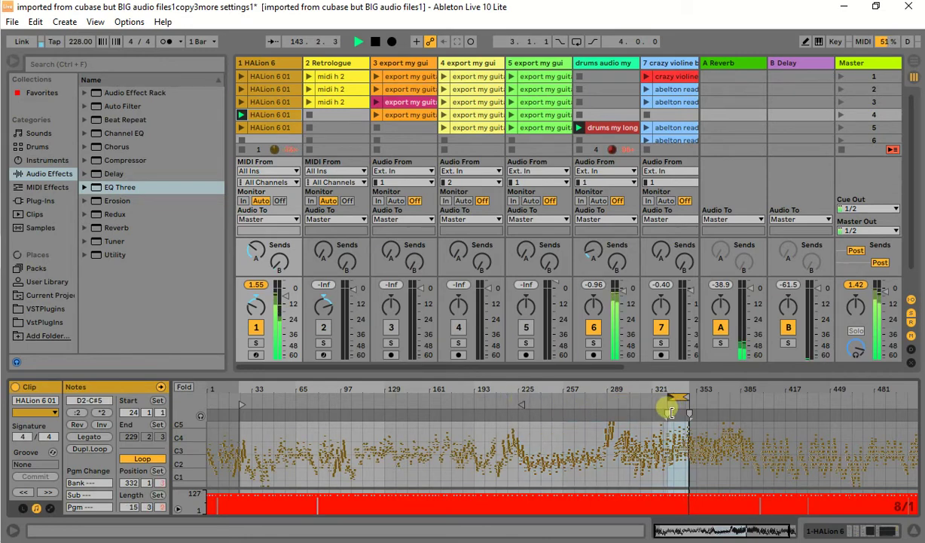
{"action": "left_click", "coordinate": [674, 406]}
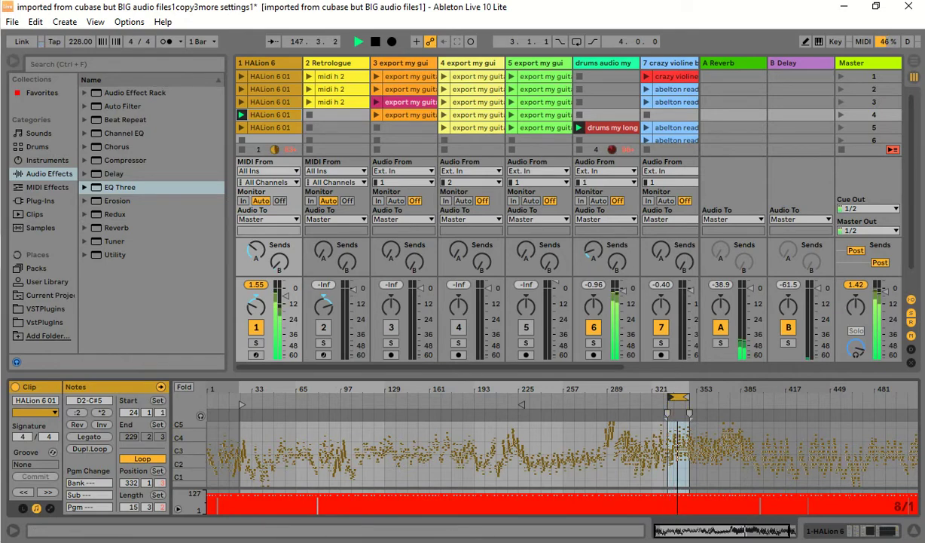
Reduce the tempo to 151 and finally 75 BPM, and set the HALion track's Pitch device to -20 st
{"action": "left_click_drag", "start_coordinate": [79, 40], "coordinate": [80, 99]}
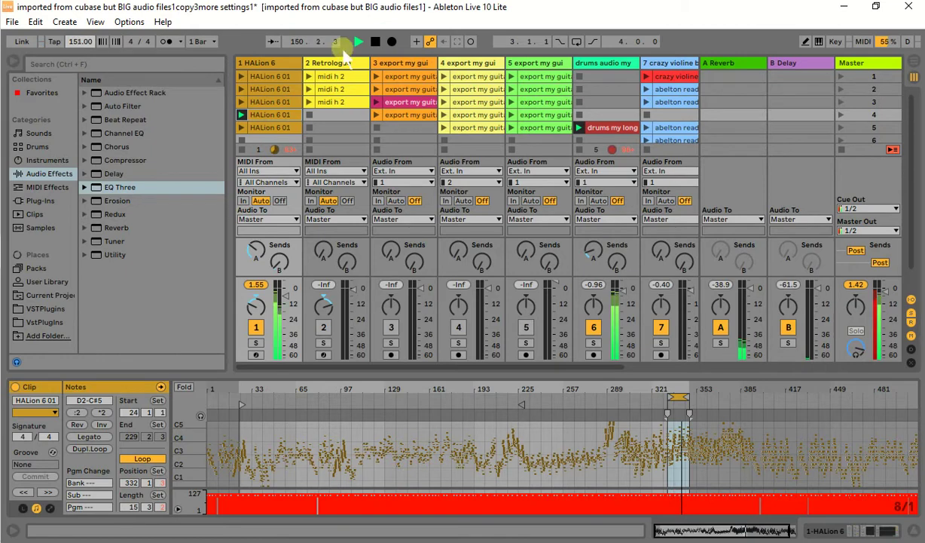
{"action": "left_click", "coordinate": [265, 61]}
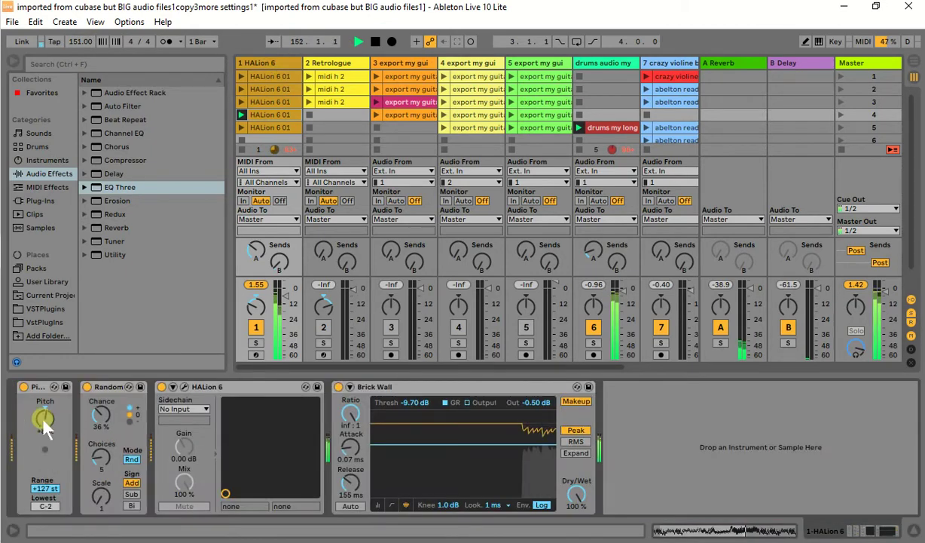
{"action": "left_click_drag", "start_coordinate": [44, 419], "coordinate": [44, 446]}
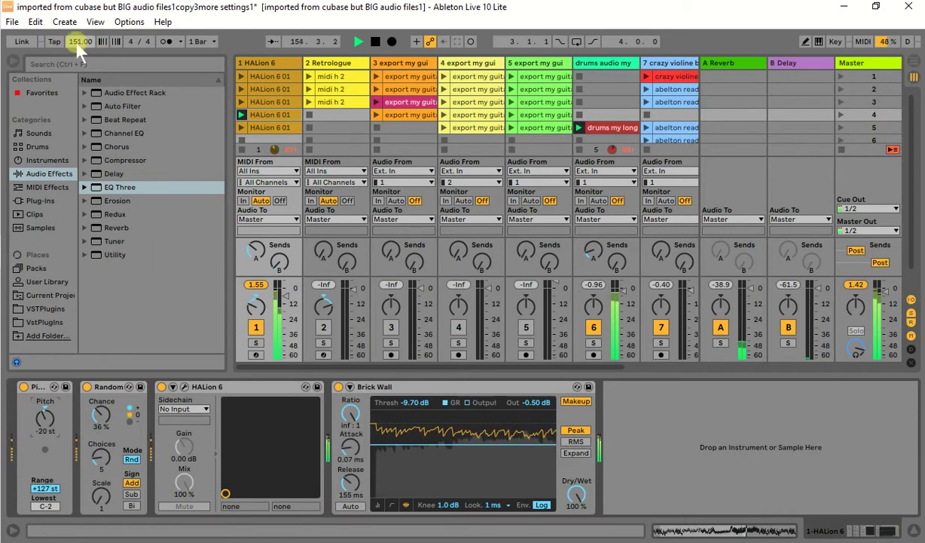
{"action": "left_click_drag", "start_coordinate": [78, 42], "coordinate": [85, 71]}
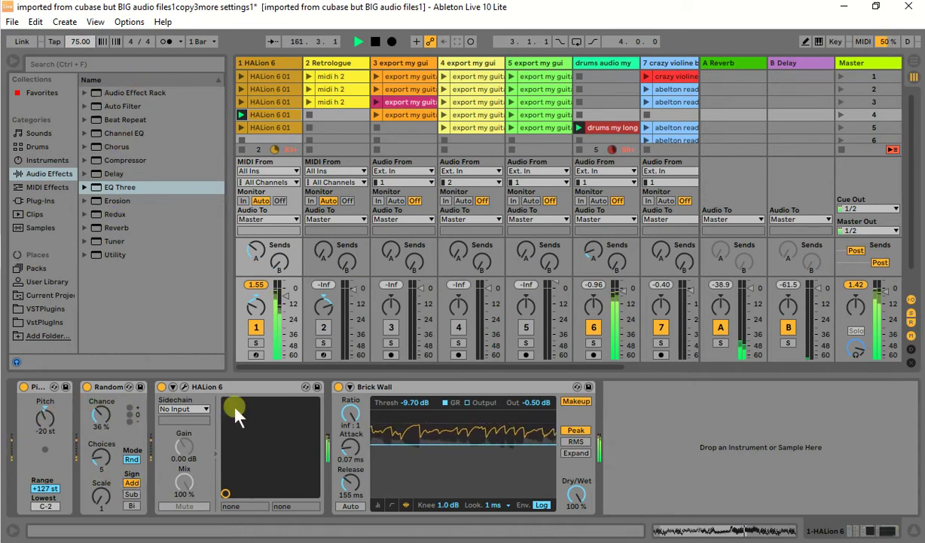
Insert the Ubiquitous arpeggiator preset from the MIDI effects between Random and HALion 6 on track 1
{"action": "left_click", "coordinate": [249, 388]}
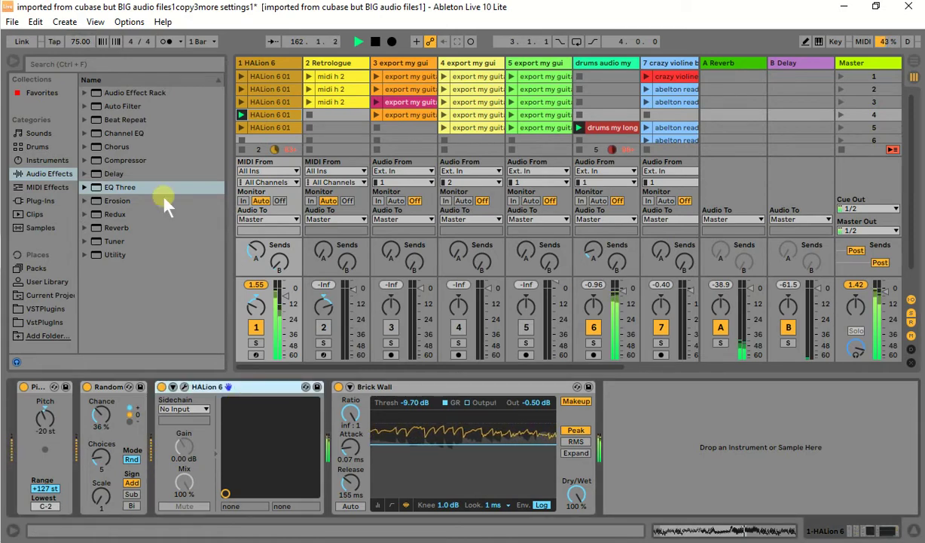
{"action": "left_click", "coordinate": [49, 188]}
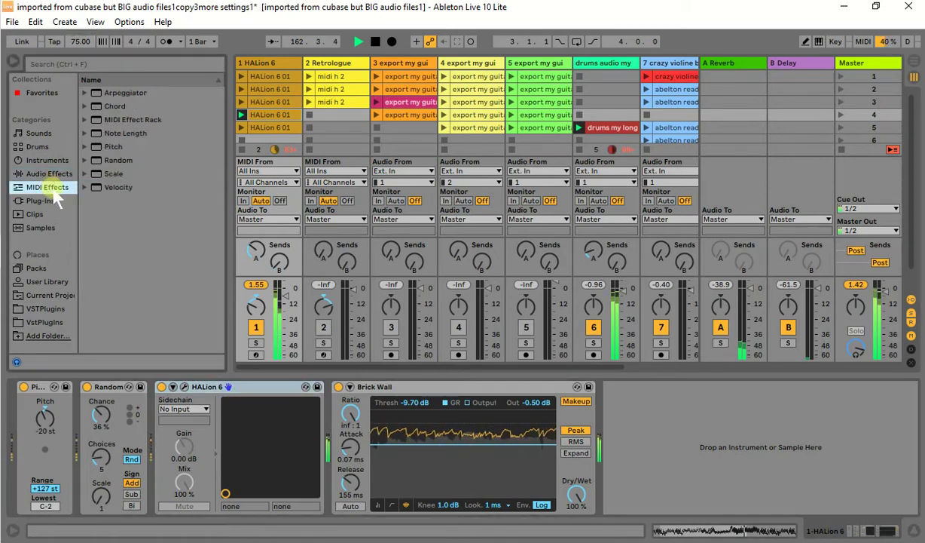
{"action": "left_click", "coordinate": [85, 94]}
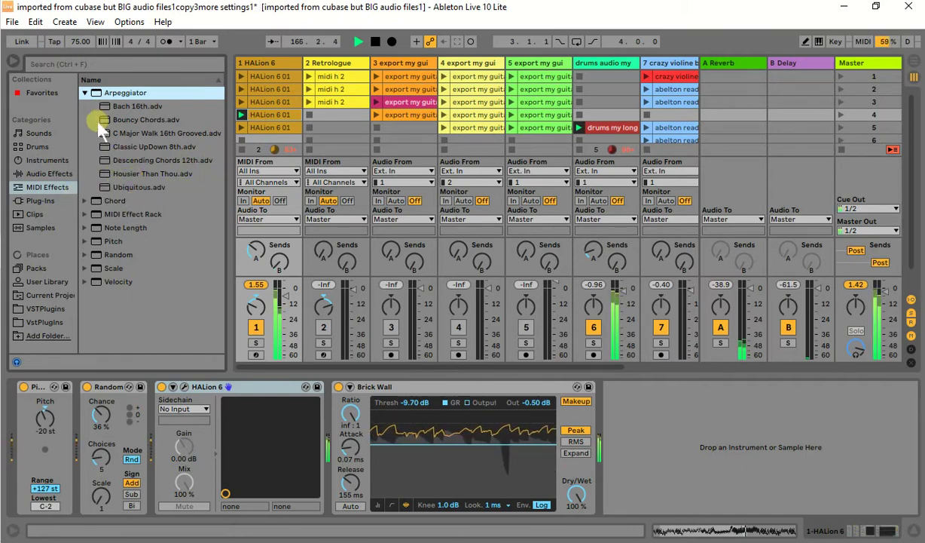
{"action": "left_click", "coordinate": [113, 187]}
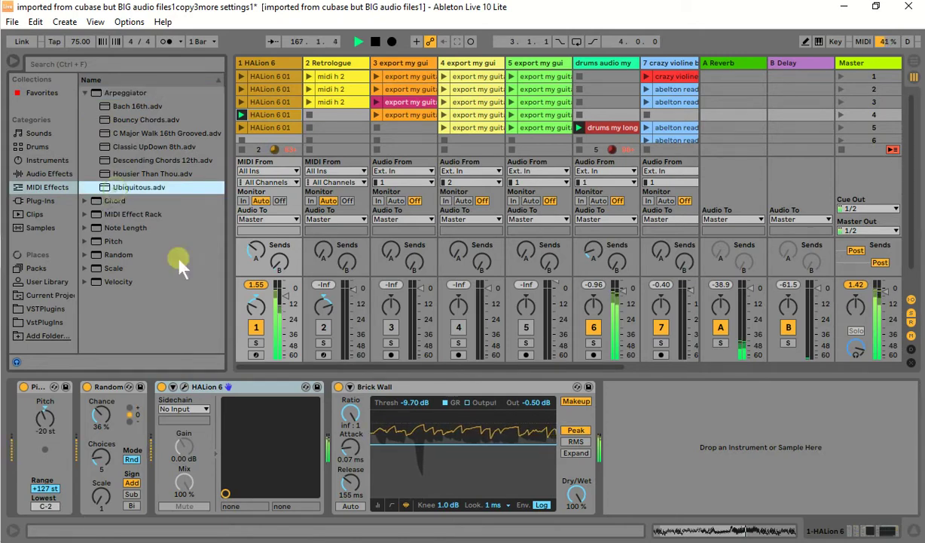
{"action": "left_click_drag", "start_coordinate": [202, 413], "coordinate": [165, 443]}
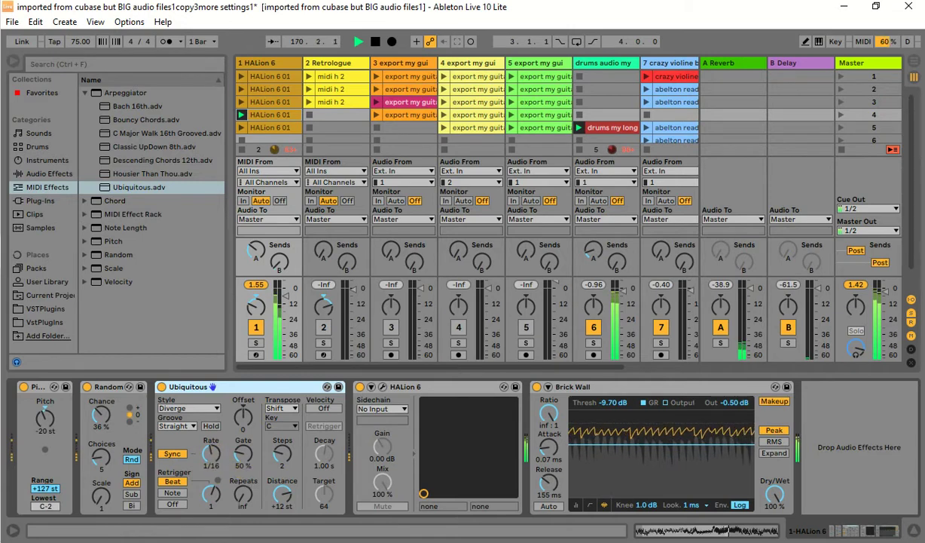
Set the Ubiquitous arpeggiator's Gate to 77 % and its Offset to 1
{"action": "left_click_drag", "start_coordinate": [212, 453], "coordinate": [243, 434]}
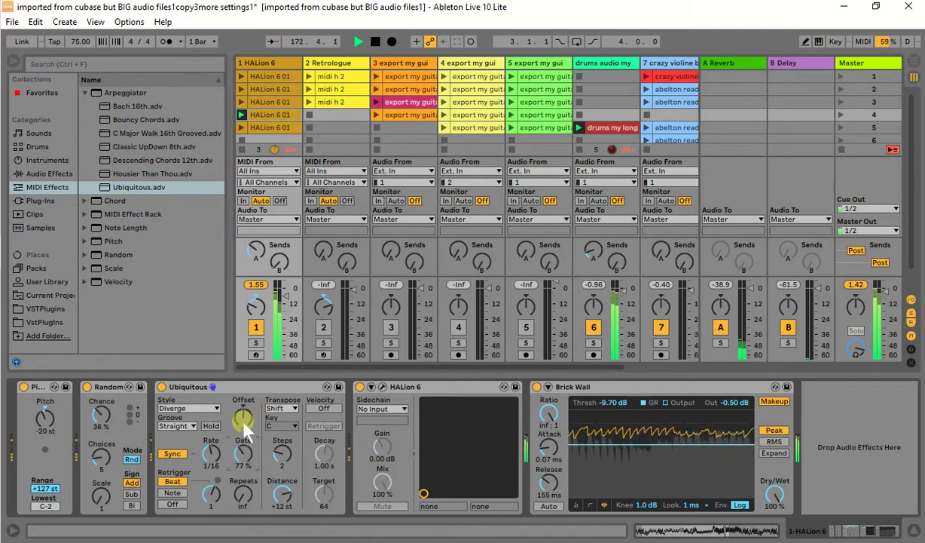
{"action": "mouse_move", "coordinate": [244, 422]}
{"action": "left_mouse_down"}
{"action": "mouse_move", "coordinate": [243, 407]}
{"action": "mouse_move", "coordinate": [243, 418]}
{"action": "left_mouse_up"}
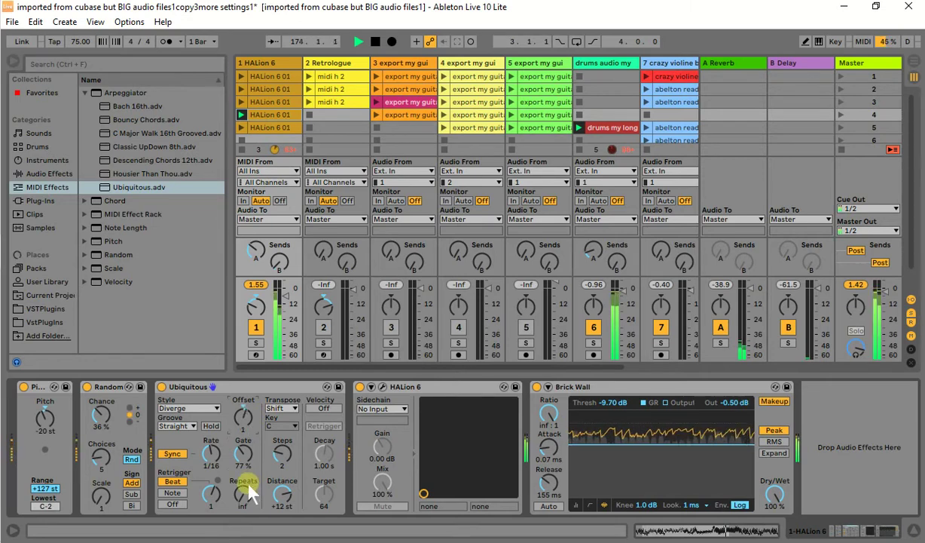
Set the Ubiquitous arpeggiator's Repeats to 3, beat retrigger interval to 9/8, Offset to 5 and Rate to 1/24
{"action": "left_click_drag", "start_coordinate": [231, 480], "coordinate": [231, 488]}
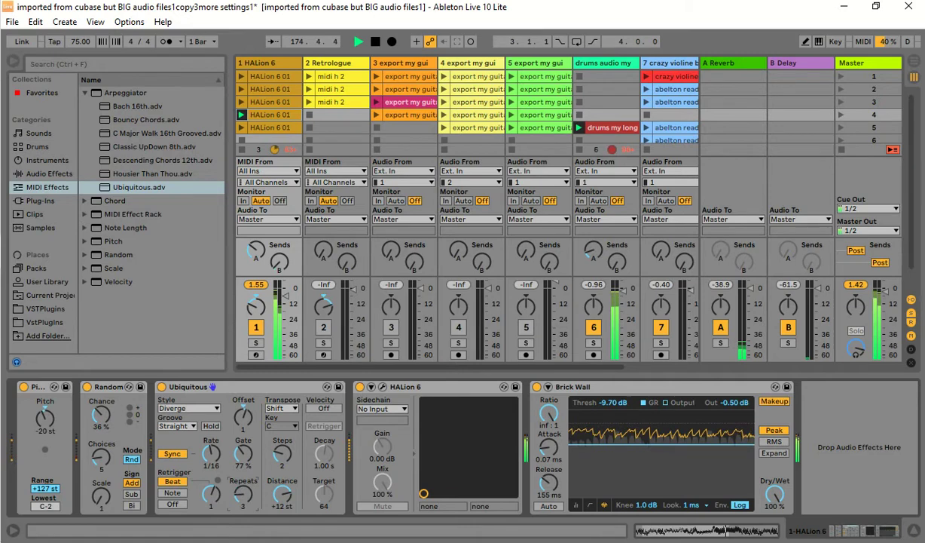
{"action": "left_click", "coordinate": [215, 494]}
{"action": "mouse_move", "coordinate": [217, 497]}
{"action": "left_mouse_down"}
{"action": "mouse_move", "coordinate": [217, 482]}
{"action": "mouse_move", "coordinate": [212, 515]}
{"action": "mouse_move", "coordinate": [213, 494]}
{"action": "left_mouse_up"}
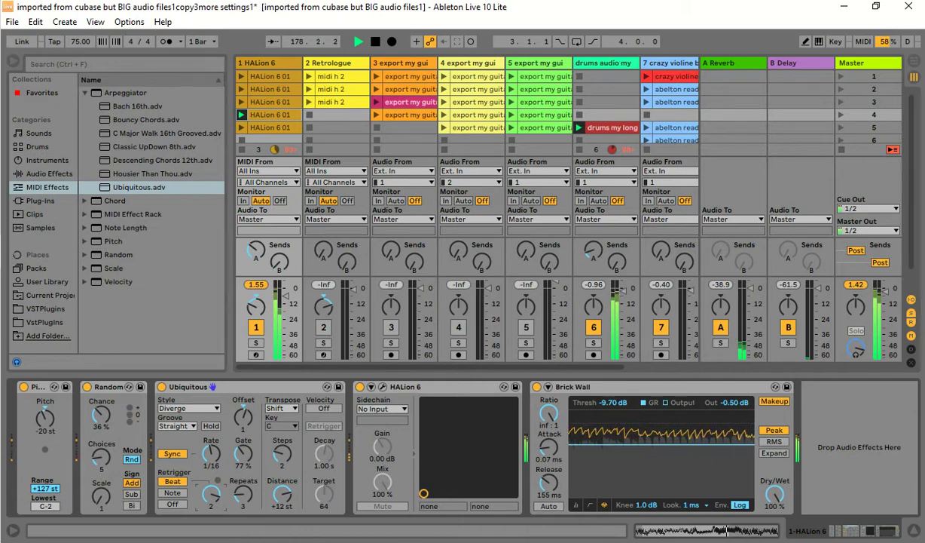
{"action": "left_click_drag", "start_coordinate": [200, 435], "coordinate": [209, 458]}
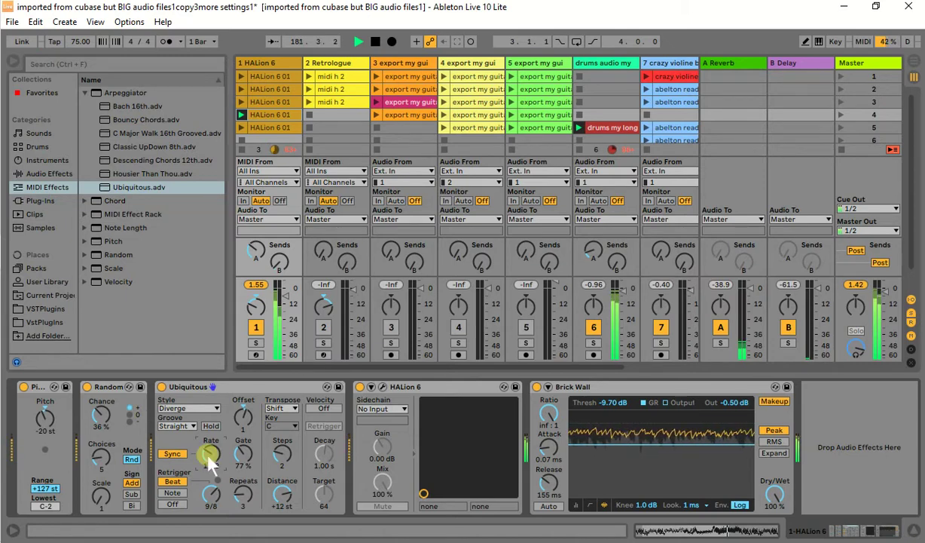
{"action": "left_click_drag", "start_coordinate": [230, 399], "coordinate": [230, 395]}
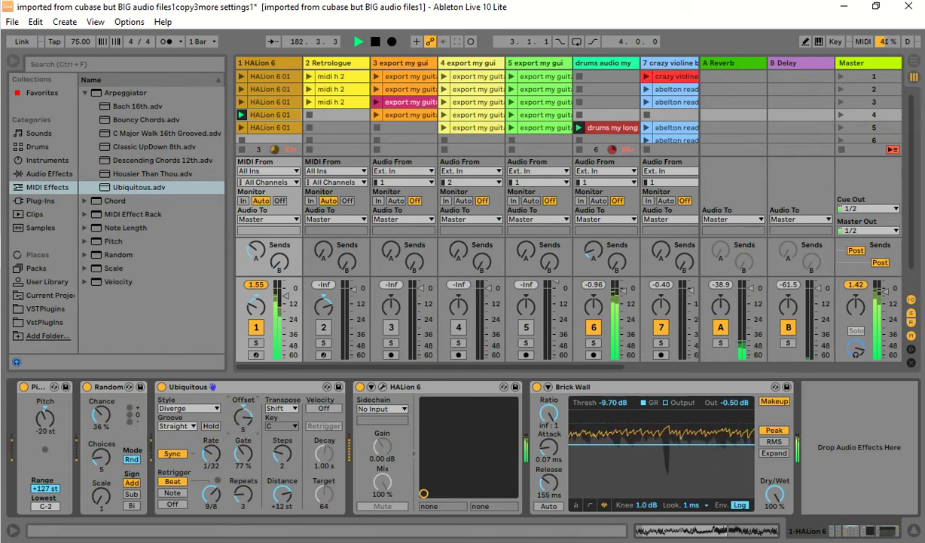
{"action": "mouse_move", "coordinate": [208, 452]}
{"action": "left_mouse_down"}
{"action": "mouse_move", "coordinate": [208, 462]}
{"action": "mouse_move", "coordinate": [208, 448]}
{"action": "left_mouse_up"}
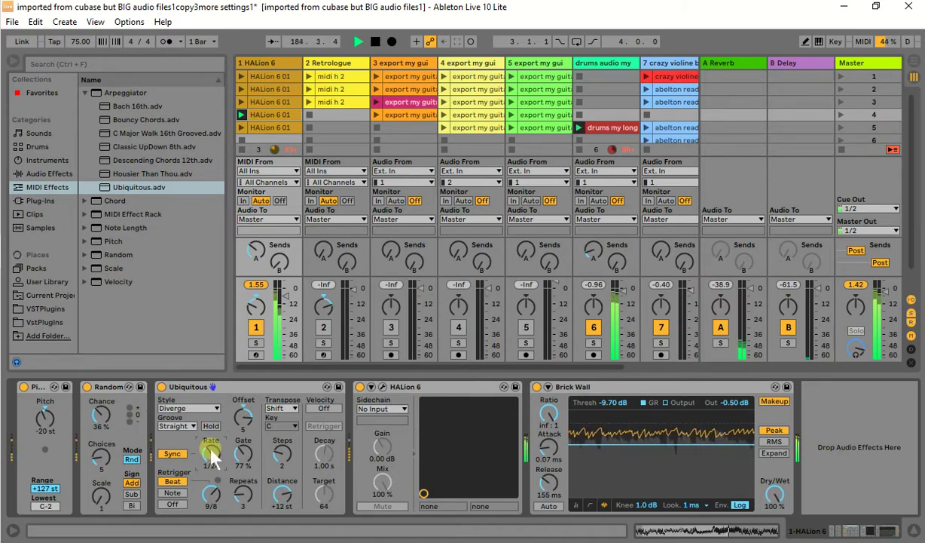
Set the Ubiquitous arpeggiator's transposition to Minor in key F, with 4 steps and a distance of +9 st
{"action": "left_click", "coordinate": [297, 426]}
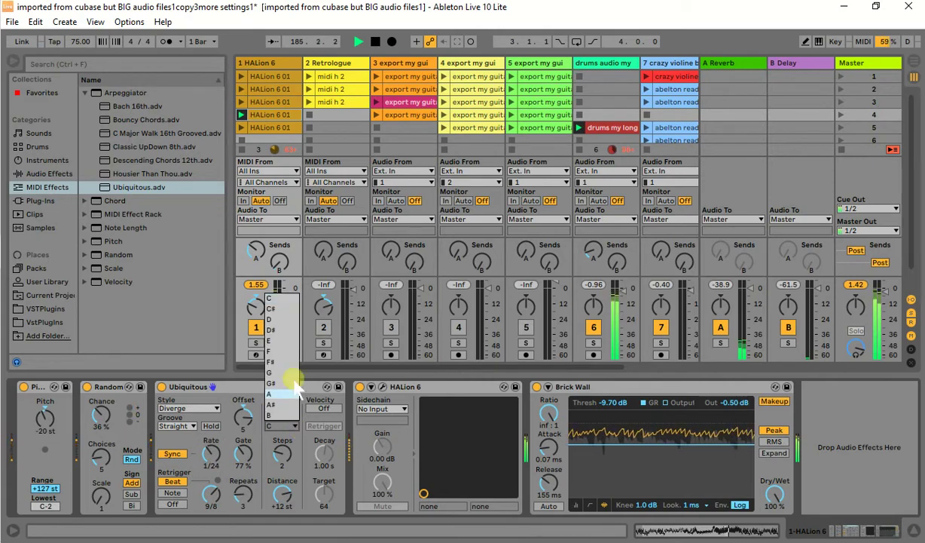
{"action": "left_click", "coordinate": [293, 352]}
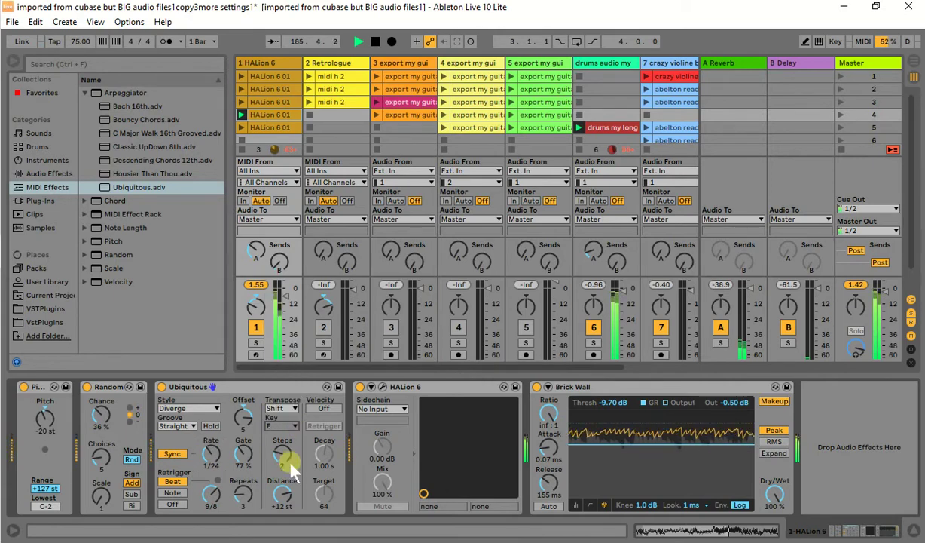
{"action": "left_click_drag", "start_coordinate": [276, 439], "coordinate": [276, 427]}
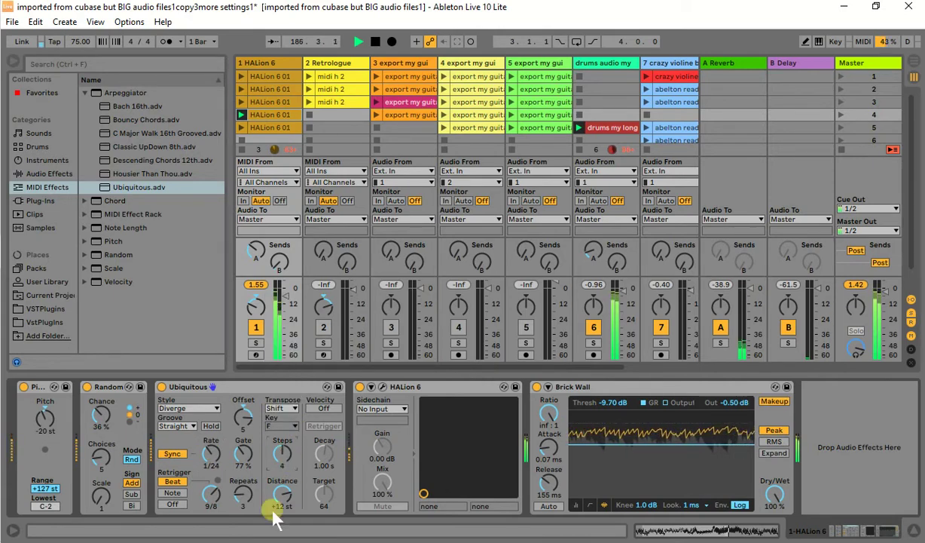
{"action": "left_click_drag", "start_coordinate": [279, 490], "coordinate": [279, 500]}
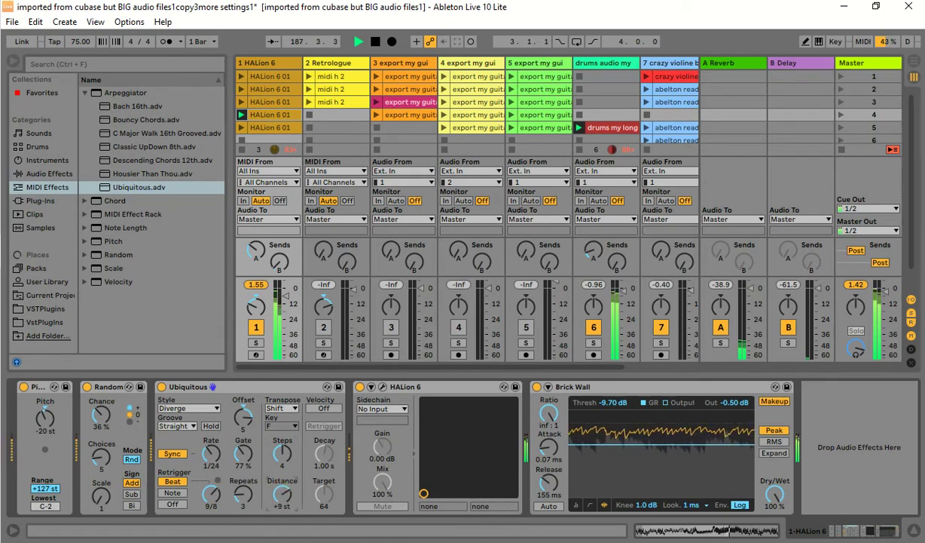
{"action": "left_click", "coordinate": [291, 407]}
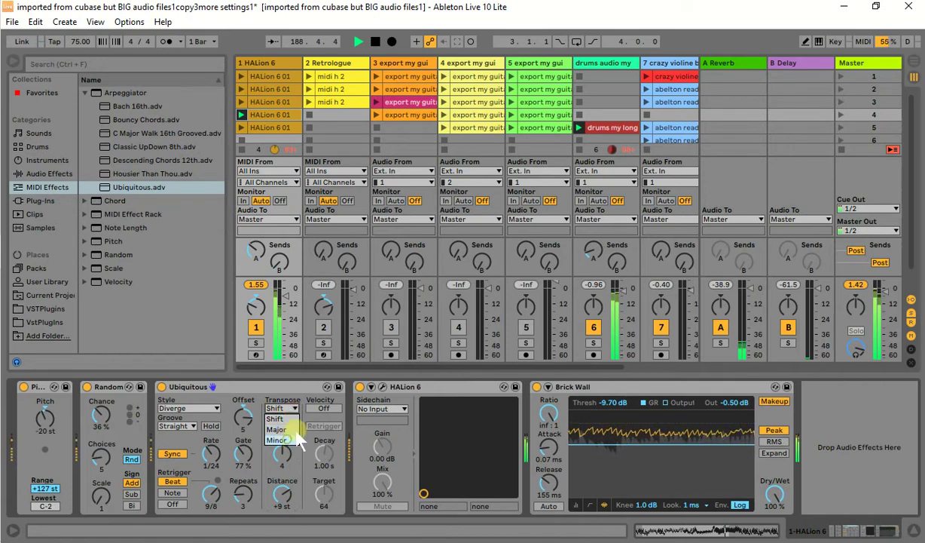
{"action": "left_click", "coordinate": [296, 438]}
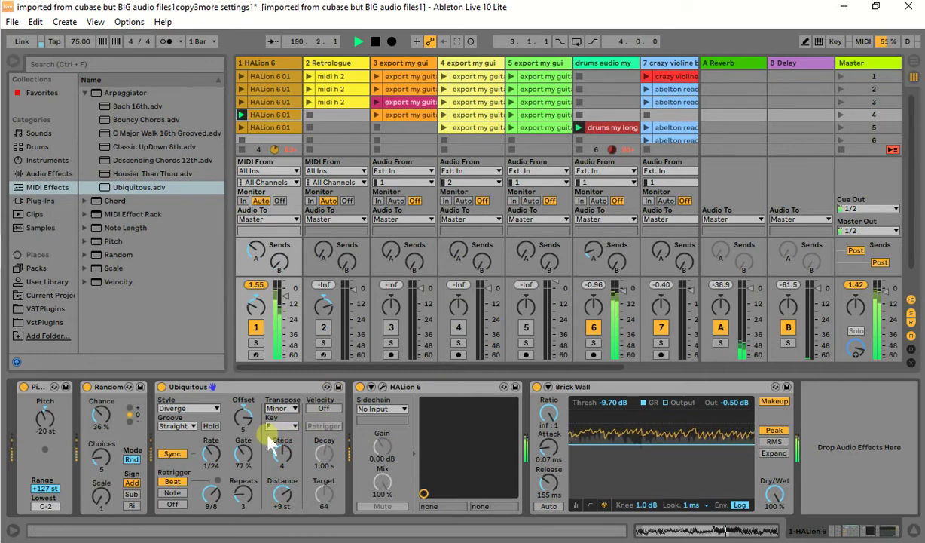
{"action": "left_click", "coordinate": [292, 386]}
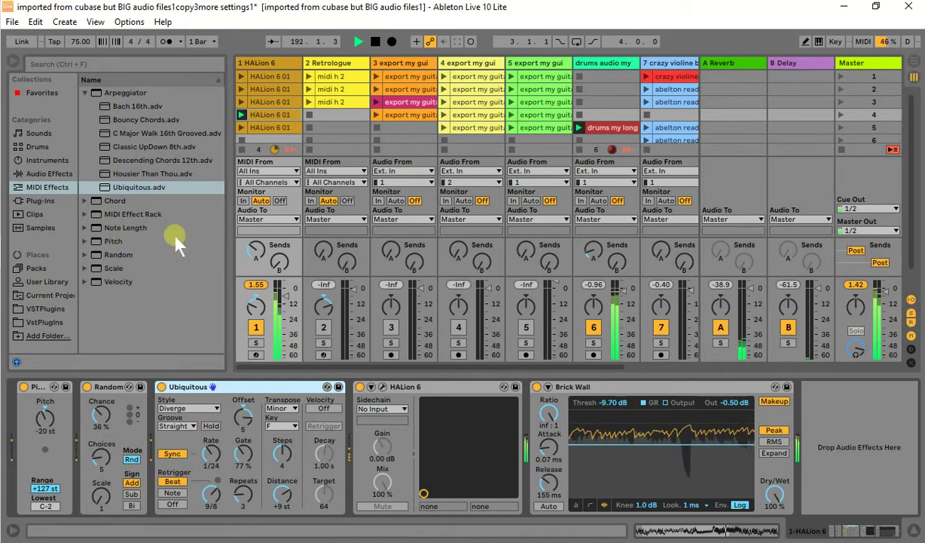
Look through the Experimental presets of the MIDI Effect Rack in the MIDI effects
{"action": "left_click", "coordinate": [84, 214]}
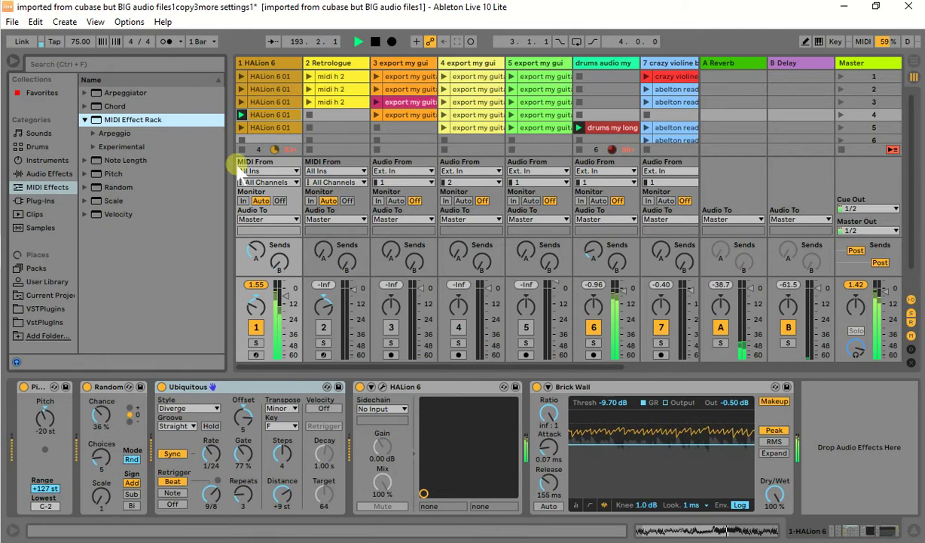
{"action": "left_click", "coordinate": [93, 147]}
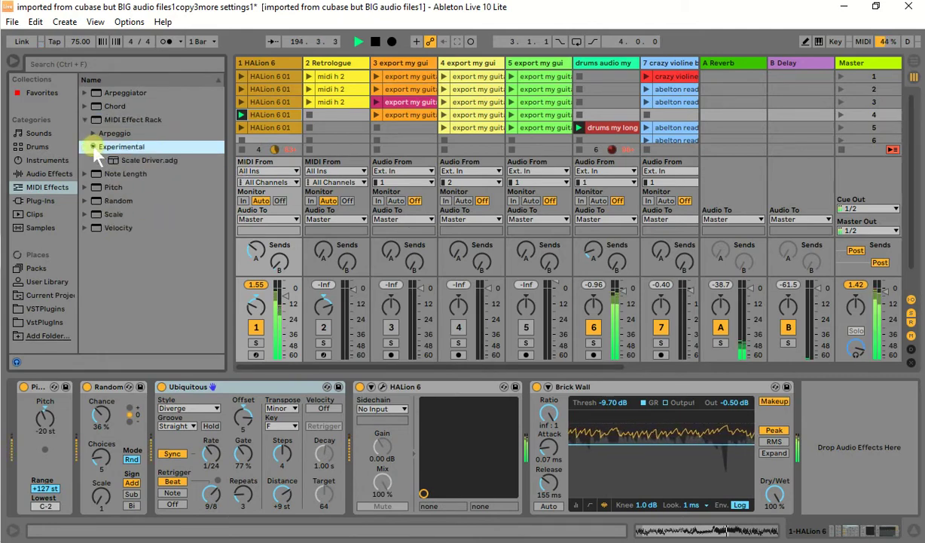
{"action": "left_click", "coordinate": [93, 147]}
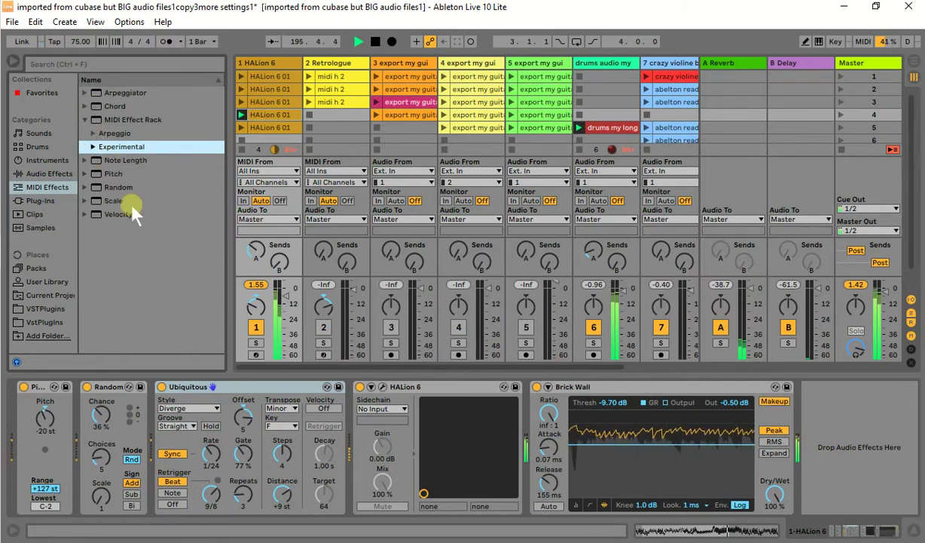
Set the HALion track's Pitch device to -31 st and change the tempo to 112 and finally 95 BPM
{"action": "mouse_move", "coordinate": [44, 424]}
{"action": "left_mouse_down"}
{"action": "mouse_move", "coordinate": [44, 452]}
{"action": "mouse_move", "coordinate": [44, 441]}
{"action": "left_mouse_up"}
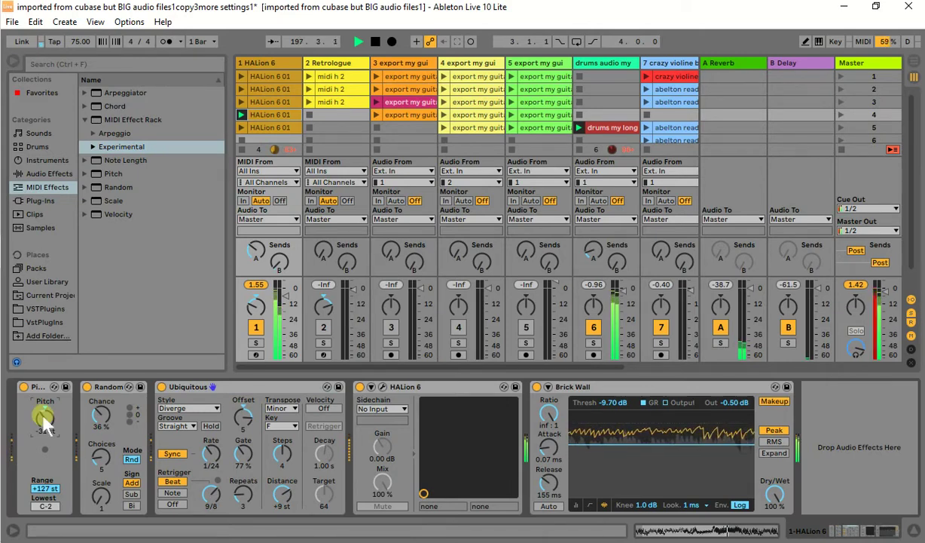
{"action": "left_click", "coordinate": [81, 41]}
{"action": "type", "text": "112"}
{"action": "key", "text": "Return"}
{"action": "left_click_drag", "start_coordinate": [81, 41], "coordinate": [81, 43]}
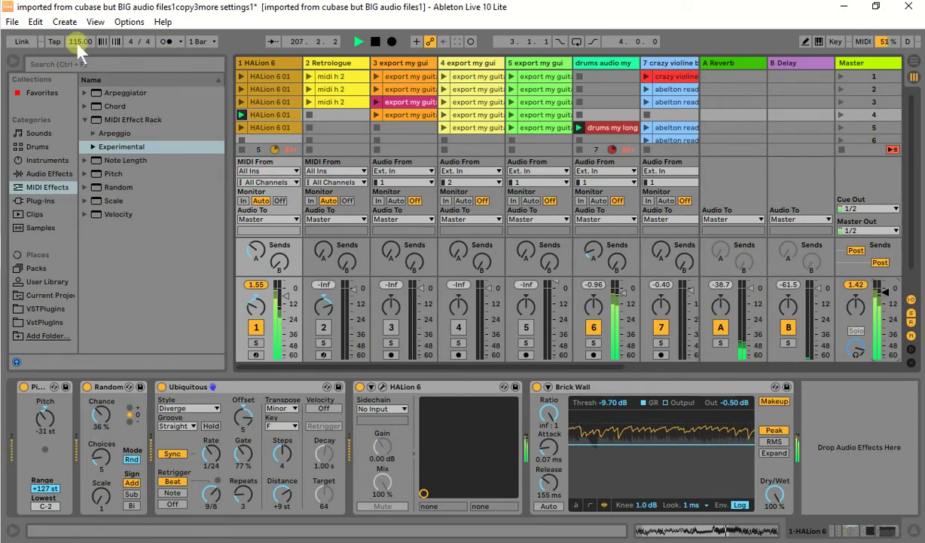
{"action": "left_click_drag", "start_coordinate": [78, 44], "coordinate": [74, 73]}
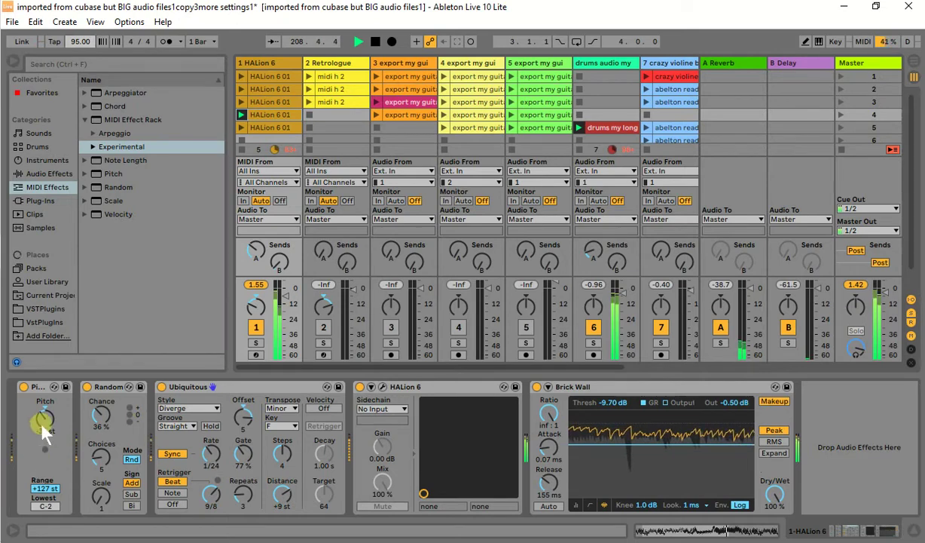
Set the Random device's Chance to 33 % and the Ubiquitous arpeggiator's Offset to 0, Gate to 69 % and Rate to 1/12
{"action": "left_click_drag", "start_coordinate": [95, 400], "coordinate": [95, 405]}
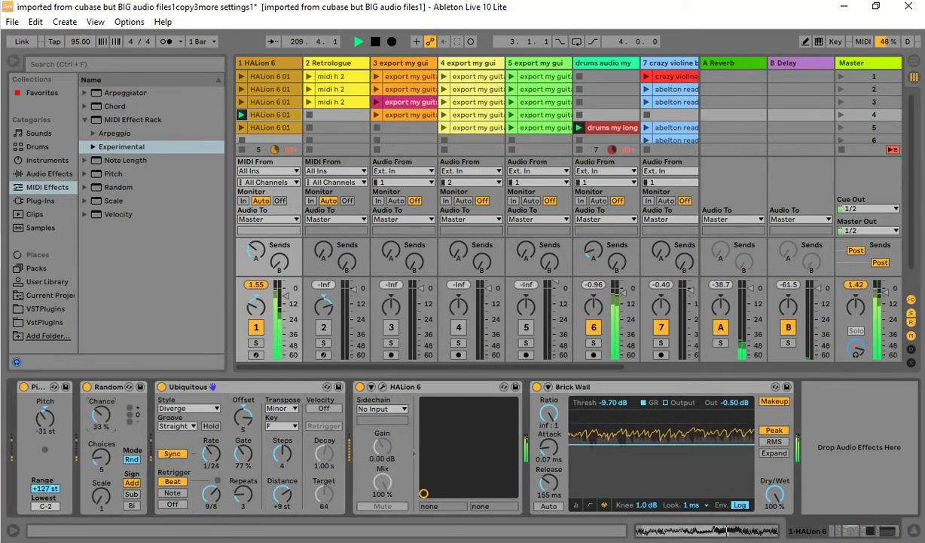
{"action": "left_click", "coordinate": [233, 401]}
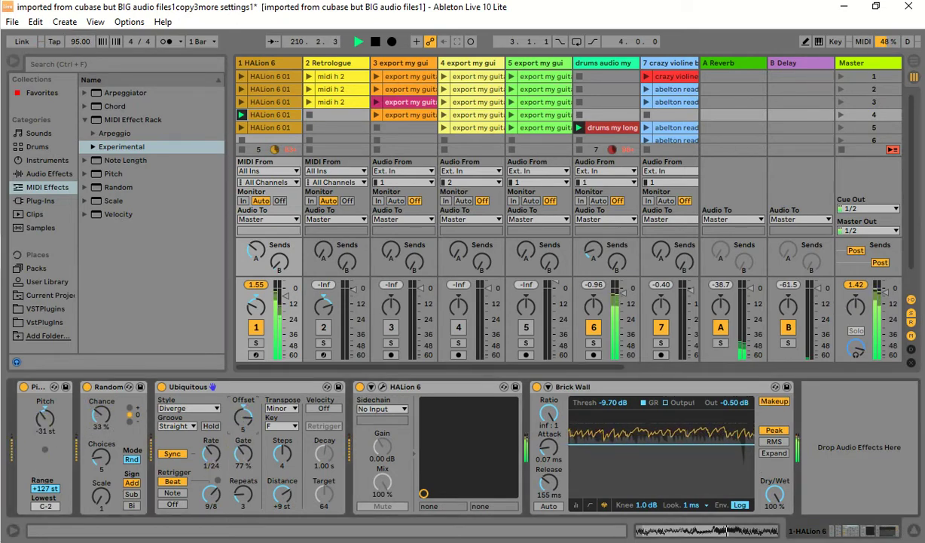
{"action": "left_click_drag", "start_coordinate": [234, 401], "coordinate": [234, 414]}
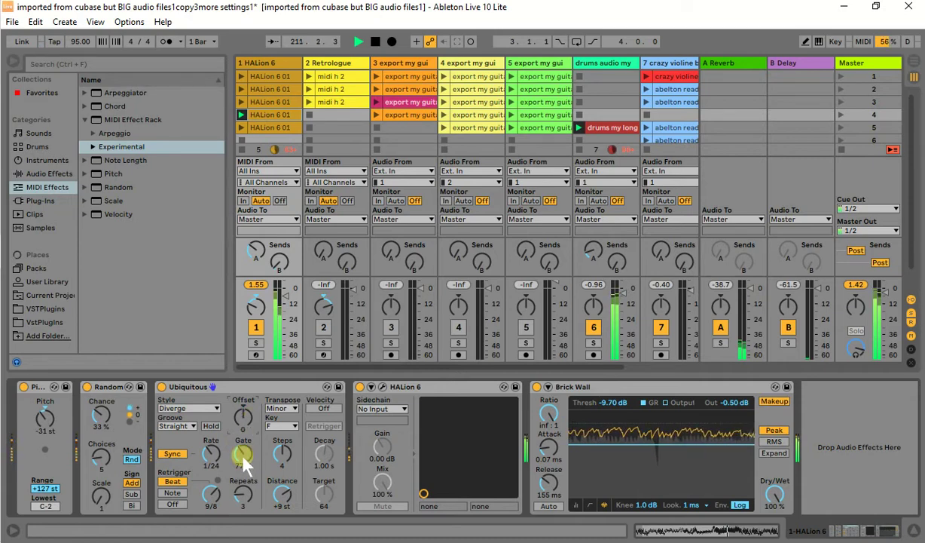
{"action": "left_click_drag", "start_coordinate": [243, 454], "coordinate": [213, 451]}
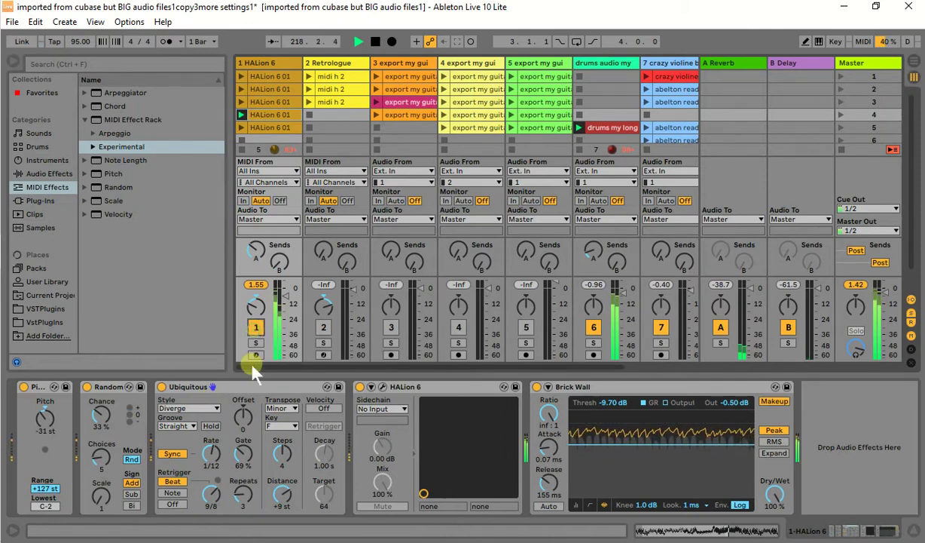
Set the Ubiquitous arpeggiator's Repeats to 4, Distance to +12 st, Steps to 6 and Key to A
{"action": "left_click", "coordinate": [243, 496]}
{"action": "left_click_drag", "start_coordinate": [244, 499], "coordinate": [280, 438]}
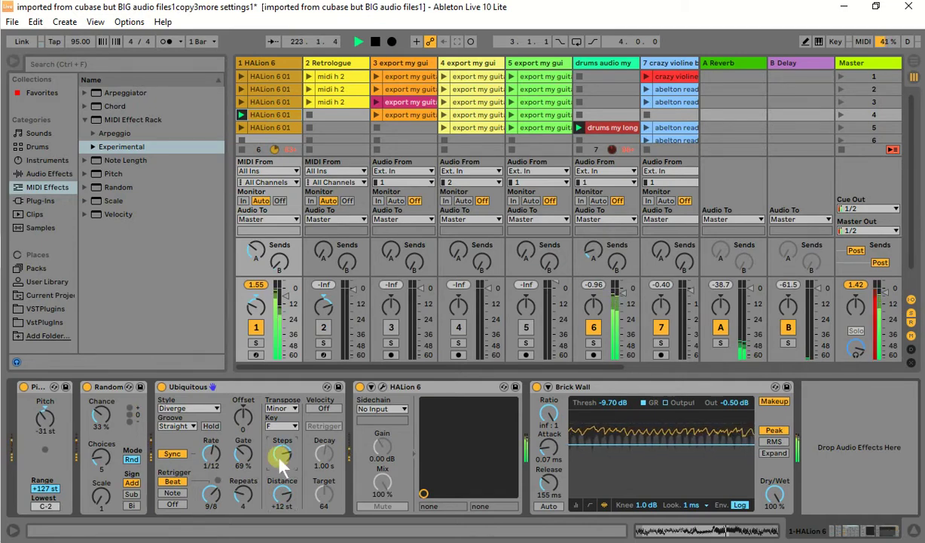
{"action": "left_click", "coordinate": [293, 424]}
{"action": "left_click", "coordinate": [293, 425]}
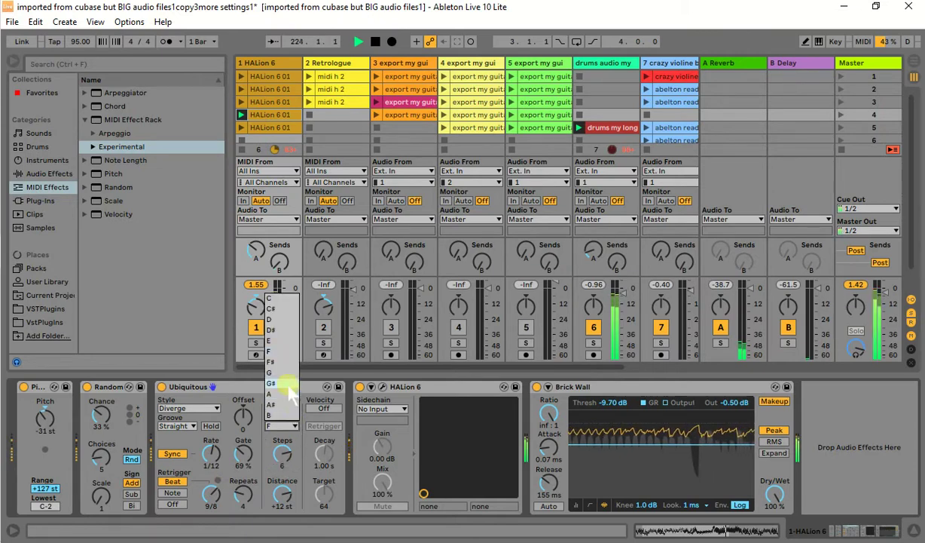
{"action": "left_click_drag", "start_coordinate": [285, 393], "coordinate": [285, 393]}
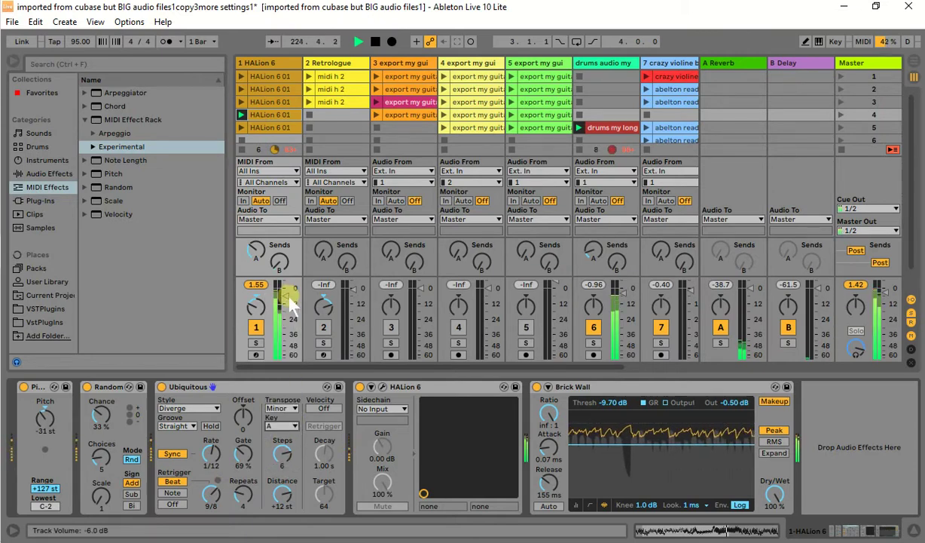
Change the Pitch device to -20 and finally -26 st, and set the arpeggiator's Rate to 1/16 and Gate to 61 %
{"action": "left_click", "coordinate": [38, 416]}
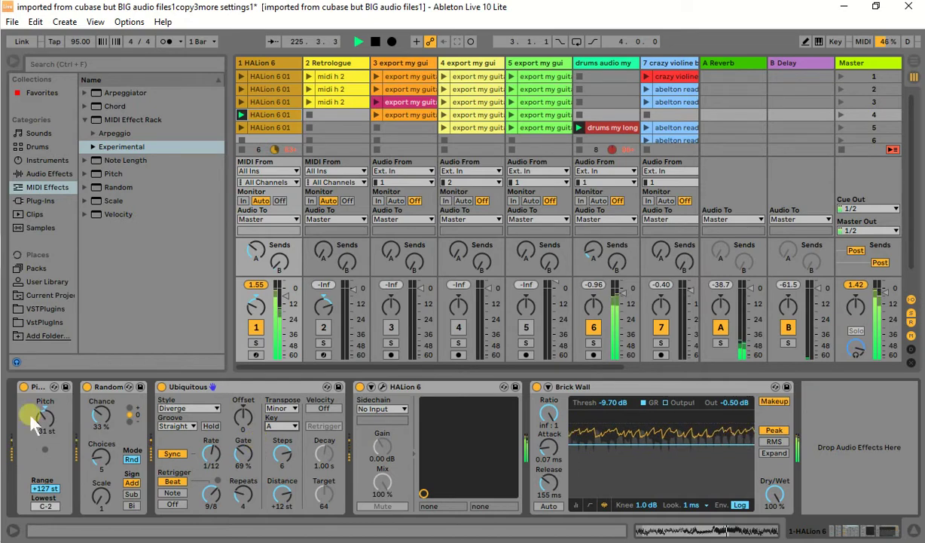
{"action": "mouse_move", "coordinate": [40, 419]}
{"action": "left_mouse_down"}
{"action": "mouse_move", "coordinate": [40, 445]}
{"action": "mouse_move", "coordinate": [34, 399]}
{"action": "mouse_move", "coordinate": [35, 434]}
{"action": "left_mouse_up"}
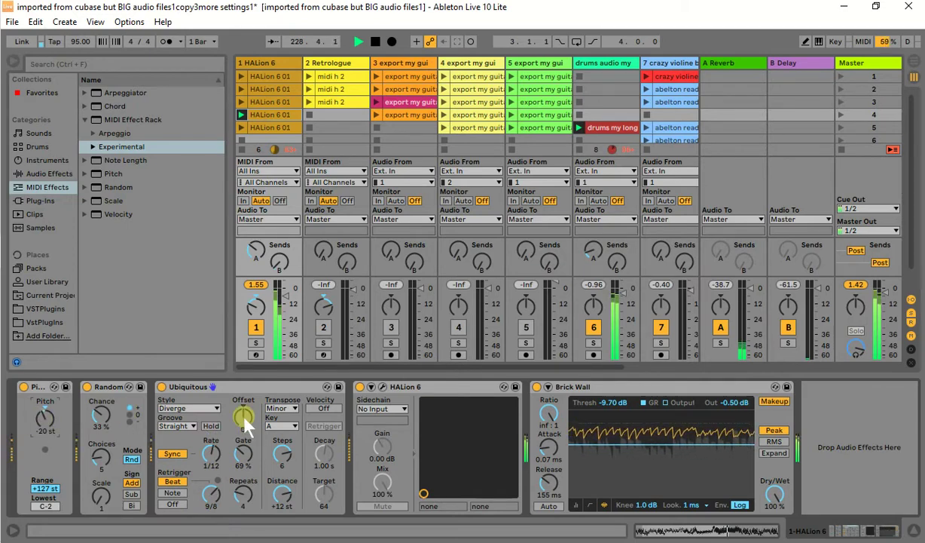
{"action": "mouse_move", "coordinate": [211, 447]}
{"action": "left_mouse_down"}
{"action": "mouse_move", "coordinate": [211, 425]}
{"action": "mouse_move", "coordinate": [208, 450]}
{"action": "left_mouse_up"}
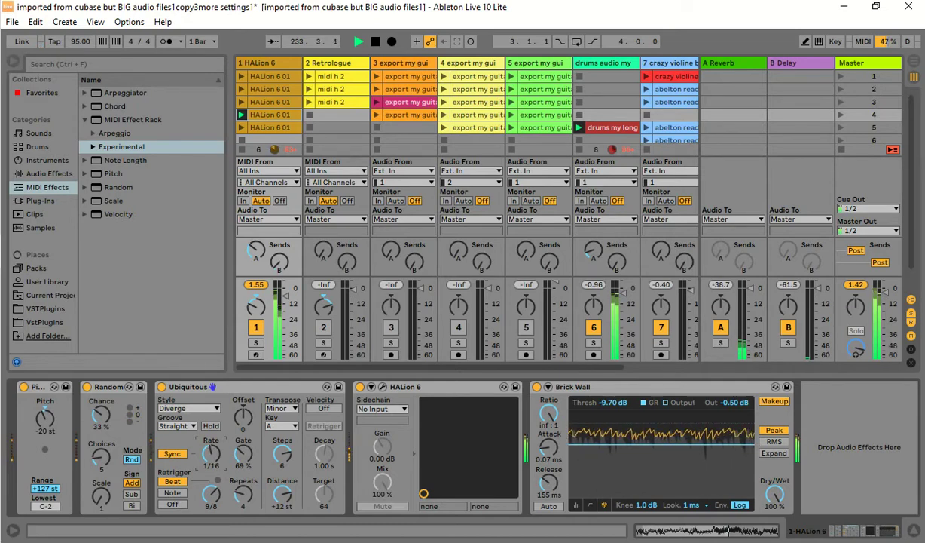
{"action": "left_click_drag", "start_coordinate": [236, 451], "coordinate": [236, 461]}
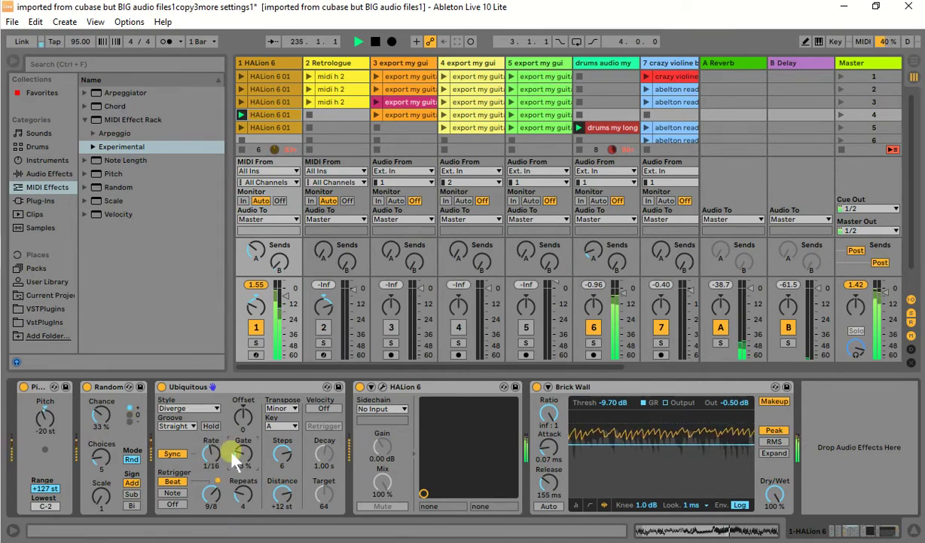
{"action": "left_click_drag", "start_coordinate": [236, 455], "coordinate": [236, 458]}
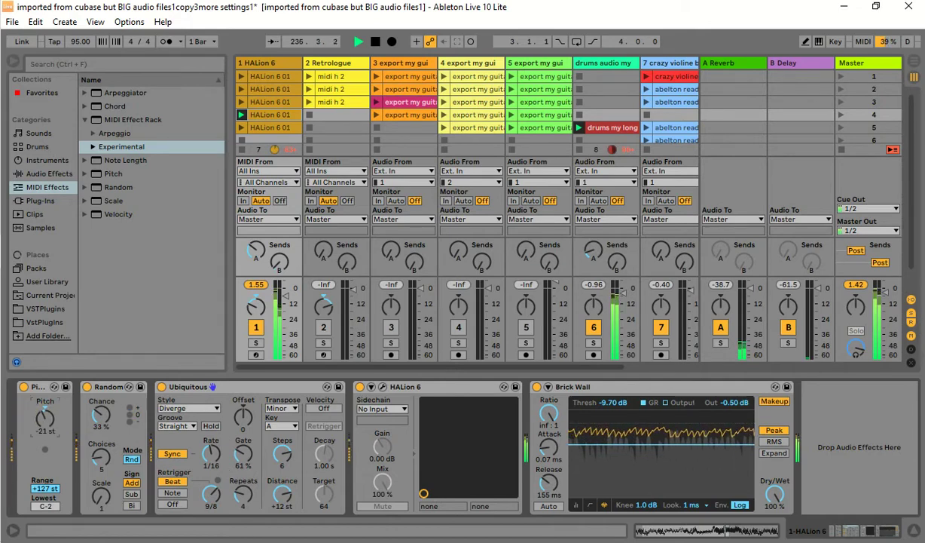
{"action": "mouse_move", "coordinate": [43, 397]}
{"action": "left_mouse_down"}
{"action": "mouse_move", "coordinate": [44, 389]}
{"action": "mouse_move", "coordinate": [44, 434]}
{"action": "mouse_move", "coordinate": [44, 415]}
{"action": "left_mouse_up"}
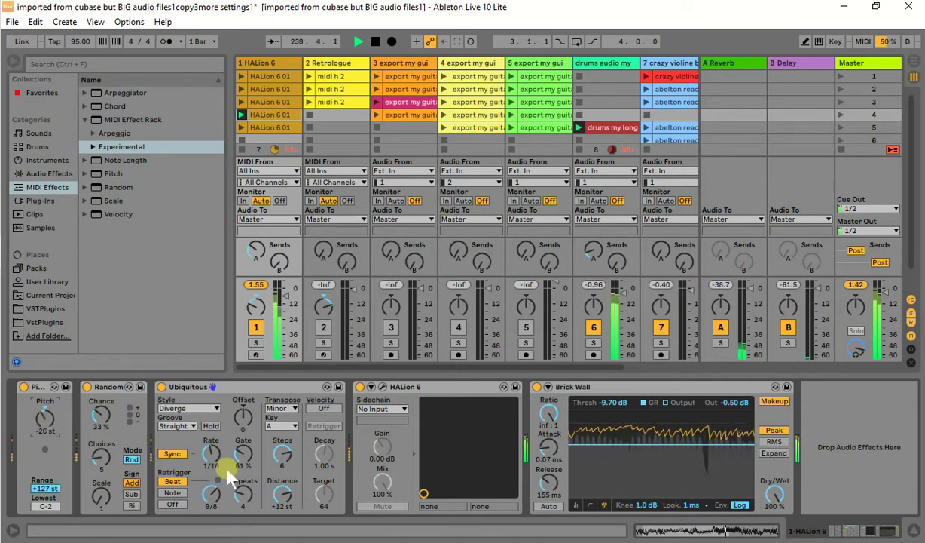
Vary the Ubiquitous arpeggiator's Rate through 1/12 and 1/6, and finally set it to 1/32
{"action": "left_click", "coordinate": [211, 452]}
{"action": "left_click_drag", "start_coordinate": [211, 452], "coordinate": [211, 448]}
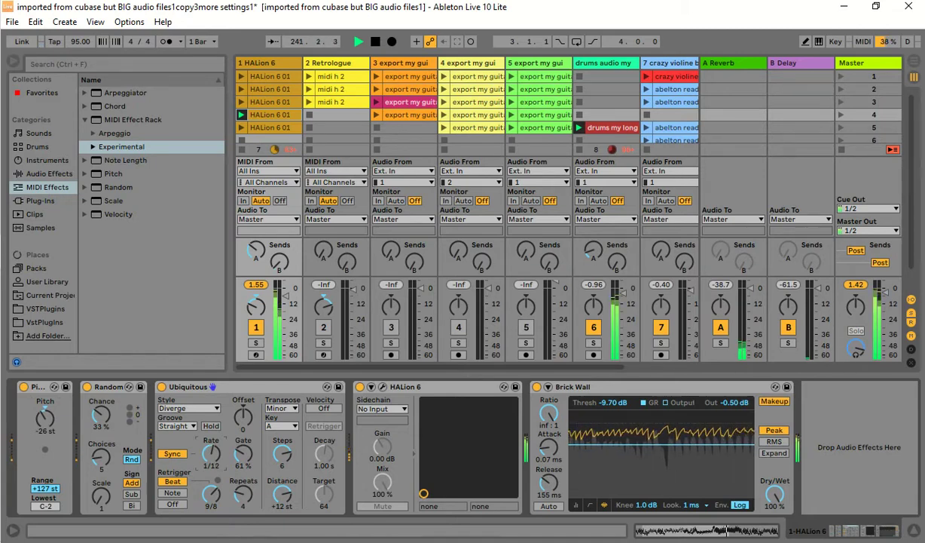
{"action": "left_click_drag", "start_coordinate": [211, 452], "coordinate": [211, 445]}
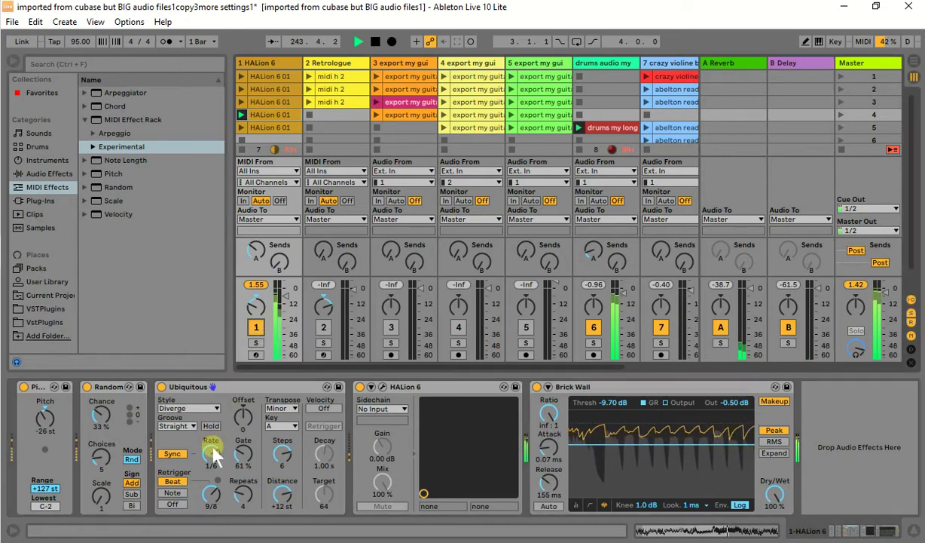
{"action": "left_click_drag", "start_coordinate": [213, 446], "coordinate": [213, 468]}
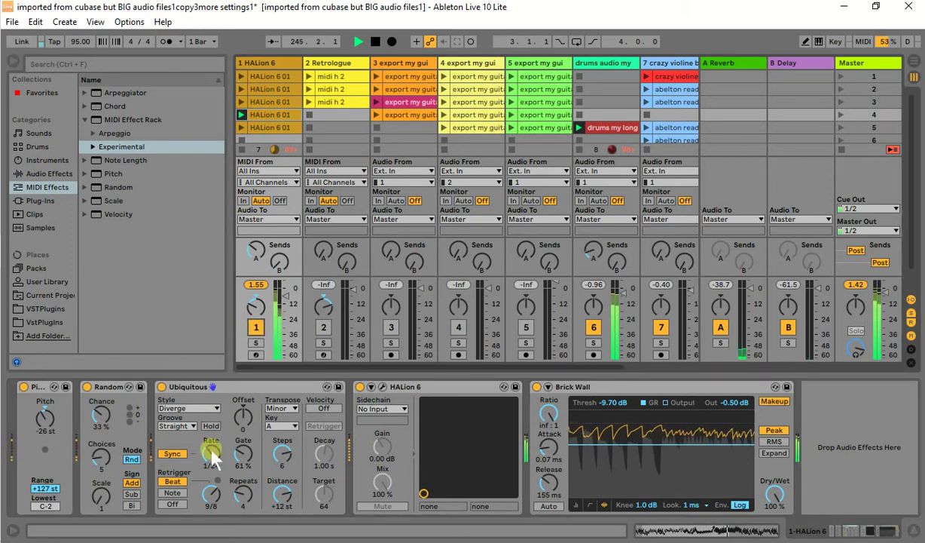
{"action": "left_click_drag", "start_coordinate": [204, 441], "coordinate": [207, 461]}
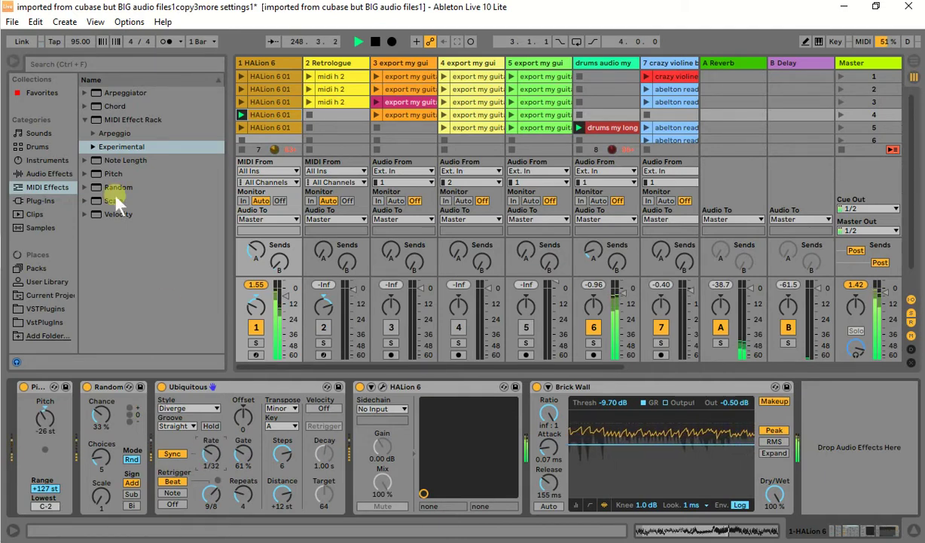
Lower the song tempo to 67 BPM and set the HALion track's Pitch device to -36 st
{"action": "left_click_drag", "start_coordinate": [80, 42], "coordinate": [80, 66]}
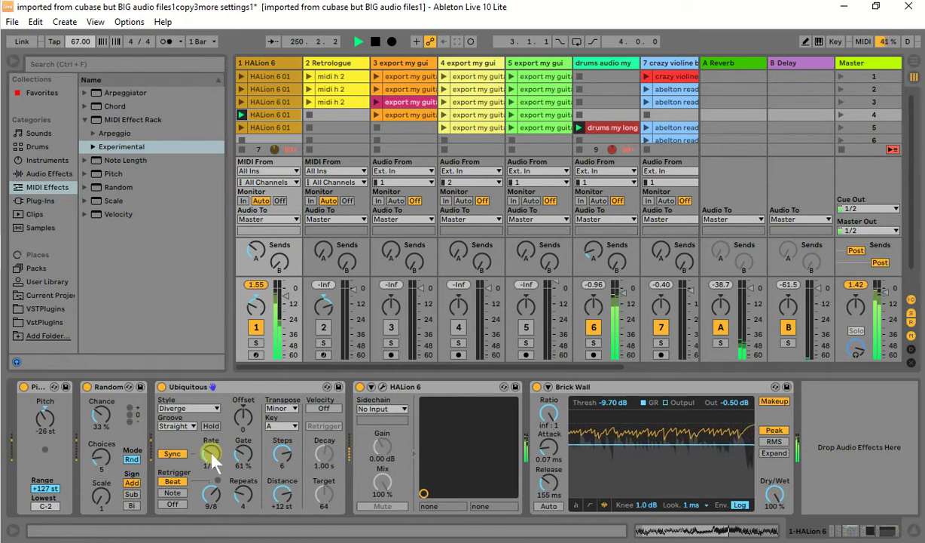
{"action": "mouse_move", "coordinate": [37, 413]}
{"action": "left_mouse_down"}
{"action": "mouse_move", "coordinate": [38, 454]}
{"action": "mouse_move", "coordinate": [38, 429]}
{"action": "left_mouse_up"}
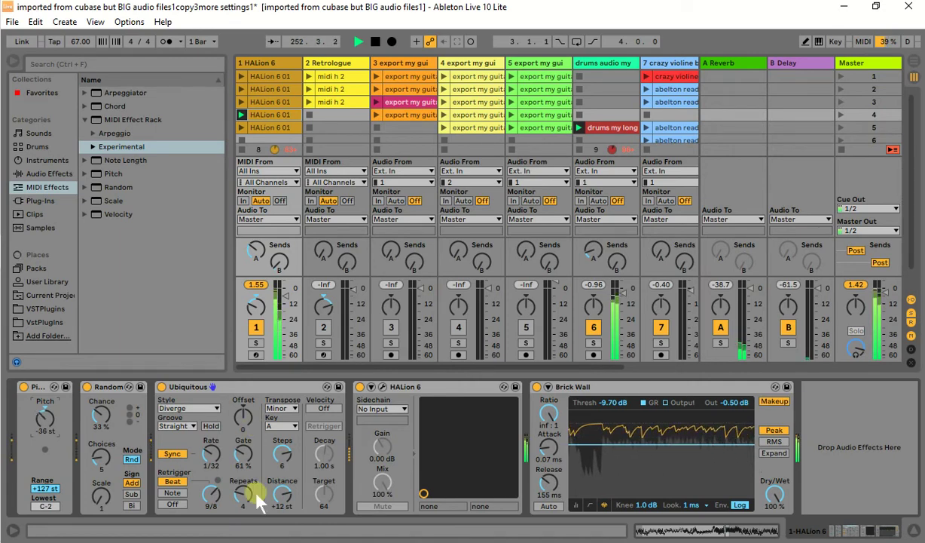
Vary the Ubiquitous arpeggiator's retrigger interval through 1/4 and 3/4, finally 3/8, with Distance at +8 st and Repeats at 10
{"action": "left_click", "coordinate": [214, 496]}
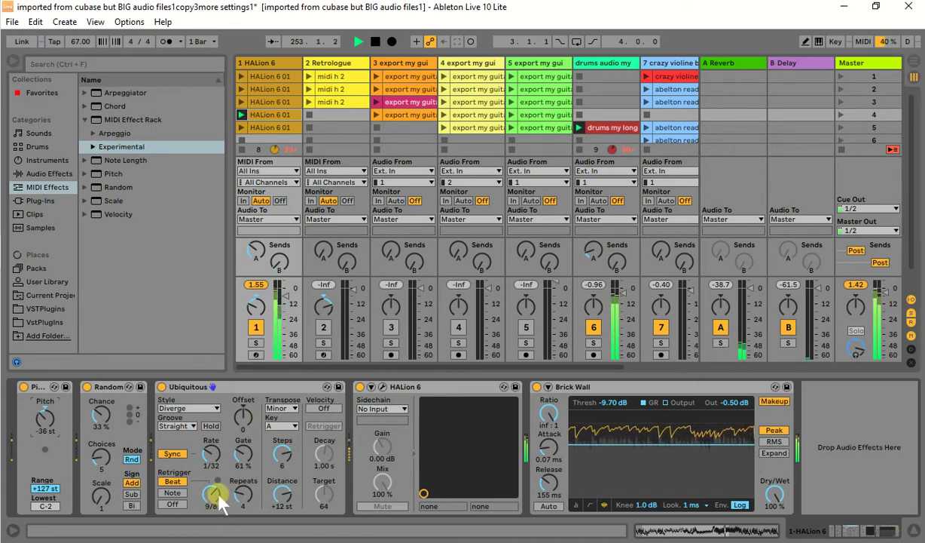
{"action": "left_click_drag", "start_coordinate": [214, 495], "coordinate": [214, 520]}
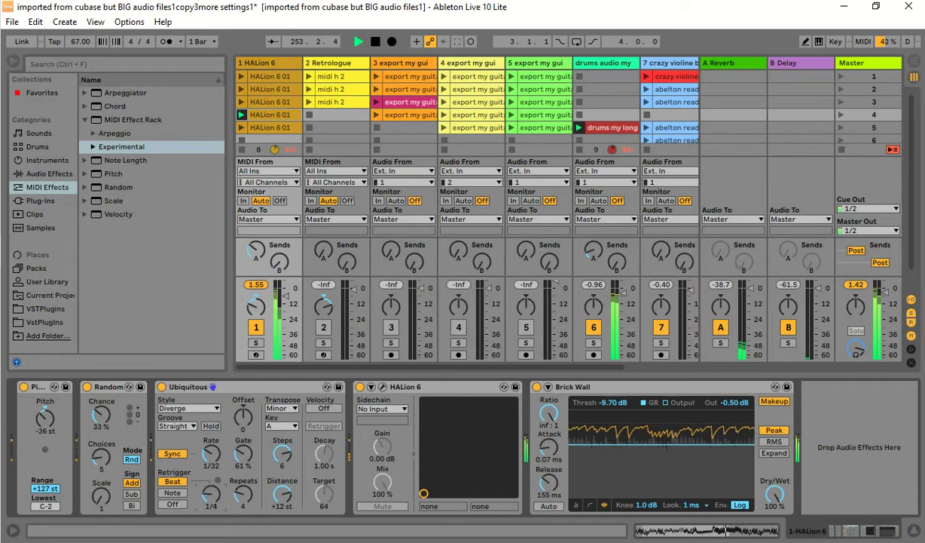
{"action": "left_click", "coordinate": [284, 491]}
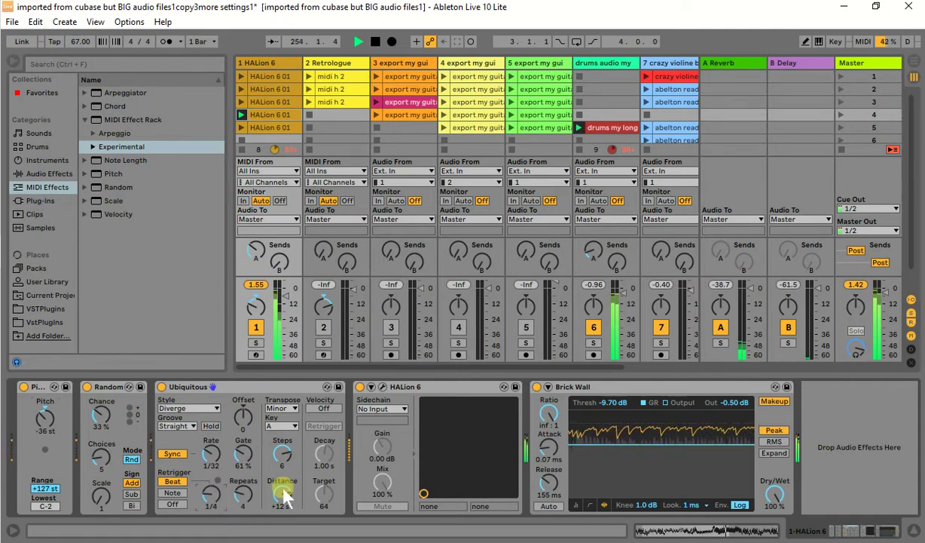
{"action": "left_click_drag", "start_coordinate": [284, 494], "coordinate": [243, 458]}
{"action": "left_click", "coordinate": [208, 493]}
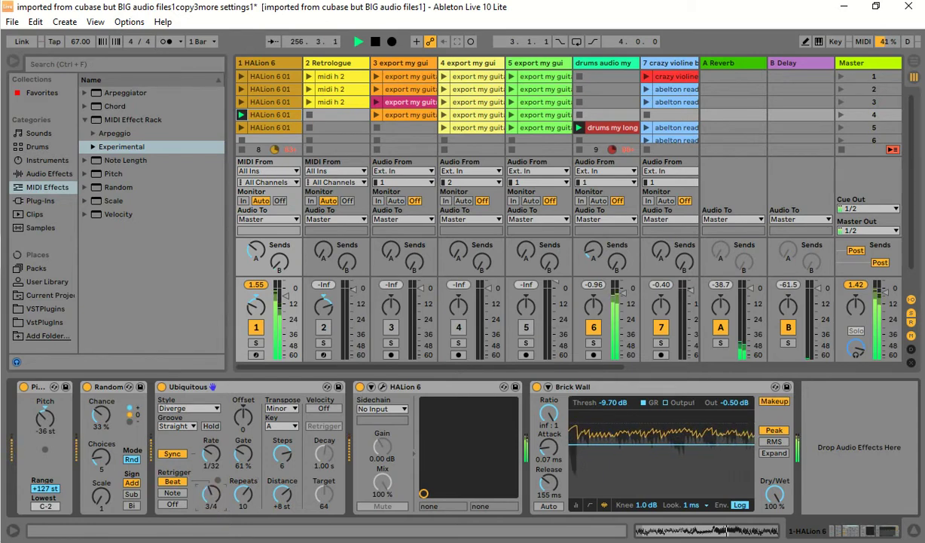
{"action": "left_click_drag", "start_coordinate": [208, 494], "coordinate": [208, 491]}
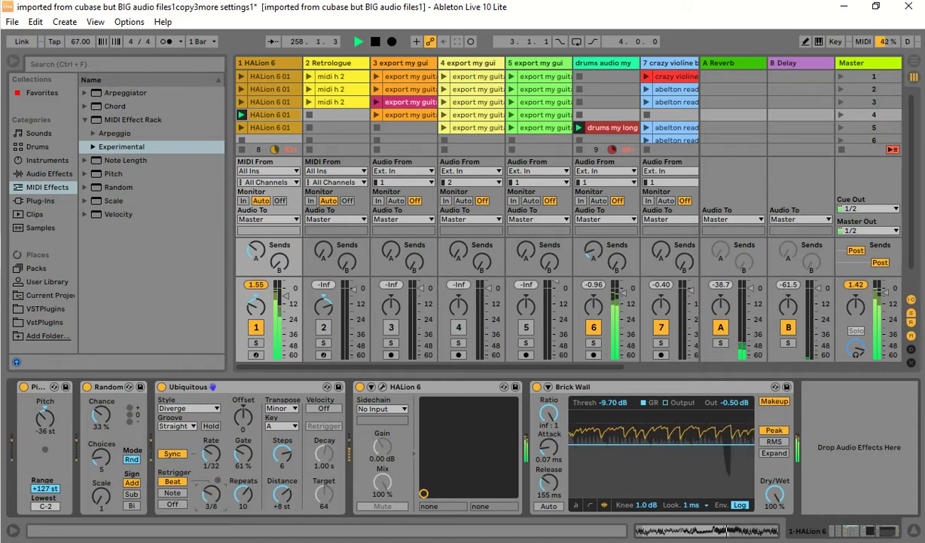
Set the Ubiquitous arpeggiator's Key to E, Offset to 1 and Gate to 64 %
{"action": "left_click", "coordinate": [293, 426]}
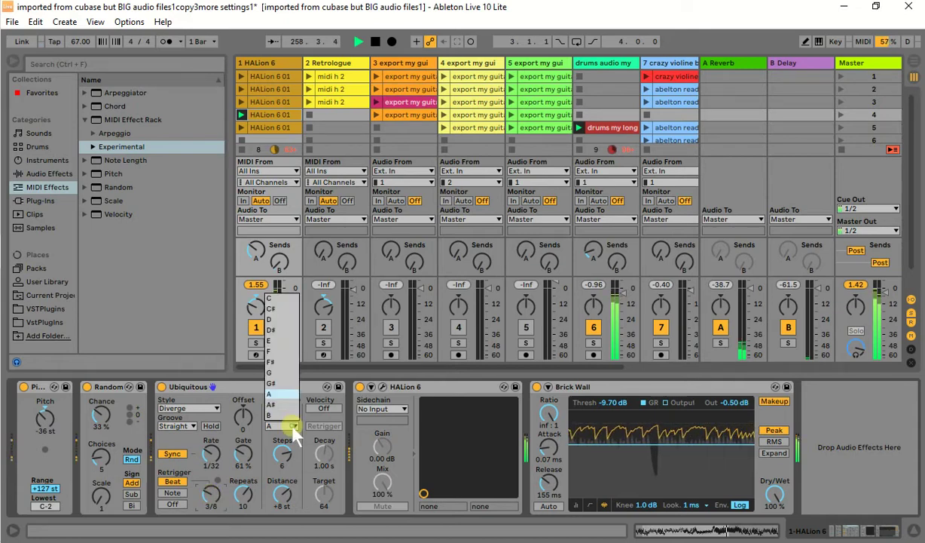
{"action": "left_click", "coordinate": [279, 340]}
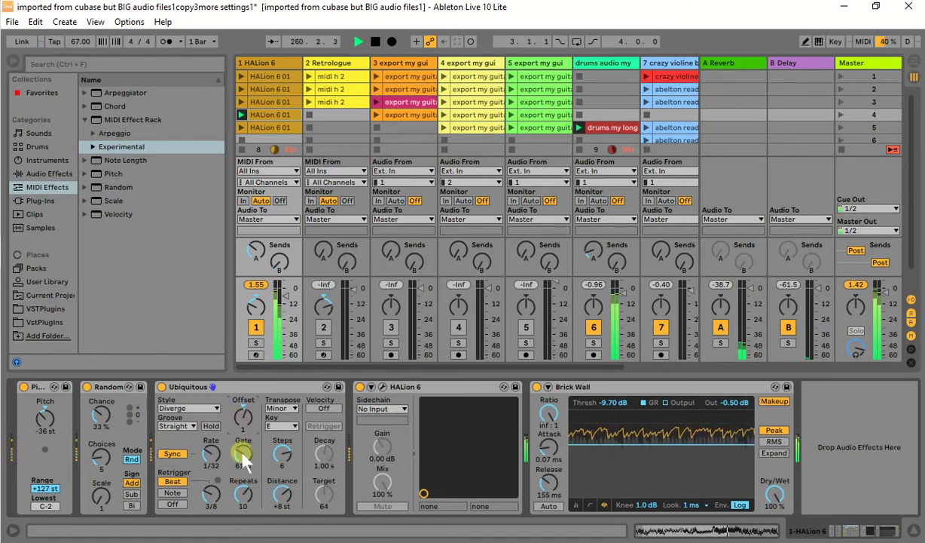
{"action": "mouse_move", "coordinate": [242, 452]}
{"action": "left_mouse_down"}
{"action": "mouse_move", "coordinate": [242, 460]}
{"action": "mouse_move", "coordinate": [242, 450]}
{"action": "left_mouse_up"}
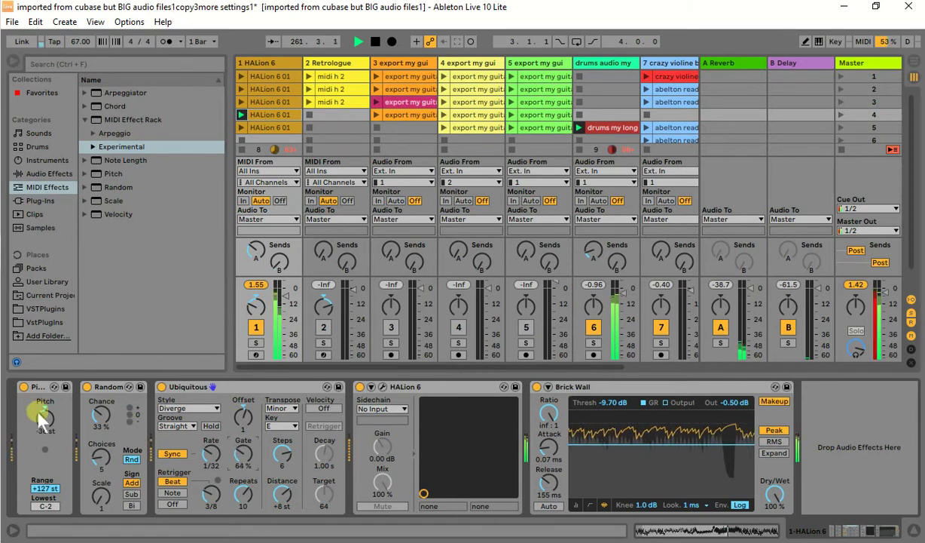
Set the Pitch device to -32 st, and vary the arpeggiator's Rate through 1/8, finally setting it to 1/16 with Gate at 47 %
{"action": "left_click_drag", "start_coordinate": [39, 415], "coordinate": [39, 410]}
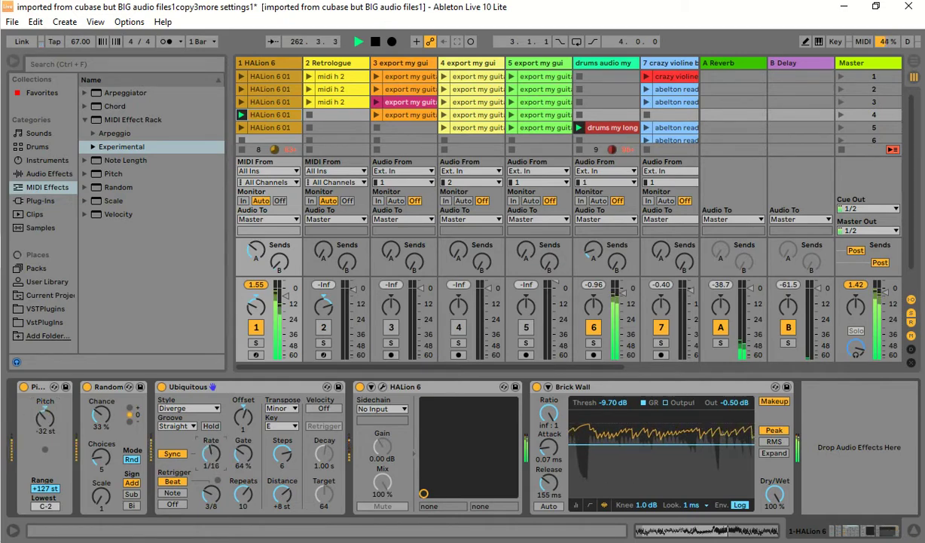
{"action": "mouse_move", "coordinate": [211, 453]}
{"action": "left_mouse_down"}
{"action": "mouse_move", "coordinate": [211, 443]}
{"action": "mouse_move", "coordinate": [211, 457]}
{"action": "left_mouse_up"}
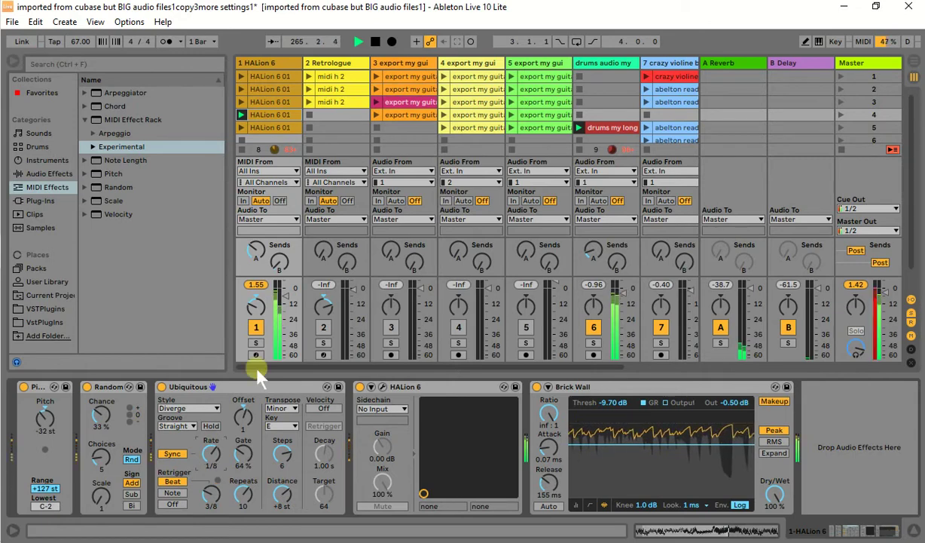
{"action": "left_click_drag", "start_coordinate": [211, 452], "coordinate": [211, 459]}
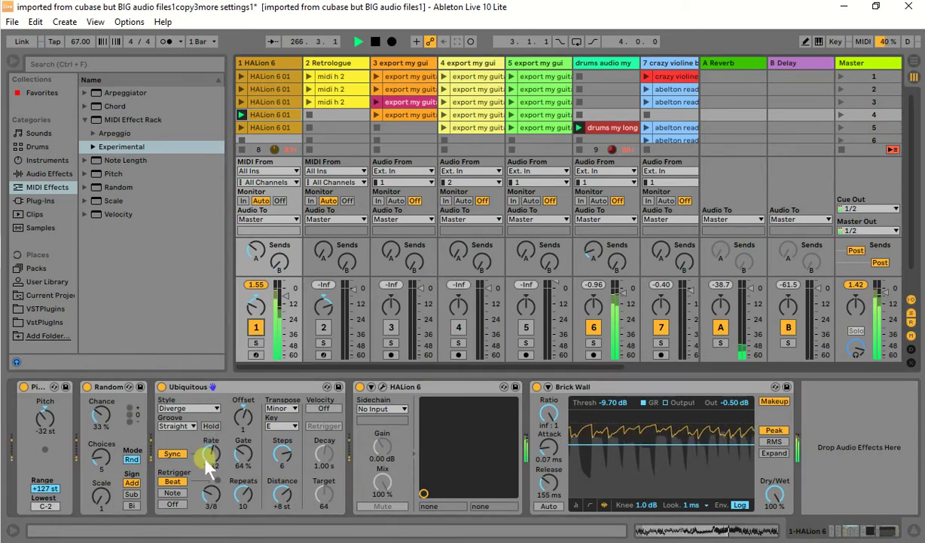
{"action": "left_click_drag", "start_coordinate": [211, 453], "coordinate": [242, 466]}
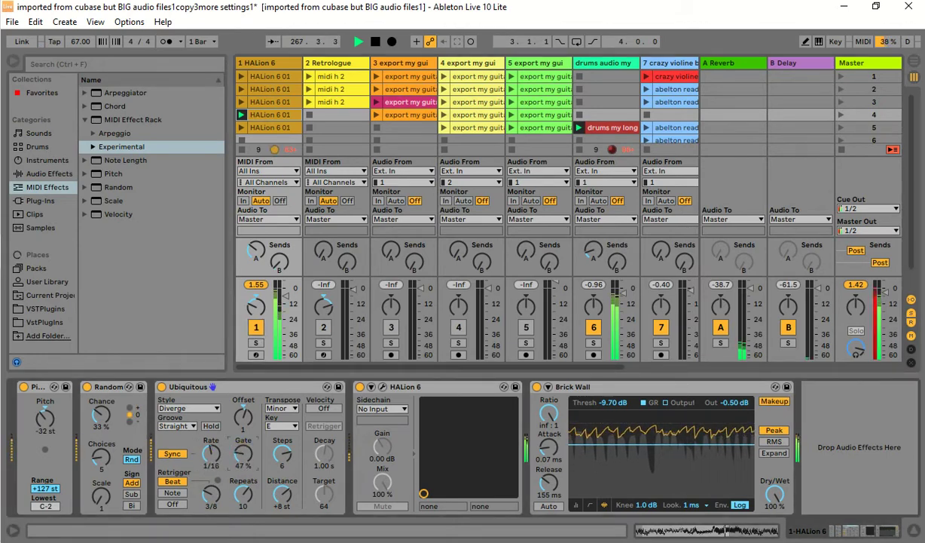
Set the arpeggiator's Repeats to 9 and Rate to 1/32, and vary its retrigger interval through 1/8, 1/2 and 3/4, finally to 1/4
{"action": "left_click_drag", "start_coordinate": [243, 491], "coordinate": [205, 484]}
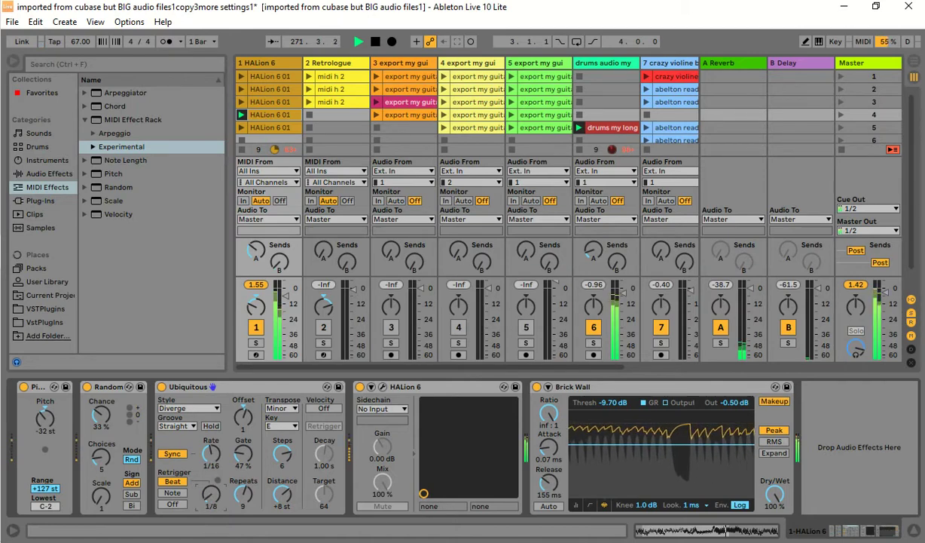
{"action": "left_click_drag", "start_coordinate": [210, 460], "coordinate": [210, 460]}
{"action": "left_click_drag", "start_coordinate": [210, 493], "coordinate": [210, 479]}
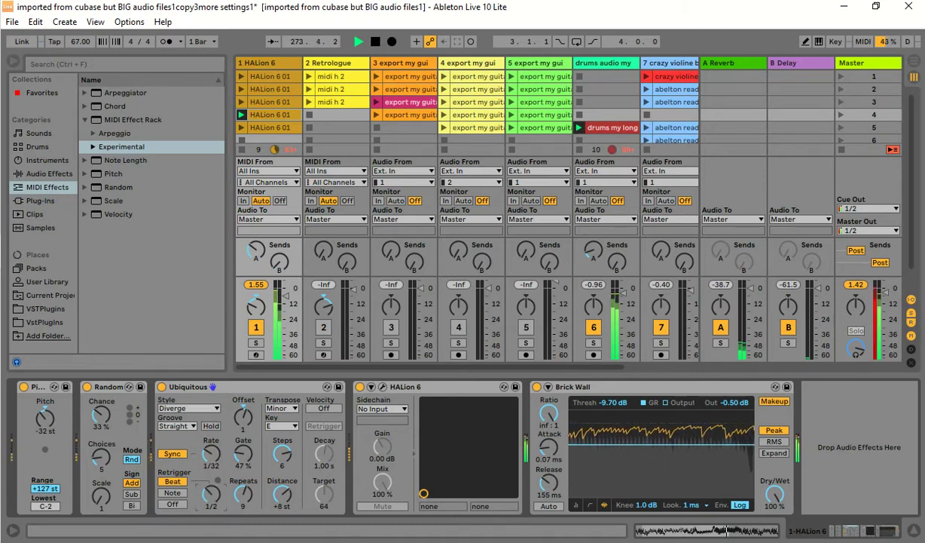
{"action": "left_click", "coordinate": [210, 490]}
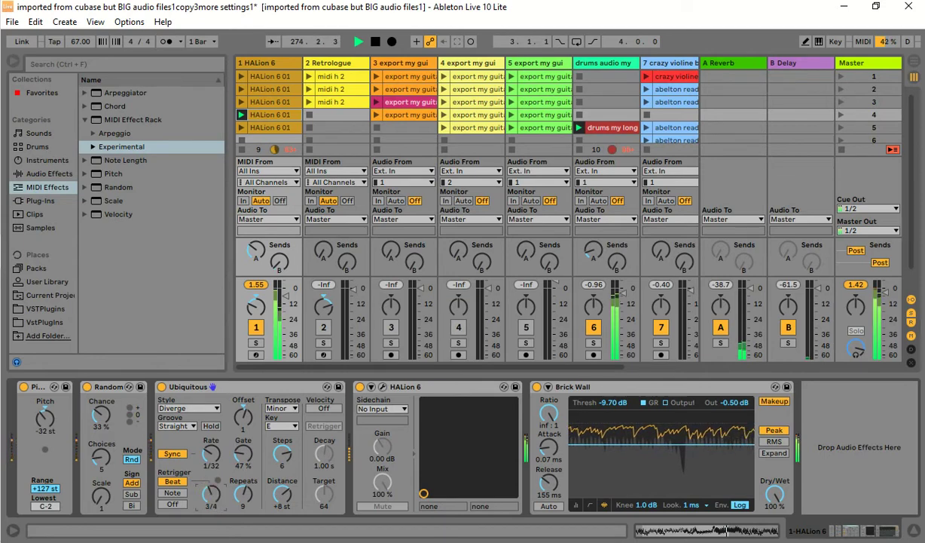
{"action": "left_click_drag", "start_coordinate": [211, 493], "coordinate": [211, 499]}
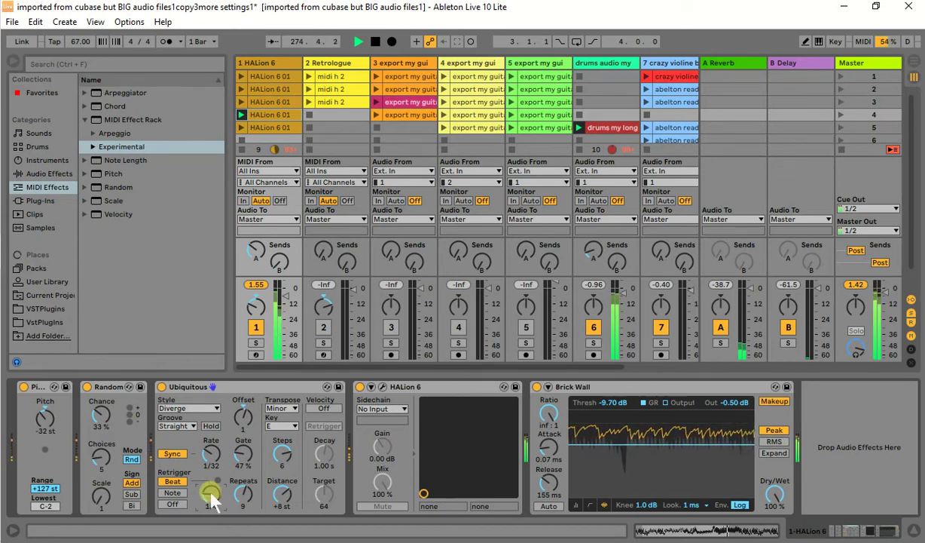
Raise the Pitch device to -3 st, and set the Ubiquitous arpeggiator's Gate to 99 % and Key to G
{"action": "left_click_drag", "start_coordinate": [45, 418], "coordinate": [44, 405]}
{"action": "left_click", "coordinate": [244, 453]}
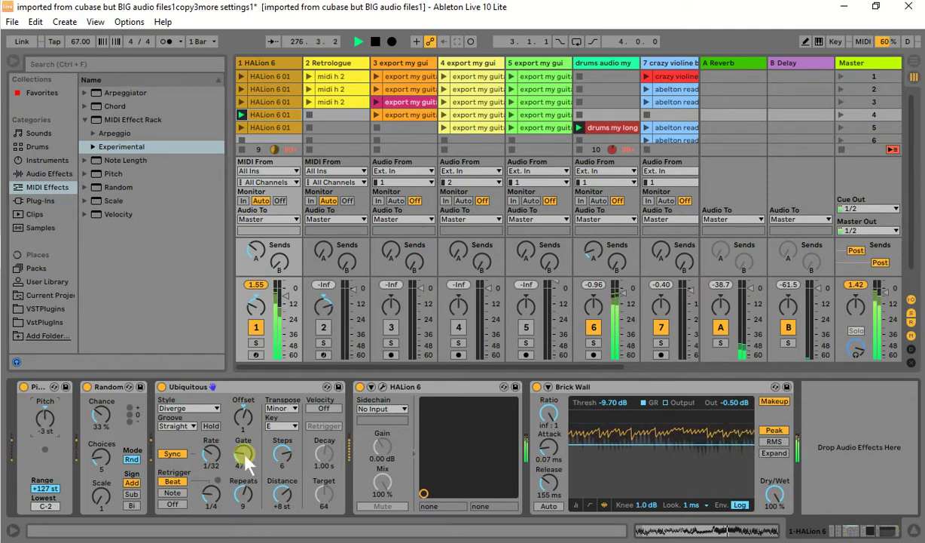
{"action": "left_click_drag", "start_coordinate": [245, 454], "coordinate": [254, 425]}
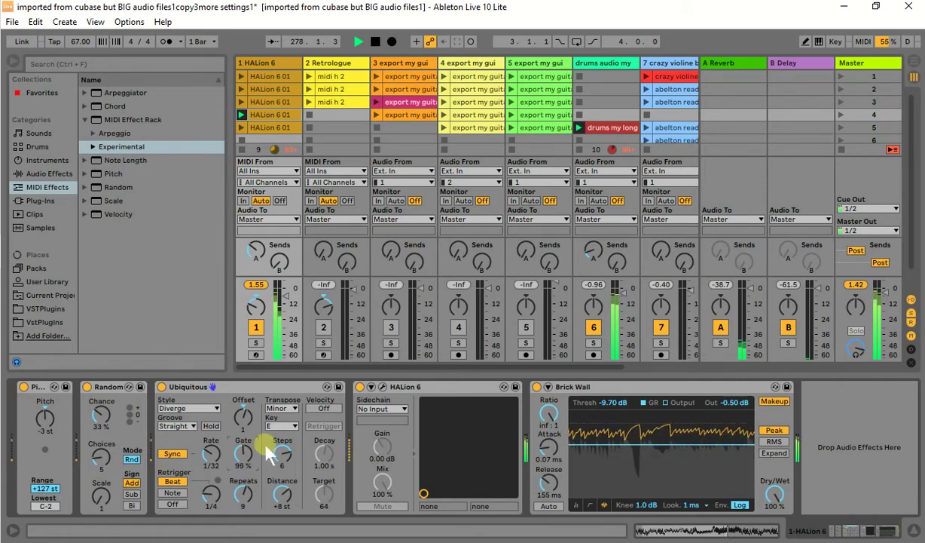
{"action": "left_click", "coordinate": [293, 427]}
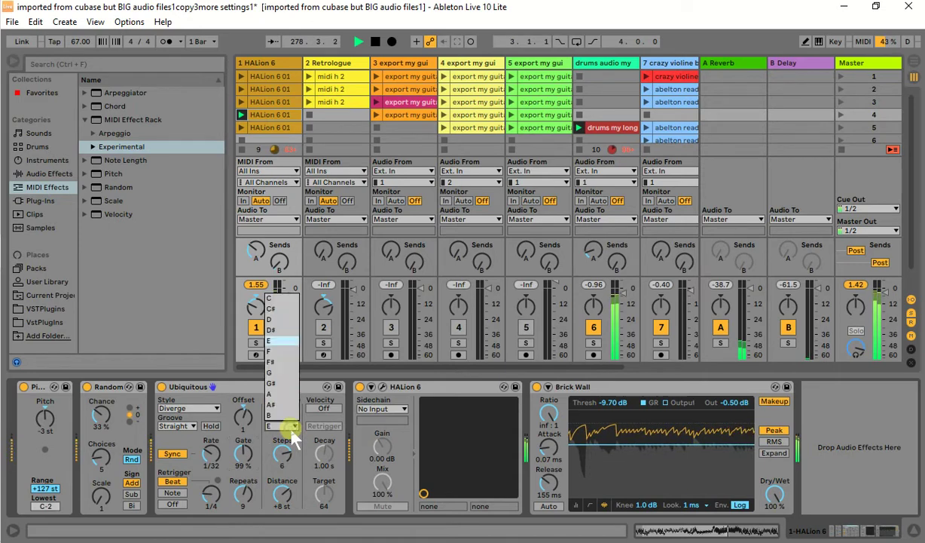
{"action": "left_click", "coordinate": [290, 372]}
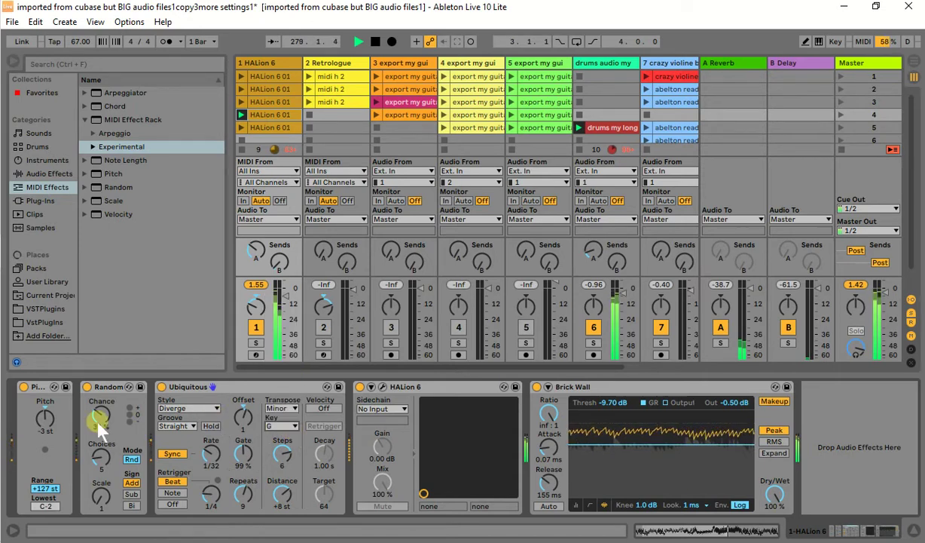
Raise the song tempo to 89 BPM
{"action": "left_click", "coordinate": [78, 43]}
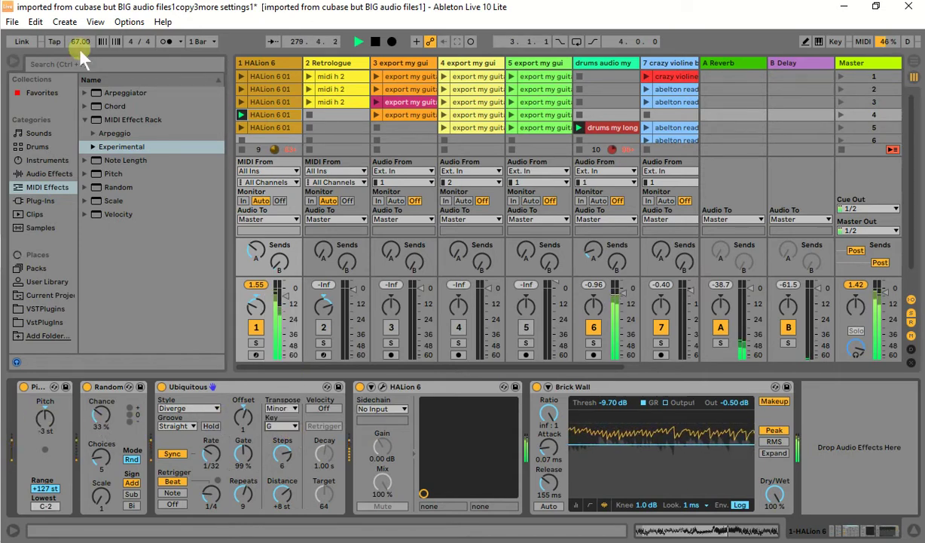
{"action": "type", "text": "69"}
{"action": "key", "text": "Return"}
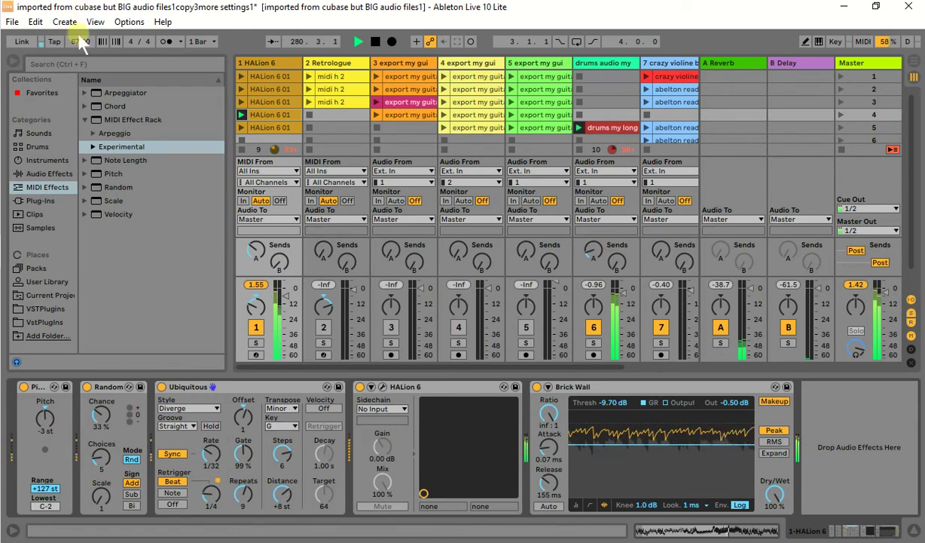
{"action": "left_click_drag", "start_coordinate": [78, 41], "coordinate": [77, 19]}
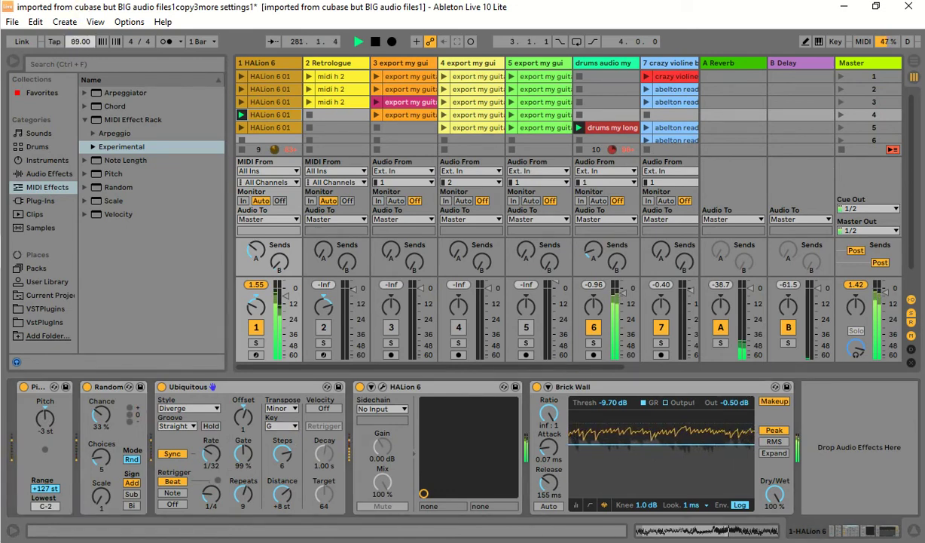
{"action": "type", "text": "89"}
{"action": "key", "text": "Return"}
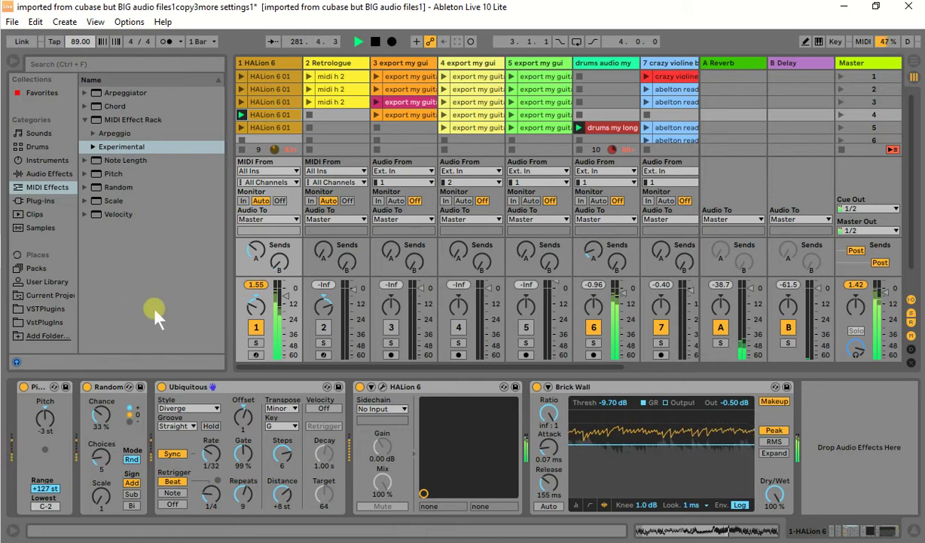
Slightly lower the Master and HALion 6 track volumes with the drums track temporarily muted, and unmute the drums
{"action": "left_click", "coordinate": [594, 327]}
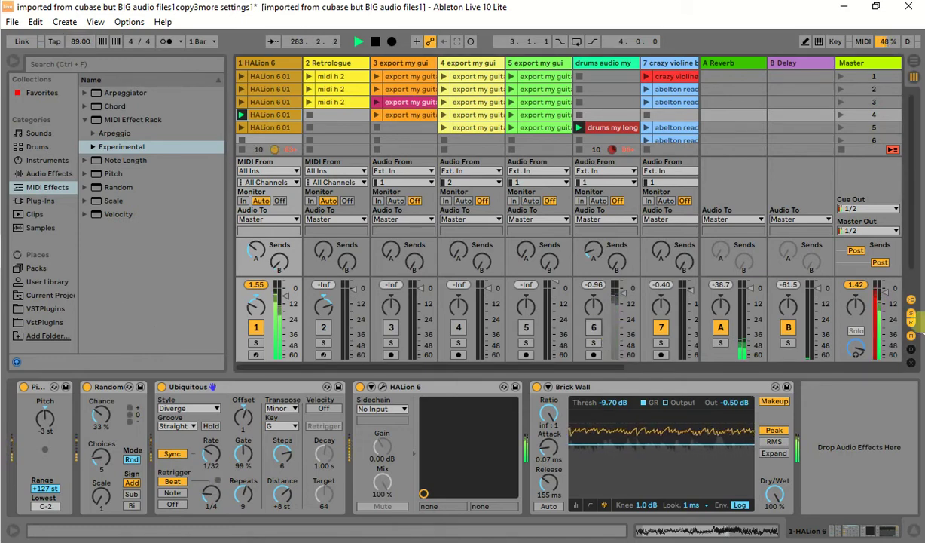
{"action": "left_click_drag", "start_coordinate": [885, 293], "coordinate": [886, 294]}
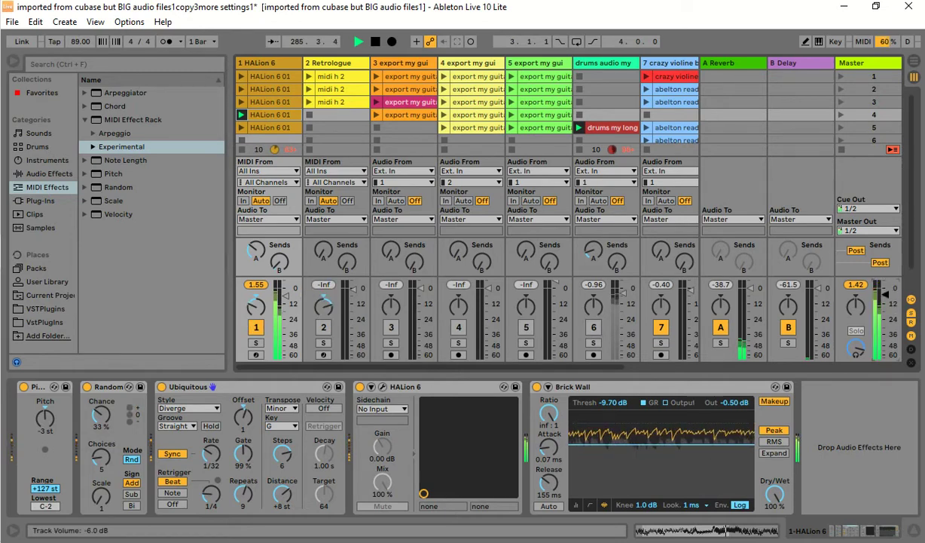
{"action": "left_click_drag", "start_coordinate": [286, 295], "coordinate": [285, 297]}
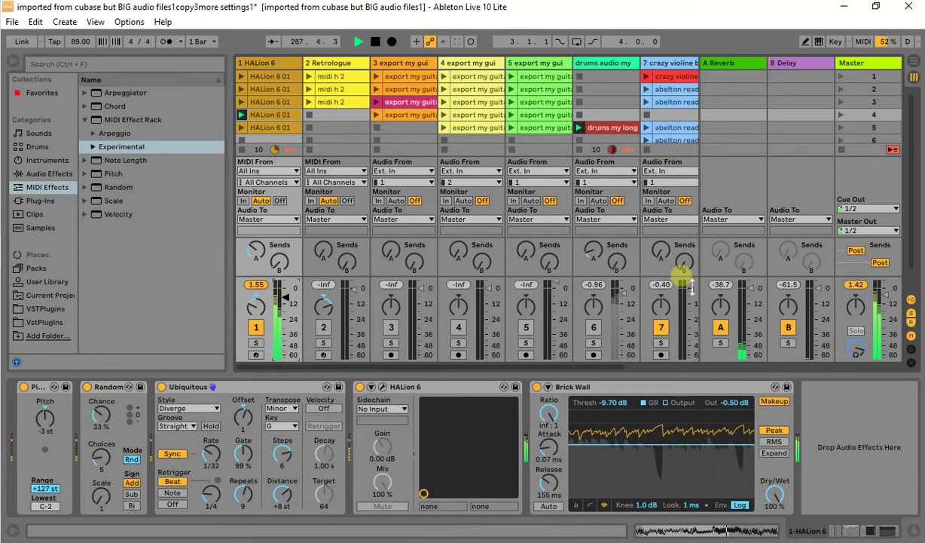
{"action": "left_click", "coordinate": [595, 328]}
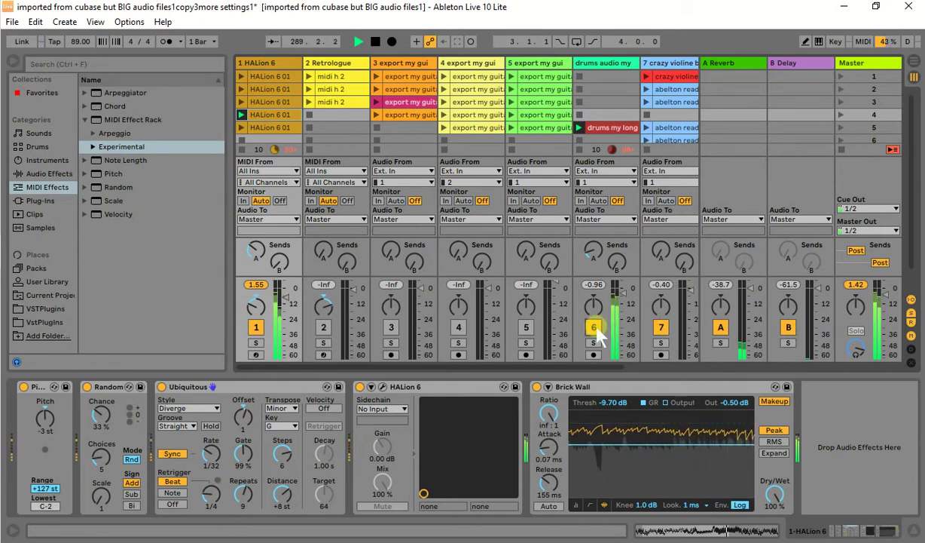
Move the long drums clip's loop range to the very beginning of the audio and slightly raise the drums track volume
{"action": "left_click", "coordinate": [607, 126]}
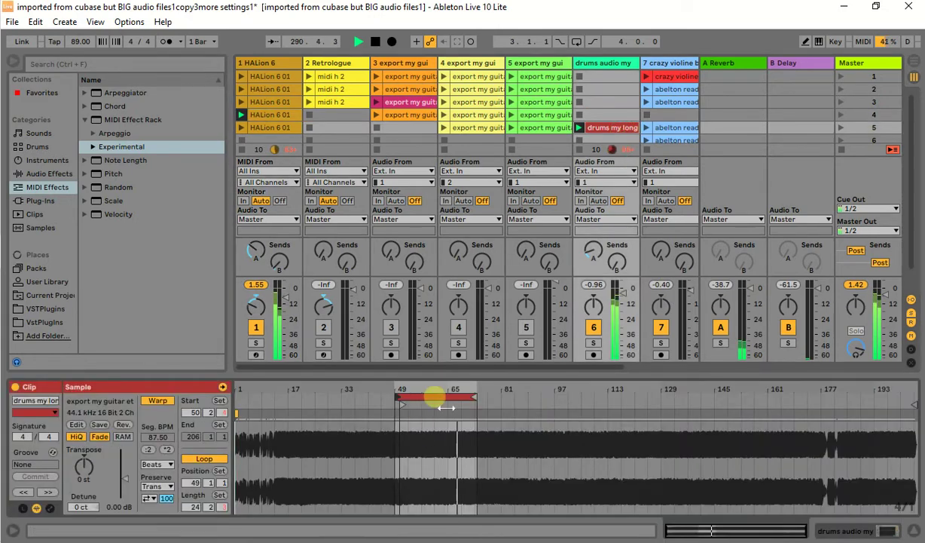
{"action": "left_click_drag", "start_coordinate": [434, 396], "coordinate": [246, 407]}
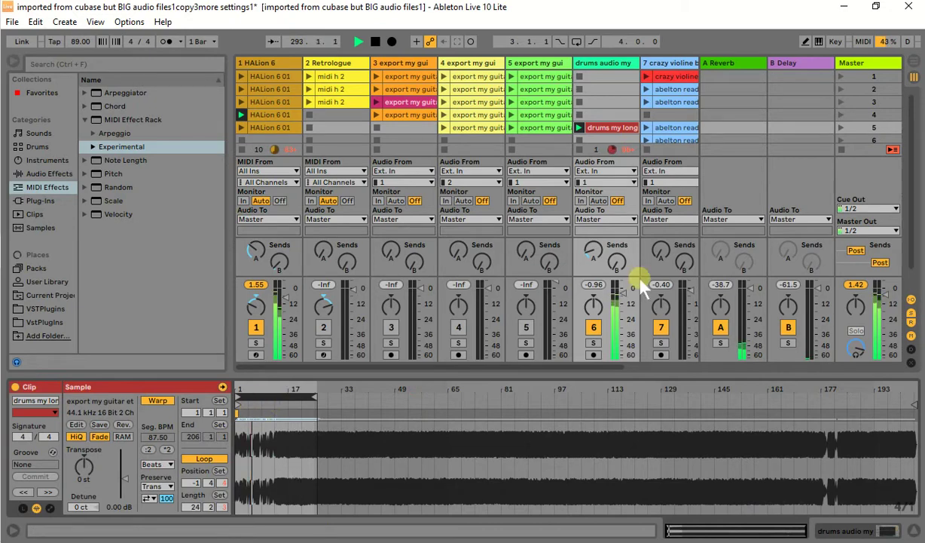
{"action": "left_click_drag", "start_coordinate": [626, 304], "coordinate": [627, 301]}
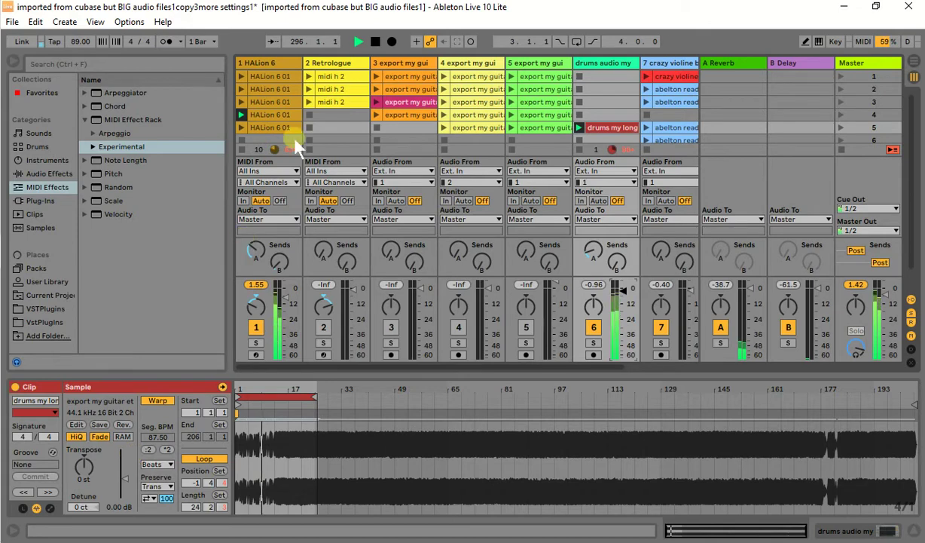
Move the playing HALion 6 clip's loop range back to position 217.1.1
{"action": "left_click", "coordinate": [275, 113]}
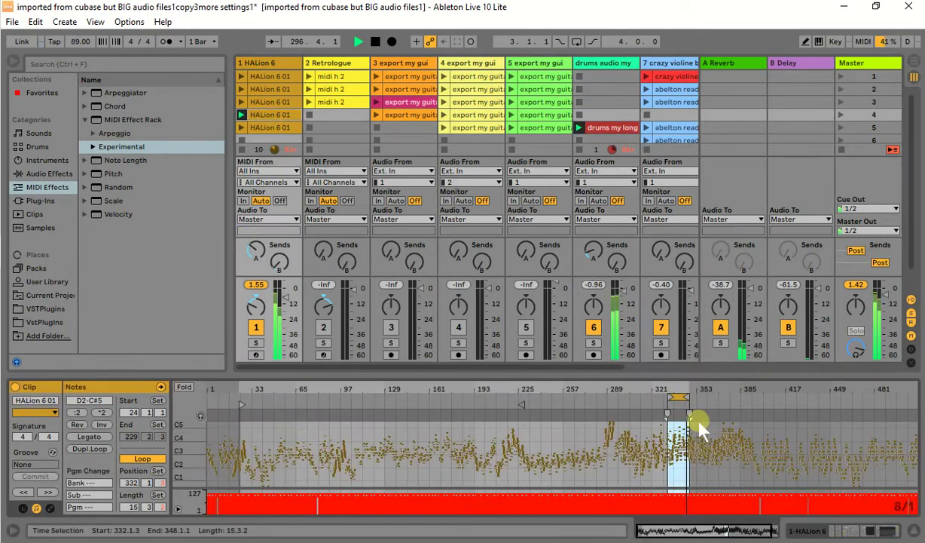
{"action": "left_click_drag", "start_coordinate": [688, 407], "coordinate": [527, 408]}
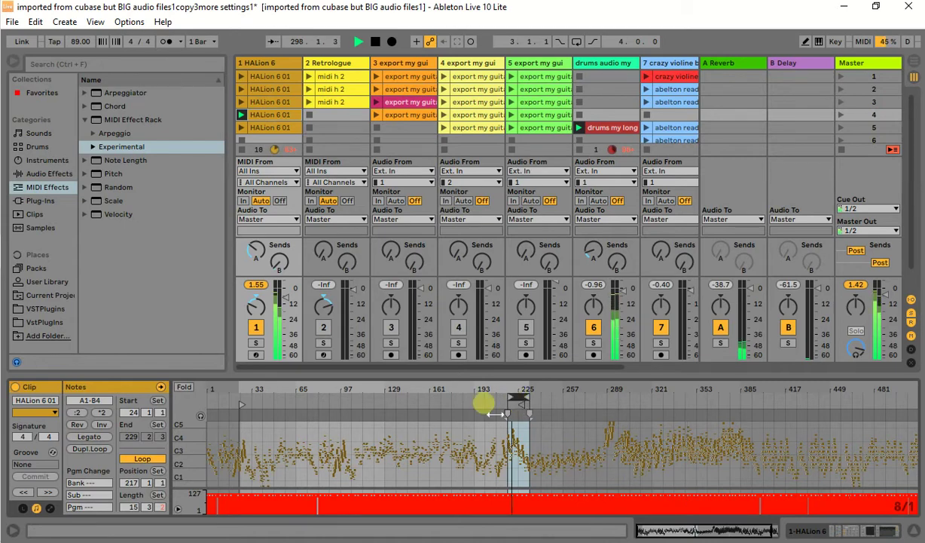
Move the playing HALion 6 clip's loop range earlier and widen it to start at 129.1.1 with a length of 56 bars
{"action": "key", "text": "Left"}
{"action": "key", "text": "Left"}
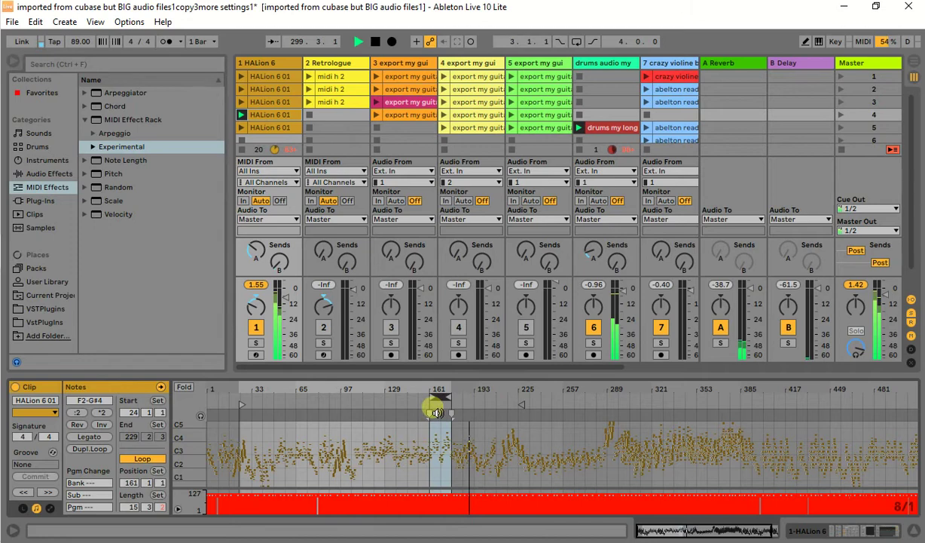
{"action": "left_click_drag", "start_coordinate": [436, 412], "coordinate": [463, 399]}
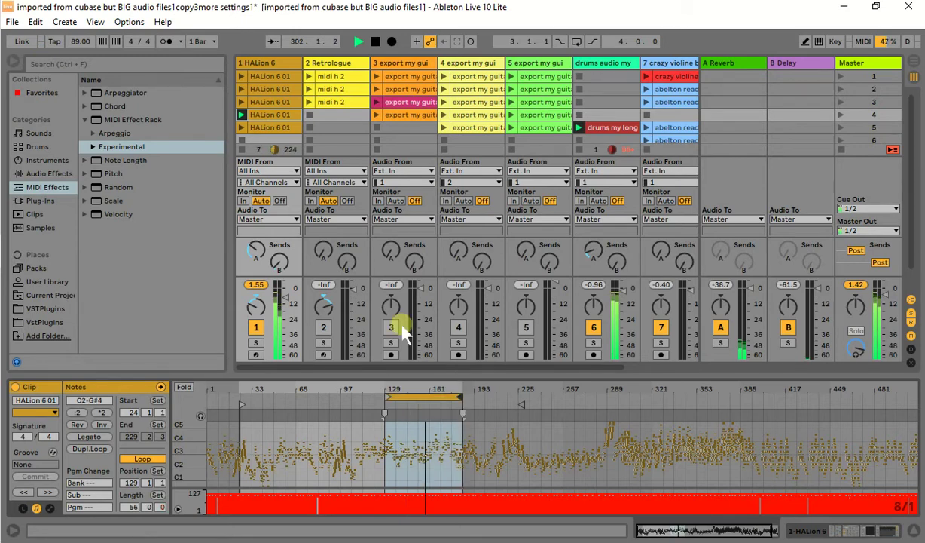
Lower the HALion 6 track's Pitch effect to -12 st while the track is temporarily muted, and unmute the track
{"action": "left_click", "coordinate": [257, 326]}
{"action": "left_click", "coordinate": [272, 63]}
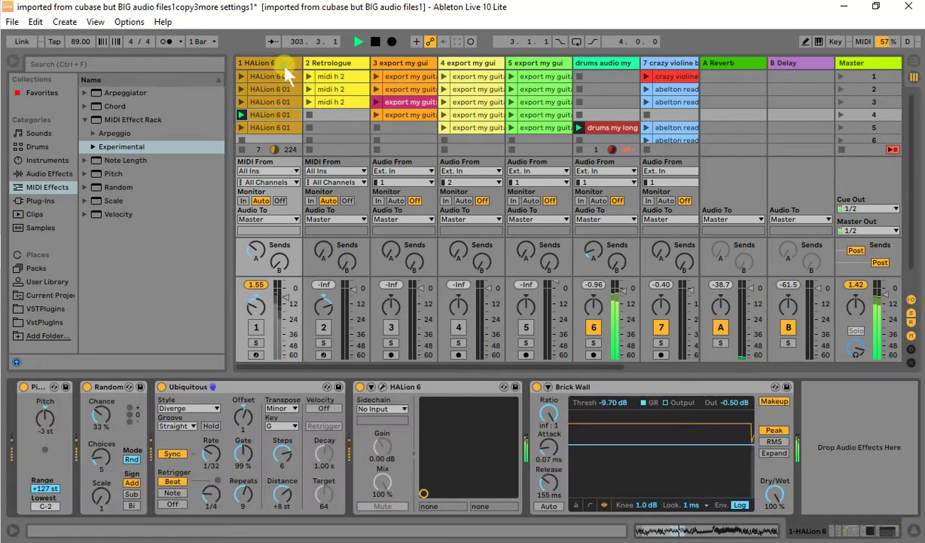
{"action": "left_click_drag", "start_coordinate": [47, 421], "coordinate": [47, 452]}
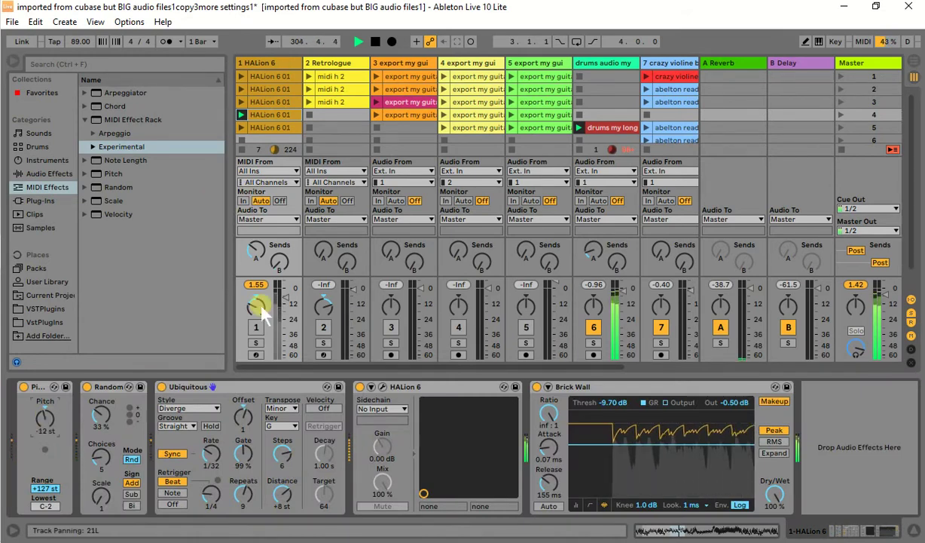
{"action": "left_click", "coordinate": [256, 327]}
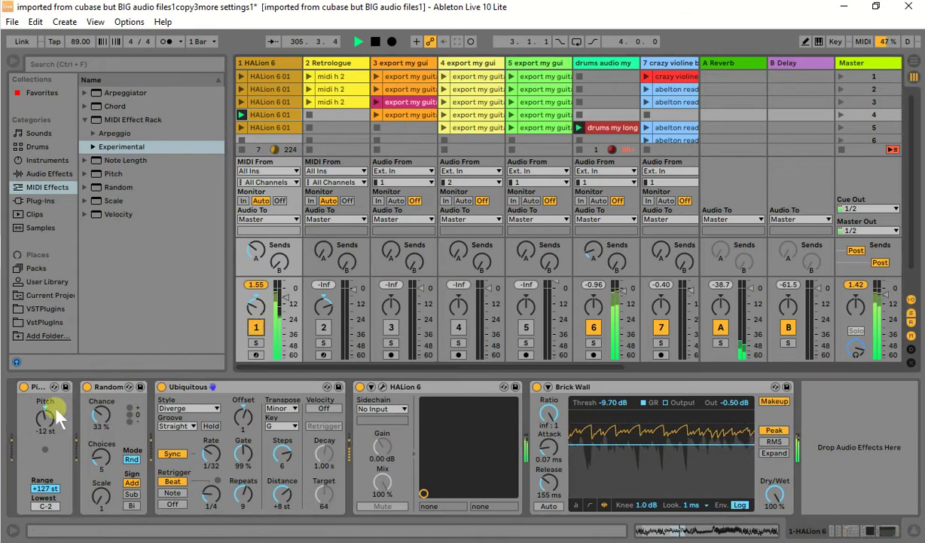
Set the HALion 6 track's Pitch to -44 st, Random Chance to 24 %, and the Ubiquitous arpeggiator's Offset to -2 and Gate to 101 %
{"action": "left_click_drag", "start_coordinate": [54, 411], "coordinate": [41, 472]}
{"action": "mouse_move", "coordinate": [100, 413]}
{"action": "left_mouse_down"}
{"action": "mouse_move", "coordinate": [101, 429]}
{"action": "mouse_move", "coordinate": [100, 419]}
{"action": "left_mouse_up"}
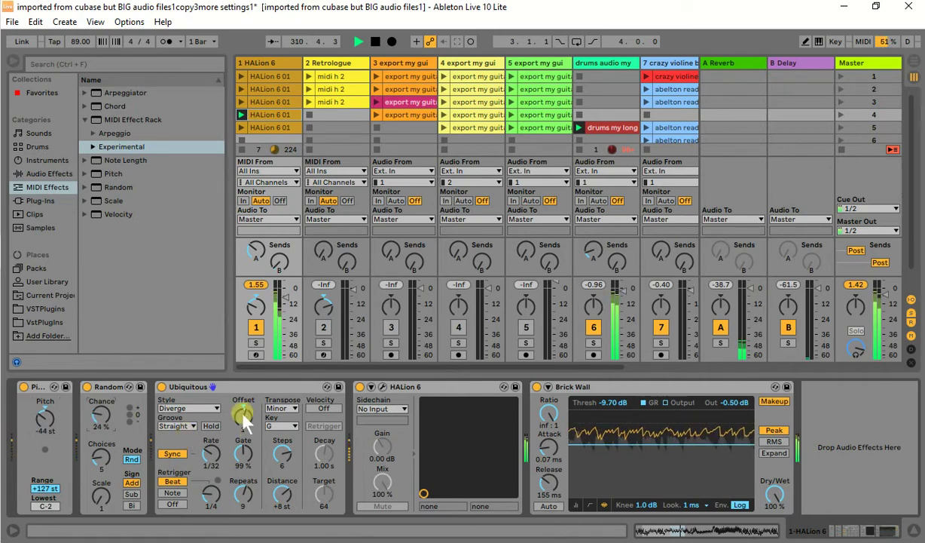
{"action": "mouse_move", "coordinate": [243, 422]}
{"action": "left_mouse_down"}
{"action": "mouse_move", "coordinate": [243, 483]}
{"action": "mouse_move", "coordinate": [243, 429]}
{"action": "left_mouse_up"}
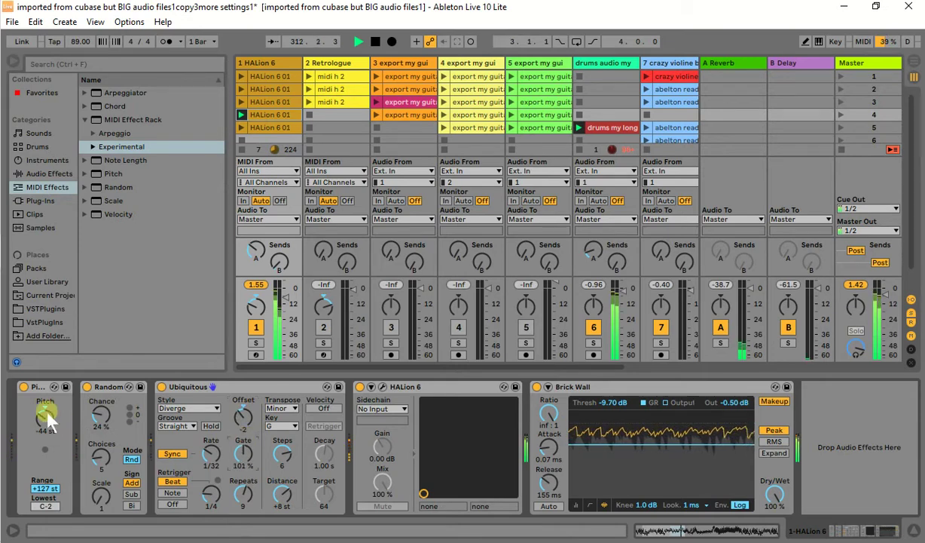
Lower the HALion 6 track's Pitch effect to -83 st and stop the long drums clip
{"action": "left_click_drag", "start_coordinate": [38, 414], "coordinate": [41, 460]}
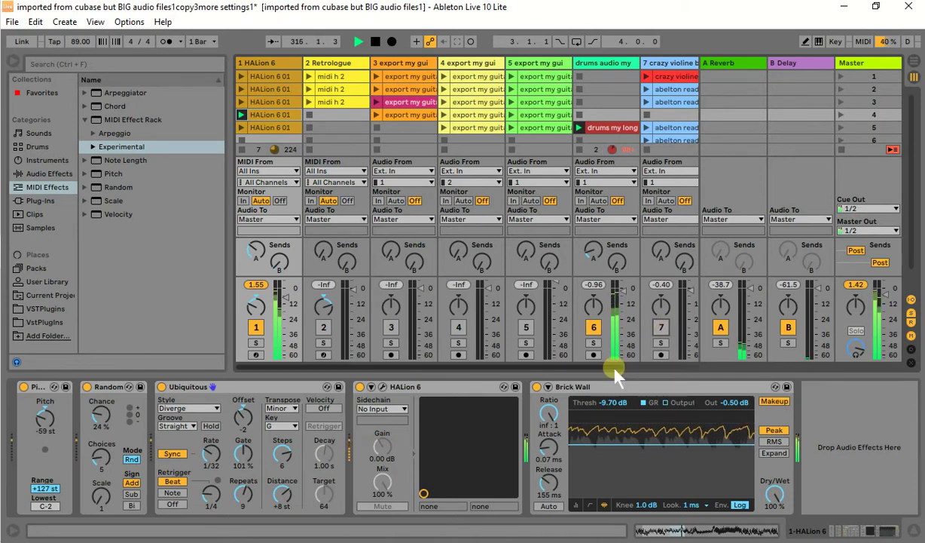
{"action": "left_click_drag", "start_coordinate": [614, 367], "coordinate": [585, 375]}
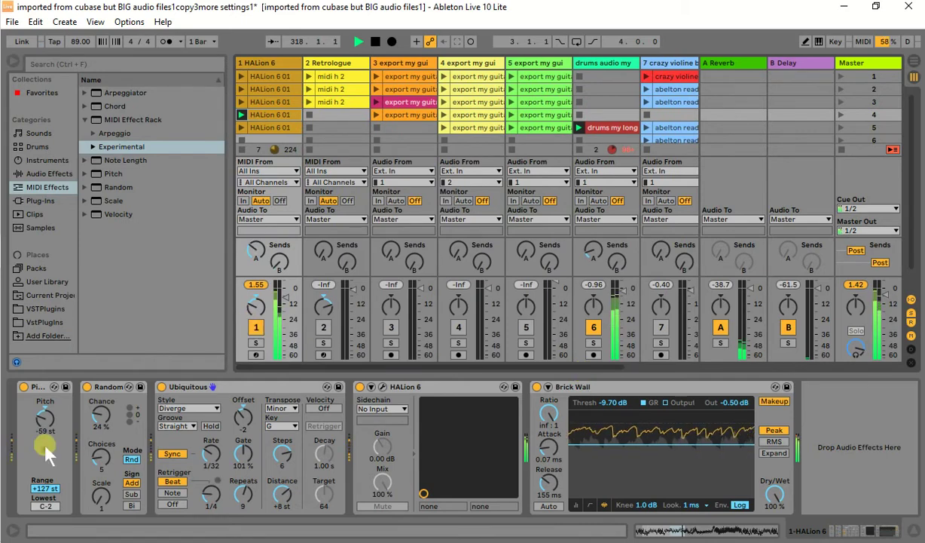
{"action": "left_click_drag", "start_coordinate": [45, 449], "coordinate": [45, 466]}
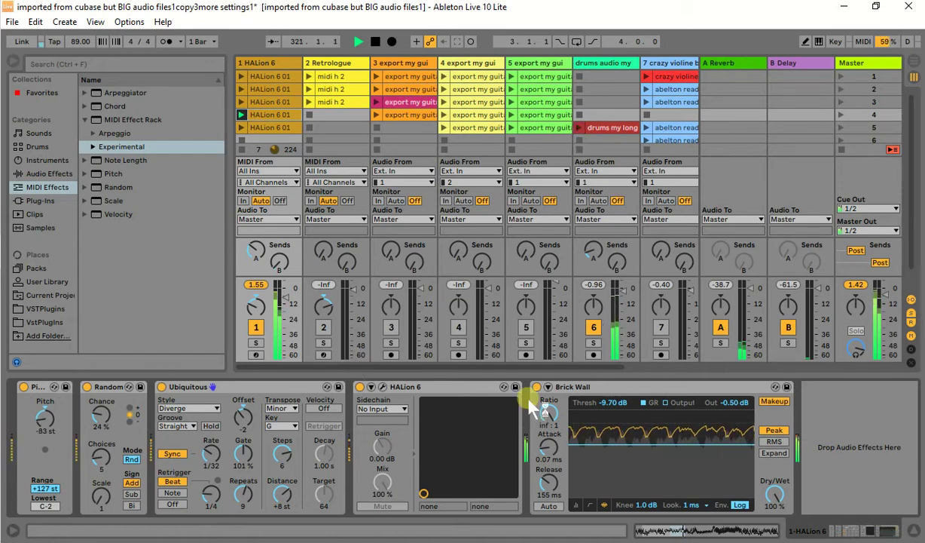
Move the playing HALion 6 clip's 56-bar loop range to position 233.1.1
{"action": "left_click", "coordinate": [274, 103]}
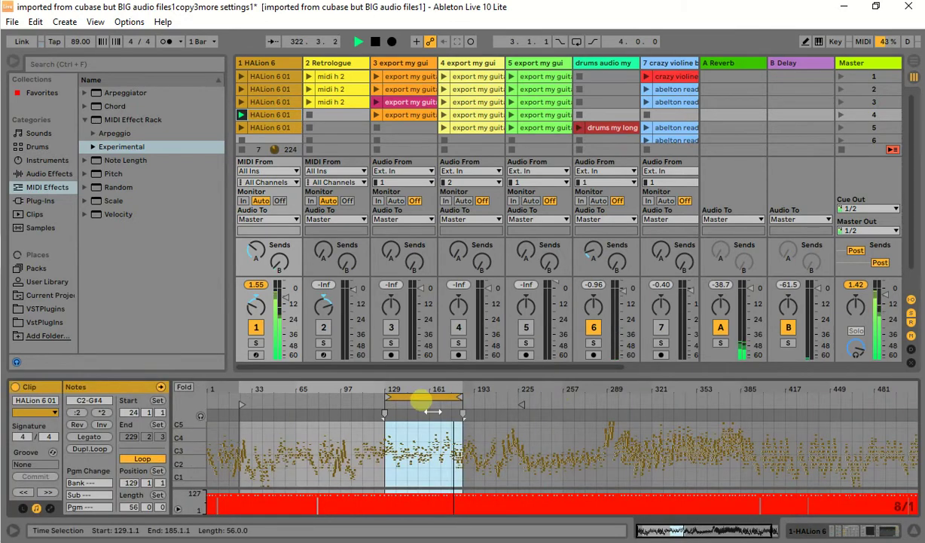
{"action": "left_click_drag", "start_coordinate": [434, 411], "coordinate": [573, 399]}
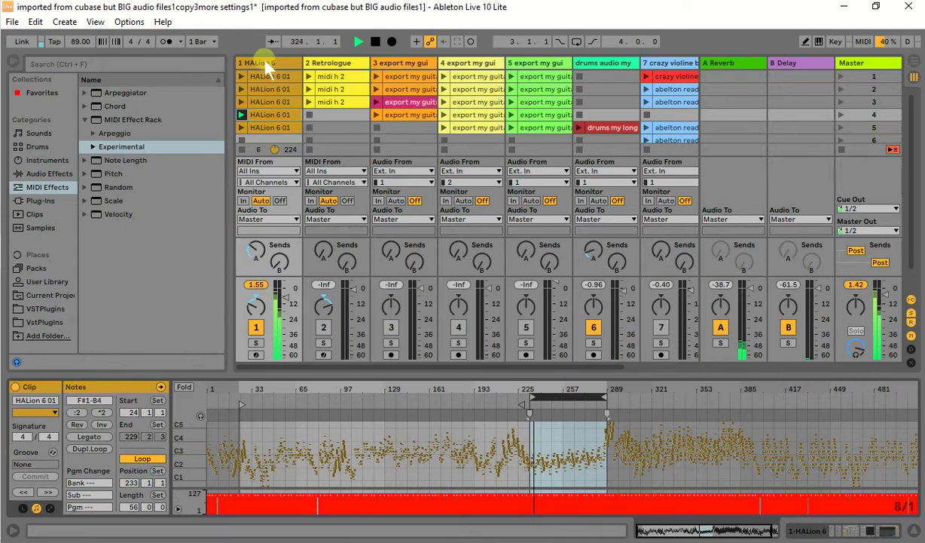
Raise the HALion 6 track's Pitch effect to -16 st and set the Ubiquitous arpeggiator's Distance to +2 st
{"action": "left_click", "coordinate": [265, 65]}
{"action": "left_click", "coordinate": [60, 426]}
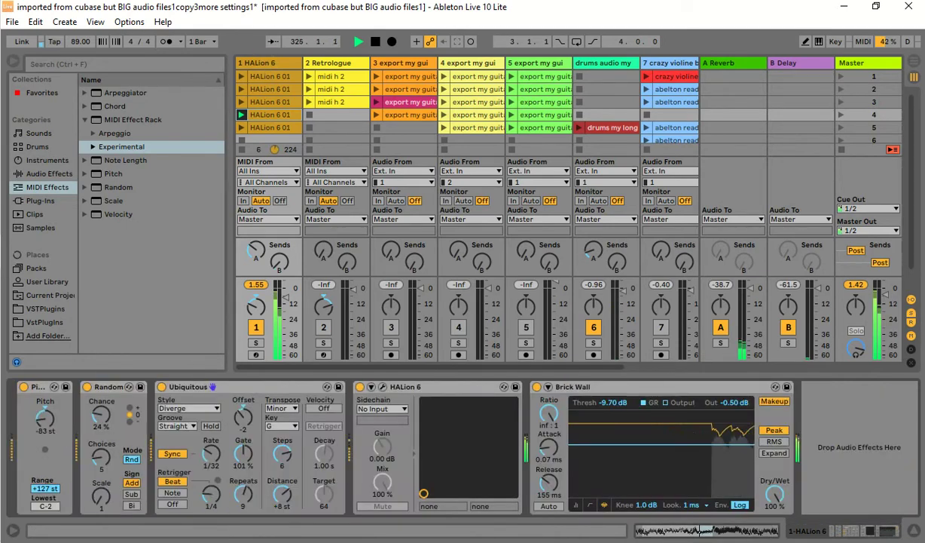
{"action": "left_click_drag", "start_coordinate": [45, 419], "coordinate": [45, 385]}
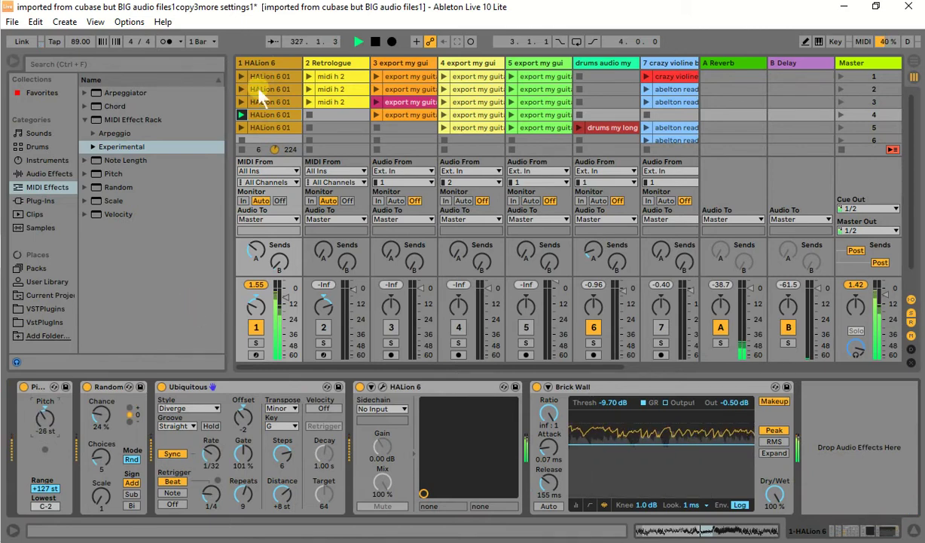
{"action": "left_click_drag", "start_coordinate": [39, 411], "coordinate": [45, 407]}
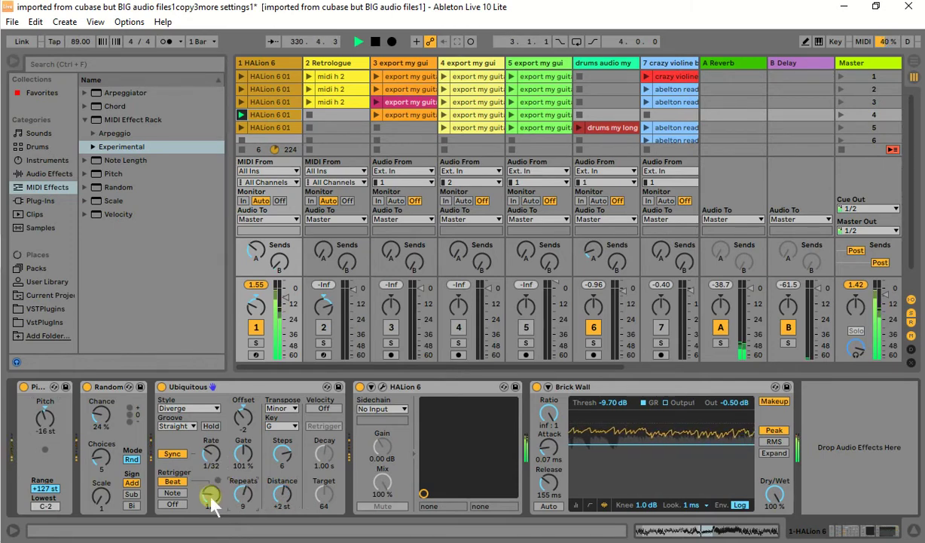
Keep the Ubiquitous arpeggiator retriggering on Beat and set its retrigger interval to 3/8
{"action": "mouse_move", "coordinate": [208, 491]}
{"action": "left_mouse_down"}
{"action": "mouse_move", "coordinate": [208, 468]}
{"action": "mouse_move", "coordinate": [208, 490]}
{"action": "left_mouse_up"}
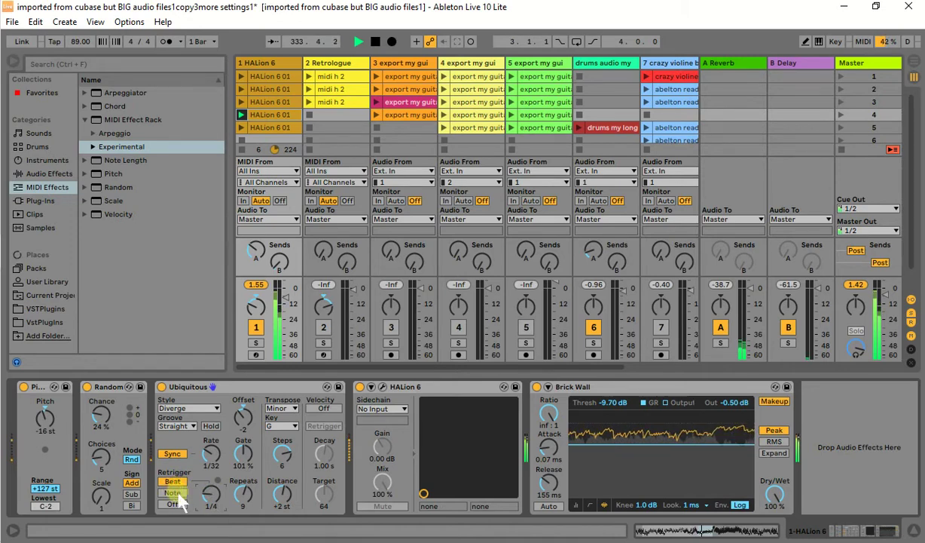
{"action": "left_click", "coordinate": [178, 491]}
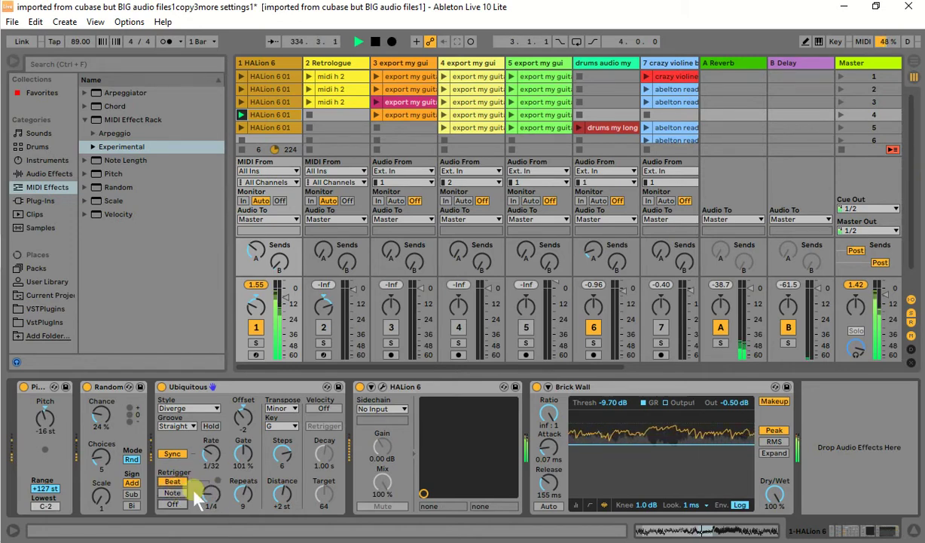
{"action": "left_click", "coordinate": [172, 481]}
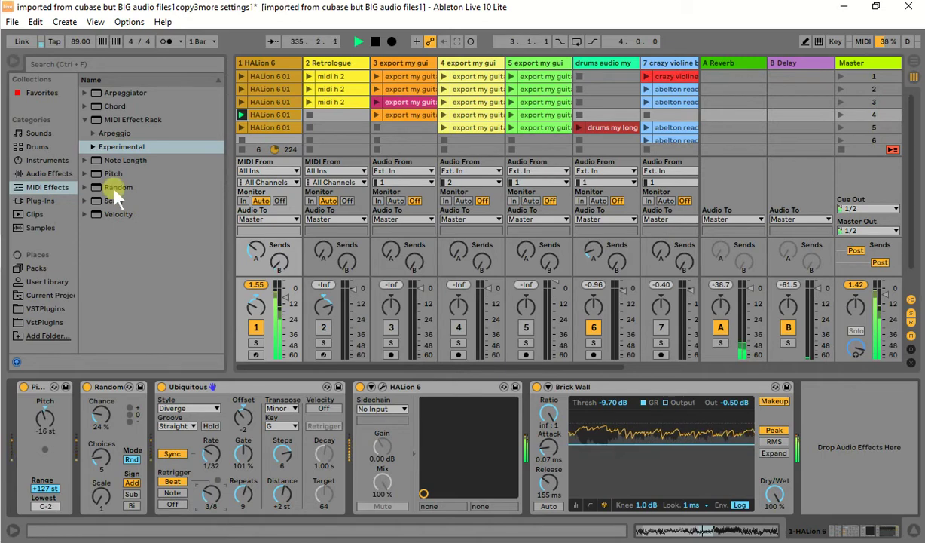
Lower the song tempo to 32 BPM
{"action": "left_click_drag", "start_coordinate": [85, 39], "coordinate": [86, 82]}
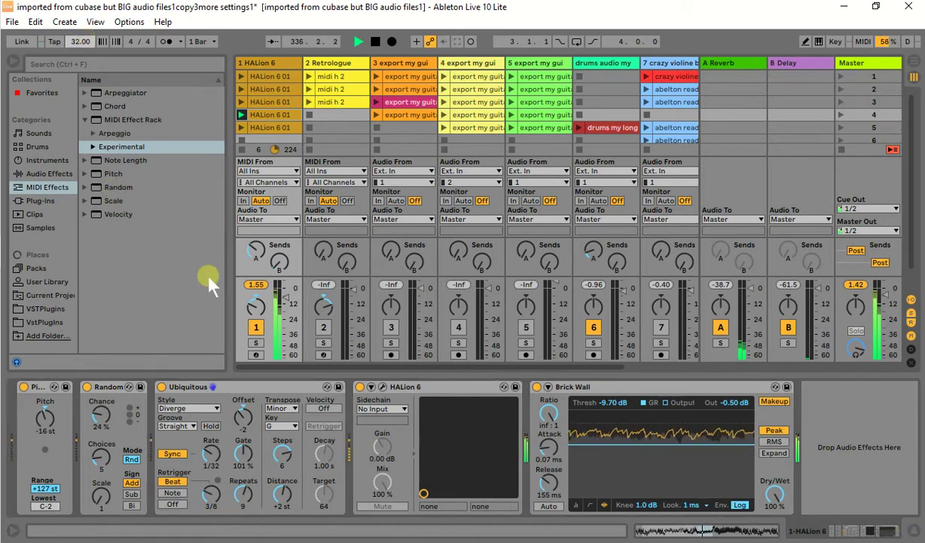
Launch the long drums clip and move its loop range to position 54.3.4
{"action": "left_click", "coordinate": [586, 128]}
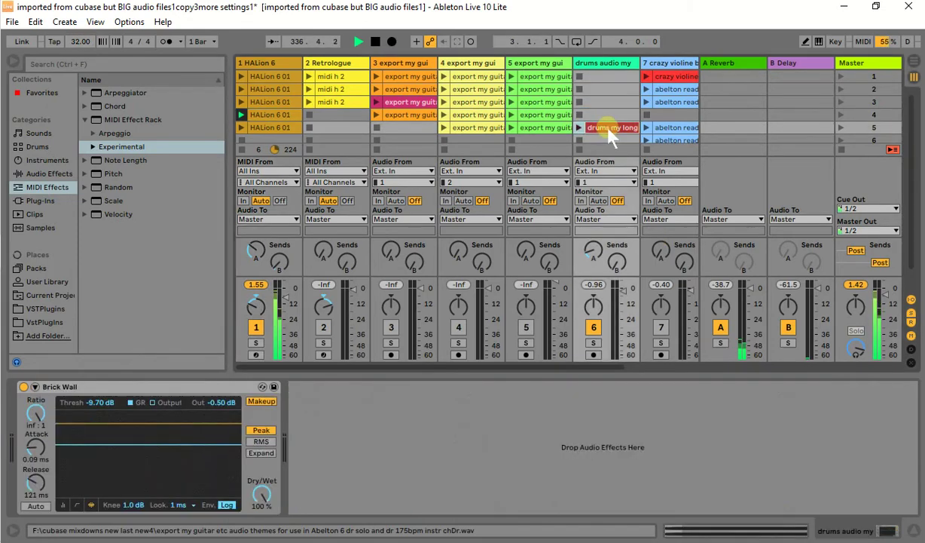
{"action": "left_click", "coordinate": [610, 130]}
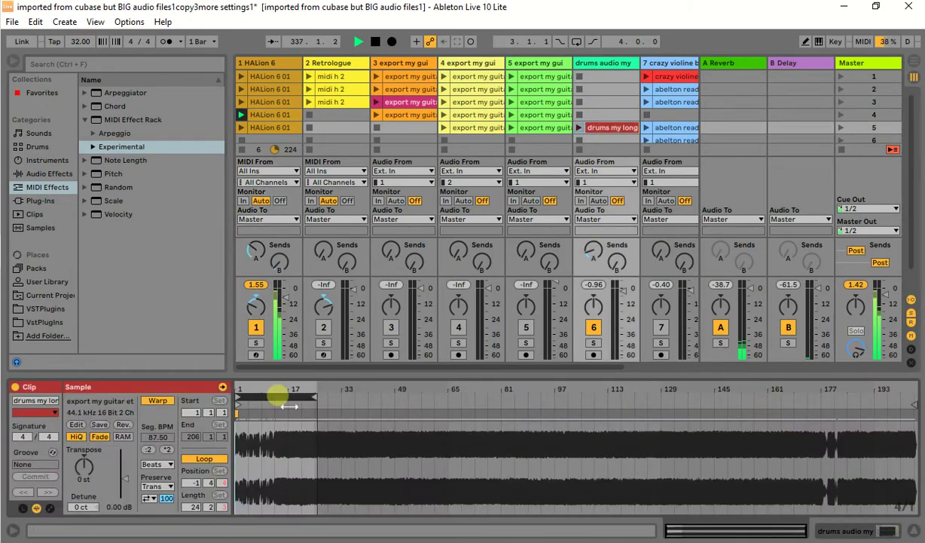
{"action": "left_click", "coordinate": [255, 401]}
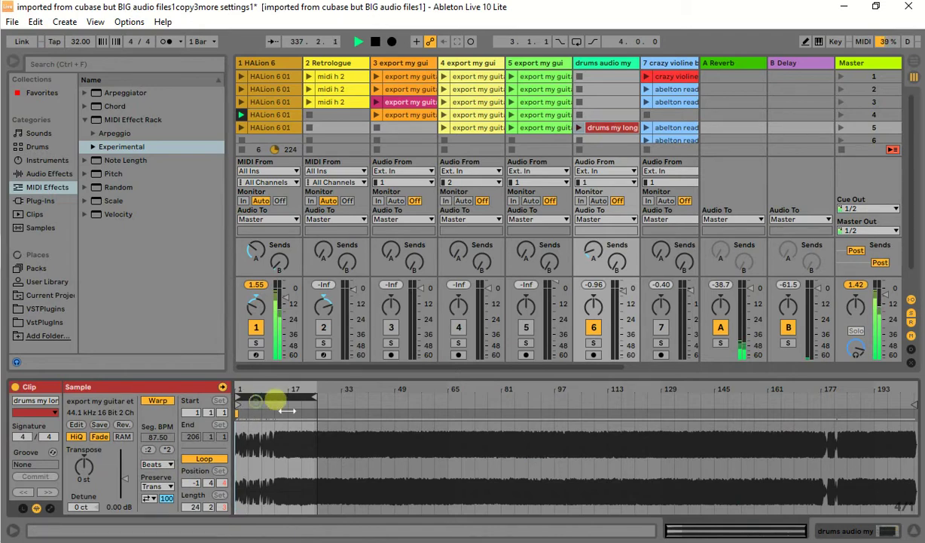
{"action": "left_click", "coordinate": [275, 408]}
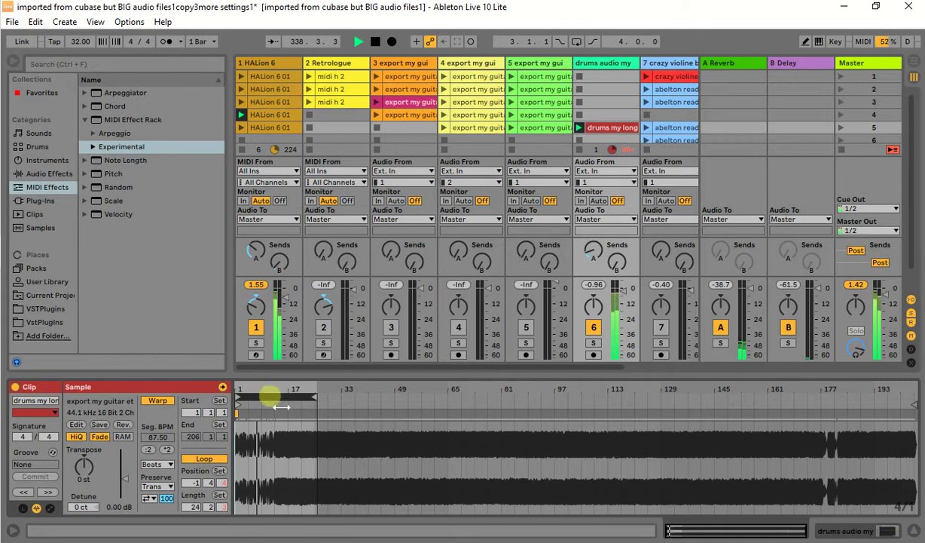
{"action": "left_click_drag", "start_coordinate": [280, 407], "coordinate": [440, 384]}
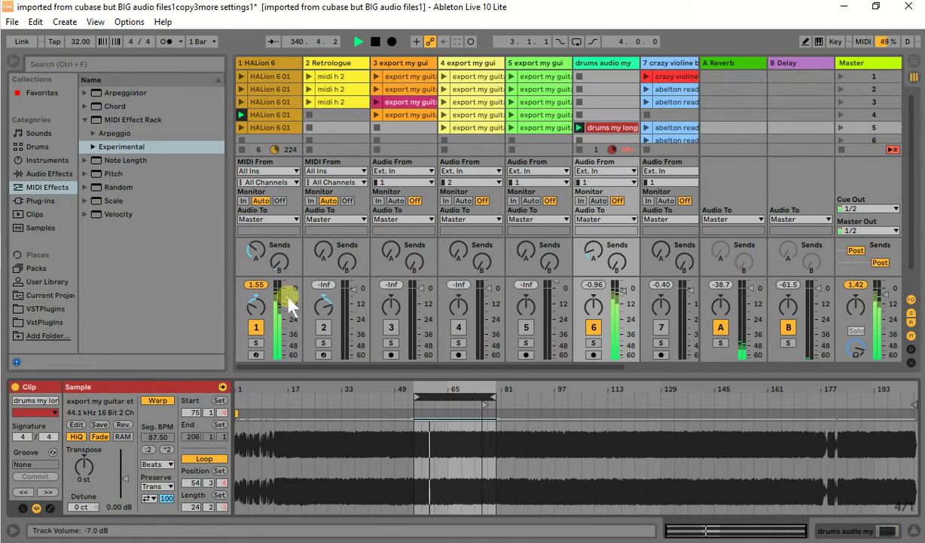
Raise the HALion 6 track's Pitch effect to 0 st
{"action": "left_click", "coordinate": [271, 62]}
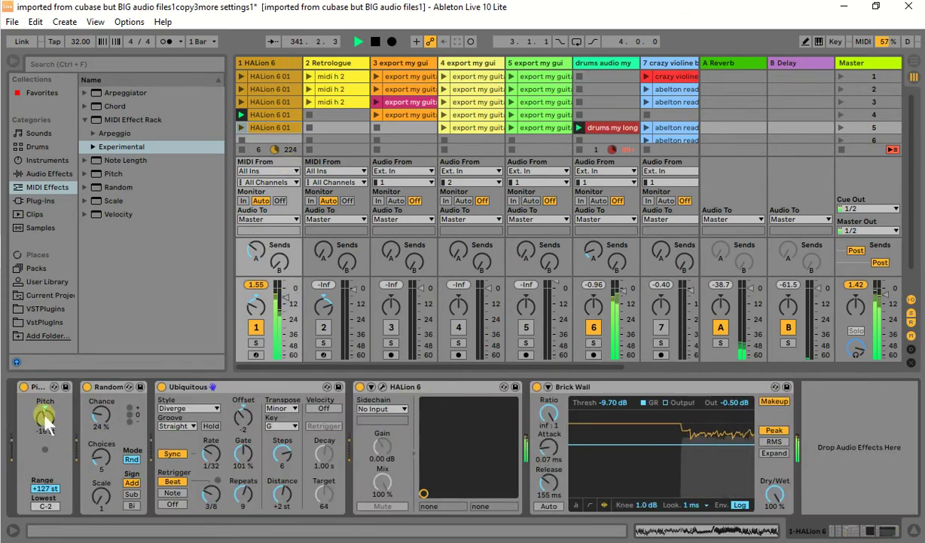
{"action": "left_click_drag", "start_coordinate": [45, 418], "coordinate": [45, 412]}
{"action": "left_click_drag", "start_coordinate": [43, 377], "coordinate": [42, 365]}
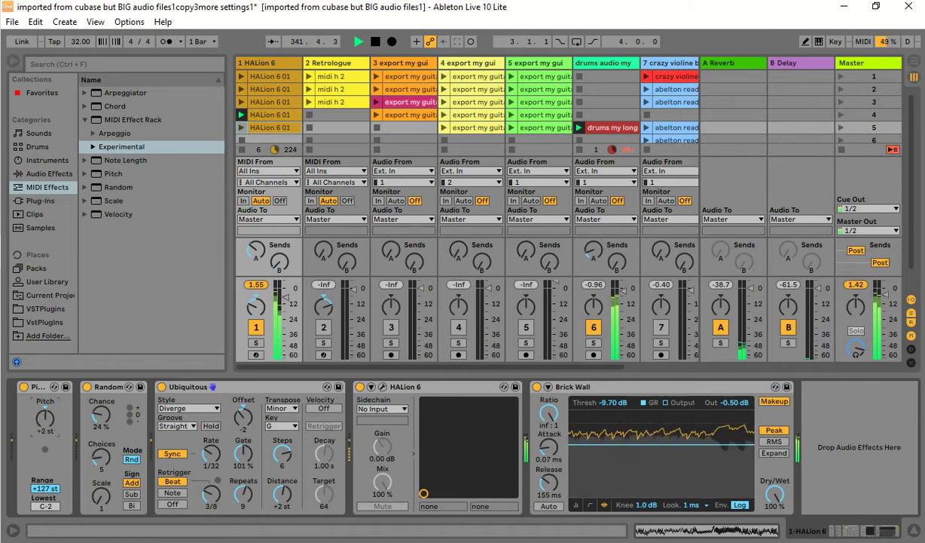
Set the Ubiquitous arpeggiator to 7 Repeats, -5 st Distance, 3 Steps, key A and a 3/4 retrigger interval
{"action": "left_click_drag", "start_coordinate": [245, 495], "coordinate": [283, 471]}
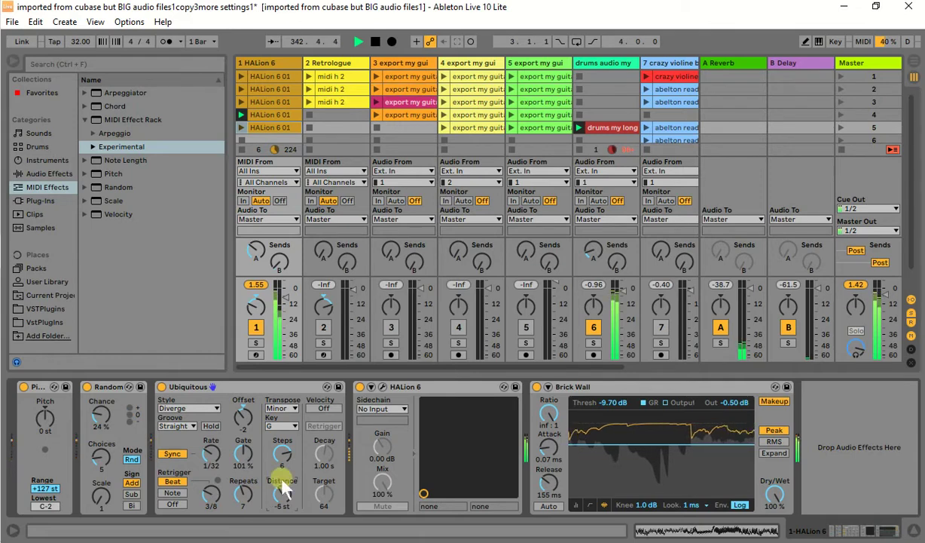
{"action": "left_click_drag", "start_coordinate": [279, 483], "coordinate": [279, 498]}
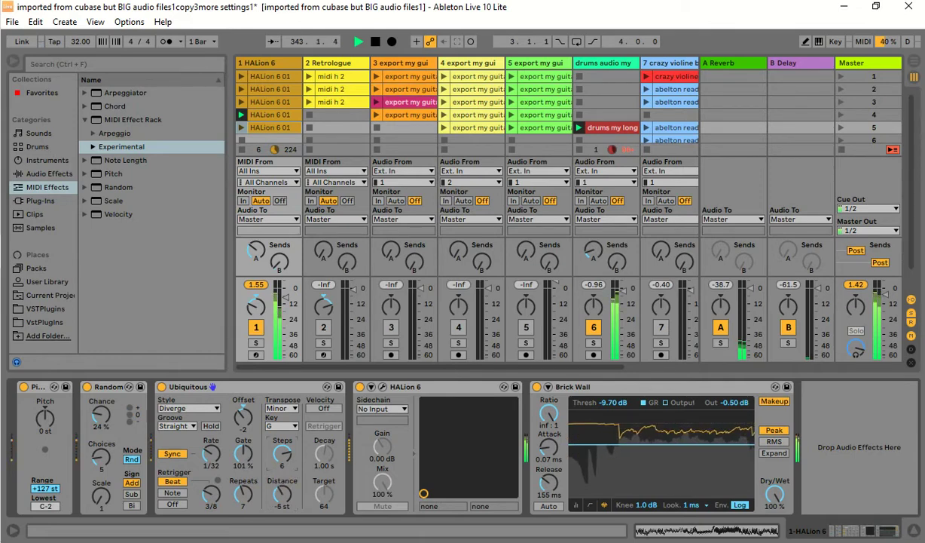
{"action": "left_click_drag", "start_coordinate": [278, 455], "coordinate": [280, 464]}
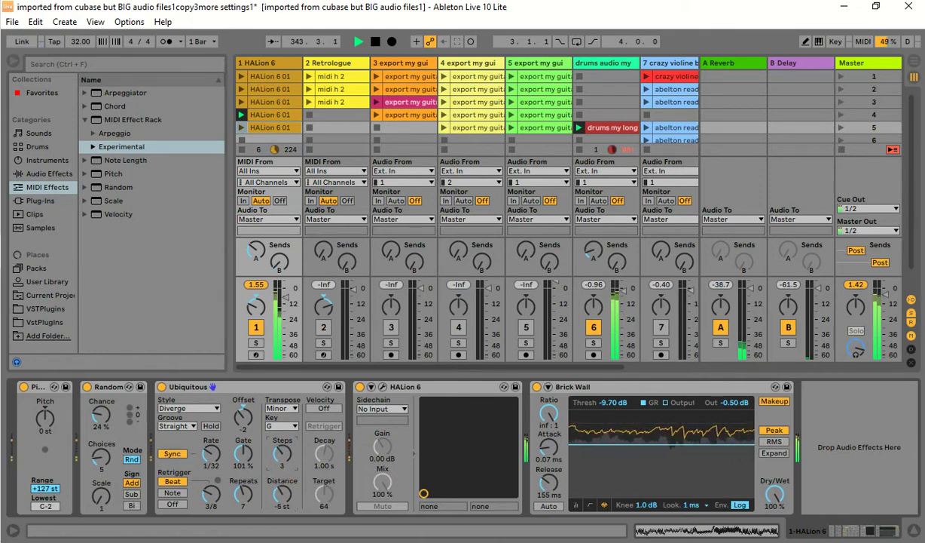
{"action": "left_click", "coordinate": [291, 427]}
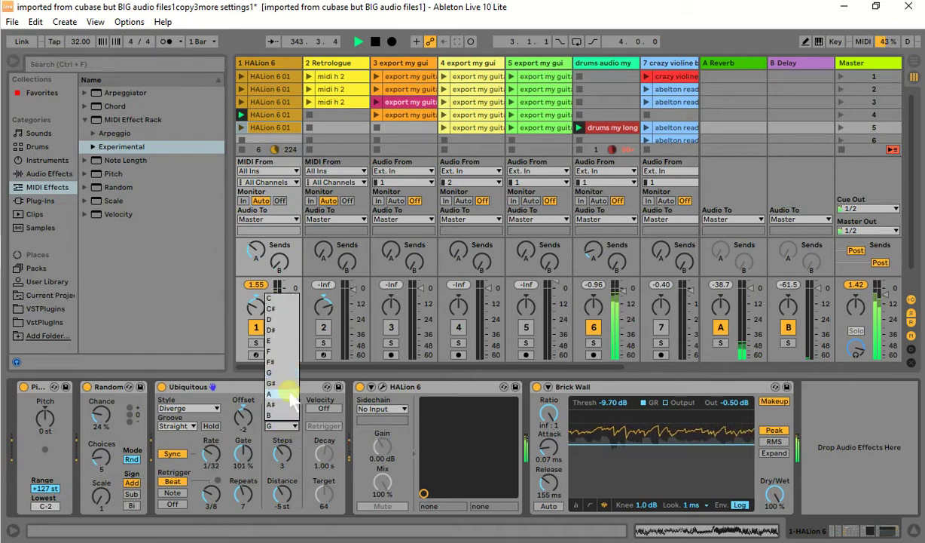
{"action": "left_click", "coordinate": [286, 395]}
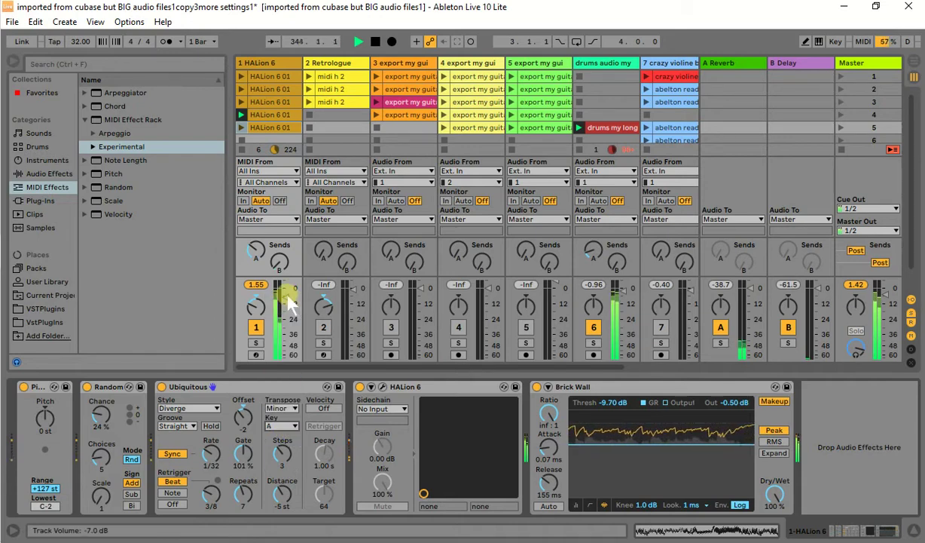
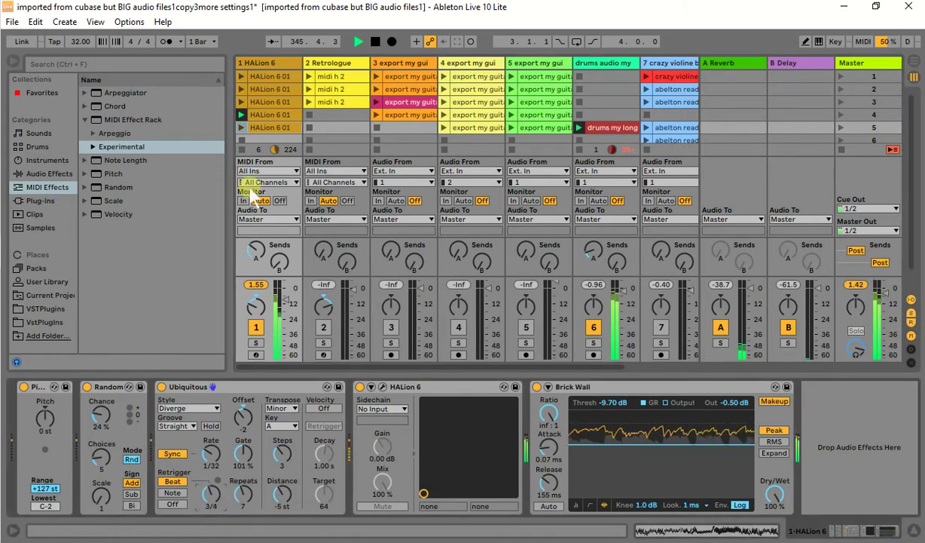
Move the playing HALion 6 clip's 56-bar loop range back to position 105.1.1
{"action": "left_click", "coordinate": [260, 106]}
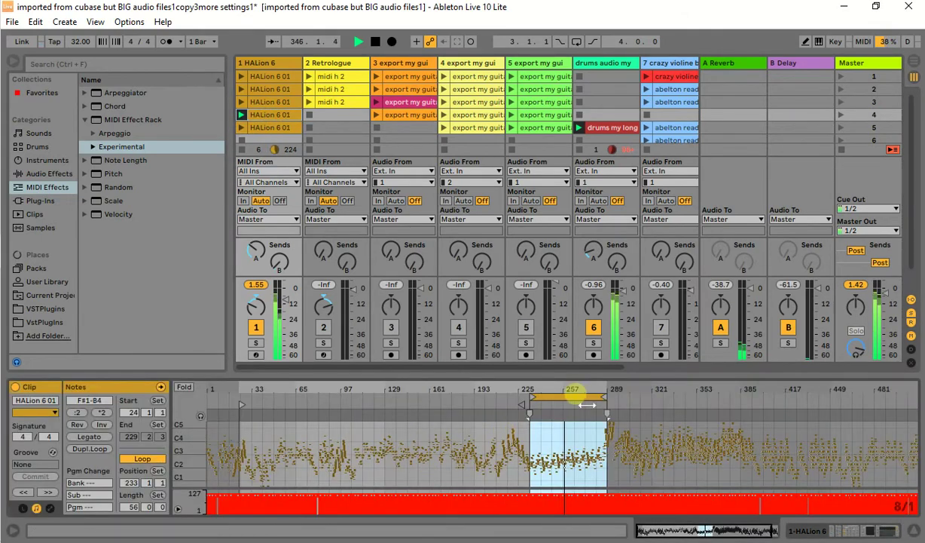
{"action": "left_click_drag", "start_coordinate": [586, 405], "coordinate": [407, 407]}
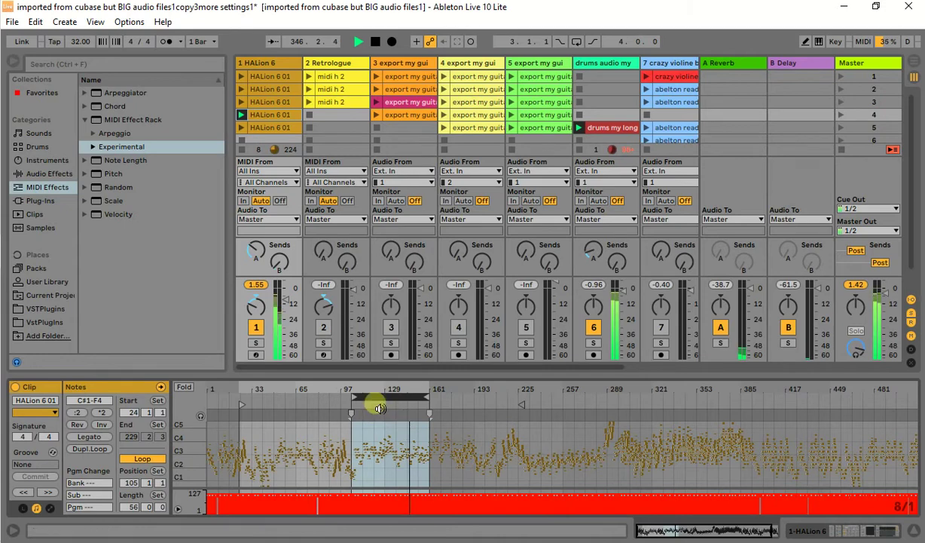
{"action": "left_click", "coordinate": [278, 116]}
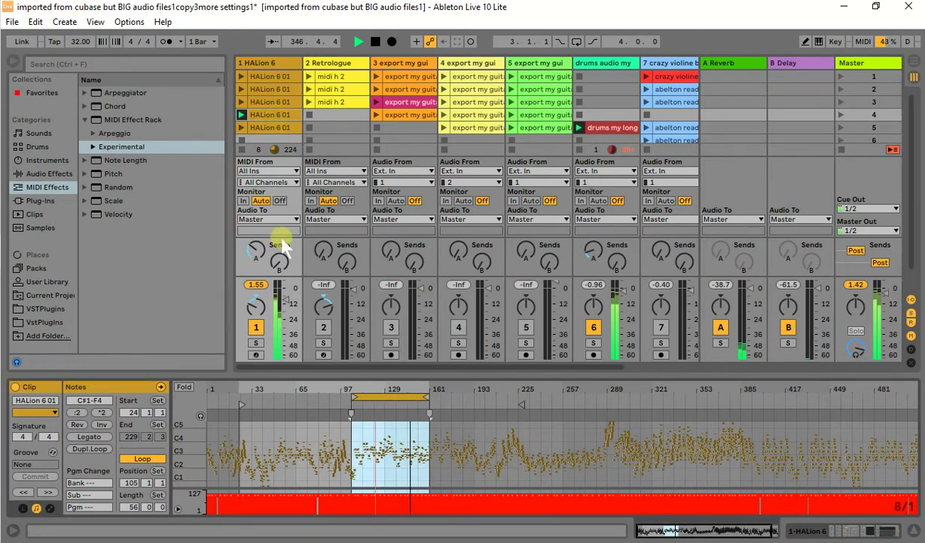
Launch the HALion 6 clip in scene 2 and raise the song tempo to 59 BPM
{"action": "left_click", "coordinate": [241, 89]}
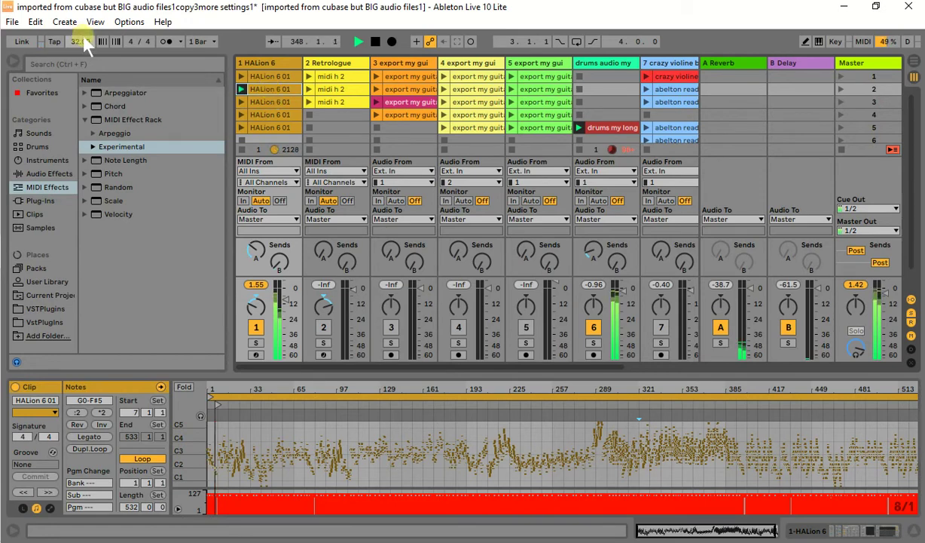
{"action": "left_click_drag", "start_coordinate": [81, 42], "coordinate": [81, 21]}
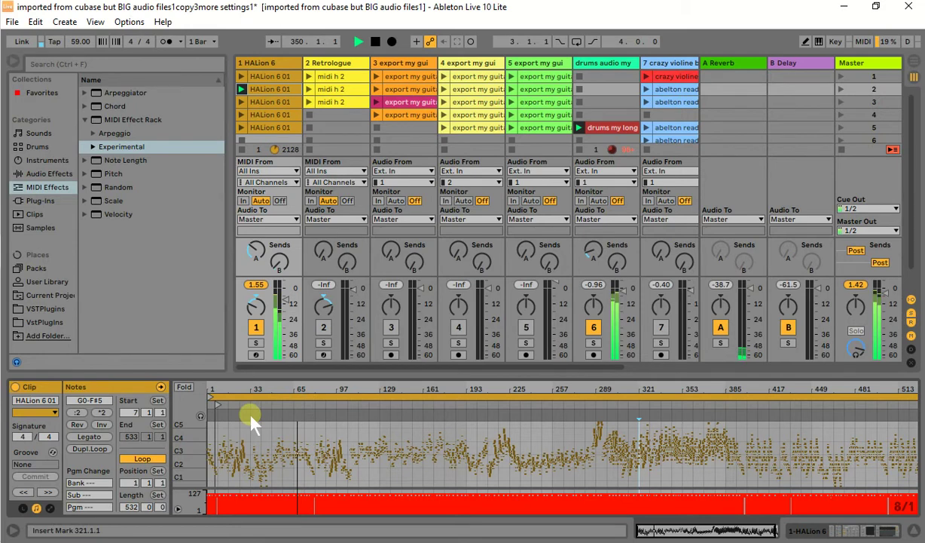
Show the HALion 6 track's device chain and slightly lower the drums track's volume
{"action": "left_click", "coordinate": [278, 63]}
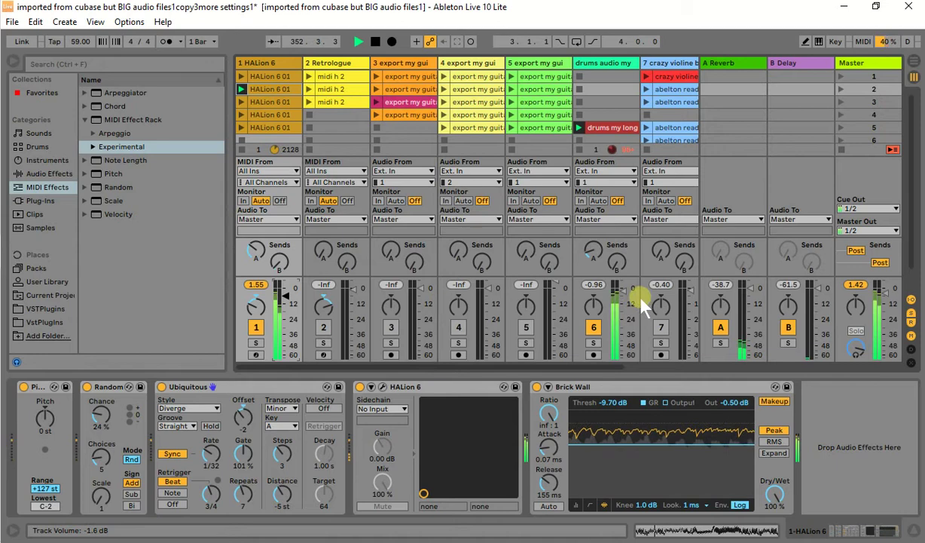
{"action": "left_click_drag", "start_coordinate": [623, 292], "coordinate": [622, 294]}
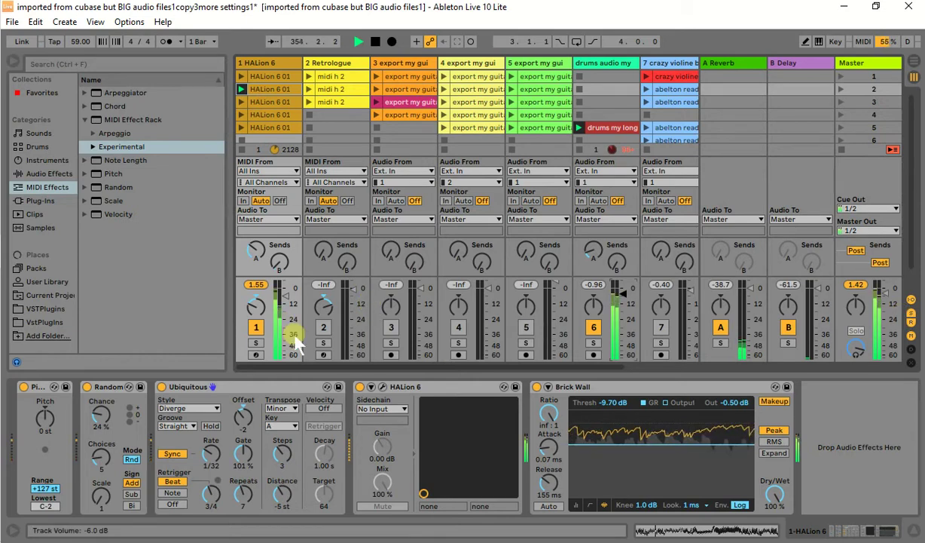
Lower the HALion 6 track's Pitch effect to -14 st and slow the song tempo to 38 BPM
{"action": "right_click", "coordinate": [44, 419]}
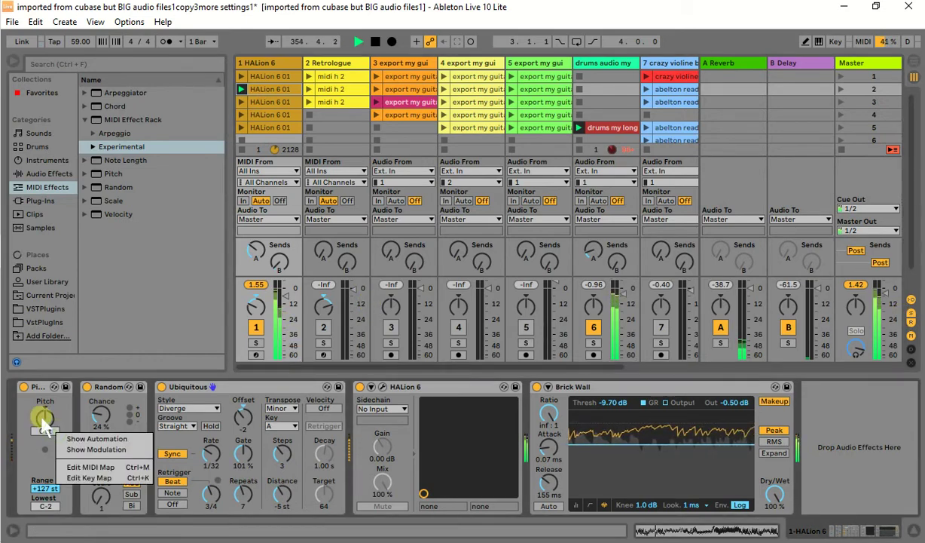
{"action": "left_click", "coordinate": [44, 418]}
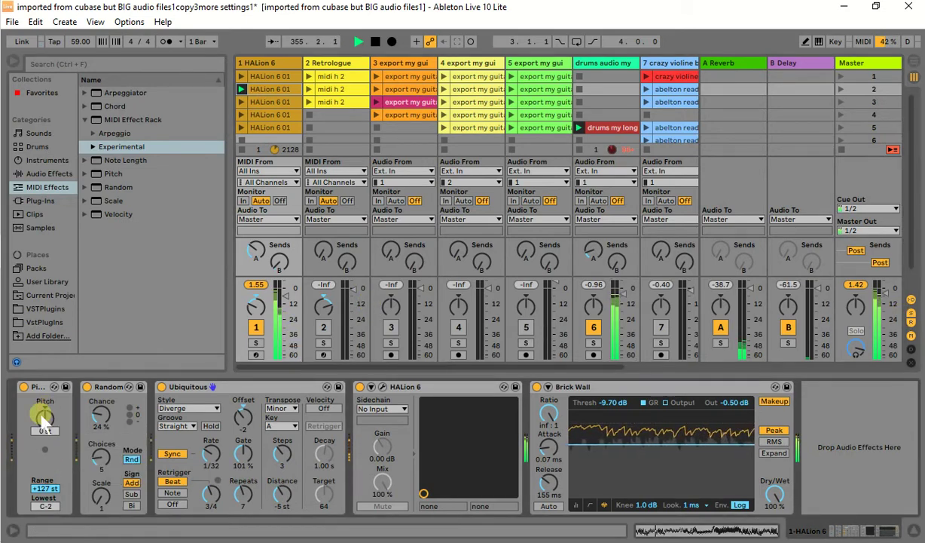
{"action": "left_click_drag", "start_coordinate": [43, 414], "coordinate": [42, 454]}
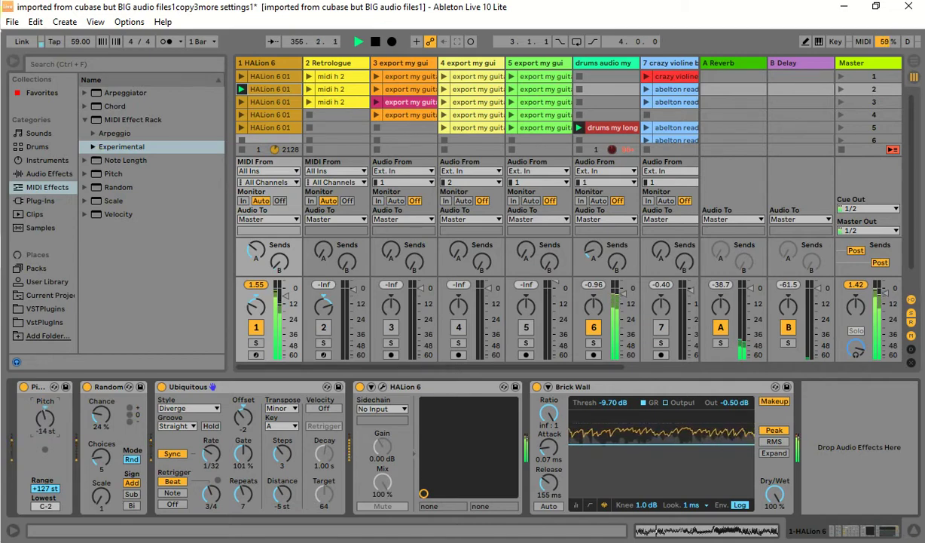
{"action": "left_click_drag", "start_coordinate": [73, 42], "coordinate": [73, 57]}
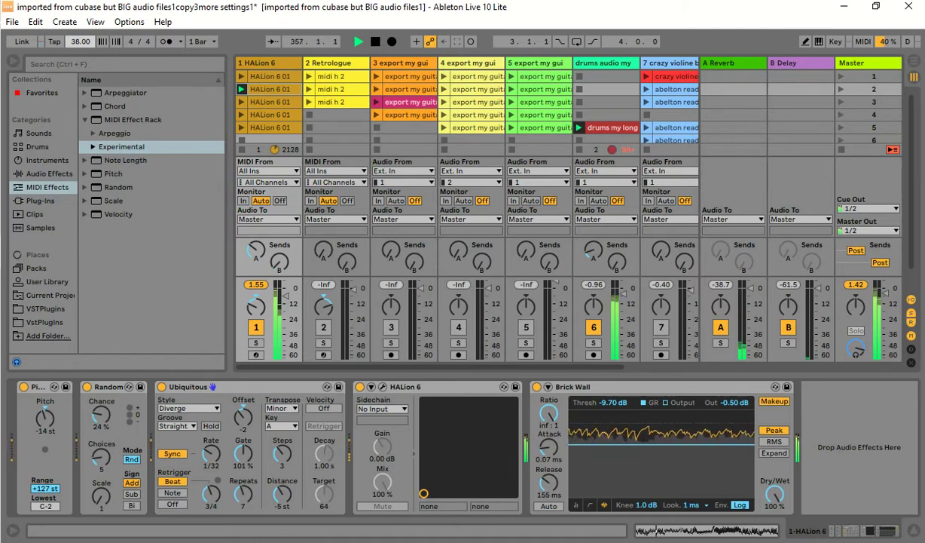
Lower the song tempo to 33 BPM and set the HALion 6 track's Pitch effect to -5 st
{"action": "left_click_drag", "start_coordinate": [74, 42], "coordinate": [74, 40]}
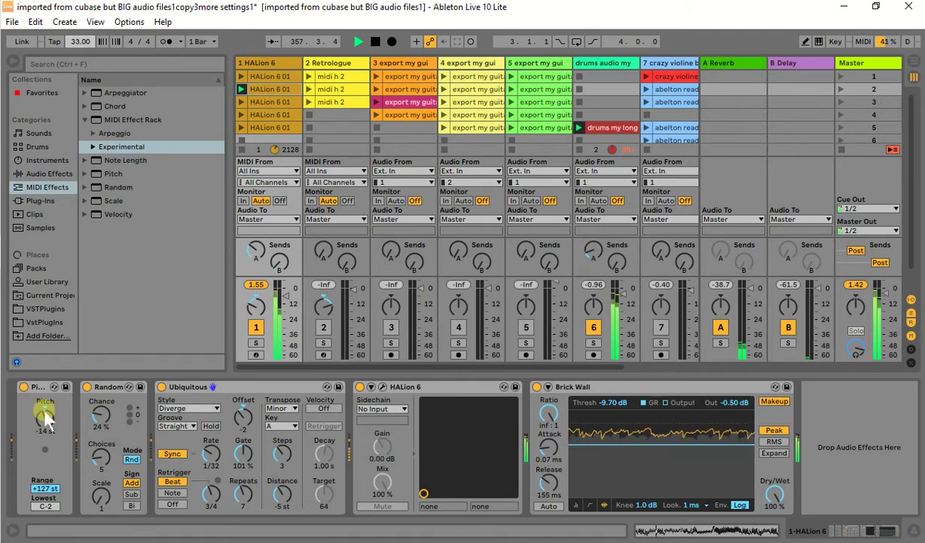
{"action": "left_click_drag", "start_coordinate": [44, 418], "coordinate": [44, 413]}
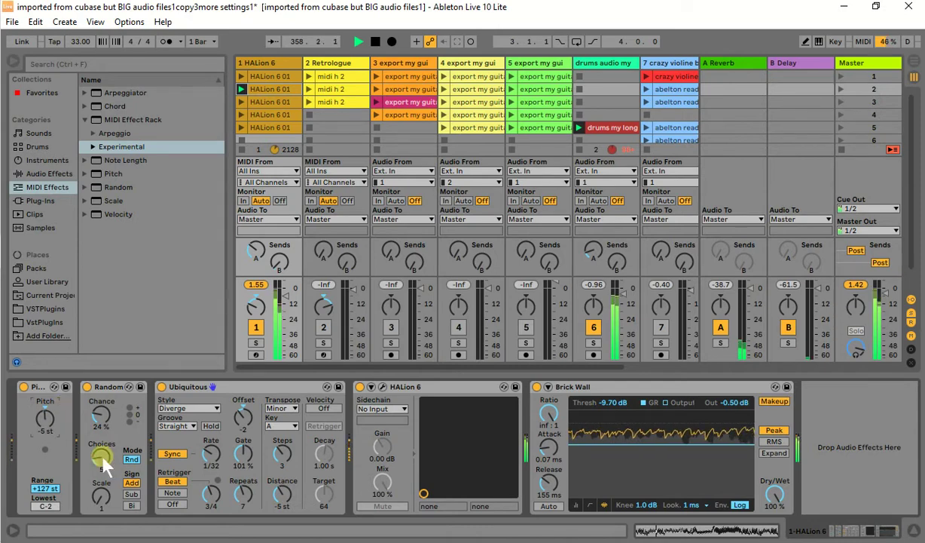
Set the Random effect on the HALion 6 track to 10 choices with a 55% chance
{"action": "left_click_drag", "start_coordinate": [103, 459], "coordinate": [104, 454]}
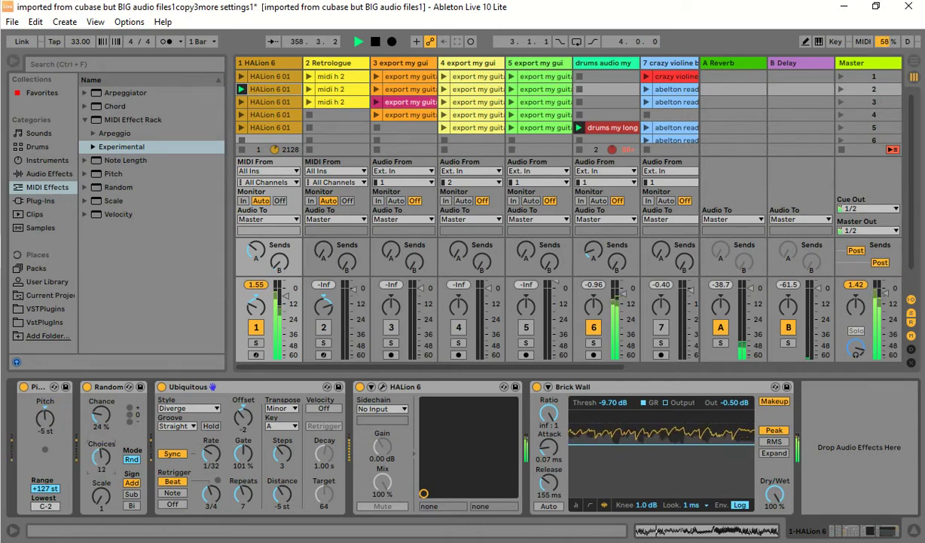
{"action": "left_click_drag", "start_coordinate": [104, 421], "coordinate": [105, 404]}
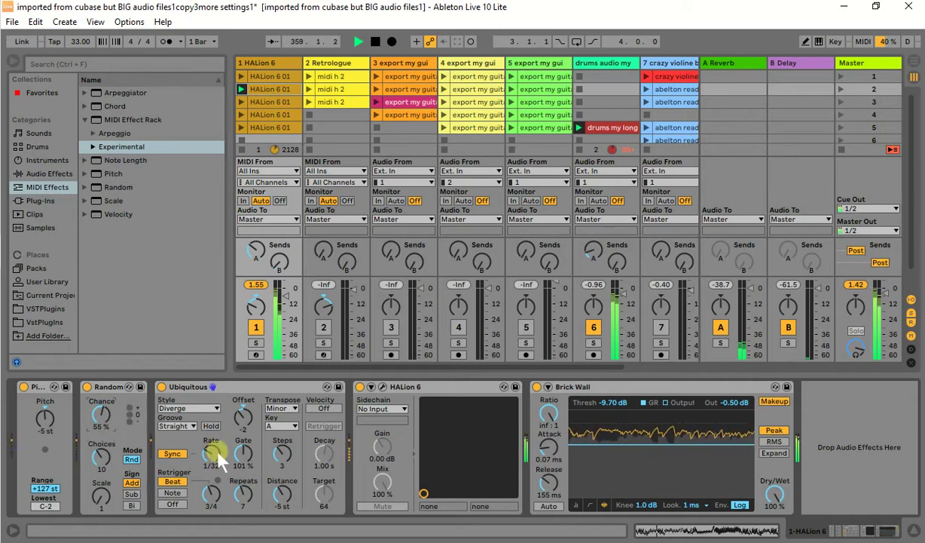
Set the Ubiquitous arpeggiator's Rate to 1/24, Gate to 67% and beat retrigger interval to 1/4
{"action": "mouse_move", "coordinate": [212, 453]}
{"action": "left_mouse_down"}
{"action": "mouse_move", "coordinate": [212, 440]}
{"action": "mouse_move", "coordinate": [211, 456]}
{"action": "mouse_move", "coordinate": [242, 459]}
{"action": "mouse_move", "coordinate": [242, 480]}
{"action": "mouse_move", "coordinate": [212, 455]}
{"action": "left_mouse_up"}
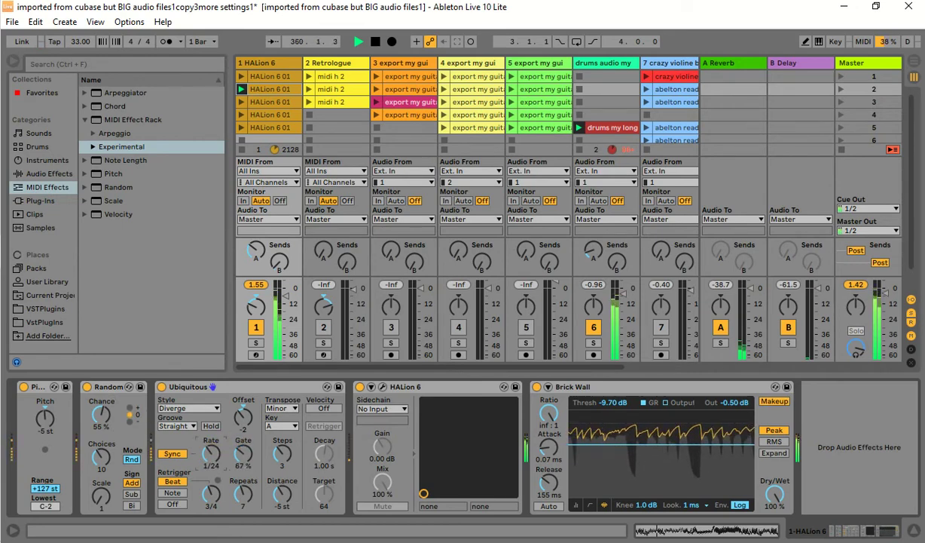
{"action": "left_click", "coordinate": [210, 454]}
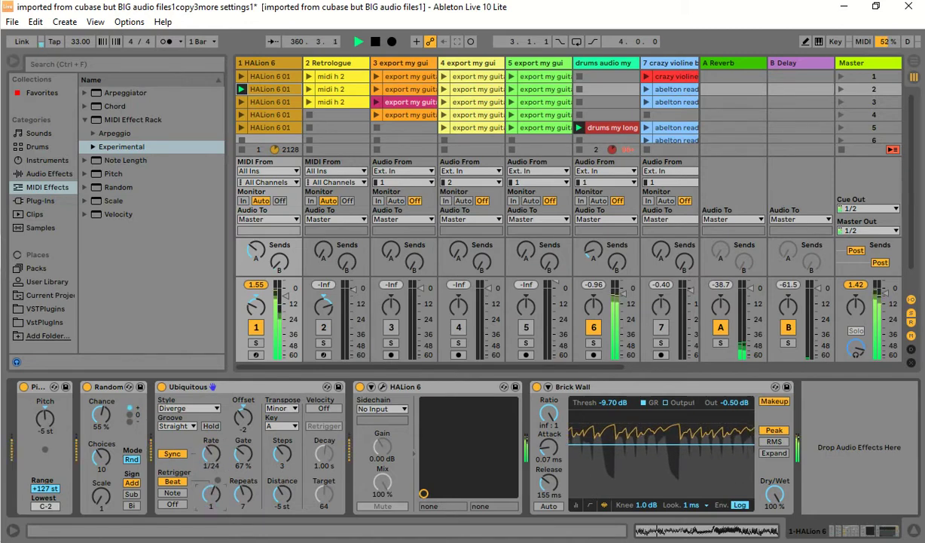
{"action": "mouse_move", "coordinate": [211, 494]}
{"action": "left_mouse_down"}
{"action": "mouse_move", "coordinate": [211, 480]}
{"action": "mouse_move", "coordinate": [211, 528]}
{"action": "mouse_move", "coordinate": [211, 506]}
{"action": "left_mouse_up"}
{"action": "mouse_move", "coordinate": [207, 455]}
{"action": "left_mouse_down"}
{"action": "mouse_move", "coordinate": [207, 445]}
{"action": "mouse_move", "coordinate": [207, 454]}
{"action": "left_mouse_up"}
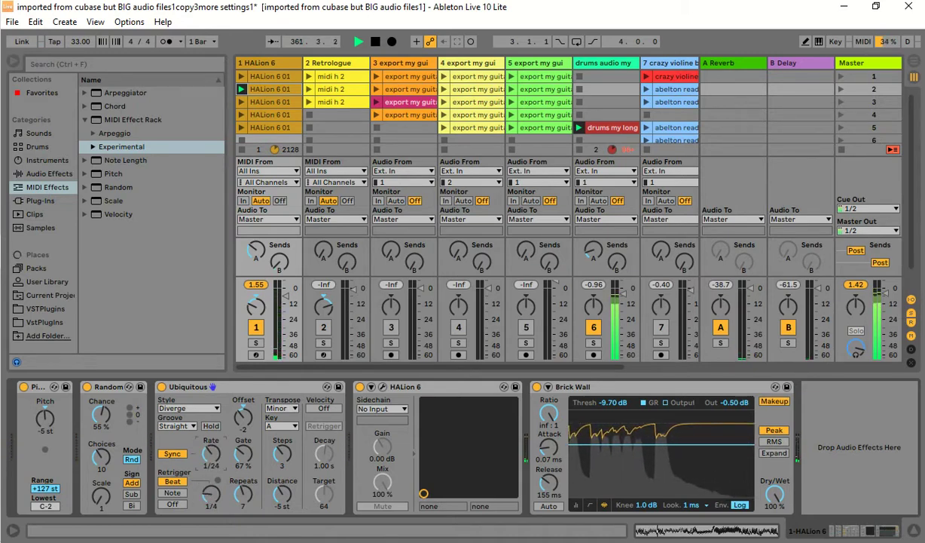
{"action": "left_click", "coordinate": [44, 422]}
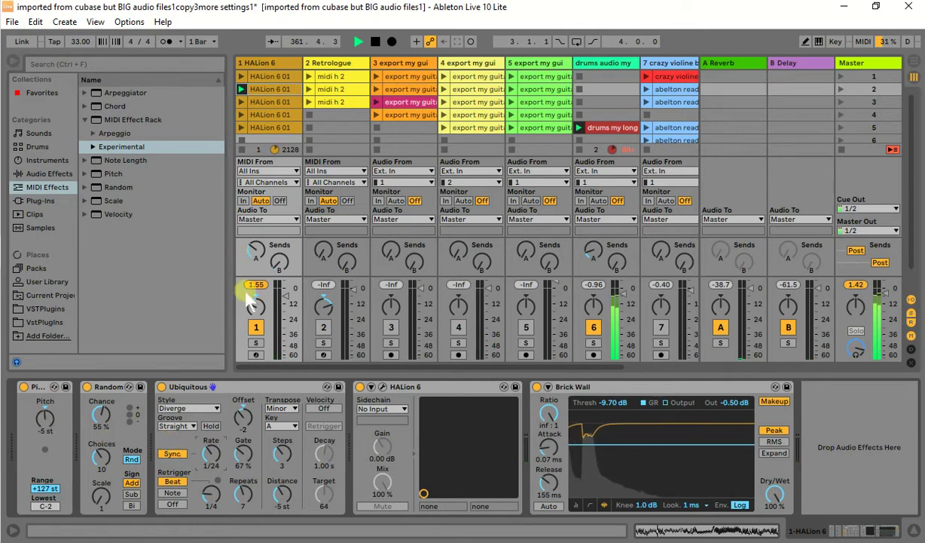
Inspect the notes of the playing HALion 6 clip and return to the track's device chain
{"action": "left_click", "coordinate": [268, 87]}
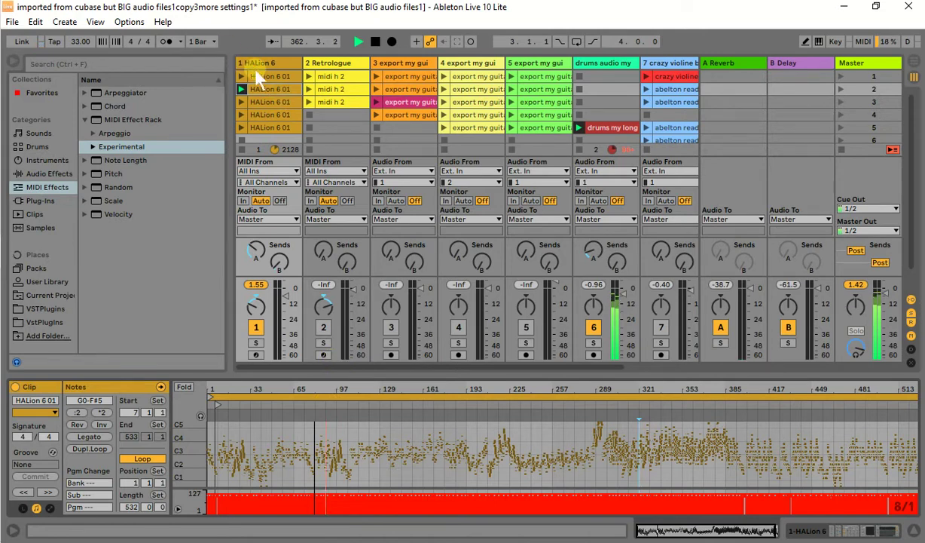
{"action": "left_click", "coordinate": [262, 89]}
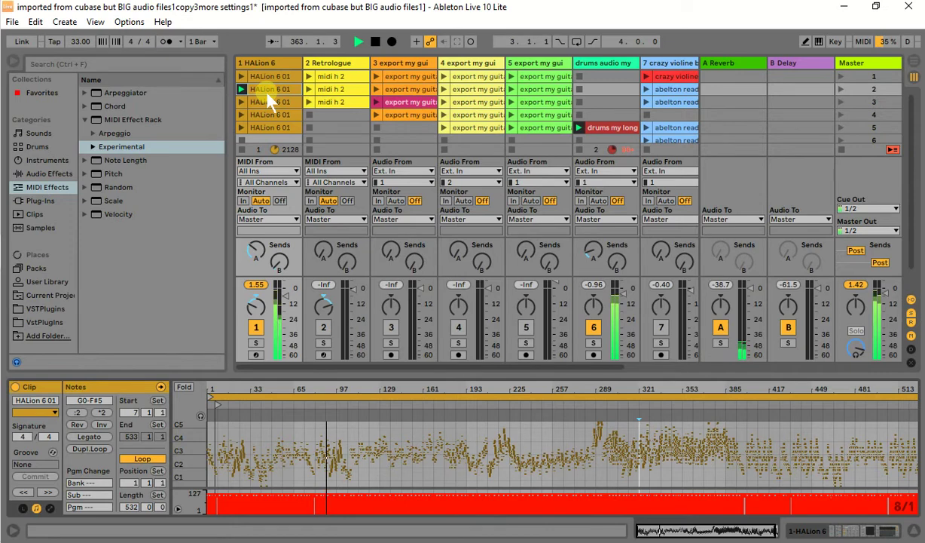
{"action": "double_click", "coordinate": [276, 63]}
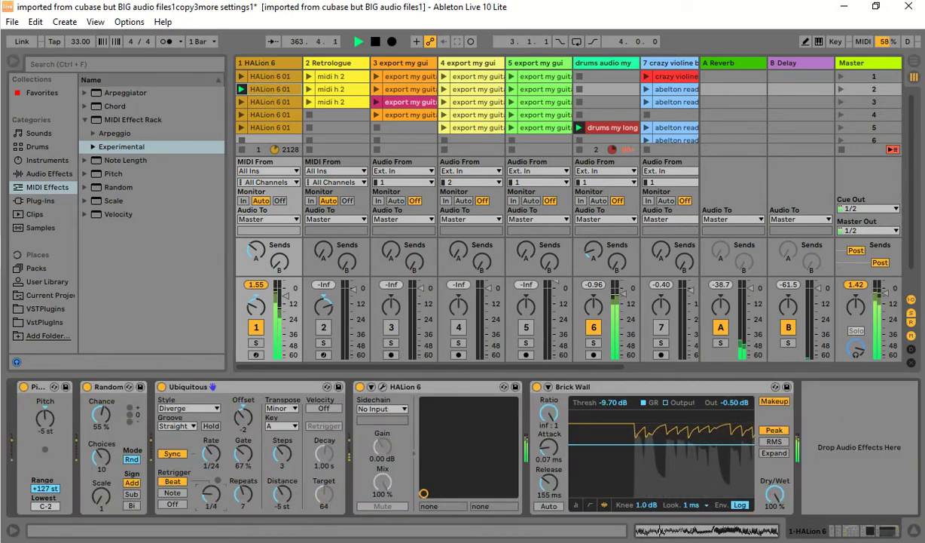
Set the Ubiquitous arpeggiator's Rate to 1/48, Gate to 61% and beat retrigger interval to 1/8
{"action": "left_click_drag", "start_coordinate": [214, 452], "coordinate": [213, 445]}
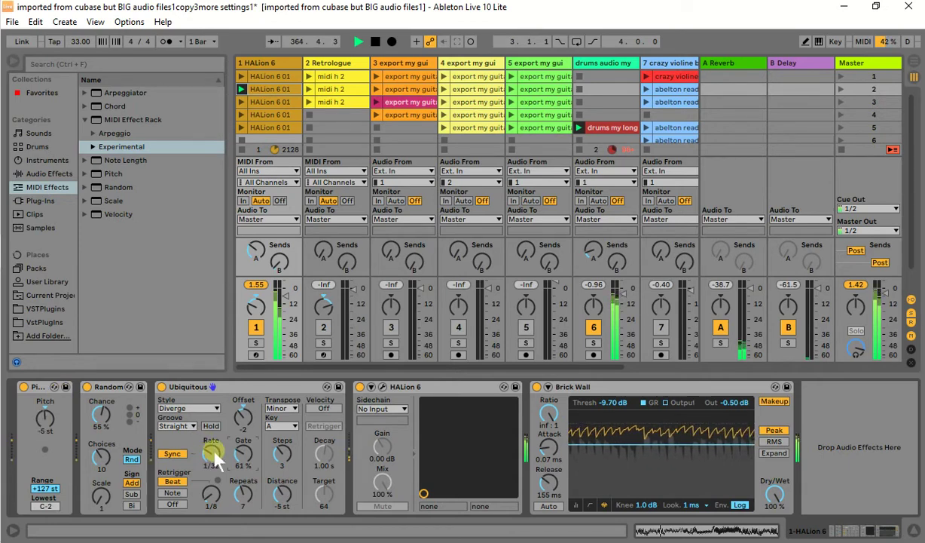
{"action": "left_click_drag", "start_coordinate": [206, 452], "coordinate": [207, 459]}
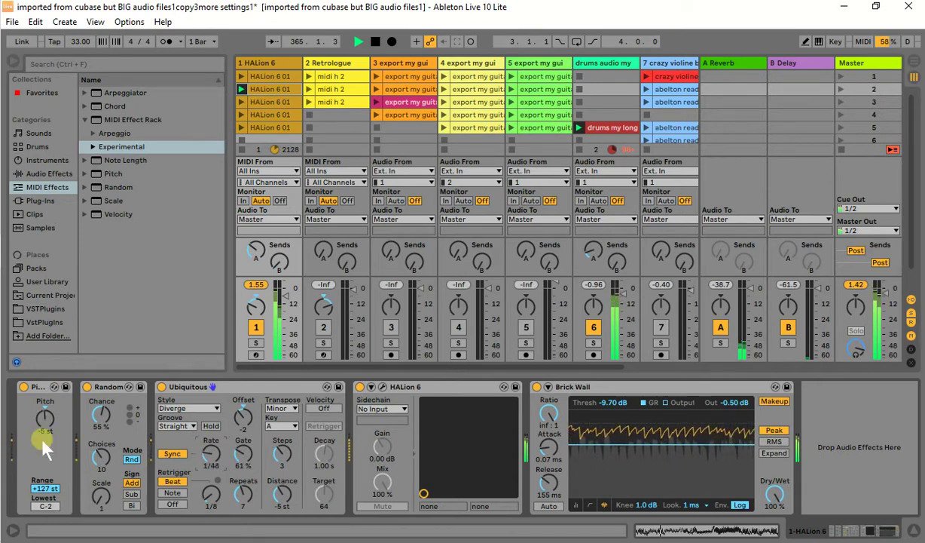
Raise the Pitch effect to +17 st and the song tempo to 71 BPM
{"action": "left_click_drag", "start_coordinate": [45, 416], "coordinate": [40, 395]}
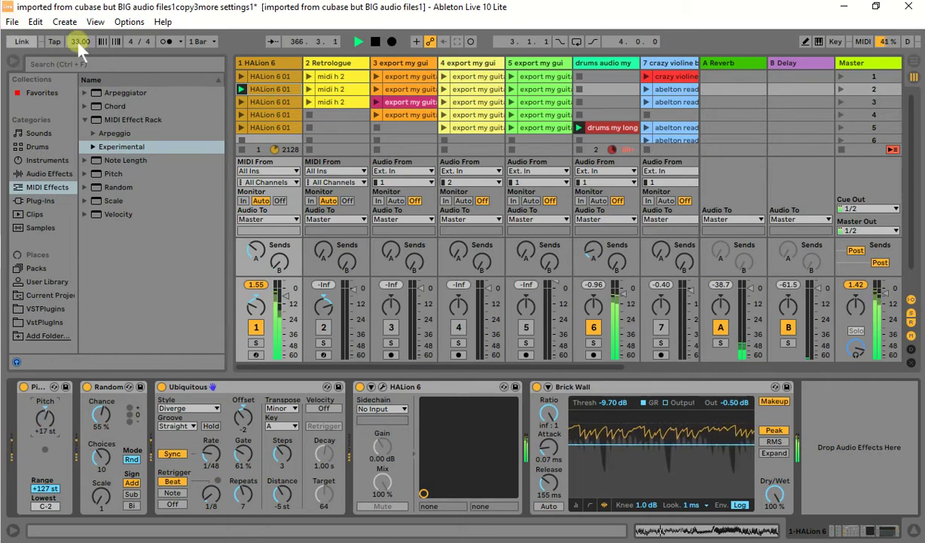
{"action": "left_click_drag", "start_coordinate": [74, 39], "coordinate": [74, 21]}
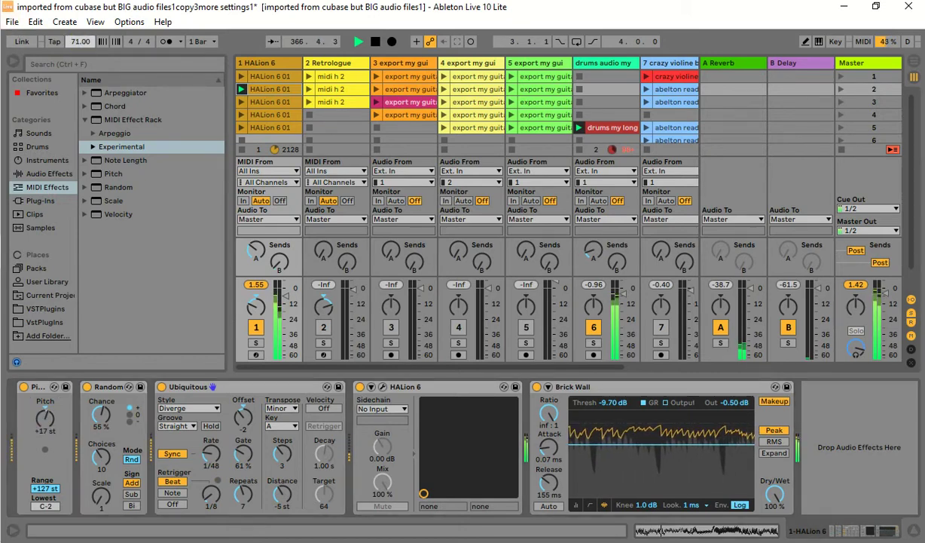
Set the Ubiquitous arpeggiator's Rate to 1/32, Gate to 66%, beat retrigger interval to 7/8, Repeats to 3 and Distance to -4 st
{"action": "left_click_drag", "start_coordinate": [245, 455], "coordinate": [215, 451]}
{"action": "left_click_drag", "start_coordinate": [212, 495], "coordinate": [211, 487]}
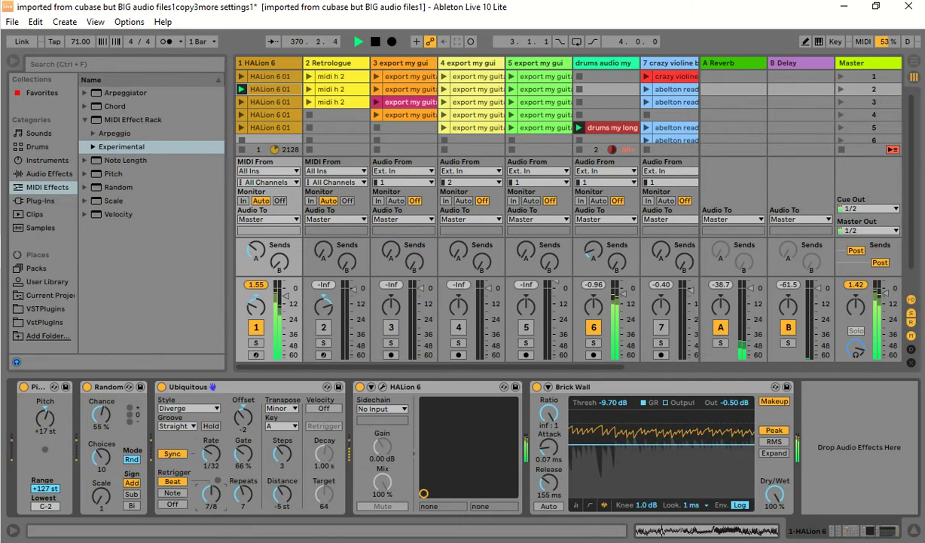
{"action": "mouse_move", "coordinate": [242, 494]}
{"action": "left_mouse_down"}
{"action": "mouse_move", "coordinate": [243, 483]}
{"action": "mouse_move", "coordinate": [243, 501]}
{"action": "left_mouse_up"}
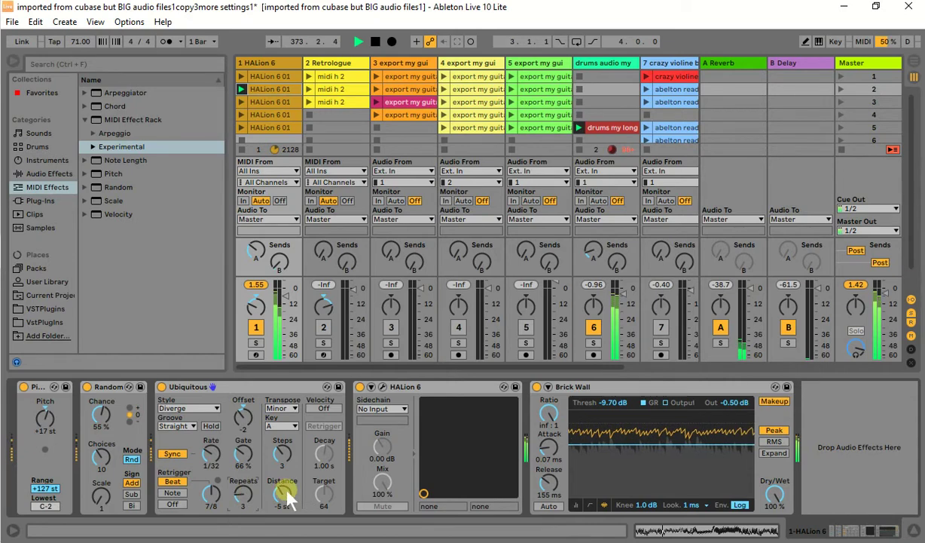
{"action": "left_click_drag", "start_coordinate": [288, 493], "coordinate": [281, 457]}
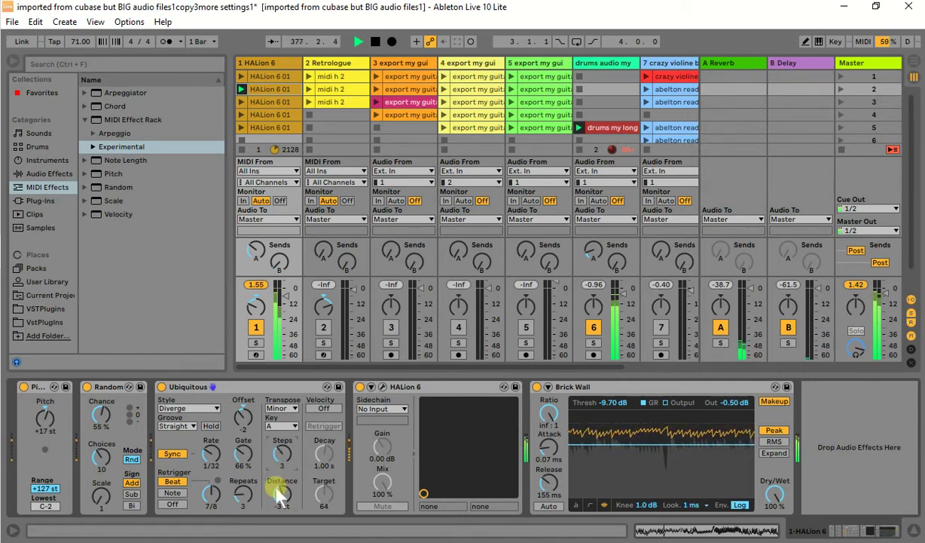
{"action": "left_click_drag", "start_coordinate": [279, 489], "coordinate": [281, 495]}
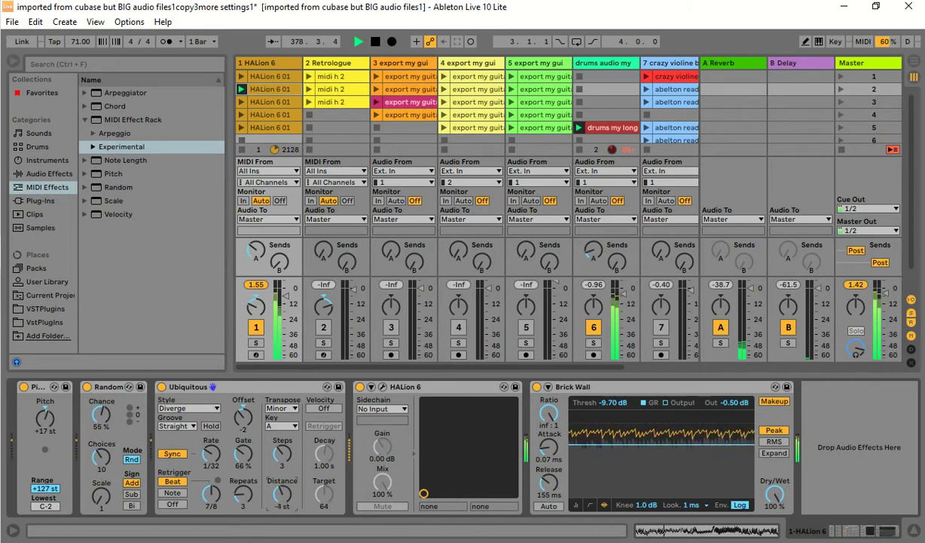
Set the Pitch effect to -7 st and the arpeggiator's Gate to 59% and Rate to 1/12
{"action": "left_click_drag", "start_coordinate": [206, 454], "coordinate": [207, 445]}
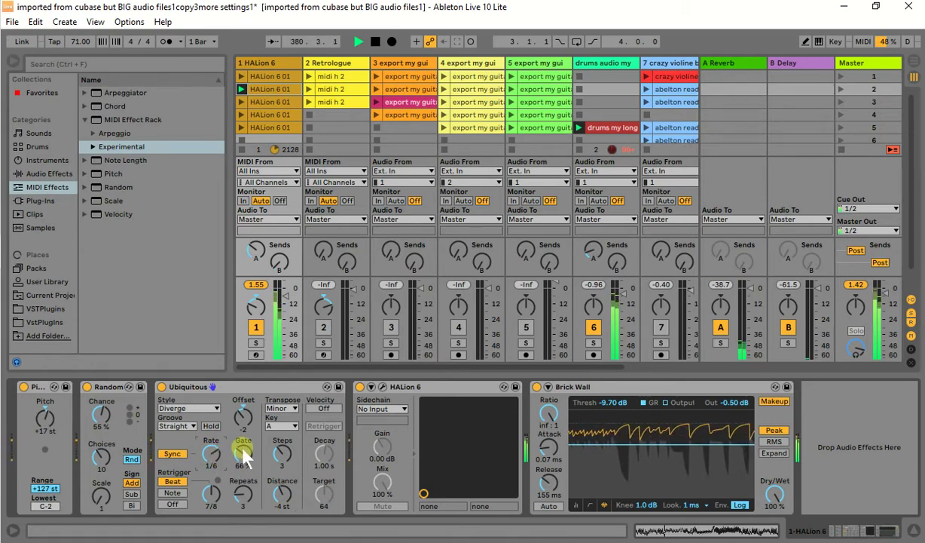
{"action": "left_click_drag", "start_coordinate": [243, 453], "coordinate": [215, 461]}
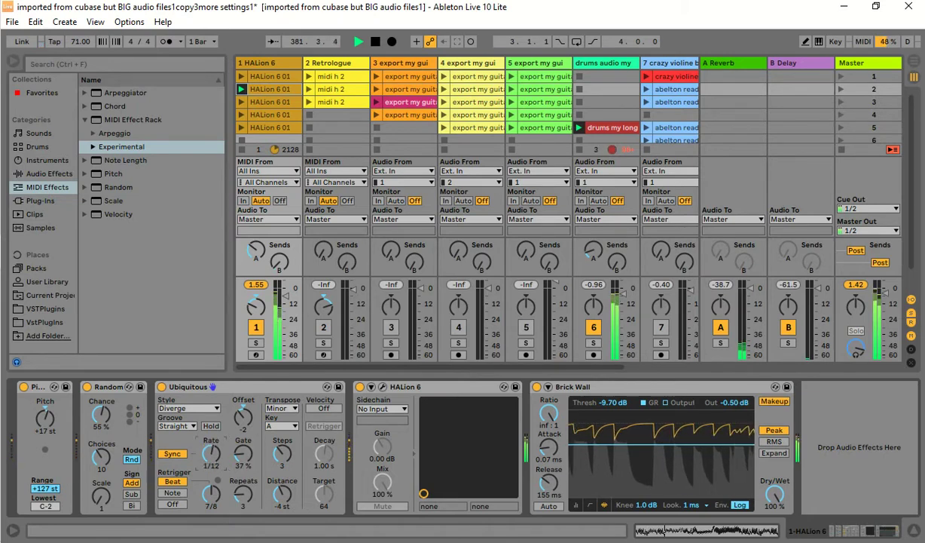
{"action": "left_click_drag", "start_coordinate": [37, 411], "coordinate": [37, 428]}
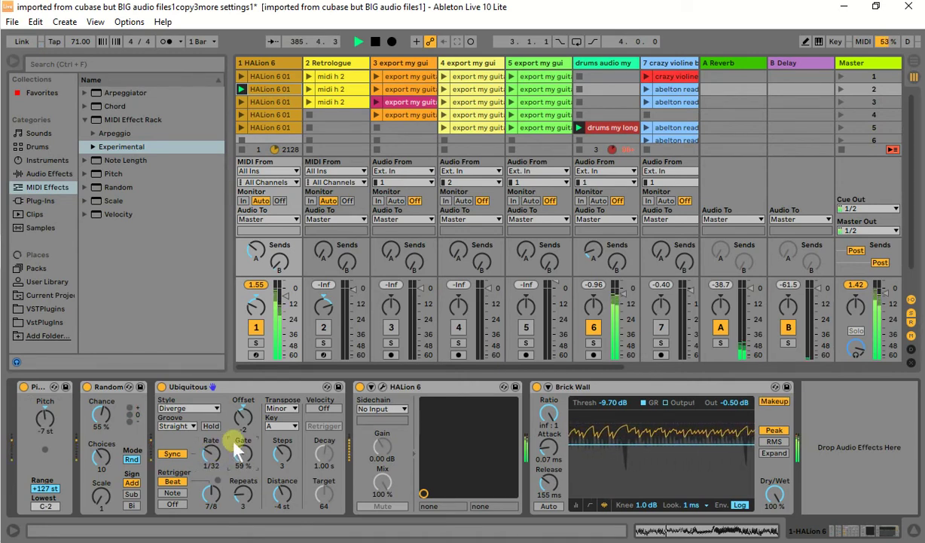
{"action": "left_click_drag", "start_coordinate": [208, 450], "coordinate": [207, 438]}
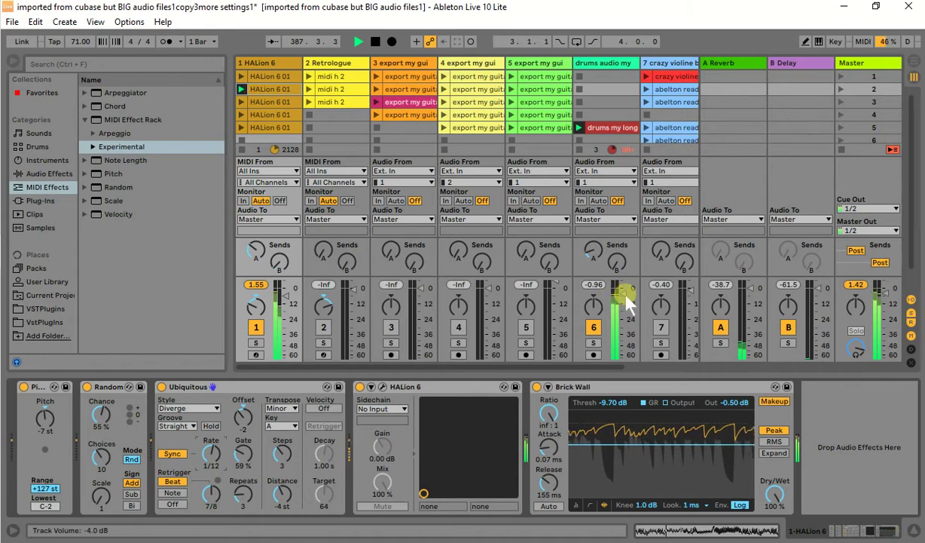
Nudge the drum track's volume to -4.0 dB and move its playing clip's loop region to begin around bar 103
{"action": "left_click_drag", "start_coordinate": [626, 304], "coordinate": [626, 301]}
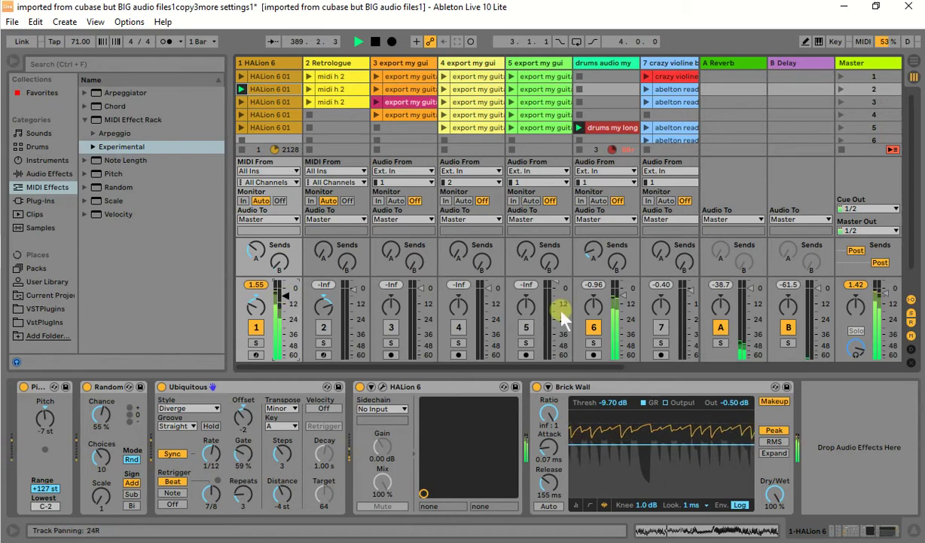
{"action": "left_click_drag", "start_coordinate": [620, 294], "coordinate": [620, 296]}
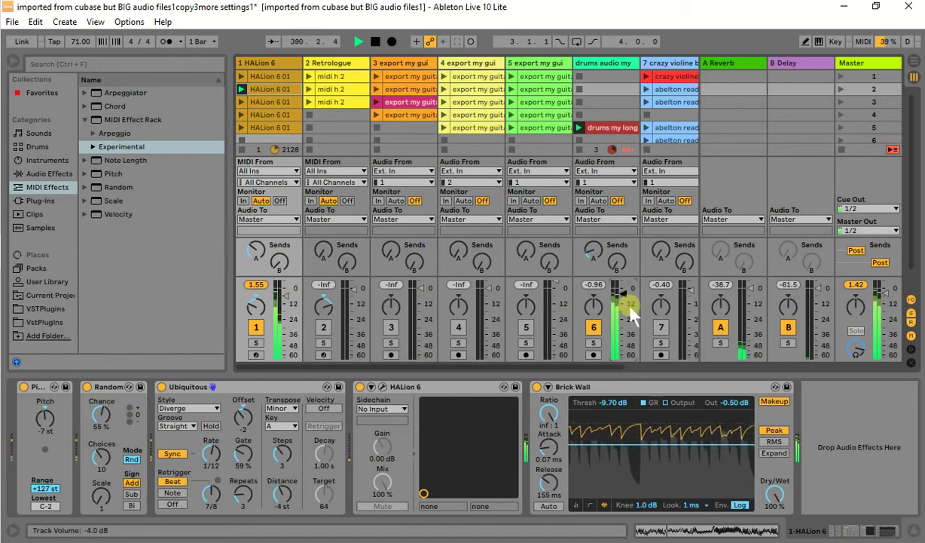
{"action": "left_click", "coordinate": [595, 127]}
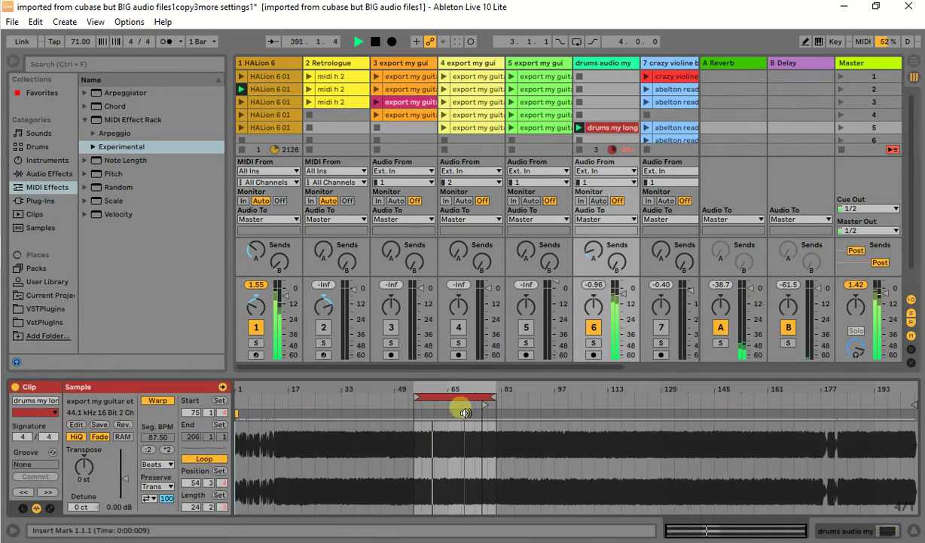
{"action": "left_click_drag", "start_coordinate": [465, 412], "coordinate": [627, 399]}
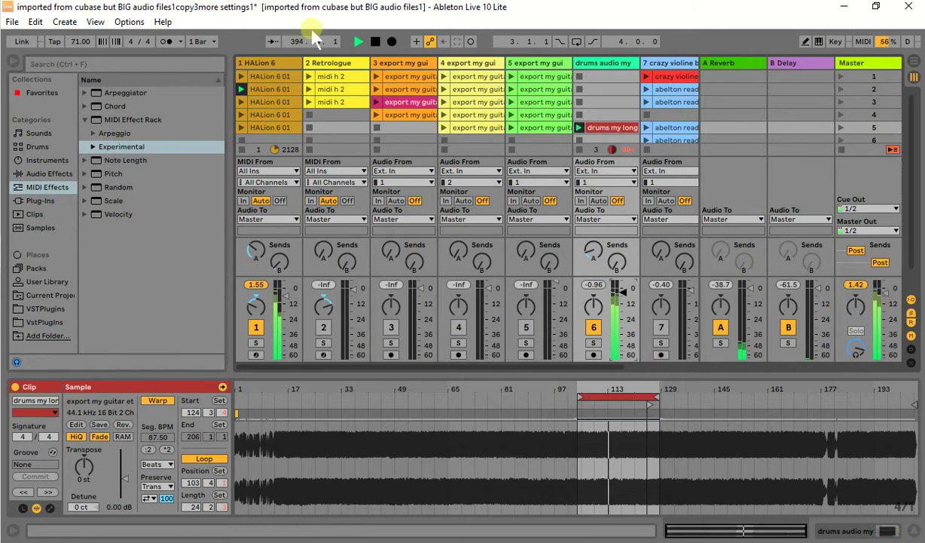
Set the HALion 6 track's arpeggiator Rate to 1/24 and toggle the track off and back on
{"action": "double_click", "coordinate": [261, 63]}
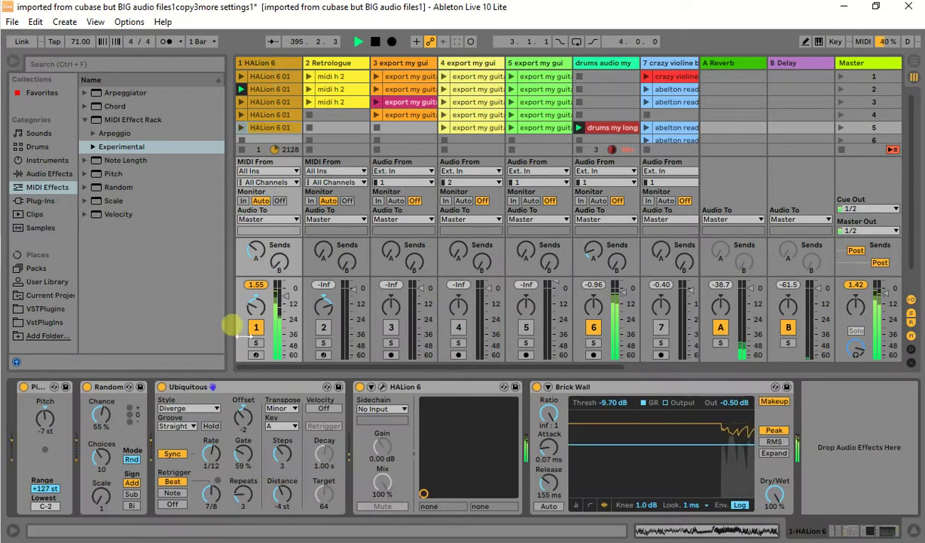
{"action": "left_click_drag", "start_coordinate": [212, 452], "coordinate": [212, 439]}
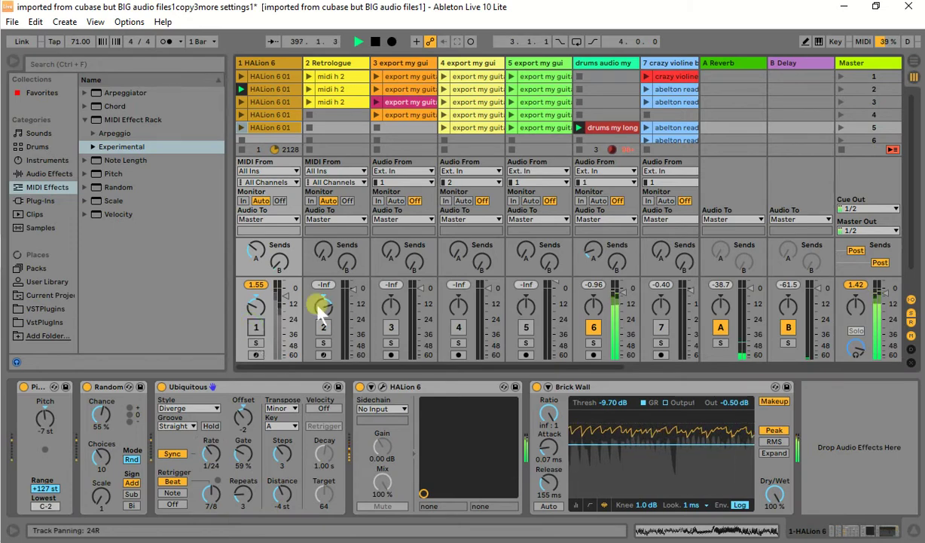
{"action": "left_click", "coordinate": [256, 327]}
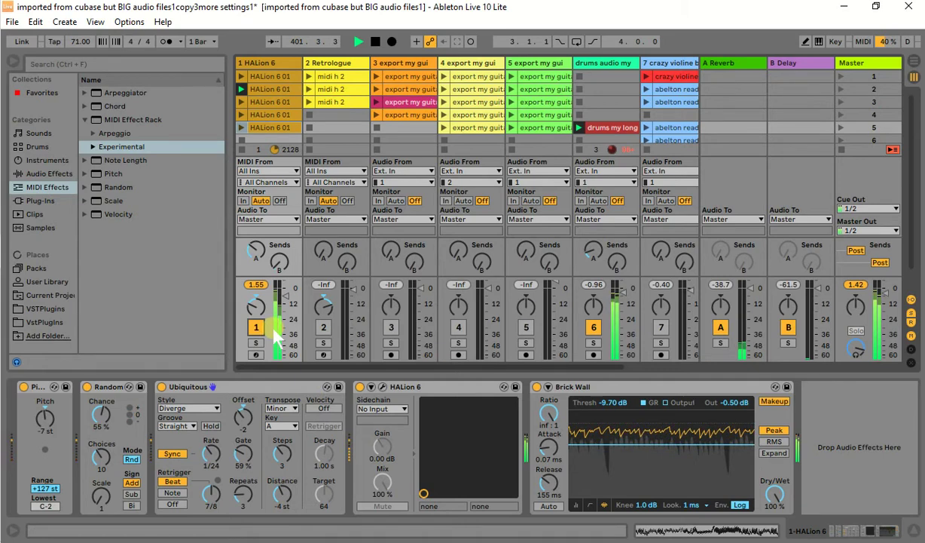
Set Pitch to +4 st and the arpeggiator's Rate to 1/32, Gate to 99%, beat retrigger interval to 3/8, Repeats to 7 and Distance to -3 st
{"action": "mouse_move", "coordinate": [211, 453]}
{"action": "left_mouse_down"}
{"action": "mouse_move", "coordinate": [211, 430]}
{"action": "mouse_move", "coordinate": [210, 467]}
{"action": "mouse_move", "coordinate": [207, 453]}
{"action": "left_mouse_up"}
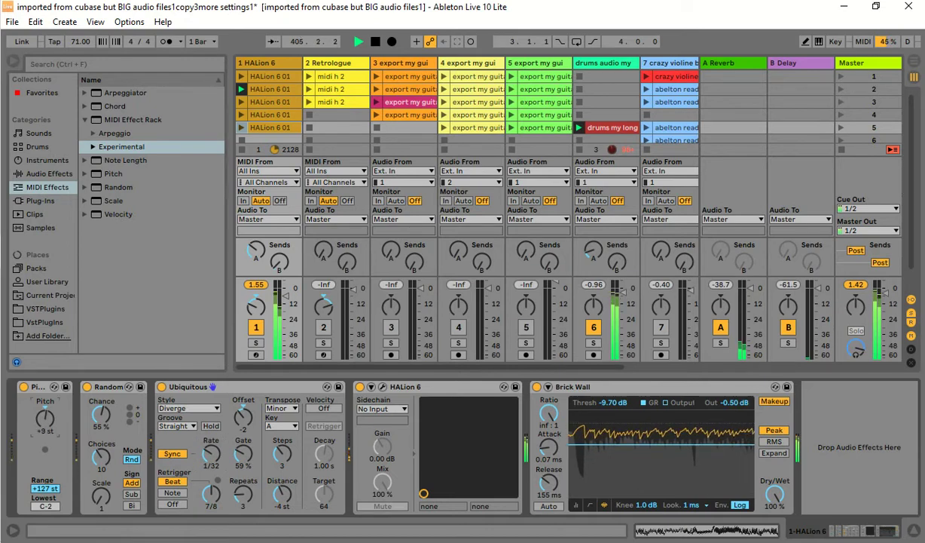
{"action": "left_click_drag", "start_coordinate": [45, 418], "coordinate": [45, 426]}
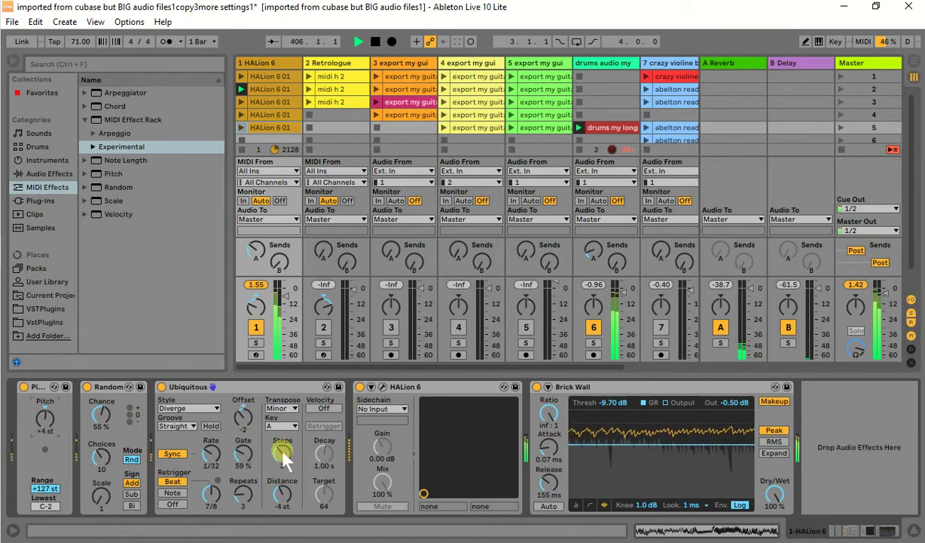
{"action": "left_click_drag", "start_coordinate": [239, 455], "coordinate": [211, 453]}
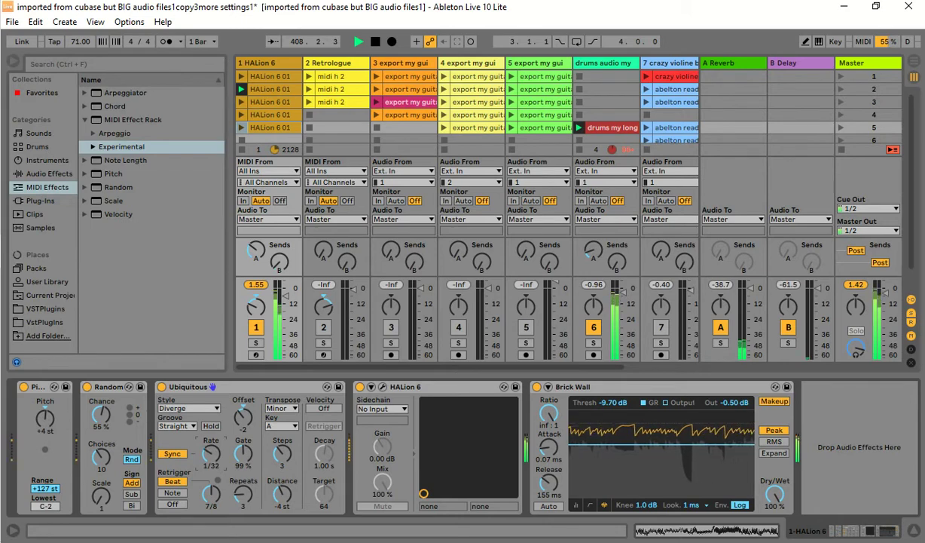
{"action": "left_click_drag", "start_coordinate": [220, 507], "coordinate": [239, 489]}
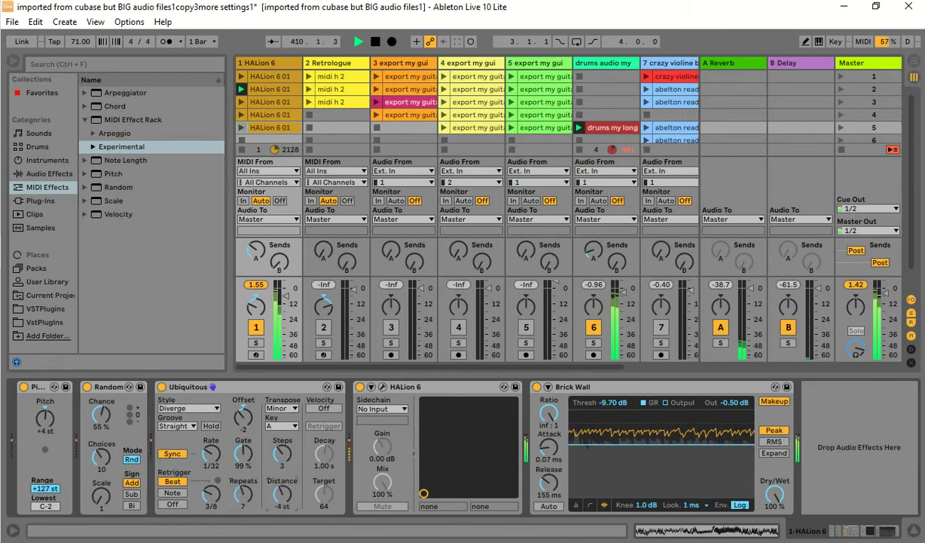
{"action": "mouse_move", "coordinate": [281, 493]}
{"action": "left_mouse_down"}
{"action": "mouse_move", "coordinate": [282, 482]}
{"action": "mouse_move", "coordinate": [281, 499]}
{"action": "left_mouse_up"}
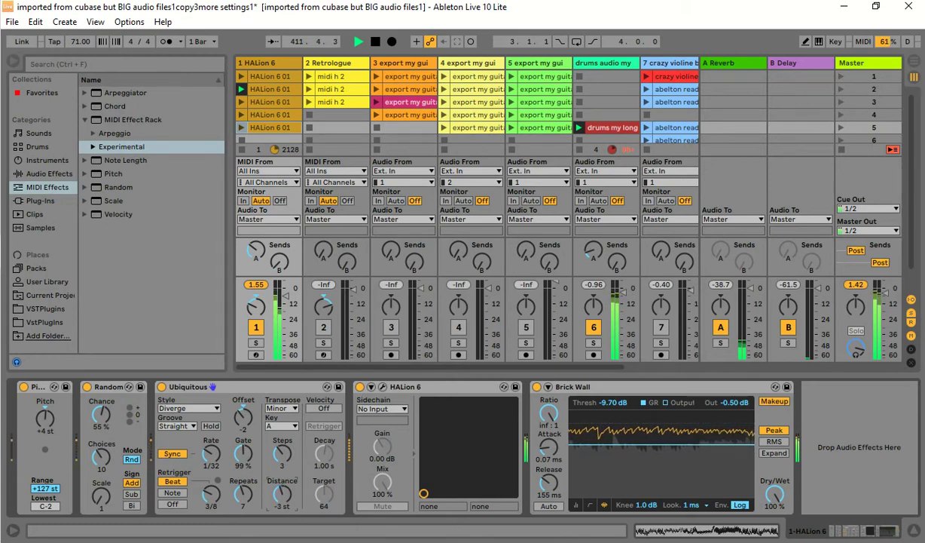
Set the arpeggiator's transpose Steps to 5 and its Key to D on the HALion 6 track
{"action": "left_click", "coordinate": [282, 455]}
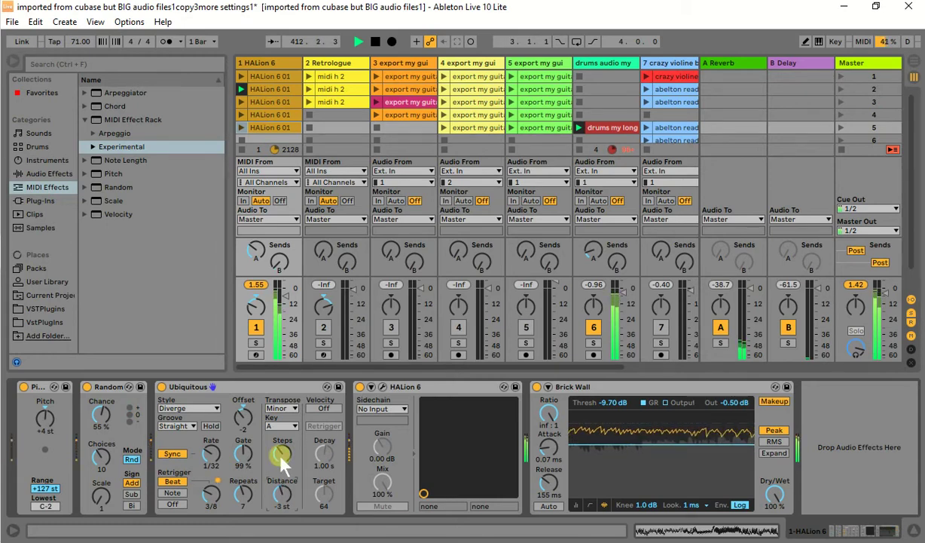
{"action": "left_click_drag", "start_coordinate": [281, 455], "coordinate": [281, 446]}
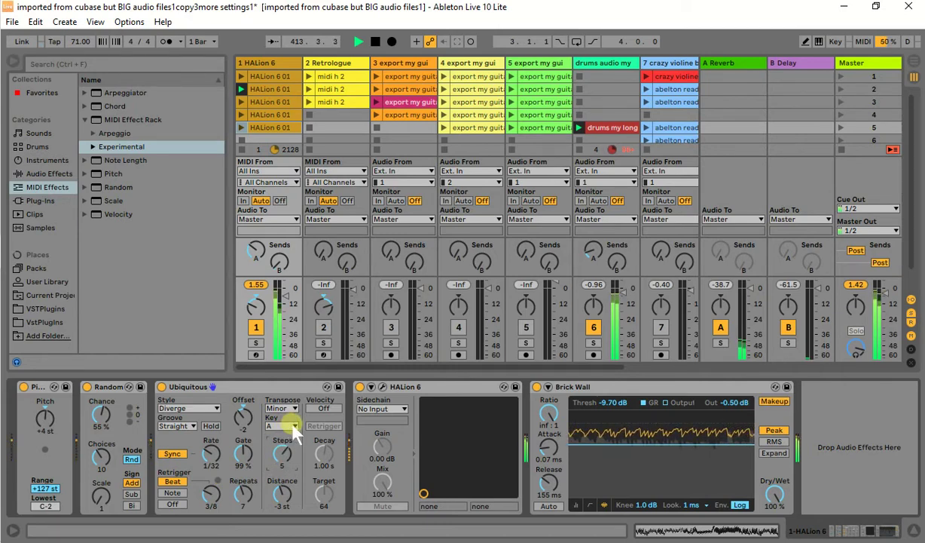
{"action": "left_click", "coordinate": [291, 426]}
{"action": "left_click", "coordinate": [280, 420]}
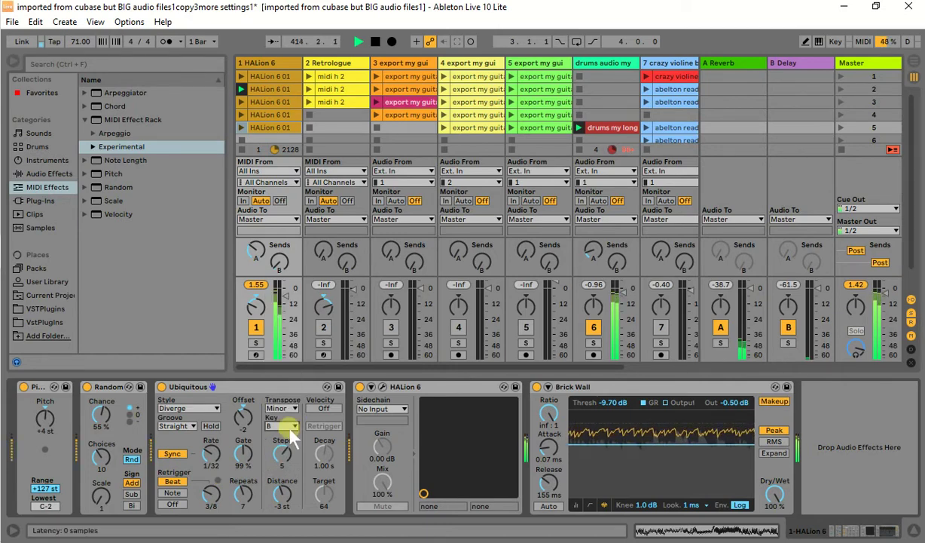
{"action": "left_click", "coordinate": [294, 427]}
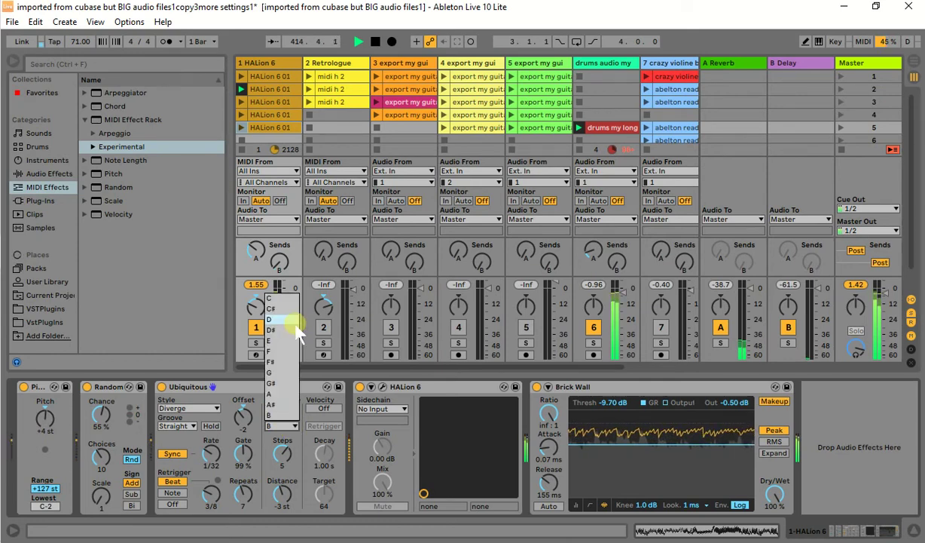
{"action": "left_click", "coordinate": [296, 321]}
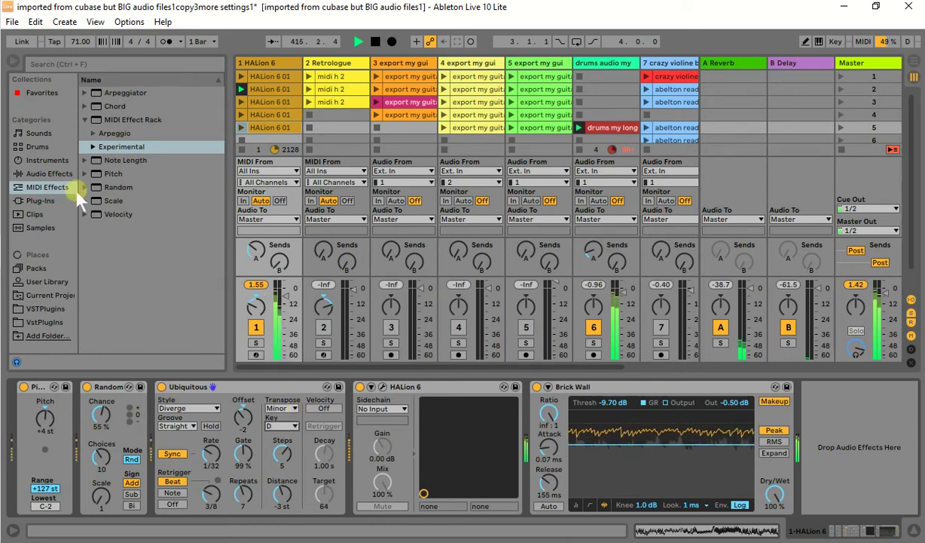
Insert the Harmonis Minor Scale.adv preset from the Scale MIDI effects between the arpeggiator and the HALion 6 instrument
{"action": "left_click", "coordinate": [41, 201]}
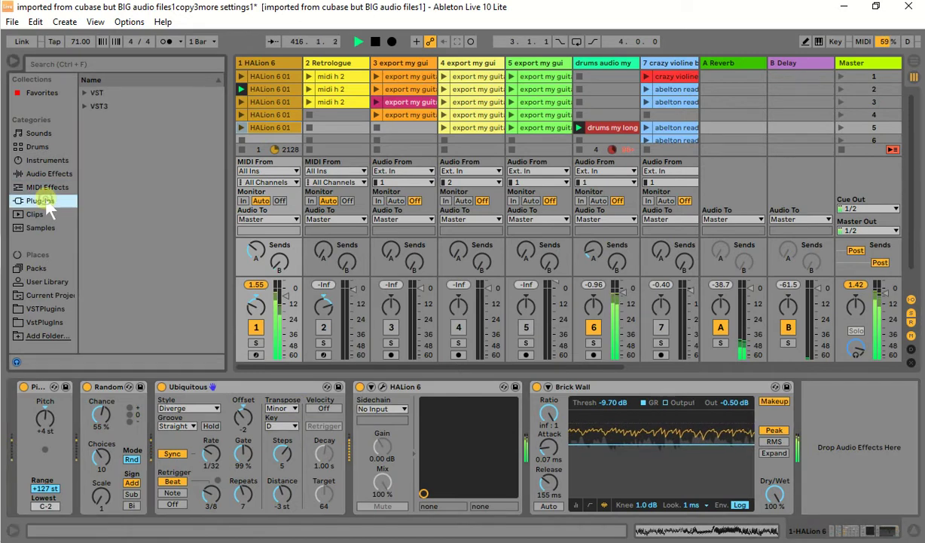
{"action": "left_click", "coordinate": [53, 188]}
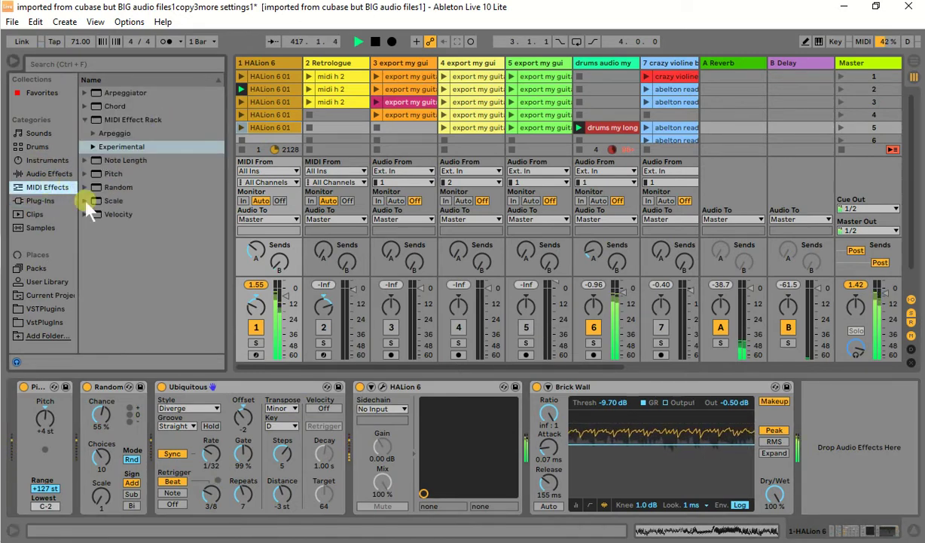
{"action": "left_click", "coordinate": [205, 200]}
{"action": "scroll", "coordinate": [207, 185], "scroll_direction": "down", "scroll_amount": 3}
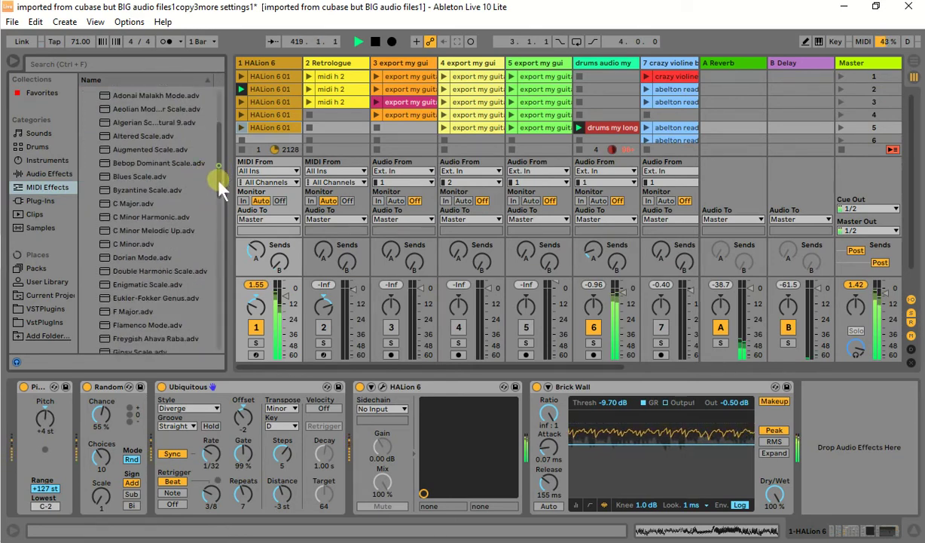
{"action": "left_click_drag", "start_coordinate": [218, 182], "coordinate": [220, 210]}
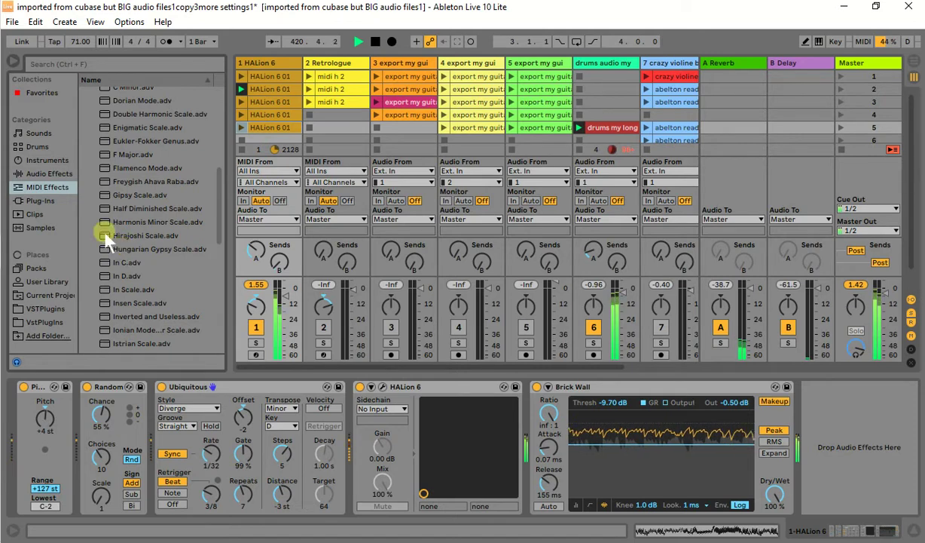
{"action": "left_click", "coordinate": [132, 222]}
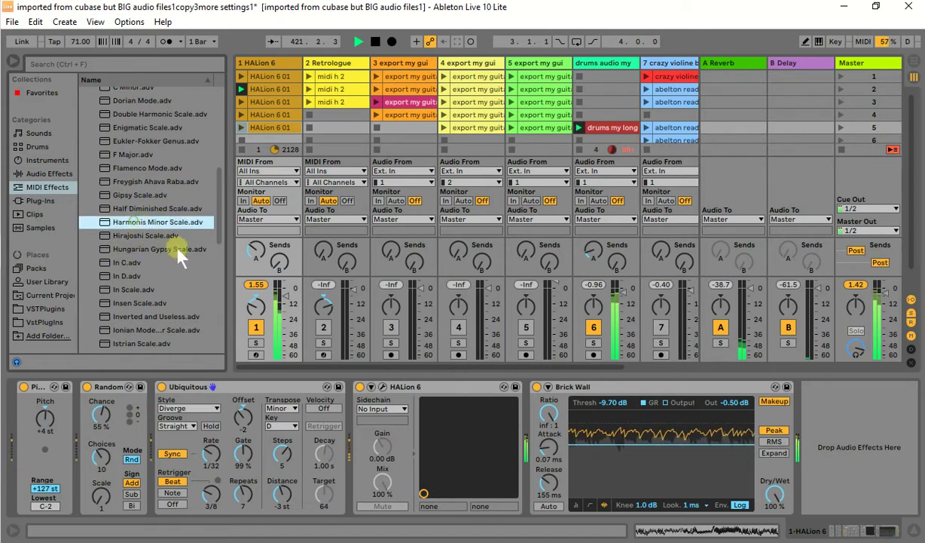
{"action": "left_click_drag", "start_coordinate": [179, 252], "coordinate": [361, 451]}
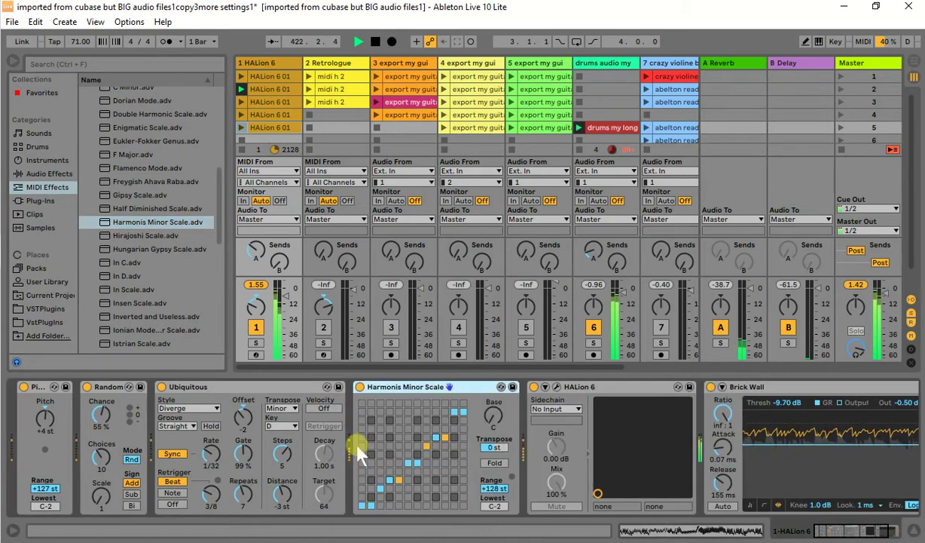
Set the Harmonis Minor Scale effect's Base to D and its Transpose to -5 st
{"action": "left_click", "coordinate": [293, 426]}
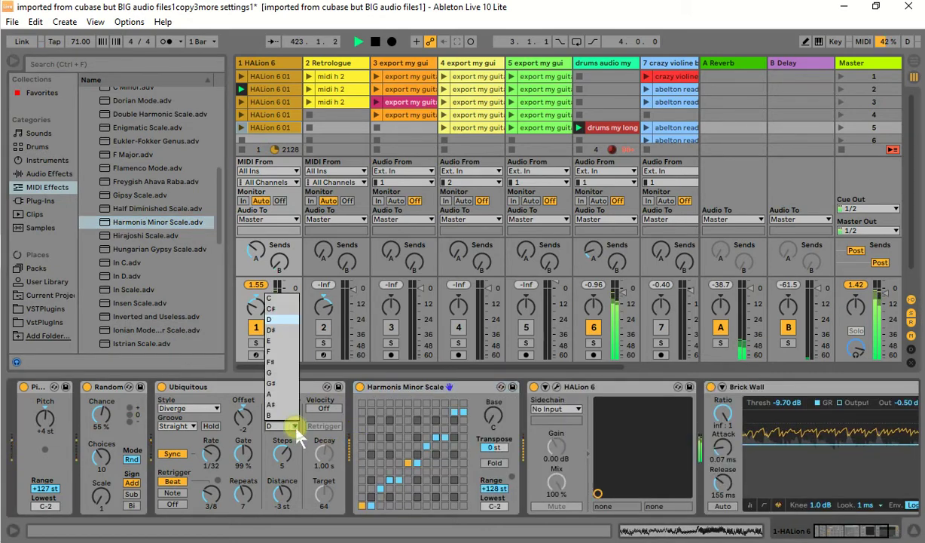
{"action": "left_click", "coordinate": [294, 426]}
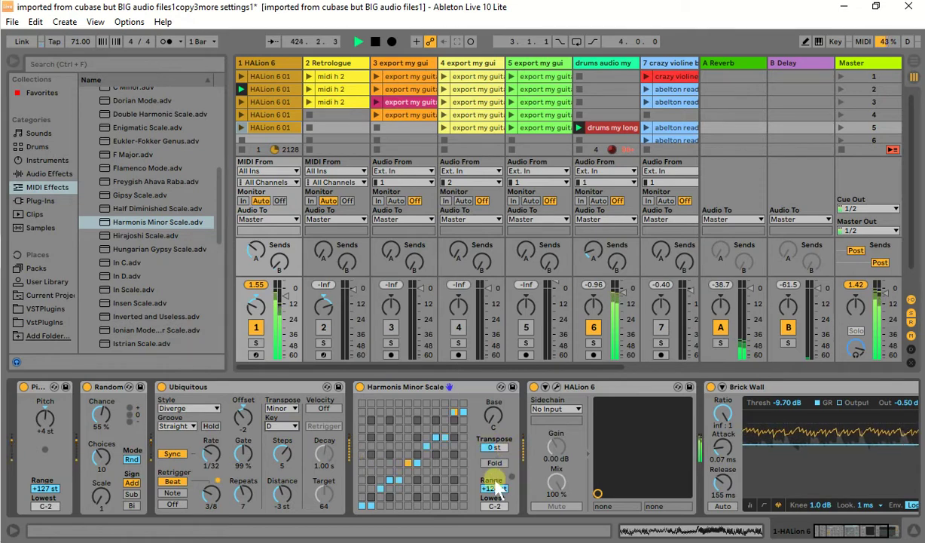
{"action": "left_click_drag", "start_coordinate": [496, 416], "coordinate": [496, 403]}
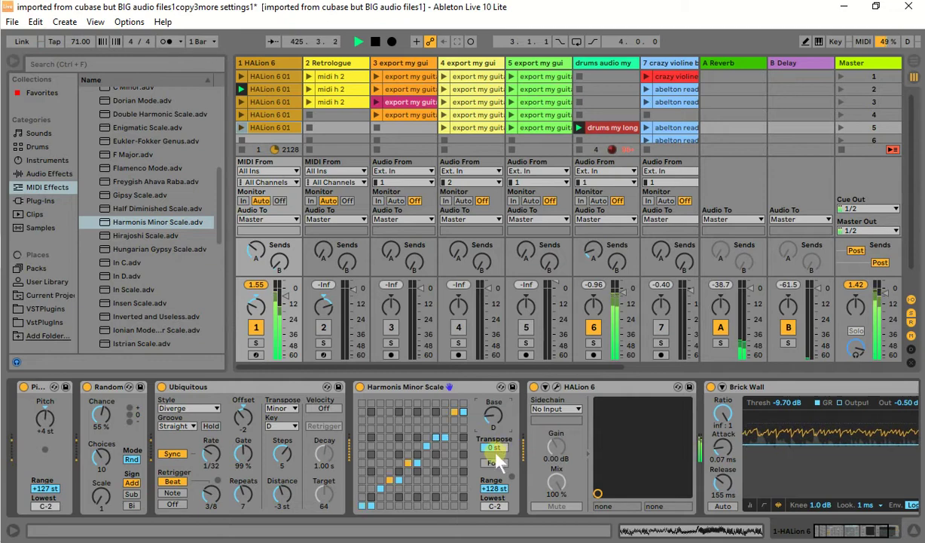
{"action": "mouse_move", "coordinate": [495, 450]}
{"action": "left_mouse_down"}
{"action": "mouse_move", "coordinate": [496, 424]}
{"action": "mouse_move", "coordinate": [495, 452]}
{"action": "left_mouse_up"}
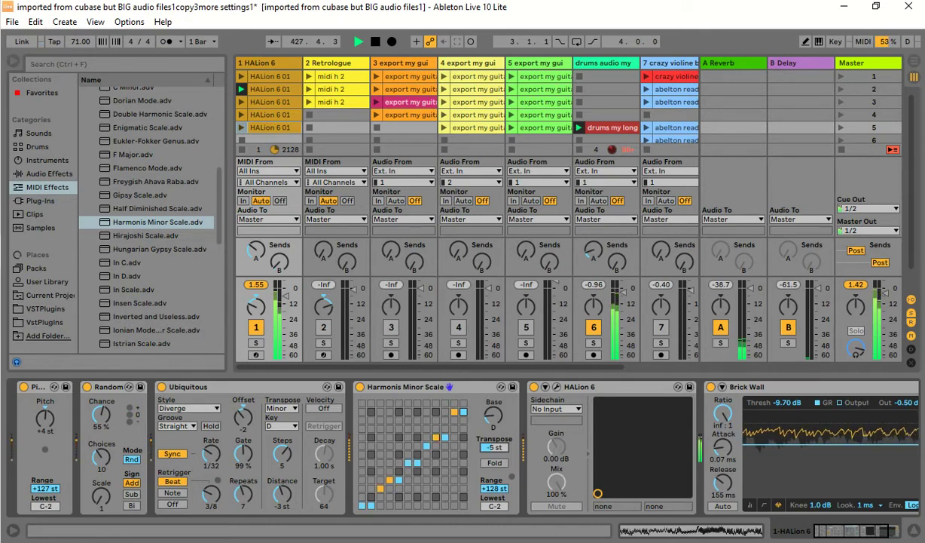
Raise the scale effect's Base to E and Transpose to +10 st, and finish with the Base at F#
{"action": "left_click_drag", "start_coordinate": [492, 417], "coordinate": [492, 399]}
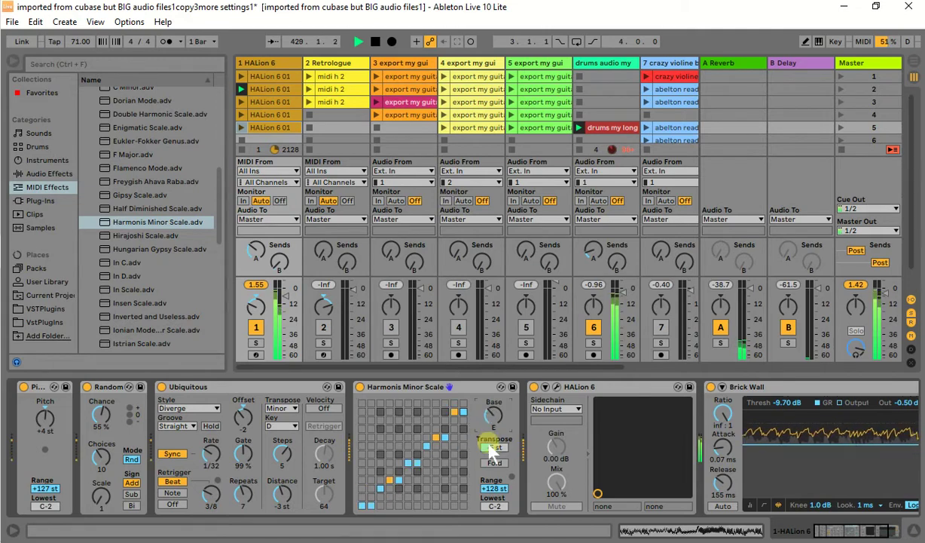
{"action": "left_click", "coordinate": [497, 449]}
{"action": "left_click_drag", "start_coordinate": [499, 452], "coordinate": [499, 445]}
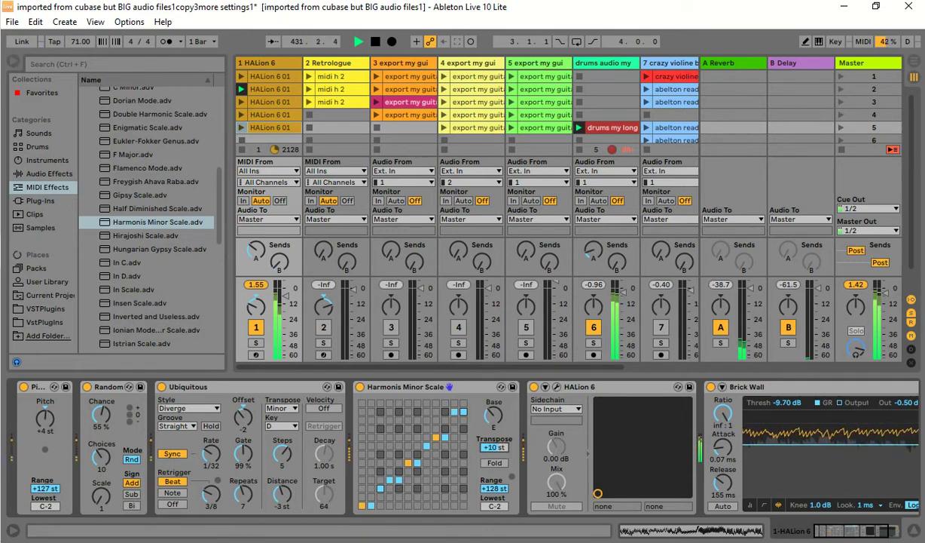
{"action": "left_click_drag", "start_coordinate": [494, 428], "coordinate": [493, 426]}
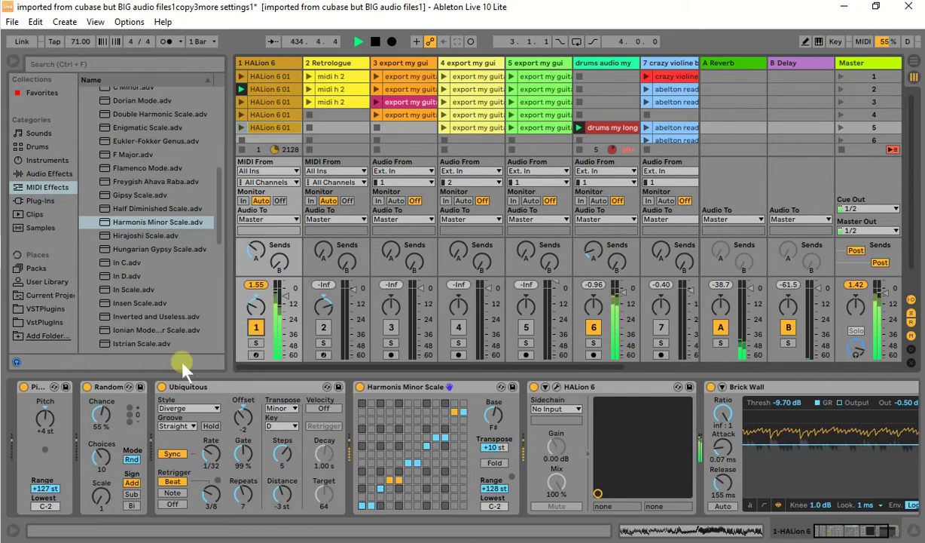
Lower the Pitch effect to -10 st and the scale effect's Transpose to -4 st
{"action": "left_click_drag", "start_coordinate": [44, 418], "coordinate": [45, 422]}
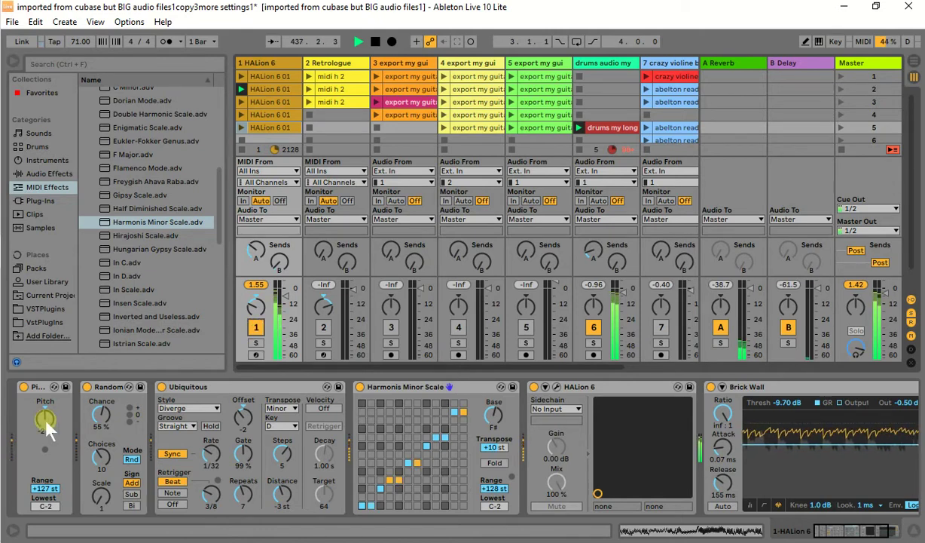
{"action": "left_click_drag", "start_coordinate": [44, 418], "coordinate": [43, 431]}
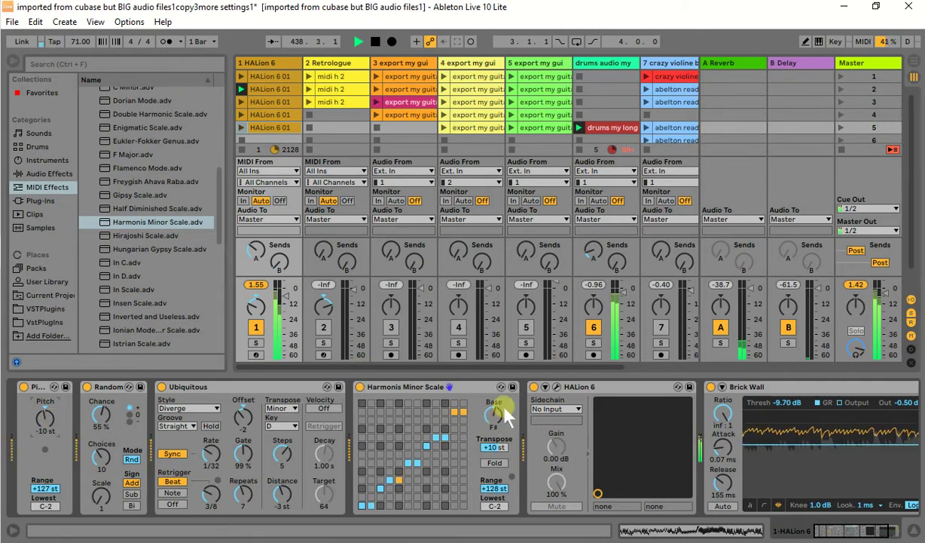
{"action": "mouse_move", "coordinate": [497, 448]}
{"action": "left_mouse_down"}
{"action": "mouse_move", "coordinate": [498, 468]}
{"action": "mouse_move", "coordinate": [493, 458]}
{"action": "left_mouse_up"}
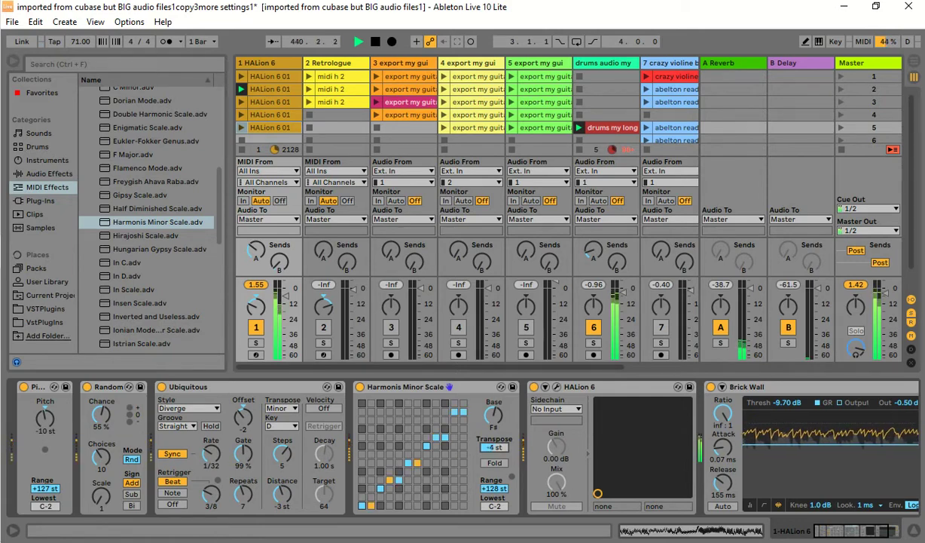
Set the scale effect's Base to D and Transpose to +2 st, and the Pitch effect to +4 st
{"action": "left_click_drag", "start_coordinate": [494, 407], "coordinate": [494, 415]}
{"action": "mouse_move", "coordinate": [495, 450]}
{"action": "left_mouse_down"}
{"action": "mouse_move", "coordinate": [495, 411]}
{"action": "mouse_move", "coordinate": [495, 442]}
{"action": "mouse_move", "coordinate": [489, 411]}
{"action": "mouse_move", "coordinate": [486, 441]}
{"action": "left_mouse_up"}
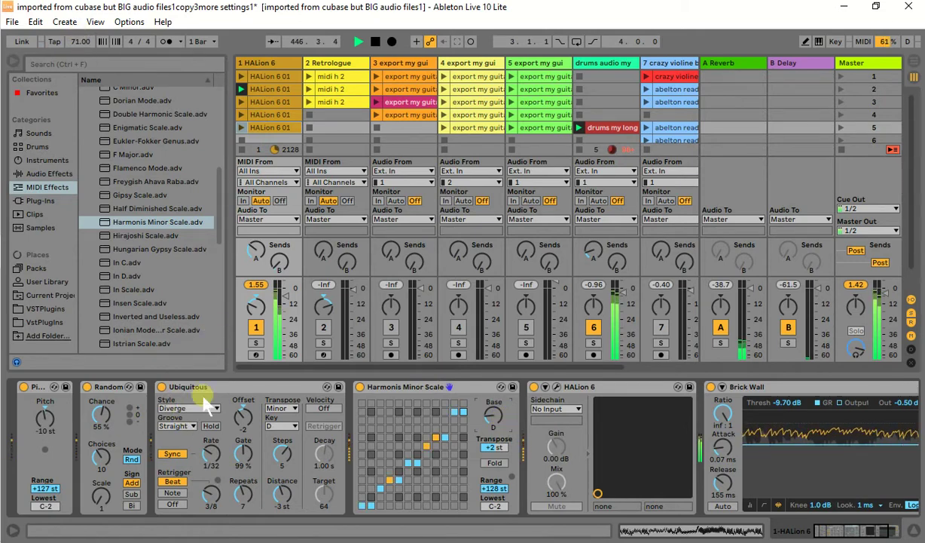
{"action": "left_click_drag", "start_coordinate": [42, 413], "coordinate": [42, 389]}
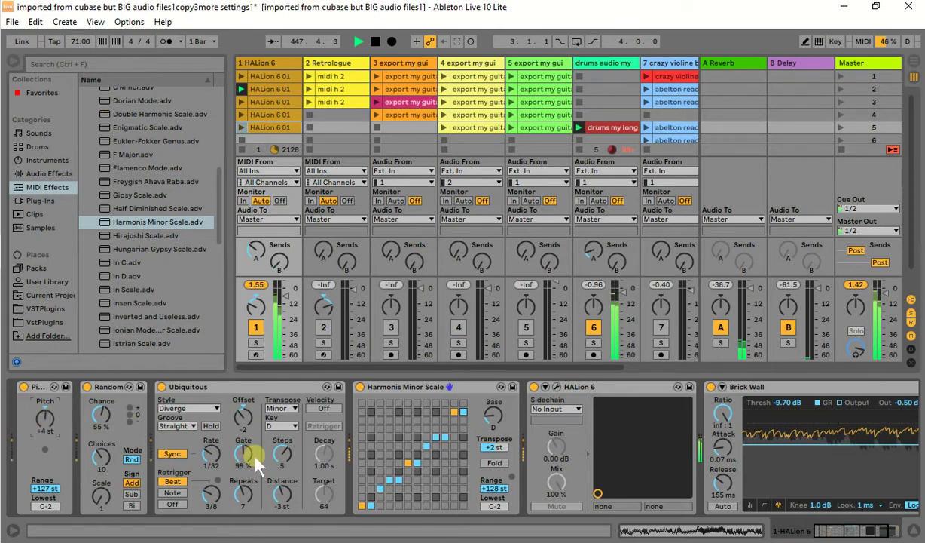
Drop the tempo to 40 BPM and Pitch to -22 st, and settle them at 45 BPM and -19 st
{"action": "left_click_drag", "start_coordinate": [75, 44], "coordinate": [76, 76]}
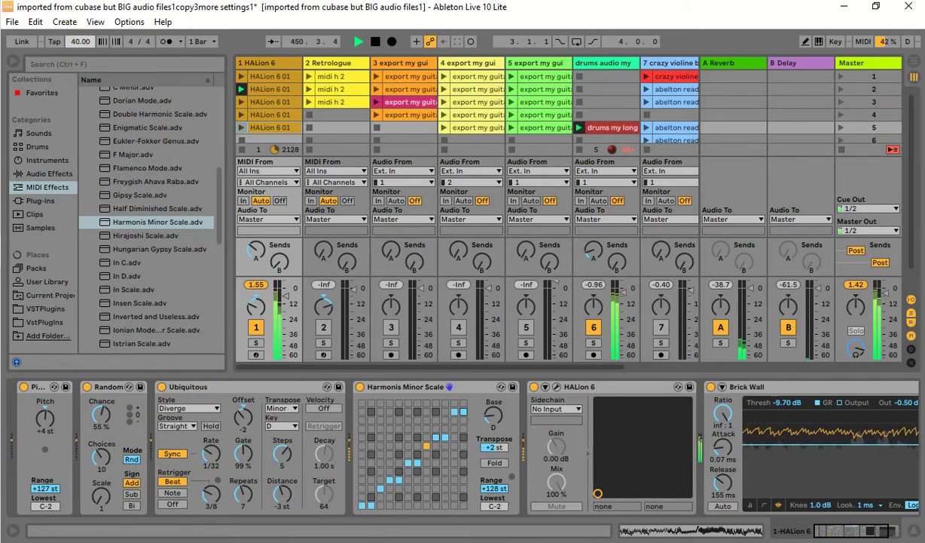
{"action": "left_click", "coordinate": [43, 415]}
{"action": "left_click_drag", "start_coordinate": [44, 417], "coordinate": [44, 432]}
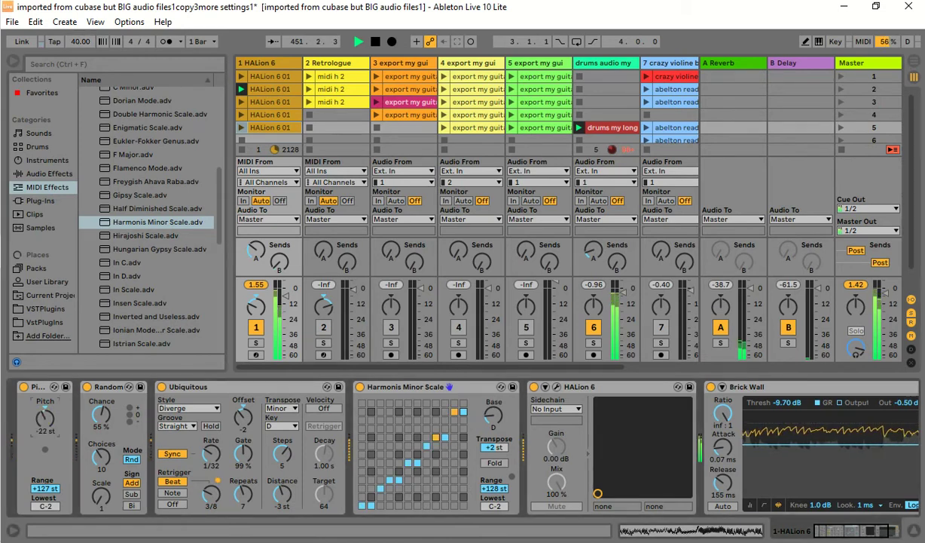
{"action": "left_click_drag", "start_coordinate": [85, 41], "coordinate": [84, 47]}
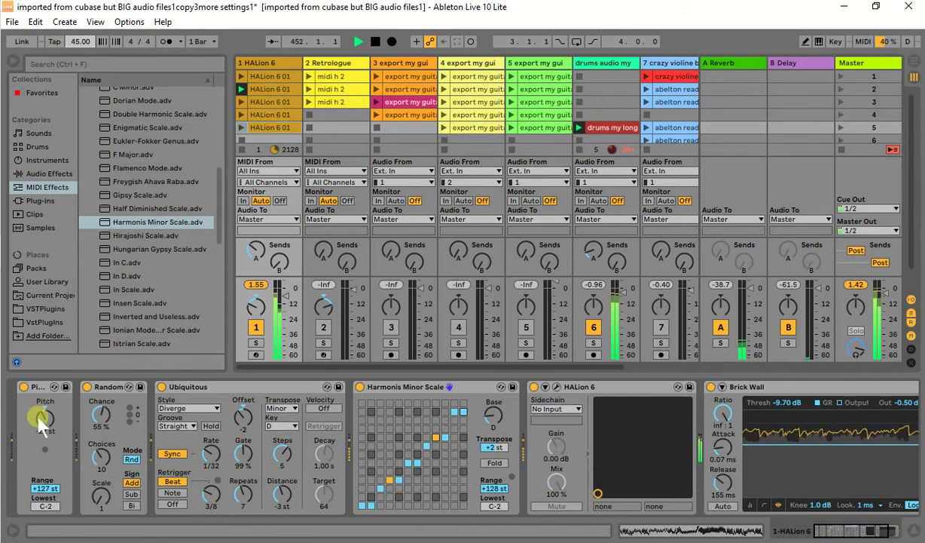
{"action": "left_click_drag", "start_coordinate": [40, 419], "coordinate": [39, 424]}
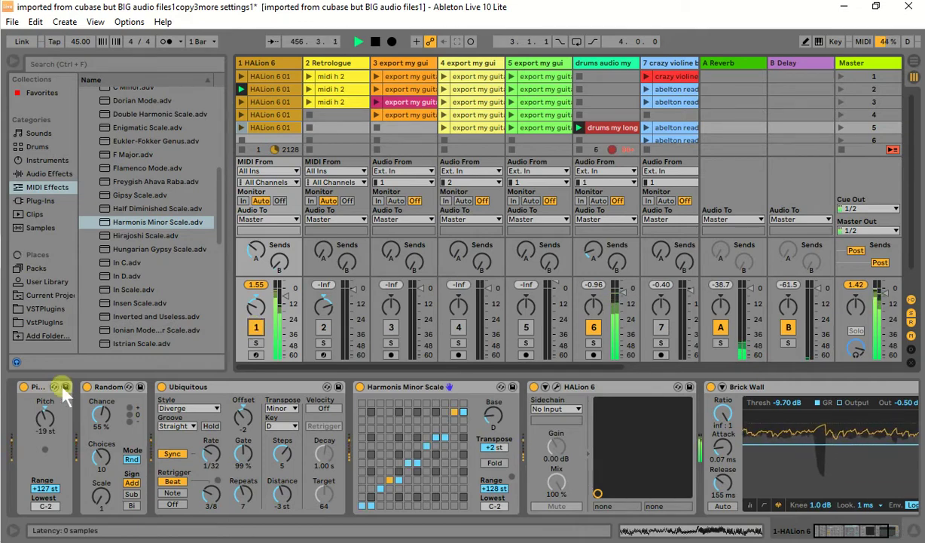
Toggle the HALion 6 track off and on twice while varying Pitch through -7, +13 and -5 st, ending at -25 st
{"action": "right_click", "coordinate": [43, 413]}
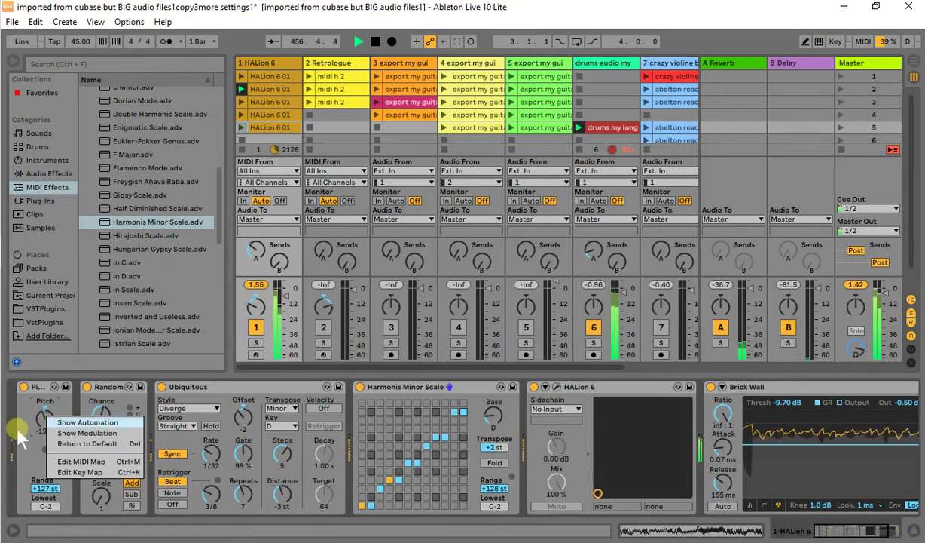
{"action": "left_click", "coordinate": [18, 433]}
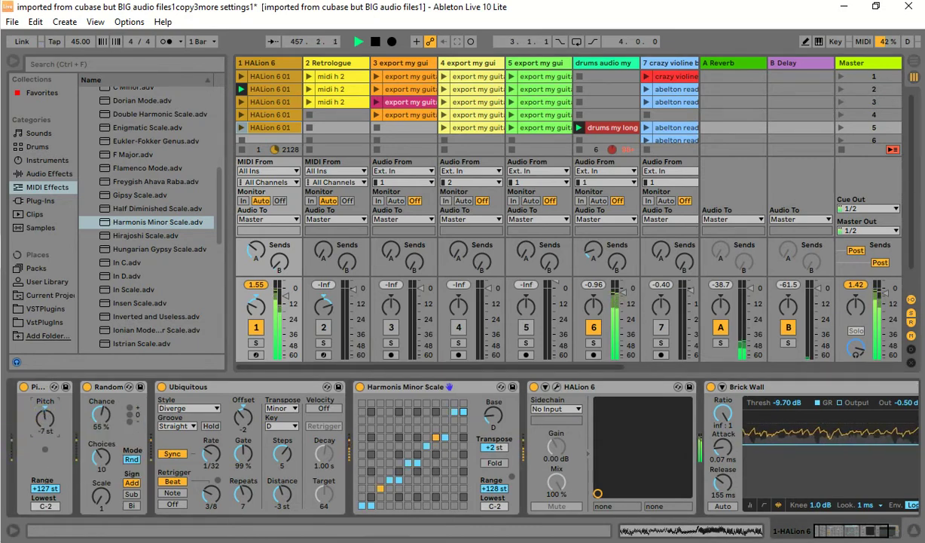
{"action": "left_click", "coordinate": [256, 330]}
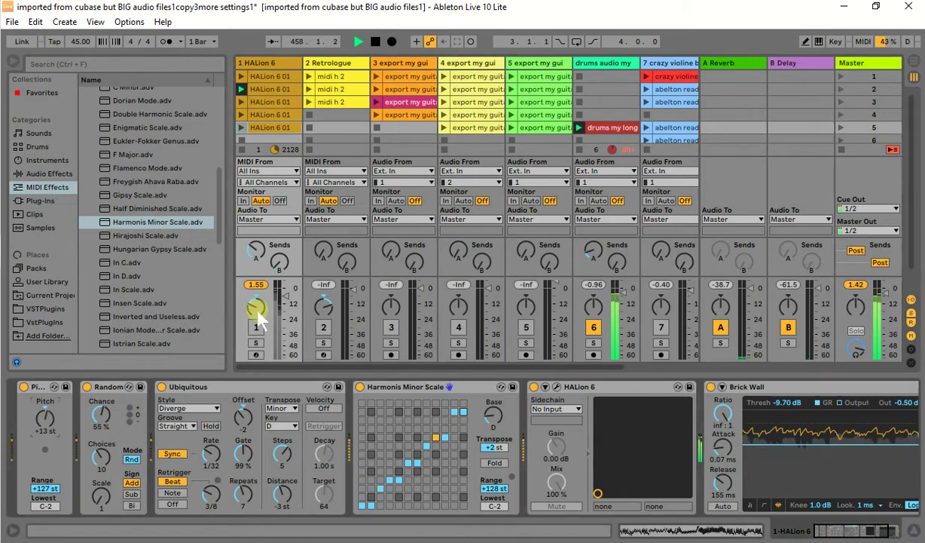
{"action": "left_click", "coordinate": [255, 326]}
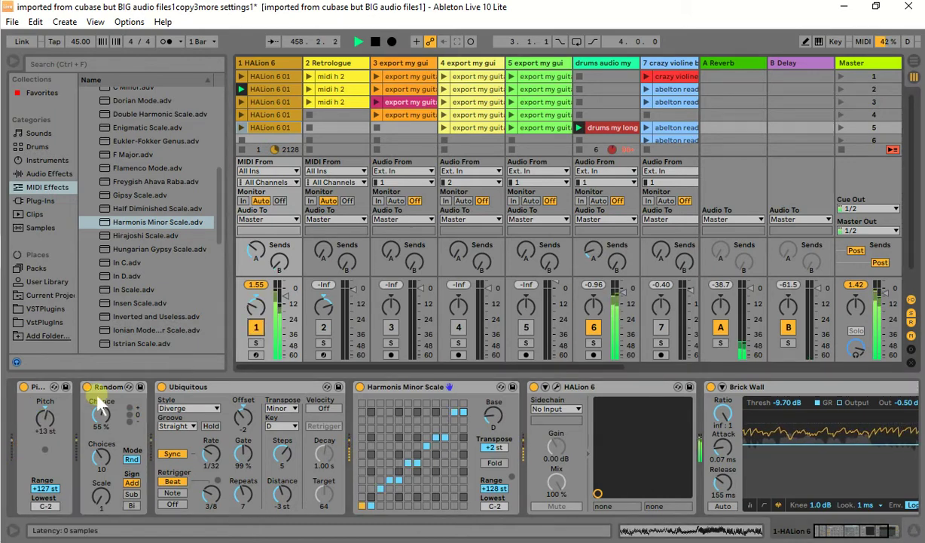
{"action": "left_click", "coordinate": [256, 327]}
{"action": "left_click_drag", "start_coordinate": [44, 417], "coordinate": [44, 422]}
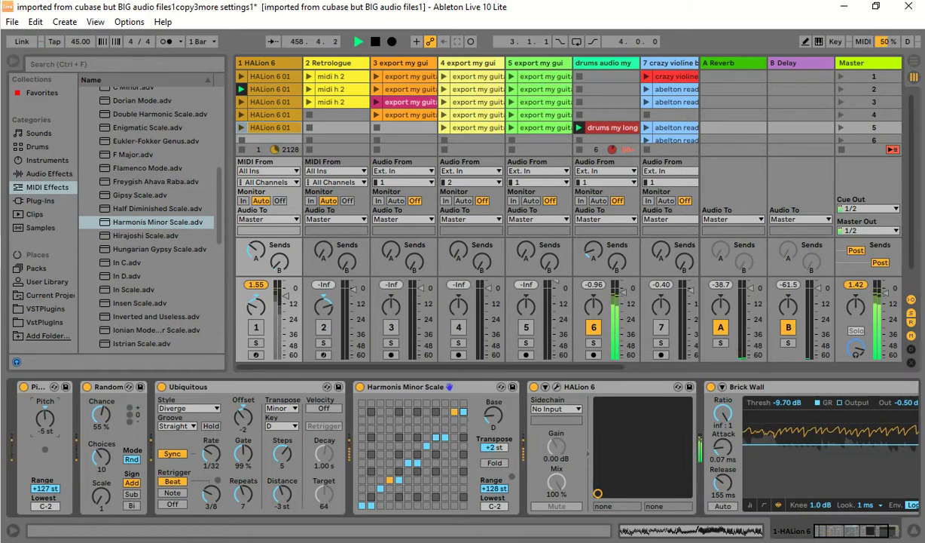
{"action": "left_click", "coordinate": [255, 328]}
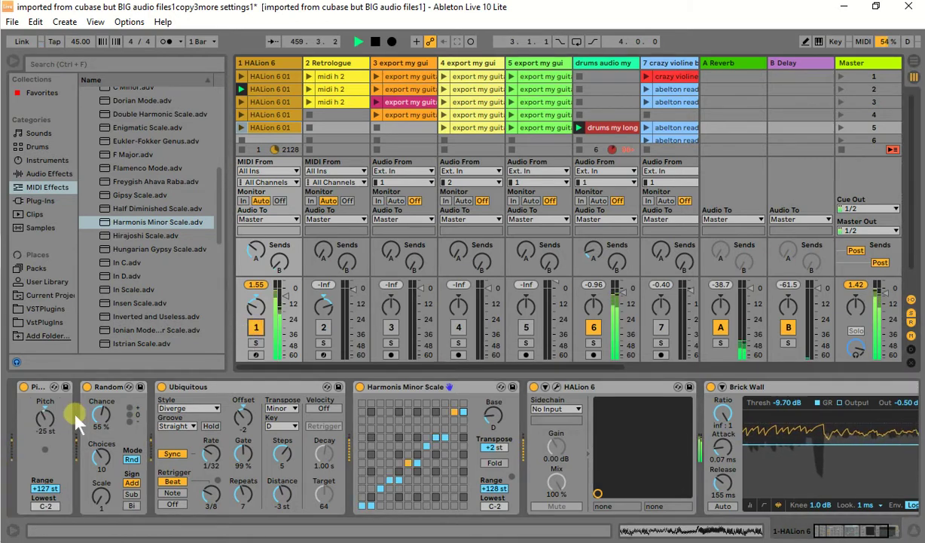
Open the HALion 6 track's playing MIDI clip and jump its playback to about bar 435
{"action": "double_click", "coordinate": [266, 89]}
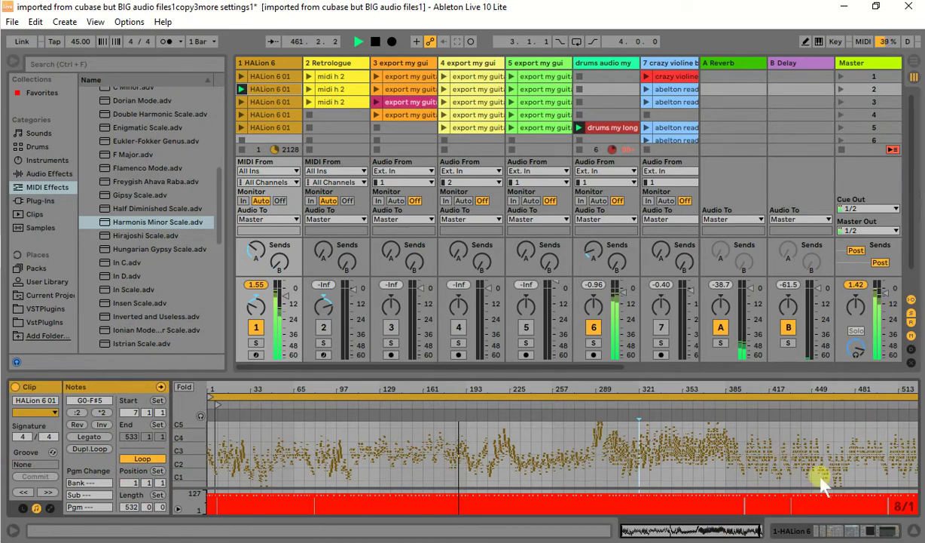
{"action": "scroll", "coordinate": [820, 477], "scroll_direction": "right", "scroll_amount": 1}
{"action": "left_click", "coordinate": [791, 407]}
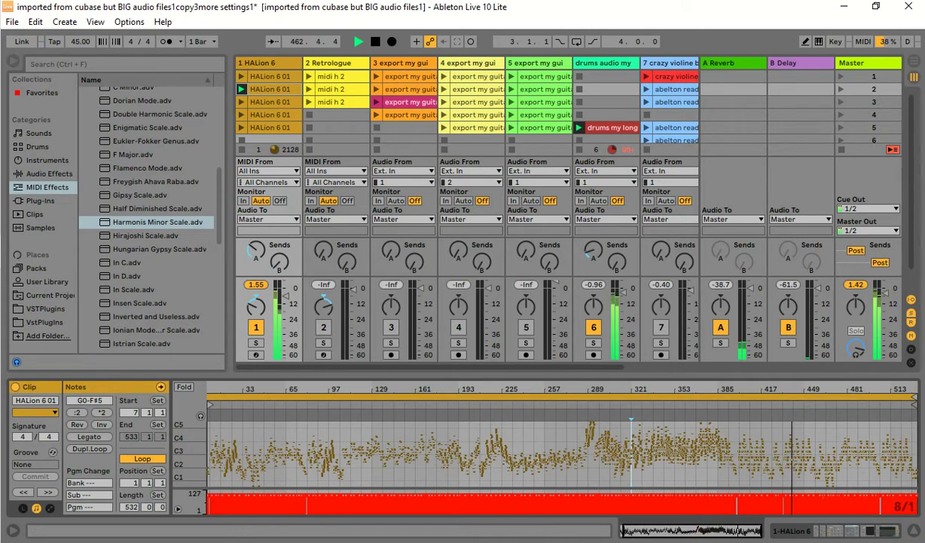
Shorten the playing HALion 6 clip's loop to 20 bars starting at bar 433
{"action": "scroll", "coordinate": [508, 496], "scroll_direction": "left", "scroll_amount": 1}
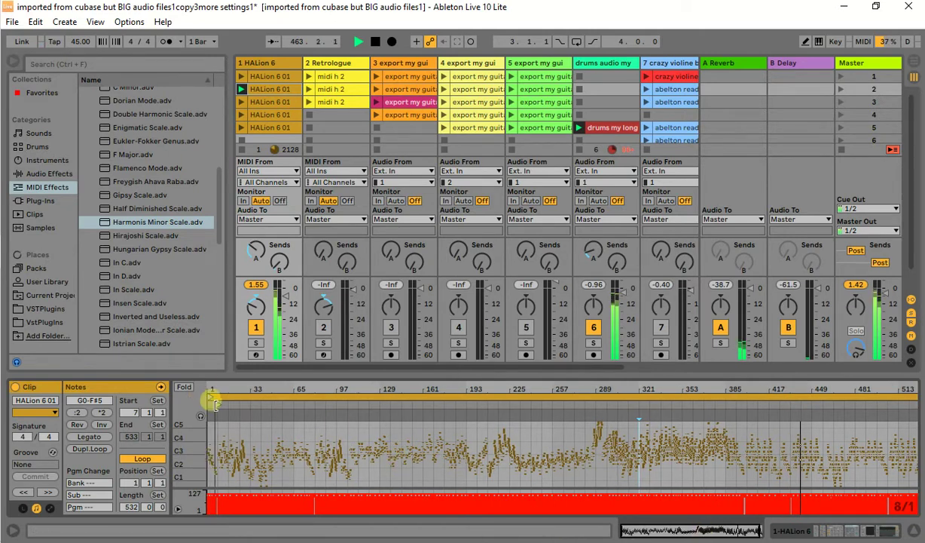
{"action": "left_click_drag", "start_coordinate": [215, 405], "coordinate": [780, 411]}
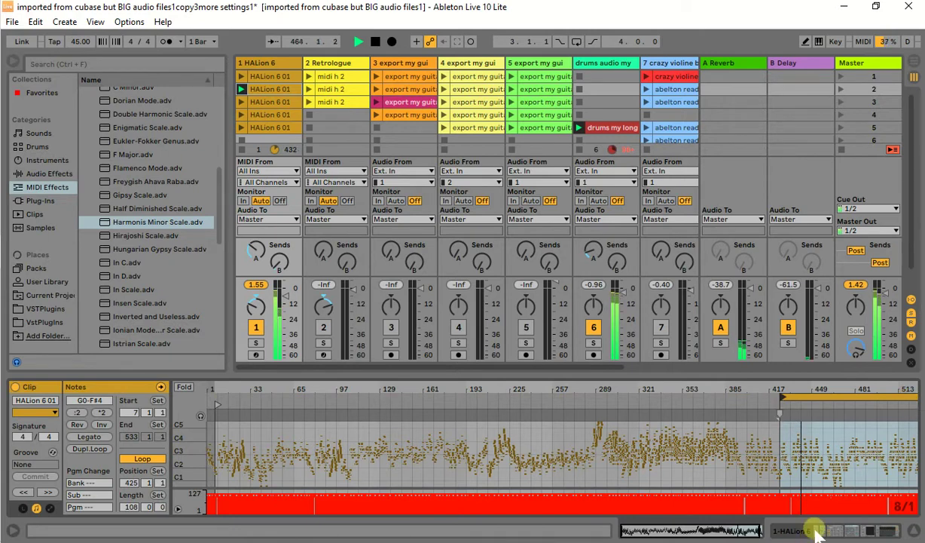
{"action": "left_click", "coordinate": [883, 530]}
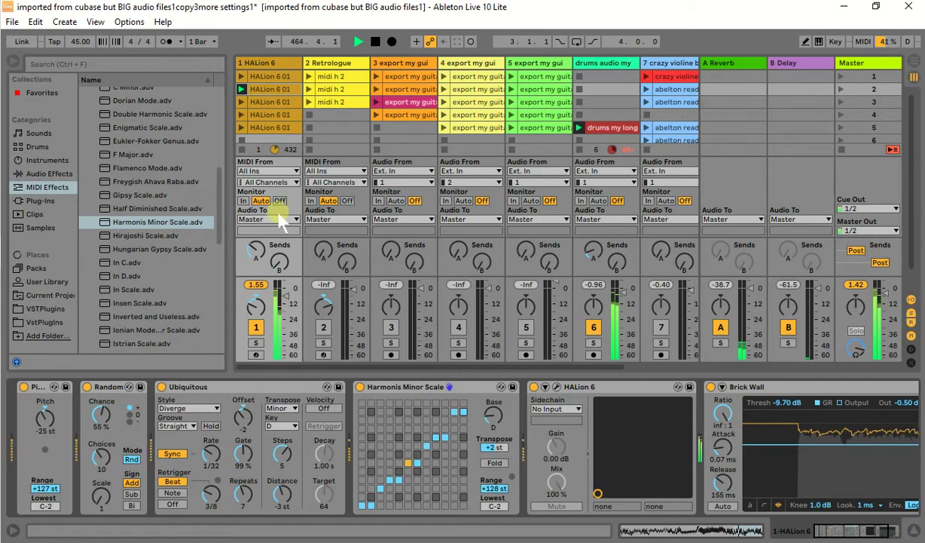
{"action": "double_click", "coordinate": [264, 88]}
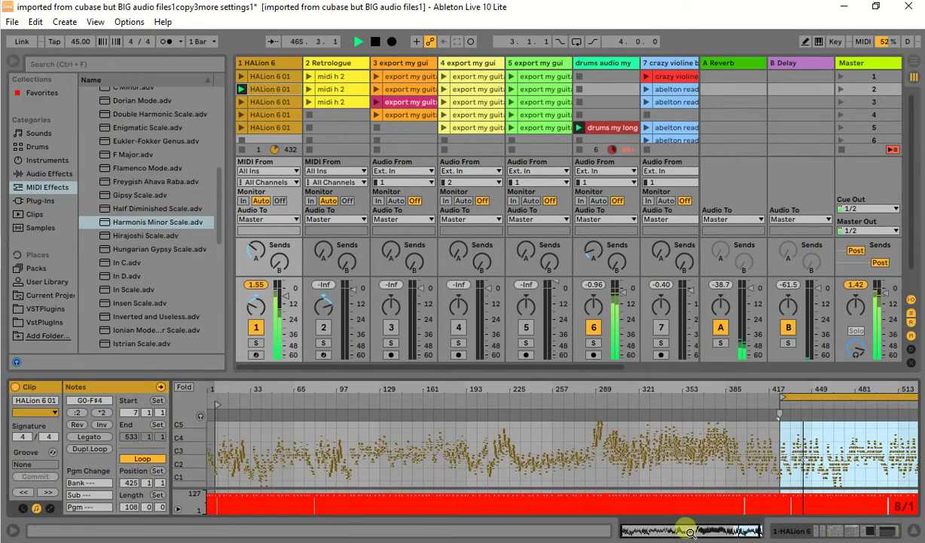
{"action": "left_click_drag", "start_coordinate": [690, 532], "coordinate": [690, 532]}
{"action": "mouse_move", "coordinate": [915, 398]}
{"action": "left_mouse_down"}
{"action": "mouse_move", "coordinate": [776, 406]}
{"action": "mouse_move", "coordinate": [790, 399]}
{"action": "left_mouse_up"}
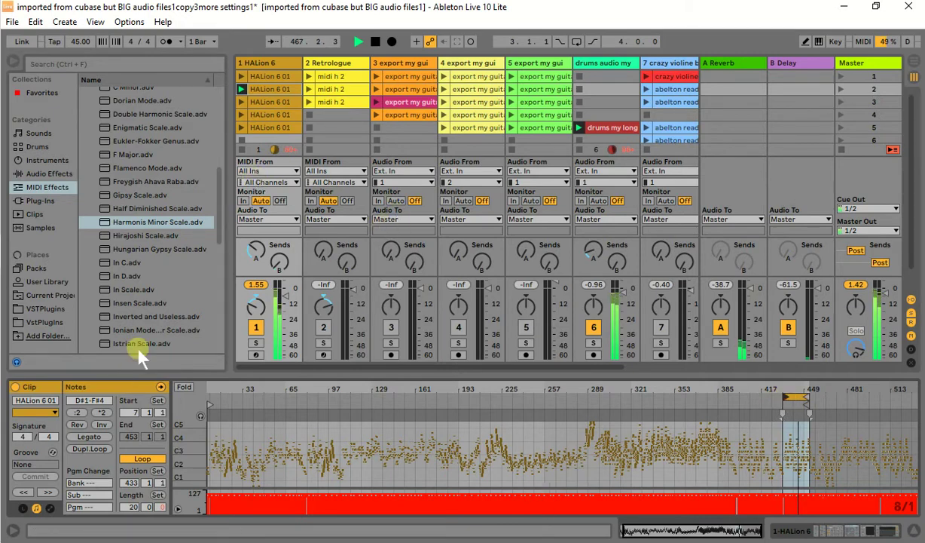
Show the HALion 6 track's devices, set Pitch to +11 st and settle the tempo at 102 BPM
{"action": "left_click", "coordinate": [275, 62]}
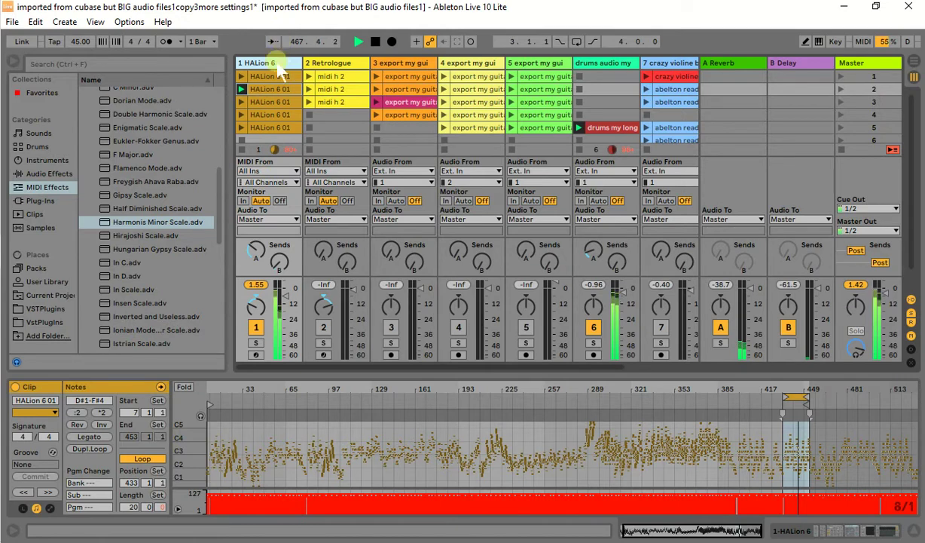
{"action": "double_click", "coordinate": [268, 62]}
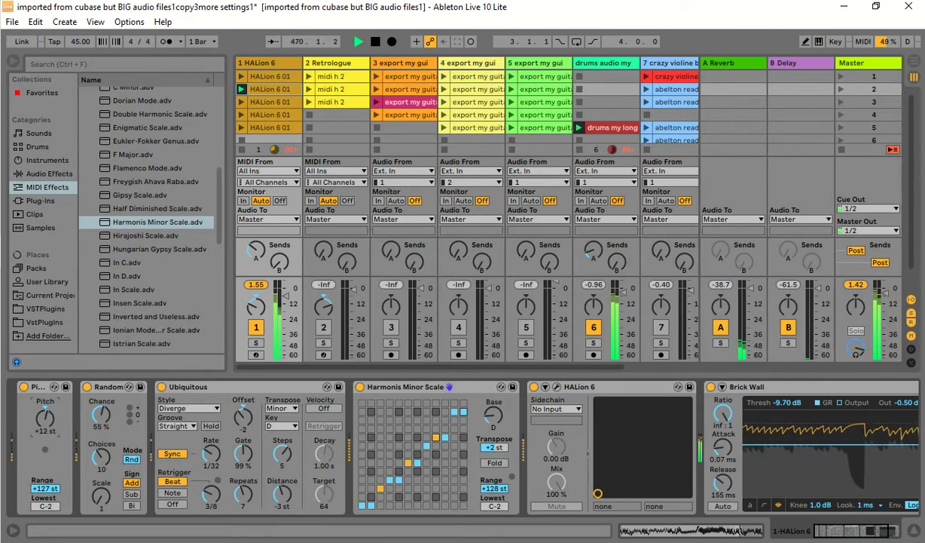
{"action": "left_click", "coordinate": [55, 40]}
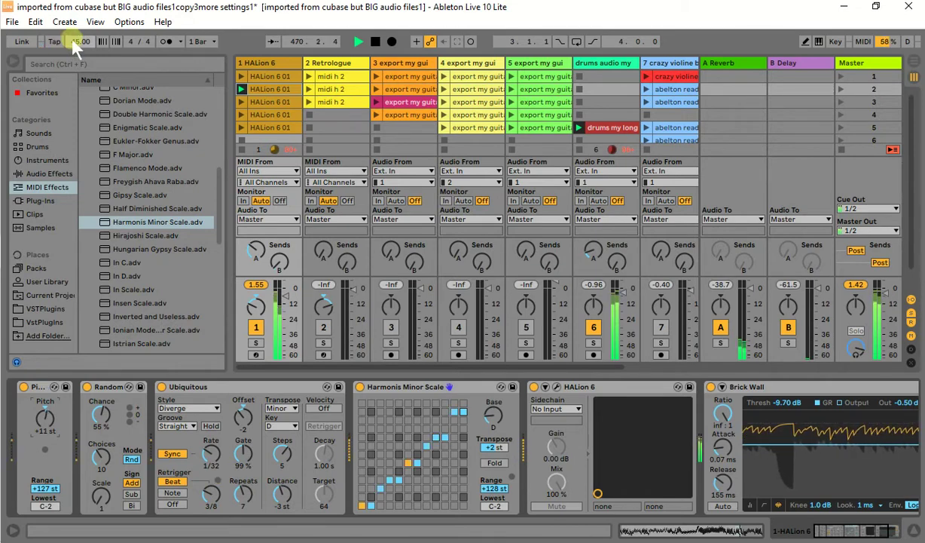
{"action": "left_click", "coordinate": [55, 41]}
{"action": "left_click", "coordinate": [55, 40]}
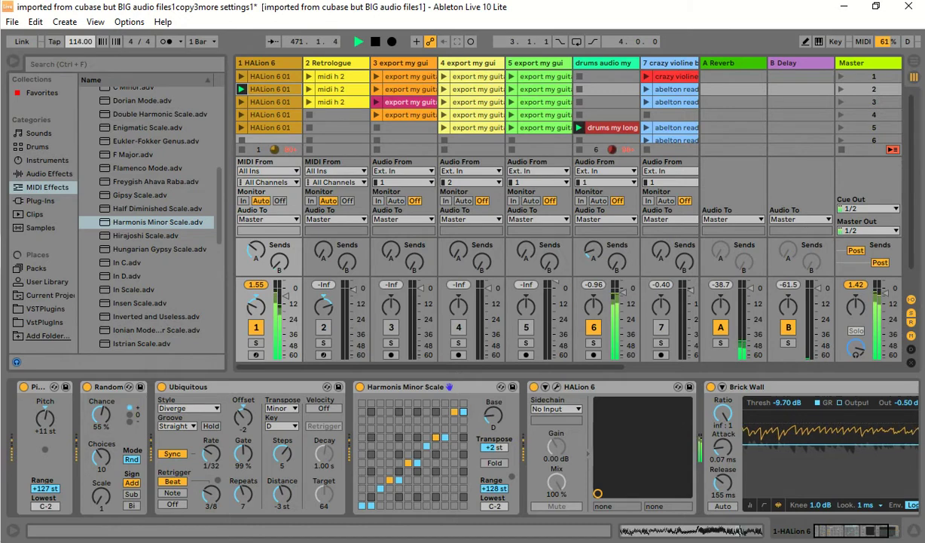
{"action": "left_click_drag", "start_coordinate": [80, 41], "coordinate": [79, 162]}
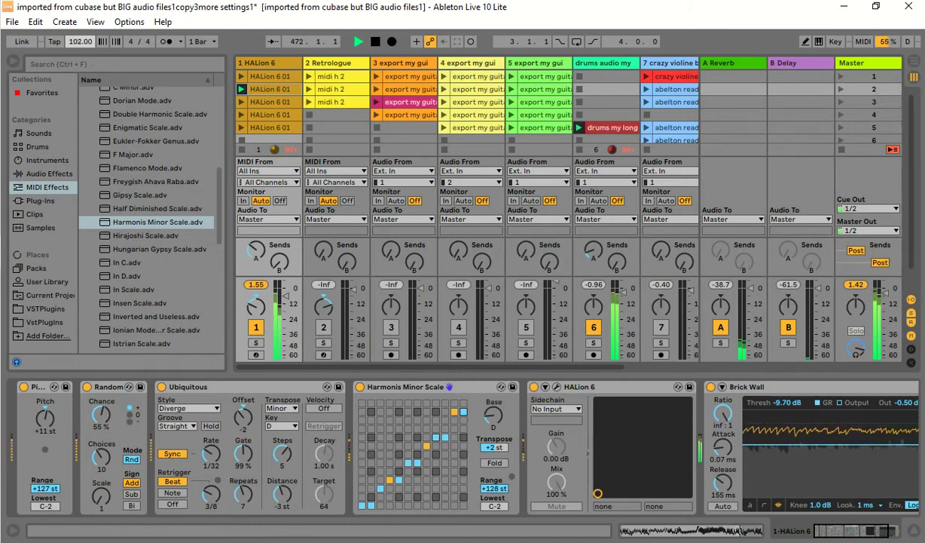
Switch the HALion 6 track off, lower Pitch to -15 st, and switch the track back on
{"action": "left_click", "coordinate": [257, 327]}
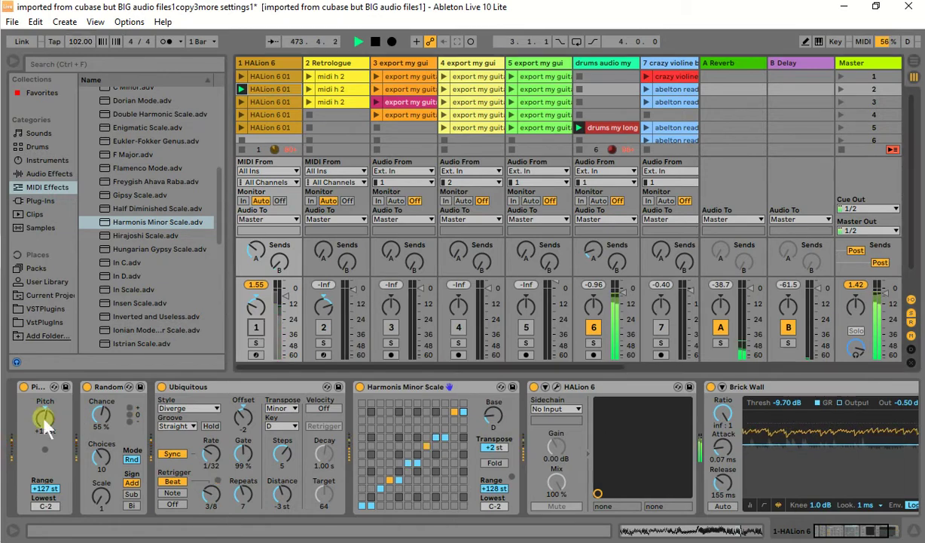
{"action": "left_click_drag", "start_coordinate": [43, 421], "coordinate": [44, 444]}
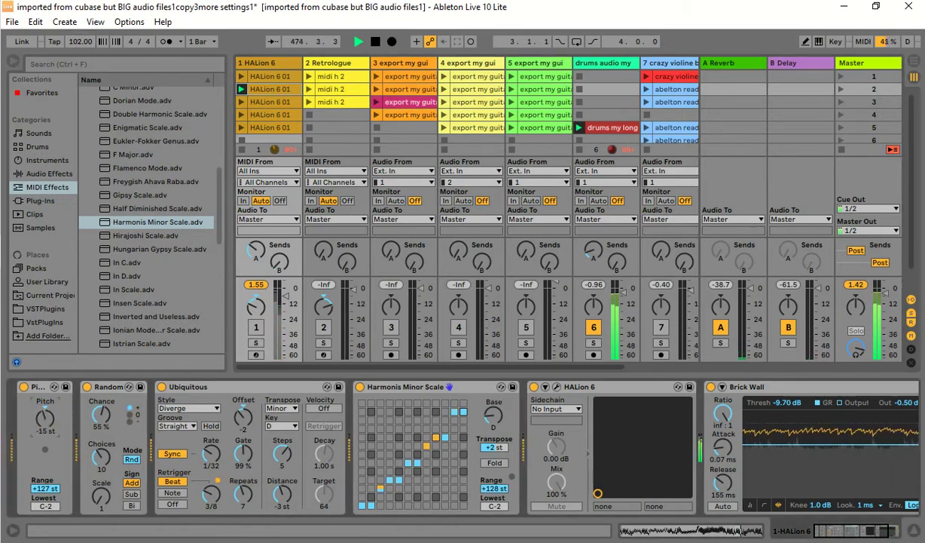
{"action": "left_click", "coordinate": [255, 328]}
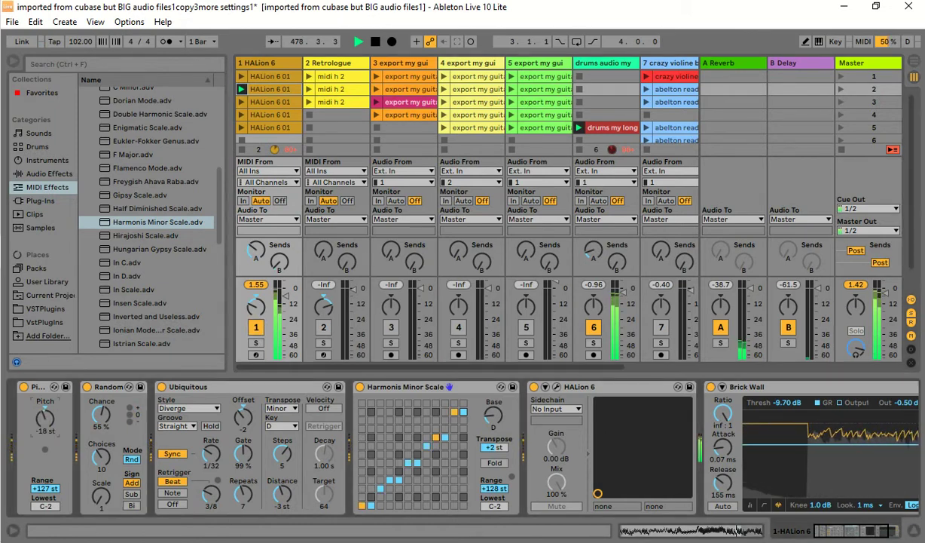
Lower Pitch to -23 st, slow the tempo to 72 BPM and return Pitch to 0 st
{"action": "left_click_drag", "start_coordinate": [43, 419], "coordinate": [43, 445]}
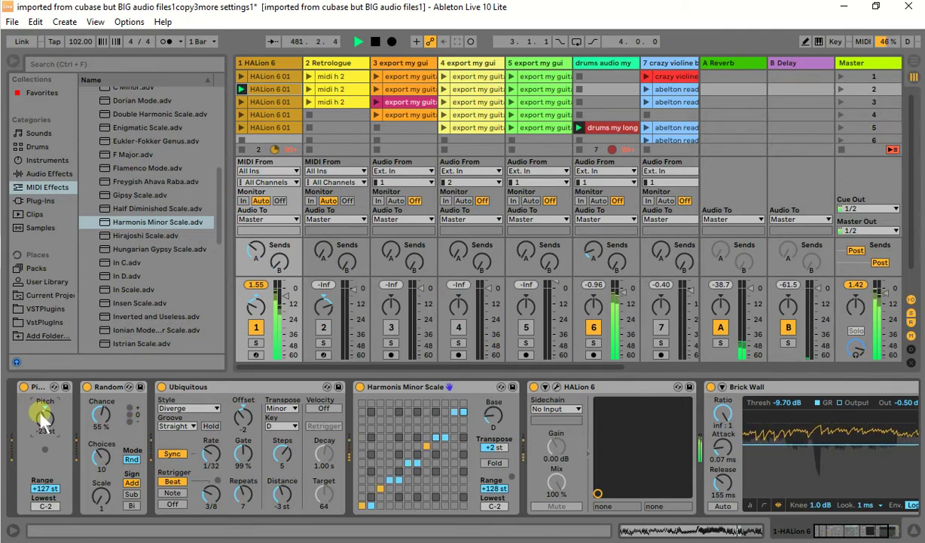
{"action": "left_click_drag", "start_coordinate": [79, 41], "coordinate": [80, 64]}
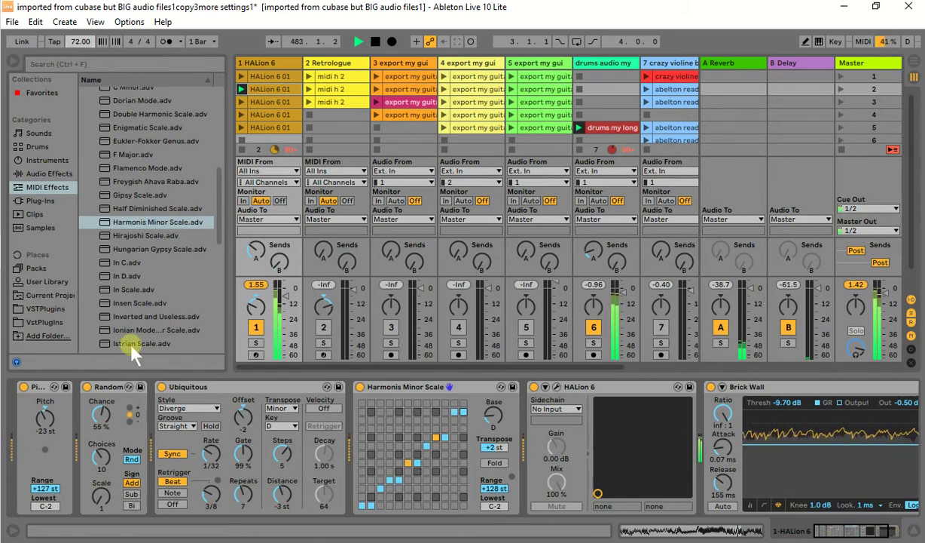
{"action": "left_click_drag", "start_coordinate": [43, 417], "coordinate": [43, 400]}
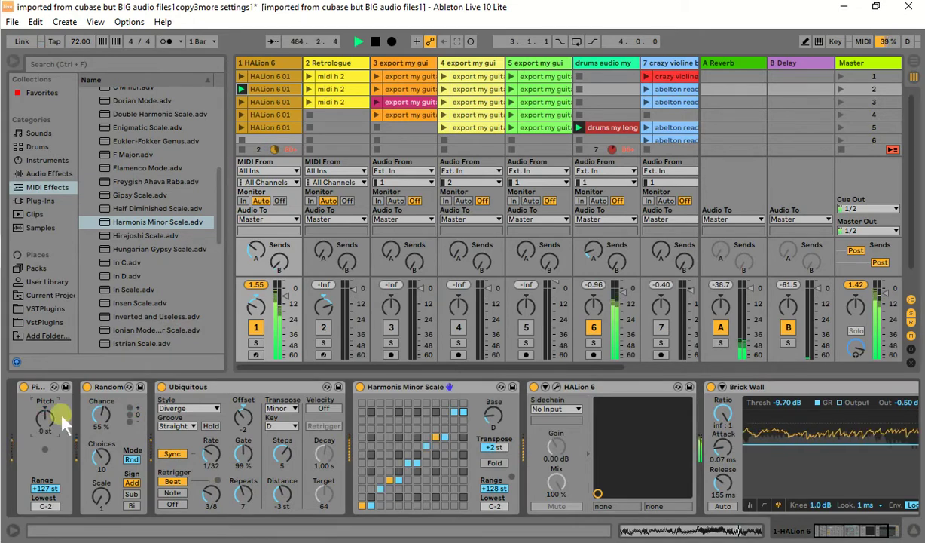
Set the scale effect's Base to F, vary Transpose through -7 and +19 st to +6 st, and raise the tempo to 100 BPM
{"action": "left_click_drag", "start_coordinate": [497, 414], "coordinate": [497, 396]}
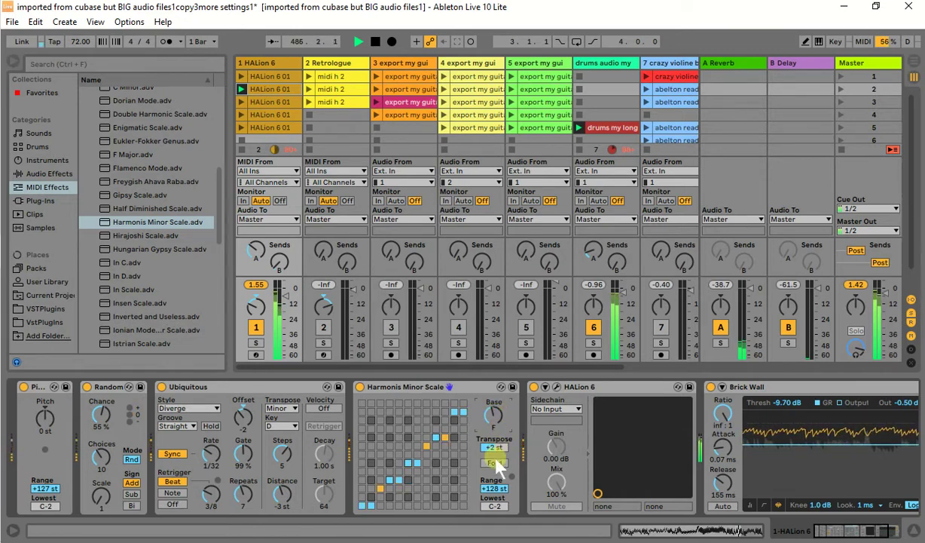
{"action": "left_click_drag", "start_coordinate": [494, 447], "coordinate": [493, 466]}
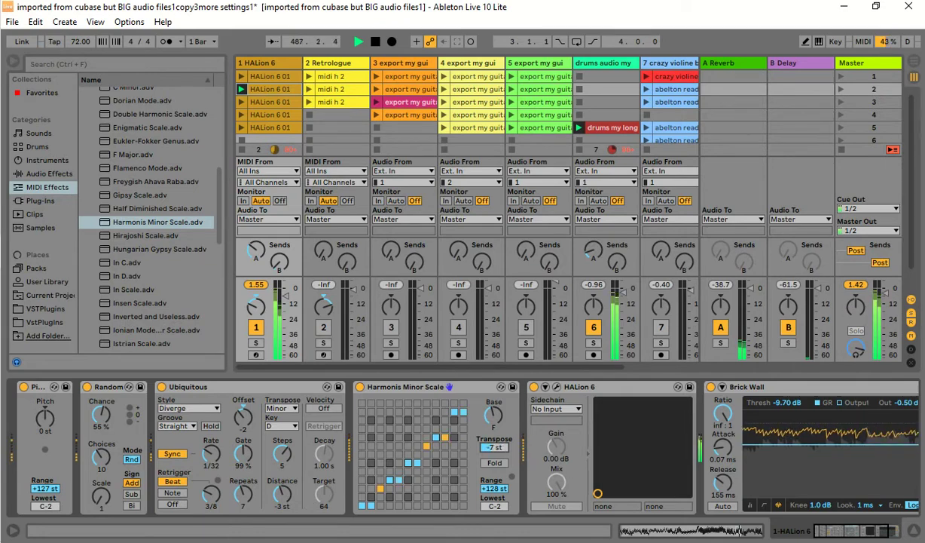
{"action": "left_click_drag", "start_coordinate": [493, 446], "coordinate": [494, 423]}
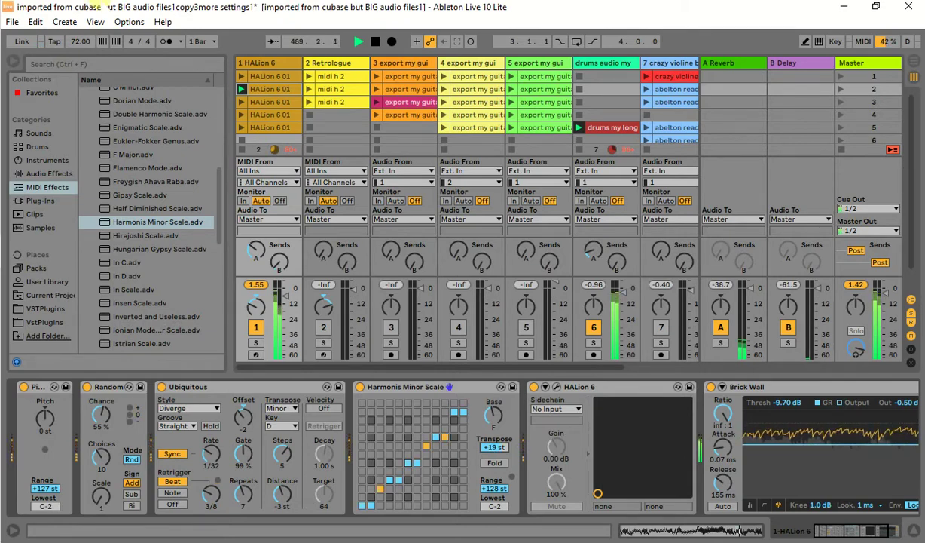
{"action": "left_click_drag", "start_coordinate": [79, 42], "coordinate": [79, 29]}
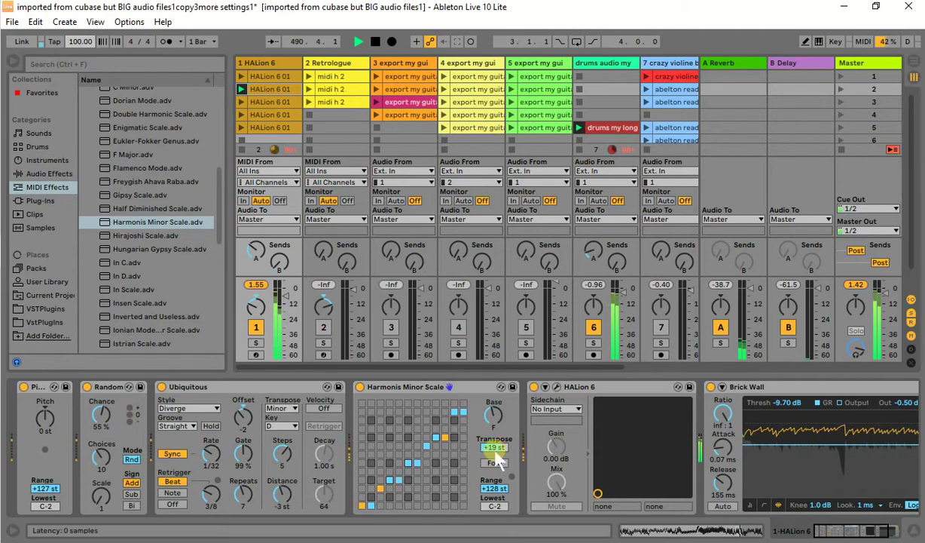
{"action": "mouse_move", "coordinate": [495, 448]}
{"action": "left_mouse_down"}
{"action": "mouse_move", "coordinate": [494, 475]}
{"action": "mouse_move", "coordinate": [494, 447]}
{"action": "left_mouse_up"}
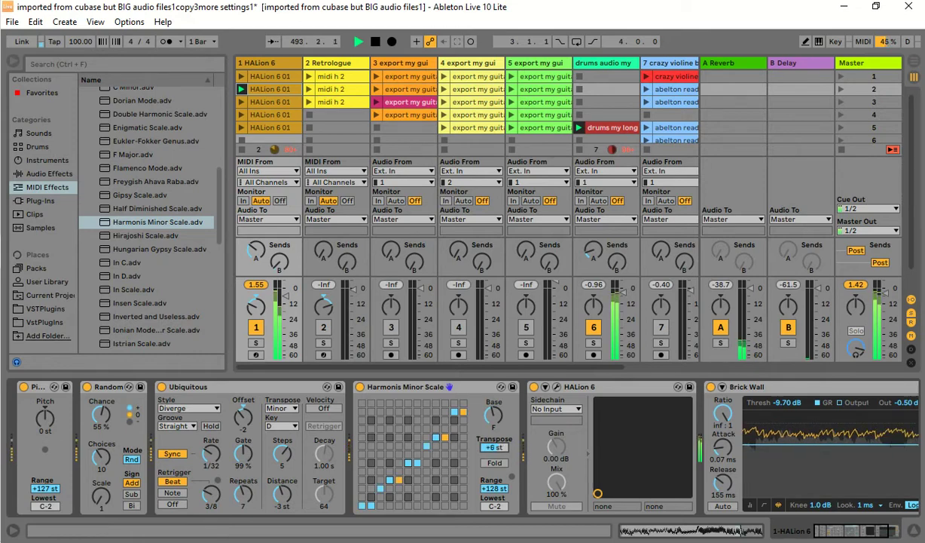
Toggle the HALion 6 track off and on, set the scale's Base to D, and adjust the track's panning to 20L
{"action": "left_click", "coordinate": [256, 327]}
{"action": "left_click", "coordinate": [256, 327]}
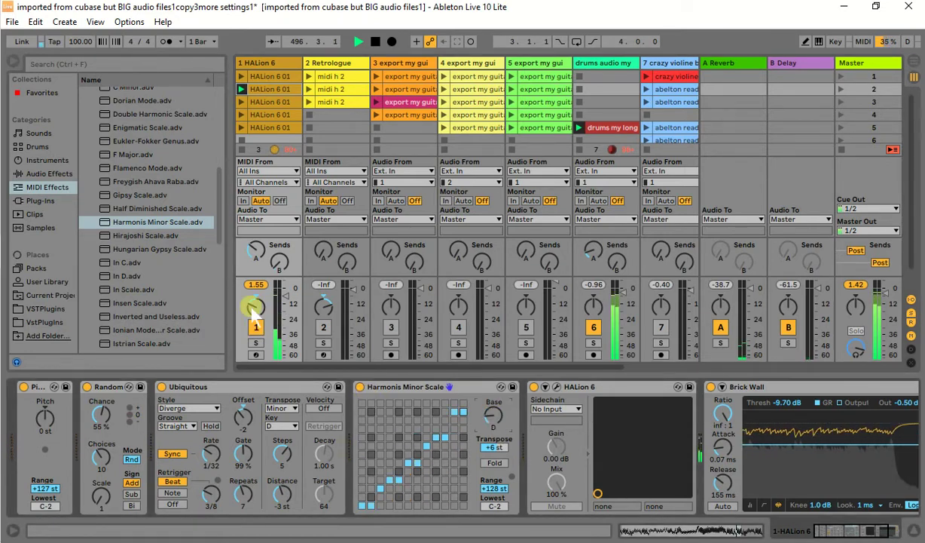
{"action": "left_click_drag", "start_coordinate": [249, 308], "coordinate": [249, 304]}
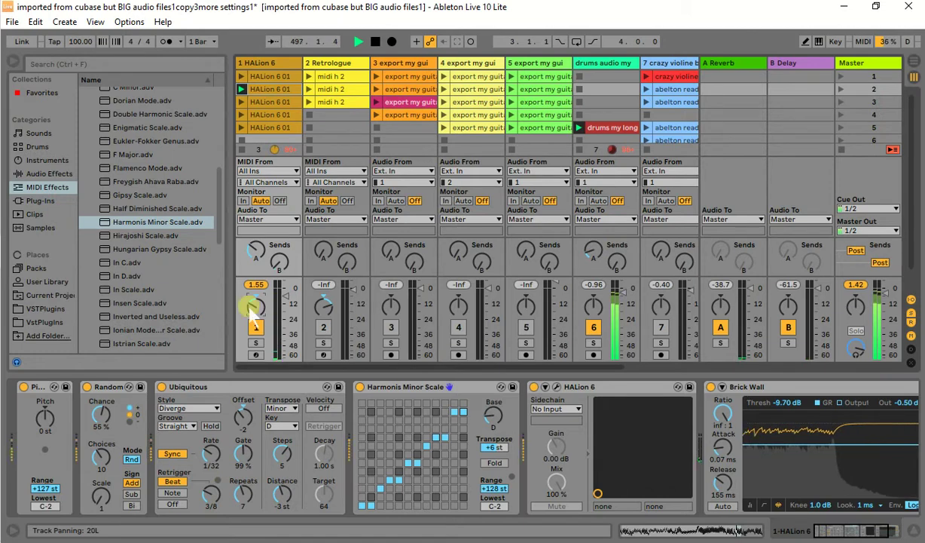
Set Pitch to -15 st and the Ubiquitous arpeggiator to Rate 1/24 and Gate 78 %
{"action": "left_click_drag", "start_coordinate": [43, 419], "coordinate": [45, 454]}
{"action": "left_click_drag", "start_coordinate": [243, 453], "coordinate": [211, 451]}
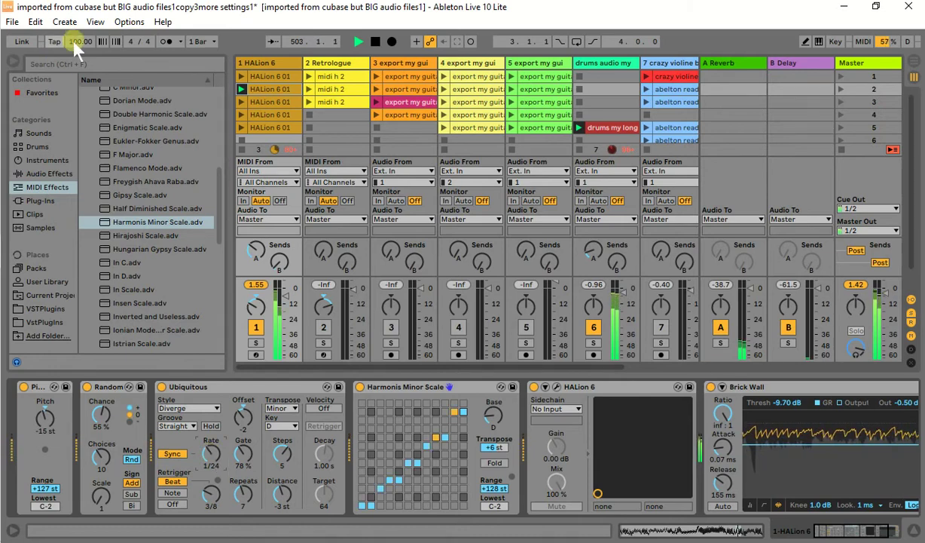
Slow the tempo through 83 BPM to 78 BPM and reduce the arpeggiator's Gate to 69 %
{"action": "left_click_drag", "start_coordinate": [74, 42], "coordinate": [74, 55]}
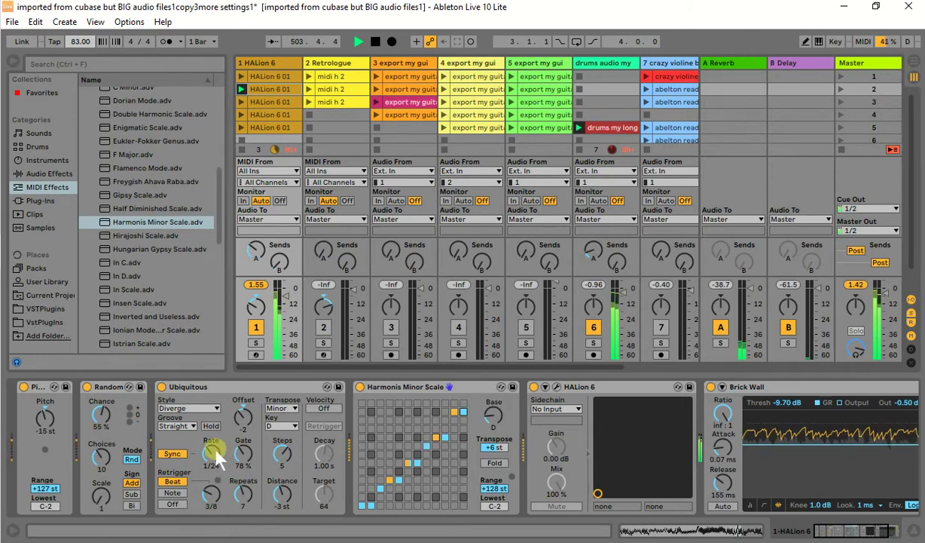
{"action": "left_click_drag", "start_coordinate": [241, 453], "coordinate": [241, 463]}
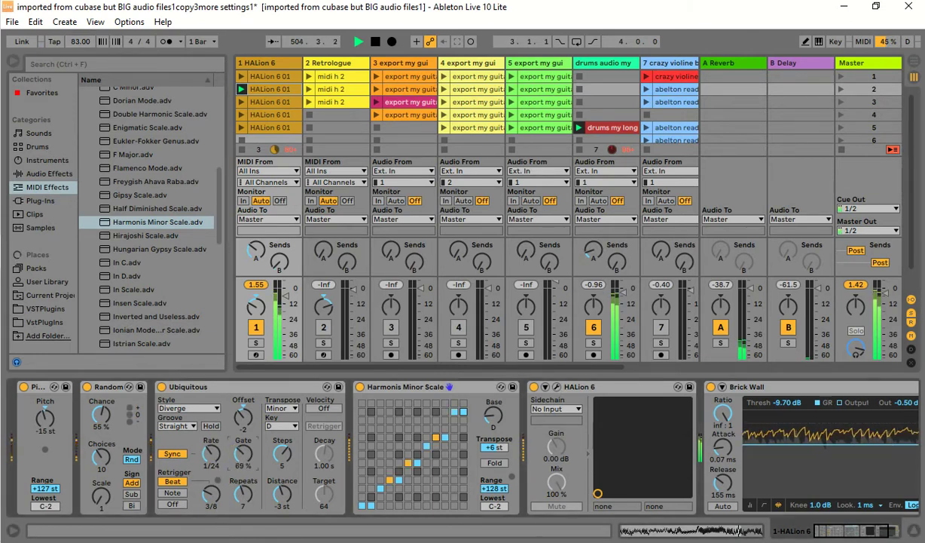
{"action": "left_click", "coordinate": [75, 40]}
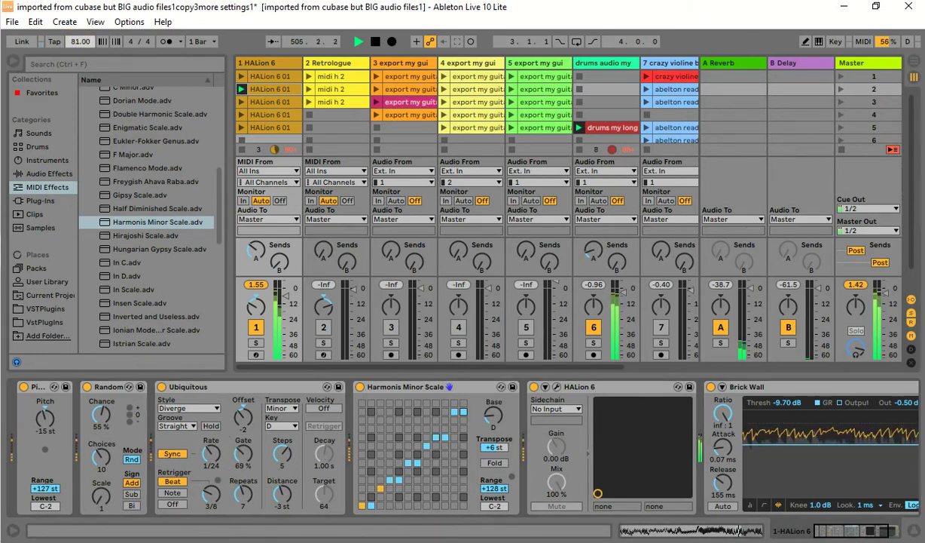
Lower the Pitch effect to -22 st
{"action": "left_click", "coordinate": [38, 419]}
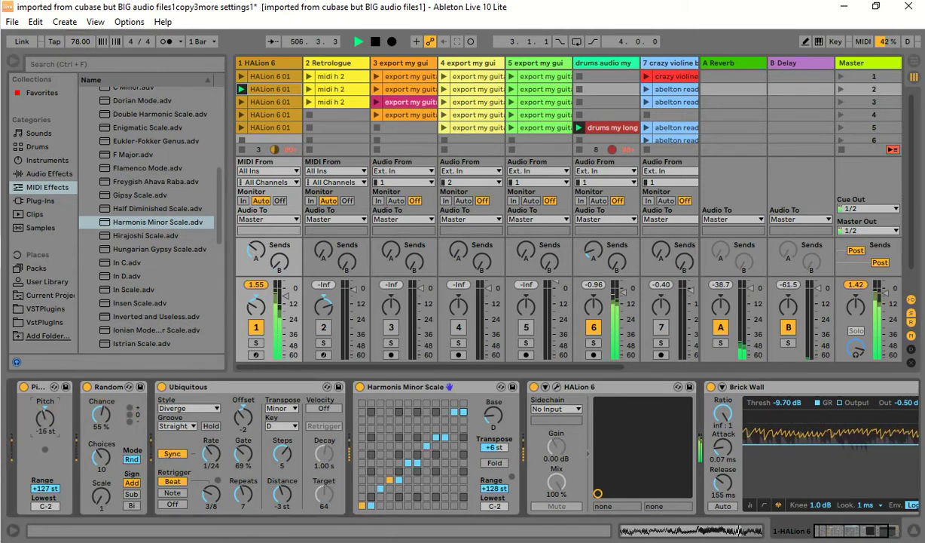
{"action": "left_click_drag", "start_coordinate": [39, 422], "coordinate": [38, 425]}
{"action": "left_click", "coordinate": [455, 407]}
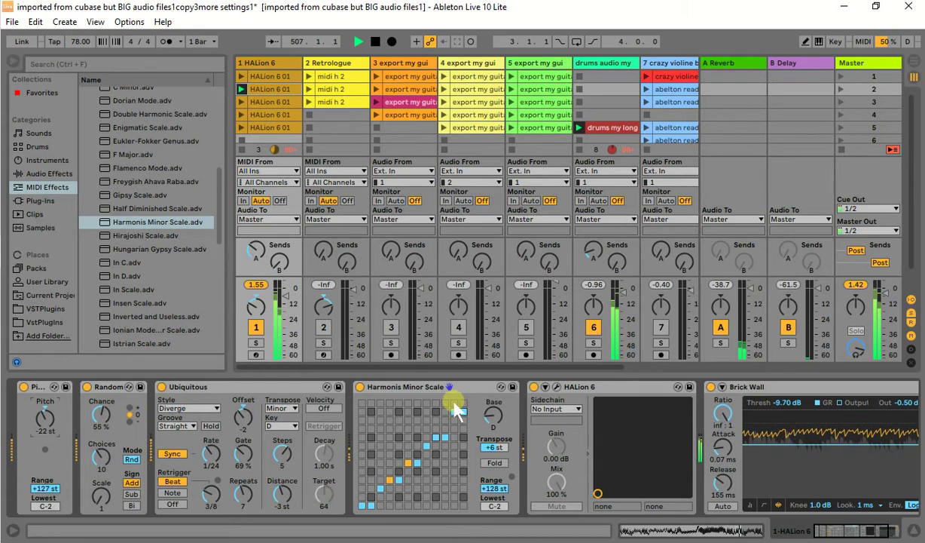
Set the scale's Base to E, move Transpose to +31 st and back to -6 st, with the arpeggiator at Rate 1/16 and Gate 59 %
{"action": "left_click", "coordinate": [494, 446]}
{"action": "left_click_drag", "start_coordinate": [491, 413], "coordinate": [491, 404]}
{"action": "left_click_drag", "start_coordinate": [490, 445], "coordinate": [490, 425]}
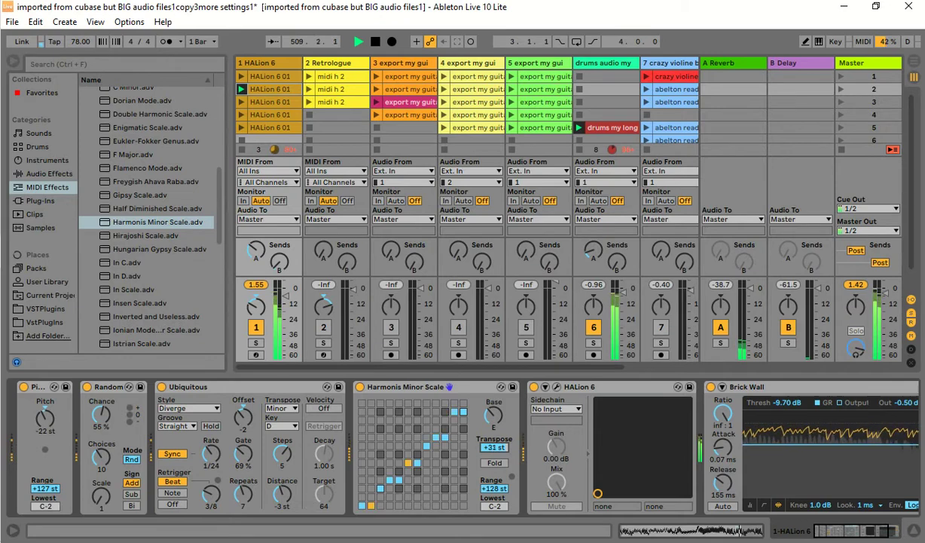
{"action": "mouse_move", "coordinate": [494, 437]}
{"action": "left_mouse_down"}
{"action": "mouse_move", "coordinate": [494, 474]}
{"action": "mouse_move", "coordinate": [494, 436]}
{"action": "mouse_move", "coordinate": [494, 444]}
{"action": "left_mouse_up"}
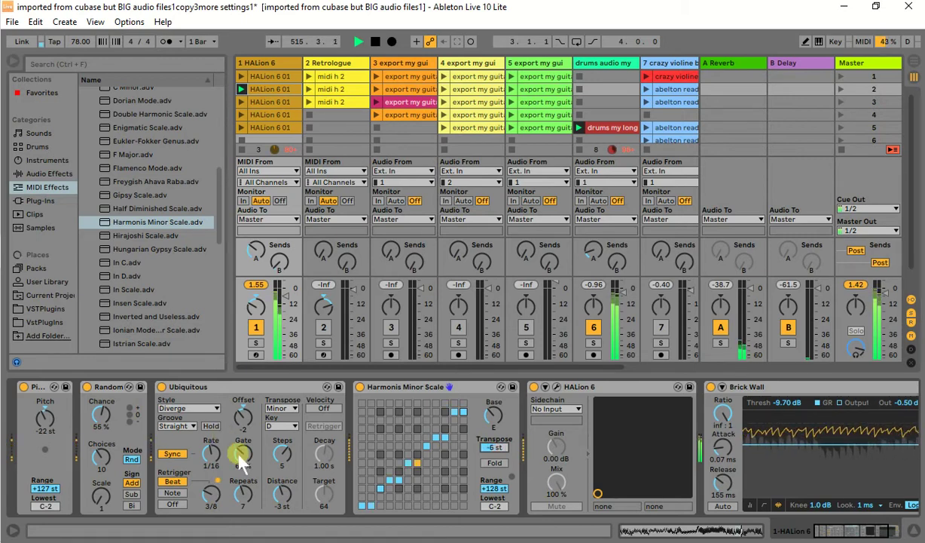
{"action": "left_click_drag", "start_coordinate": [239, 456], "coordinate": [239, 461]}
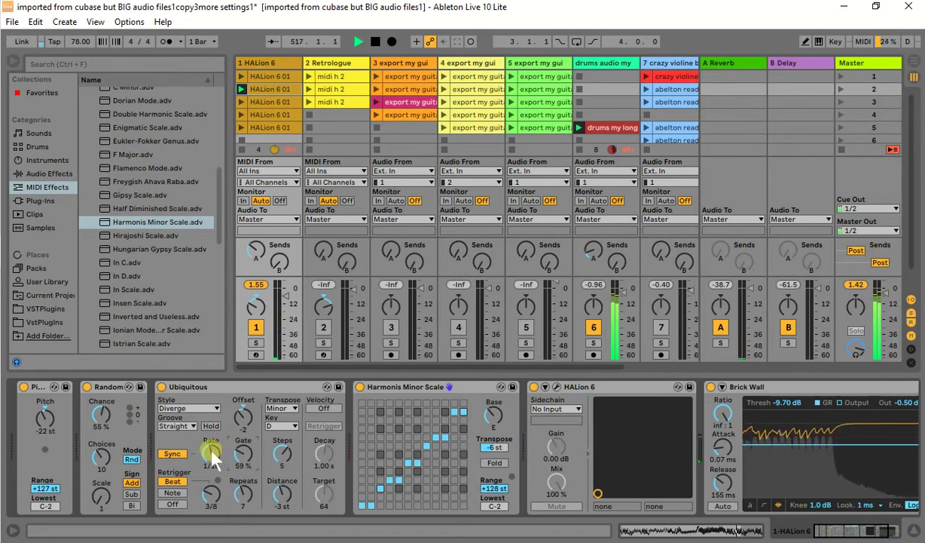
Launch the HALion 6 track's first clip, open its notes and raise the tempo to 115 BPM
{"action": "left_click", "coordinate": [243, 77]}
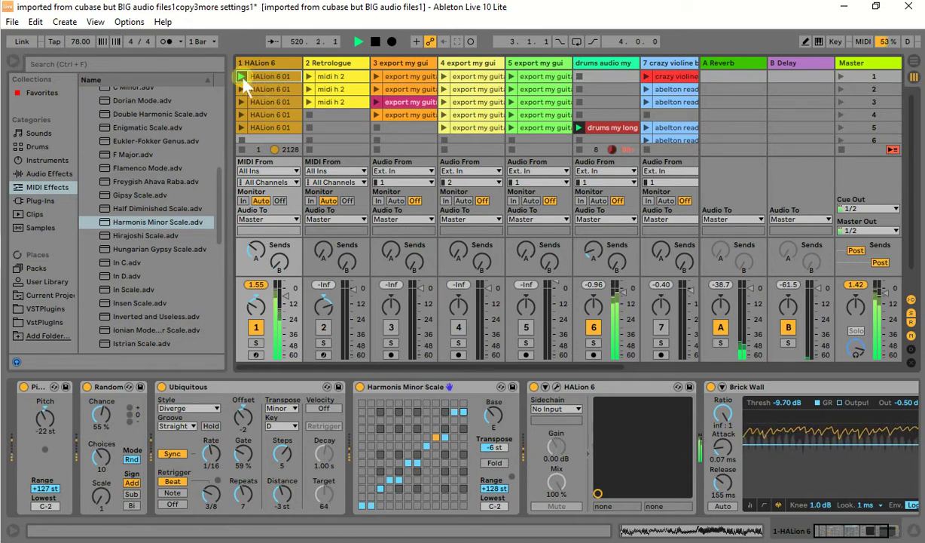
{"action": "left_click", "coordinate": [265, 81]}
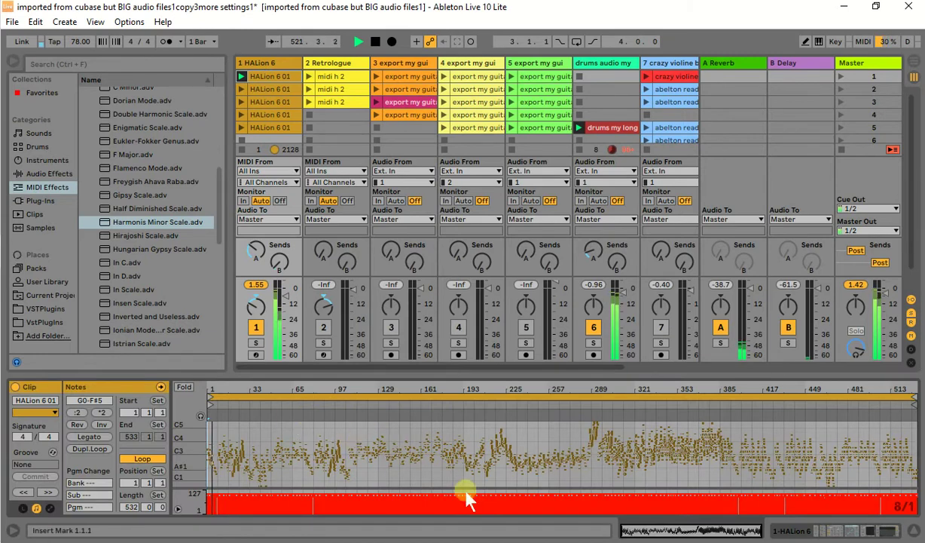
{"action": "left_click_drag", "start_coordinate": [78, 43], "coordinate": [78, 25]}
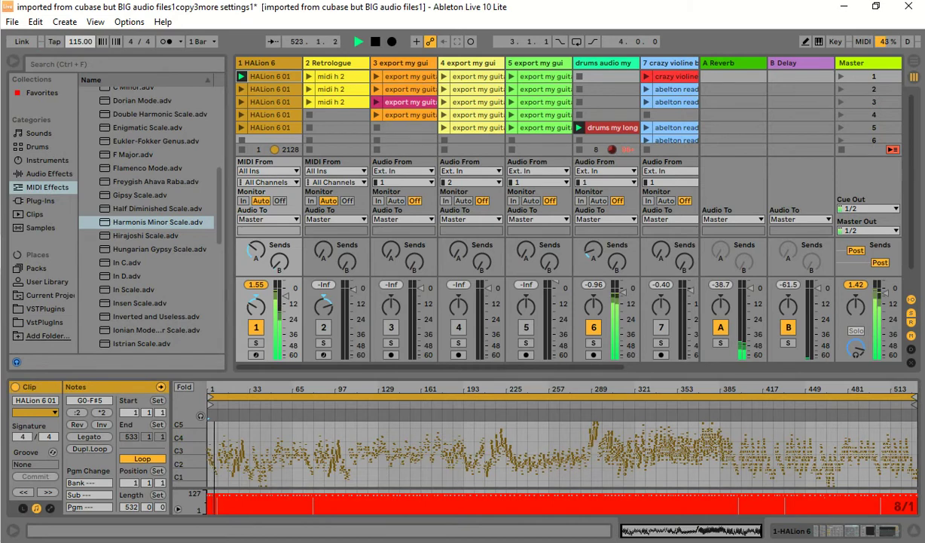
Show the HALion 6 track's device chain and raise the Pitch effect to -1 st, settling it at -3 st
{"action": "double_click", "coordinate": [241, 60]}
{"action": "left_click_drag", "start_coordinate": [40, 396], "coordinate": [40, 365]}
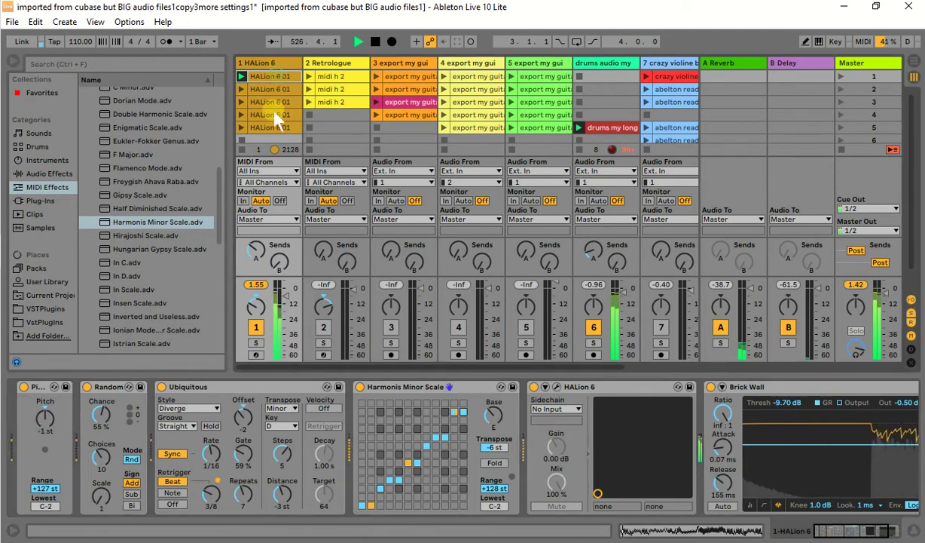
{"action": "left_click", "coordinate": [34, 489]}
{"action": "left_click_drag", "start_coordinate": [41, 400], "coordinate": [41, 403]}
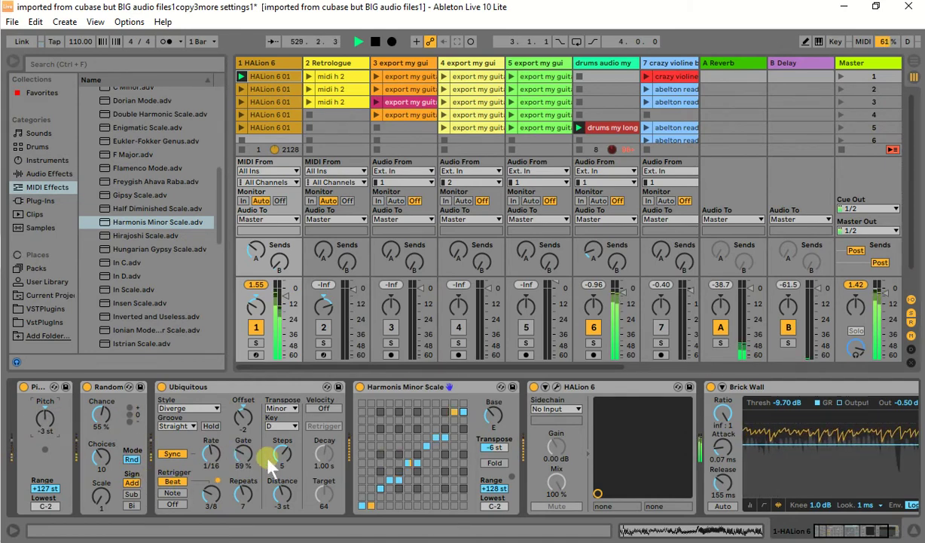
Set the Ubiquitous arpeggiator to Gate 52 %, Rate 1/12, retrigger interval 3/16, Repeats 11, Steps 4 and Distance -5 st
{"action": "left_click_drag", "start_coordinate": [243, 456], "coordinate": [243, 467]}
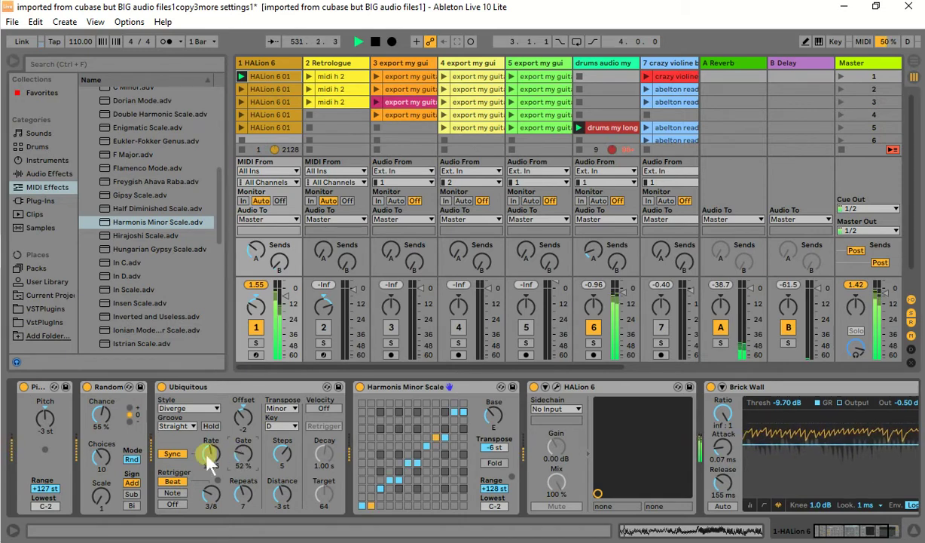
{"action": "mouse_move", "coordinate": [207, 452]}
{"action": "left_mouse_down"}
{"action": "mouse_move", "coordinate": [198, 434]}
{"action": "mouse_move", "coordinate": [211, 464]}
{"action": "left_mouse_up"}
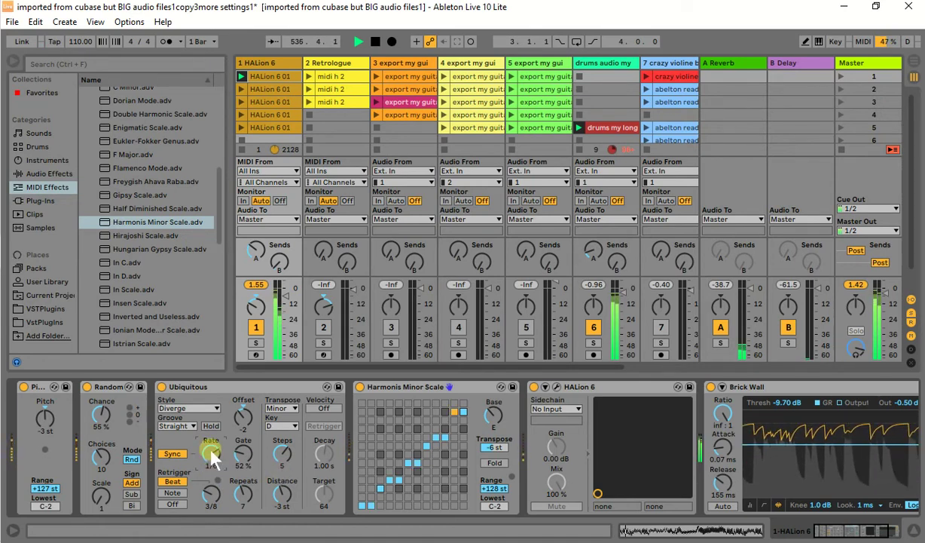
{"action": "left_click_drag", "start_coordinate": [211, 451], "coordinate": [242, 476]}
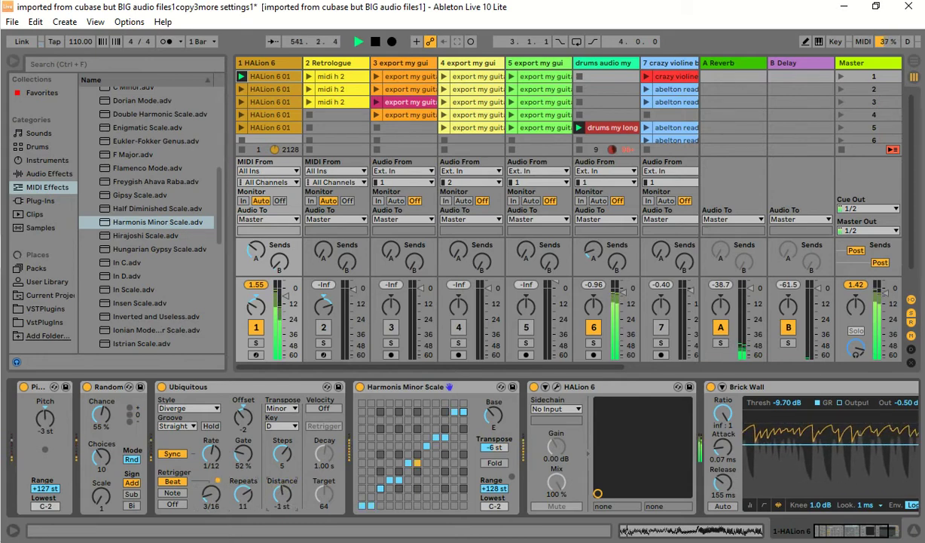
{"action": "left_click_drag", "start_coordinate": [270, 431], "coordinate": [270, 441]}
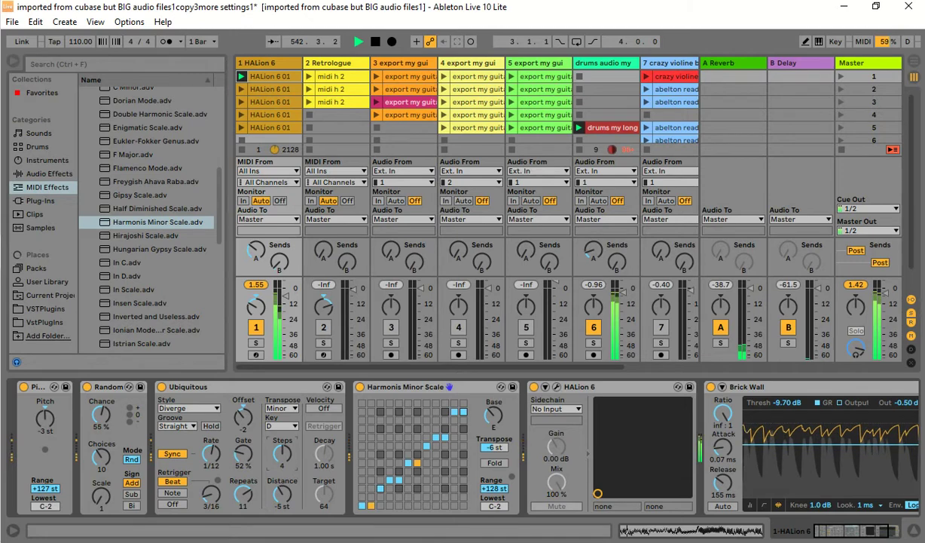
Set the arpeggiator's Key to G and try its Transpose mode on Major before returning it to Minor
{"action": "left_click", "coordinate": [292, 427]}
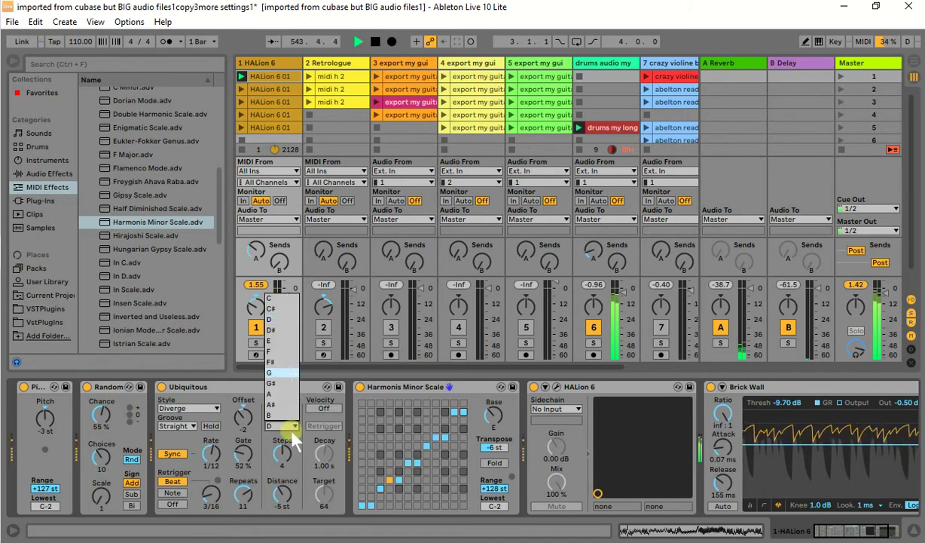
{"action": "left_click", "coordinate": [294, 410]}
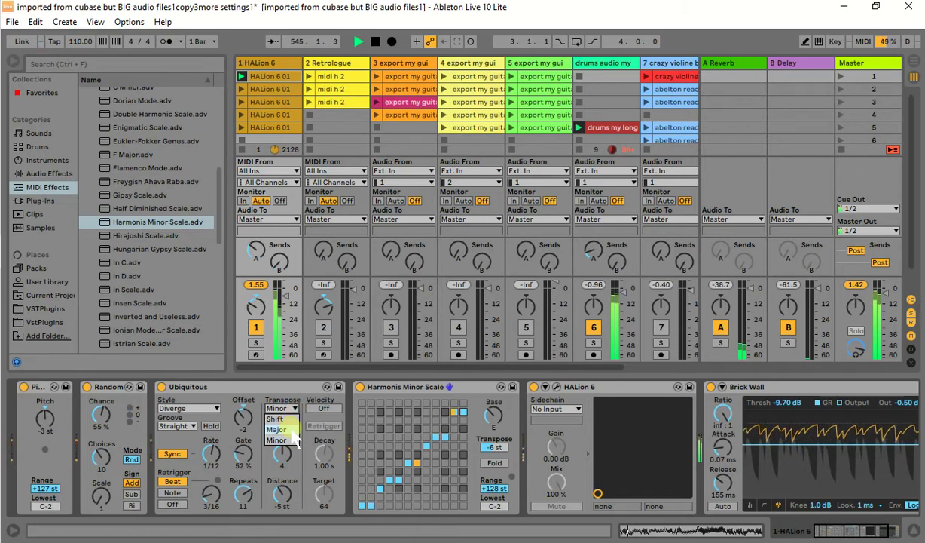
{"action": "left_click", "coordinate": [279, 429]}
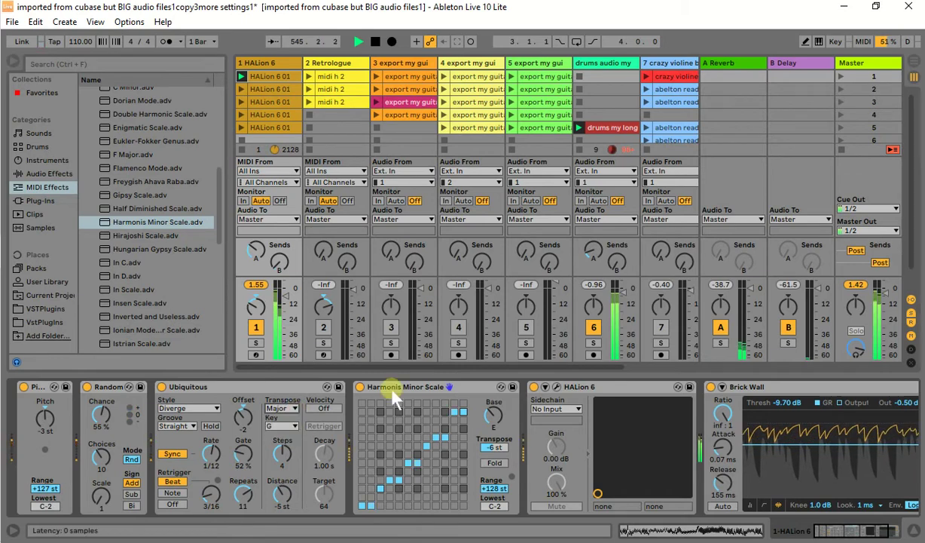
{"action": "left_click", "coordinate": [297, 410]}
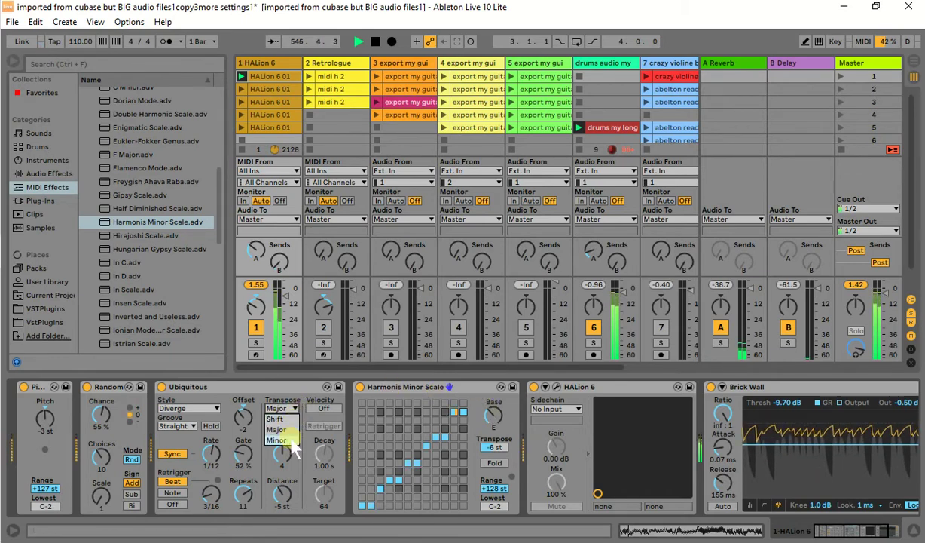
{"action": "left_click", "coordinate": [278, 423]}
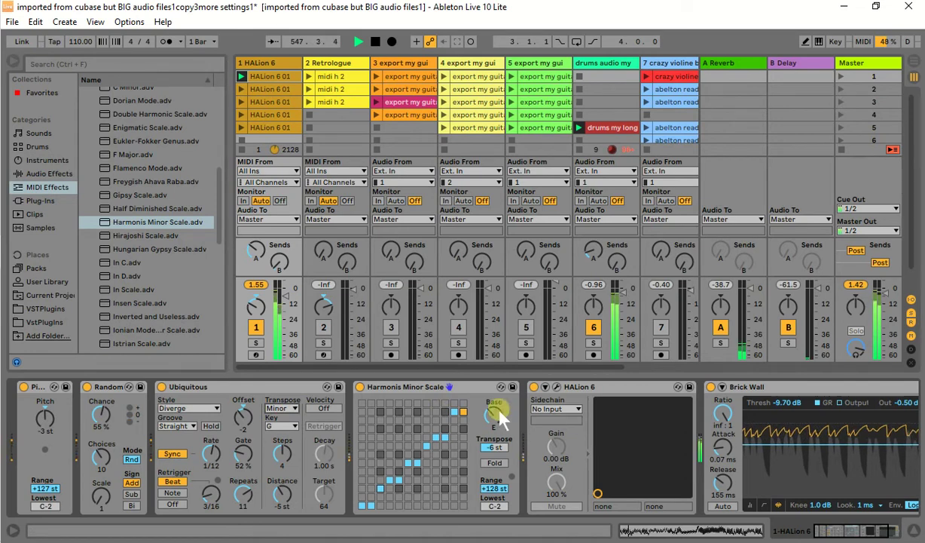
Set the harmonic minor scale's Base to A and move its Transpose through -15 st to -7 st
{"action": "left_click_drag", "start_coordinate": [497, 447], "coordinate": [493, 392]}
{"action": "left_click_drag", "start_coordinate": [495, 448], "coordinate": [495, 426]}
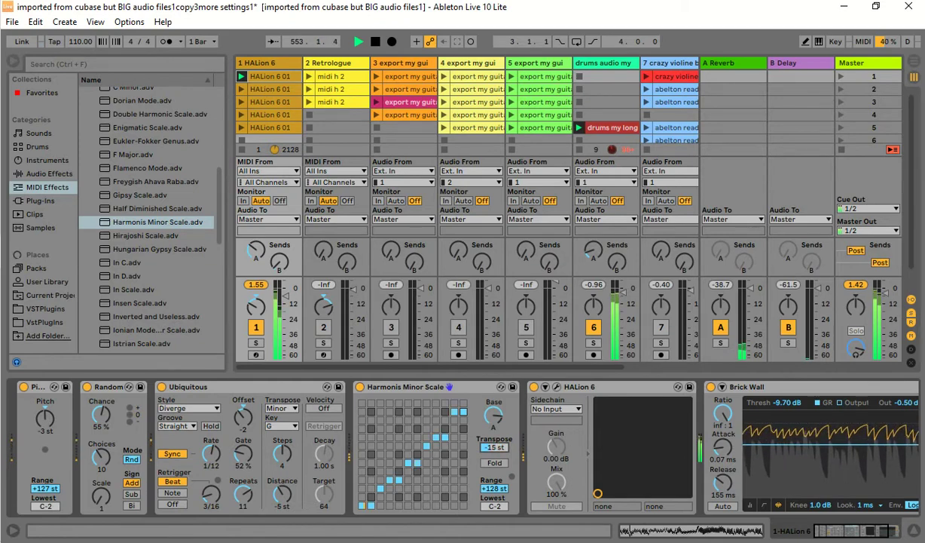
{"action": "left_click_drag", "start_coordinate": [494, 446], "coordinate": [494, 440]}
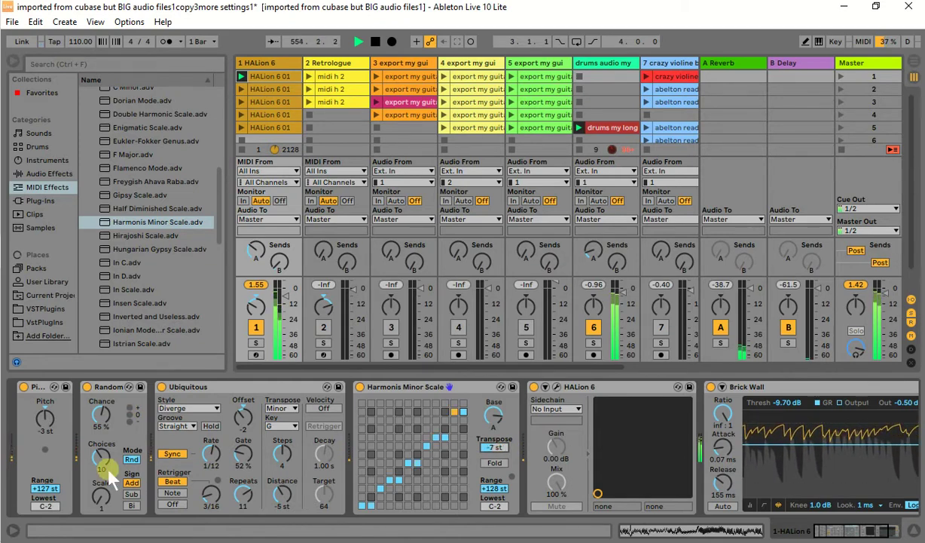
Set the arpeggiator's Gate to 74 % and Rate to 1/24, and raise the Pitch effect to +2 st
{"action": "left_click_drag", "start_coordinate": [244, 456], "coordinate": [244, 426]}
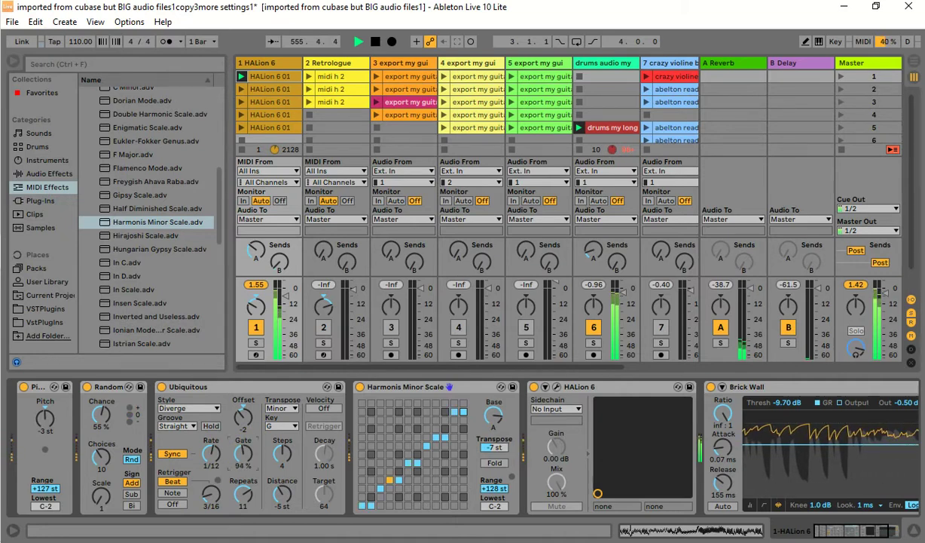
{"action": "mouse_move", "coordinate": [211, 454]}
{"action": "left_mouse_down"}
{"action": "mouse_move", "coordinate": [211, 441]}
{"action": "mouse_move", "coordinate": [211, 452]}
{"action": "mouse_move", "coordinate": [235, 455]}
{"action": "mouse_move", "coordinate": [207, 441]}
{"action": "mouse_move", "coordinate": [207, 430]}
{"action": "mouse_move", "coordinate": [211, 450]}
{"action": "left_mouse_up"}
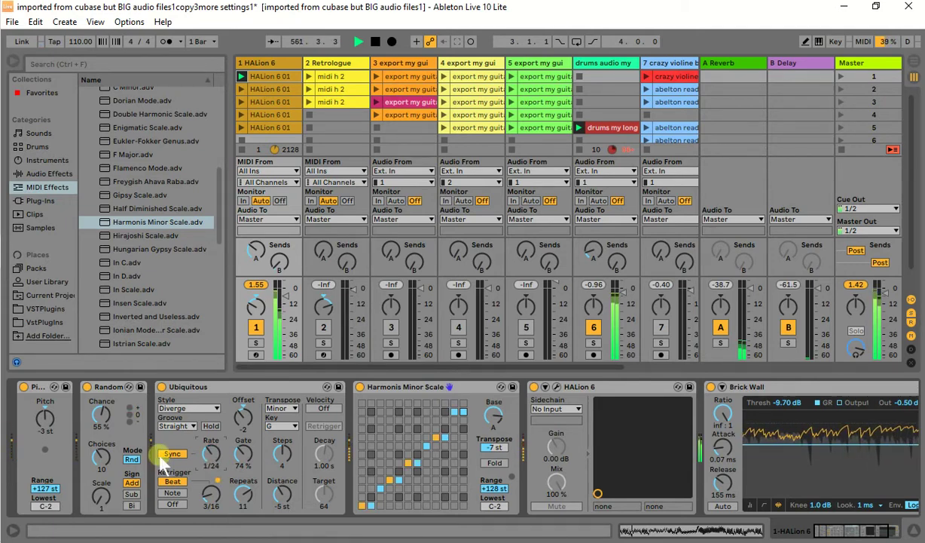
{"action": "left_click_drag", "start_coordinate": [44, 418], "coordinate": [42, 388]}
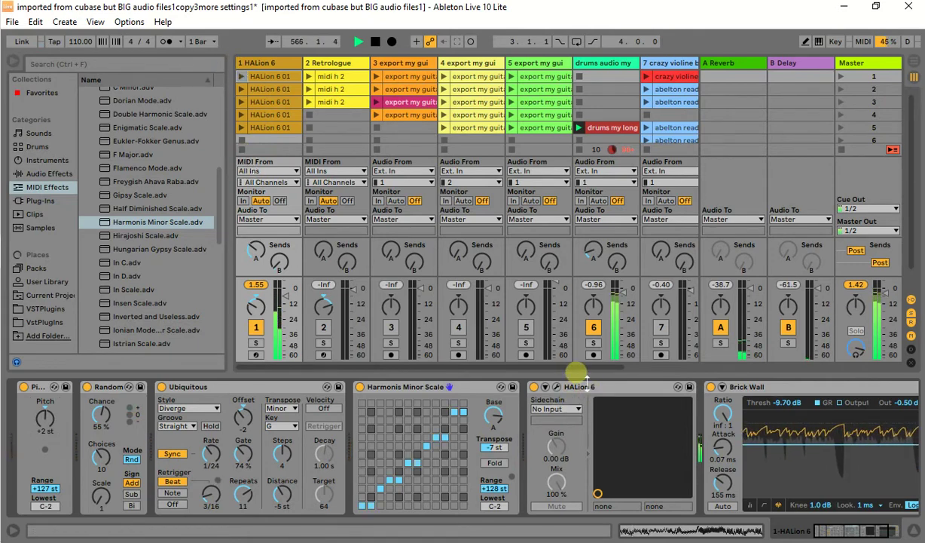
Launch the second-row clip on track 7, open its sample and activate the track so it is heard
{"action": "left_click_drag", "start_coordinate": [544, 371], "coordinate": [646, 368]}
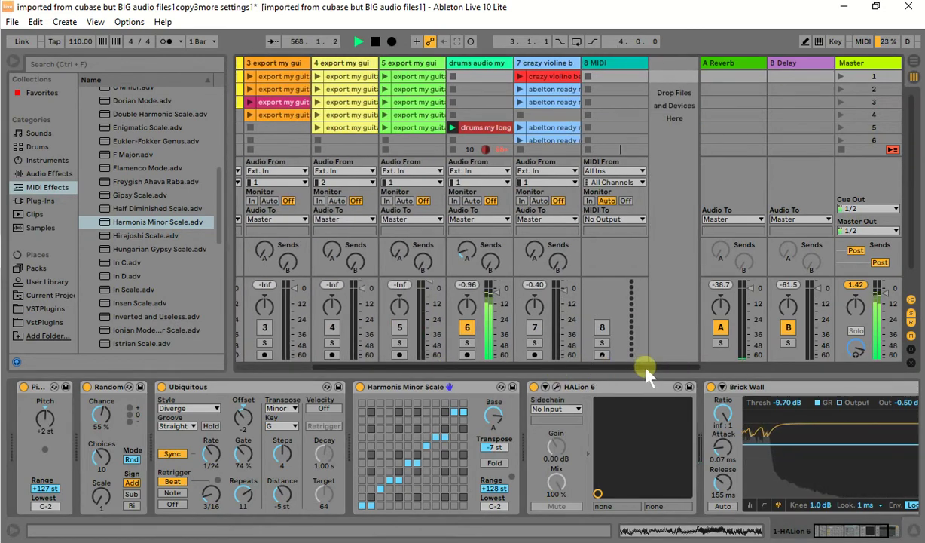
{"action": "left_click", "coordinate": [575, 77]}
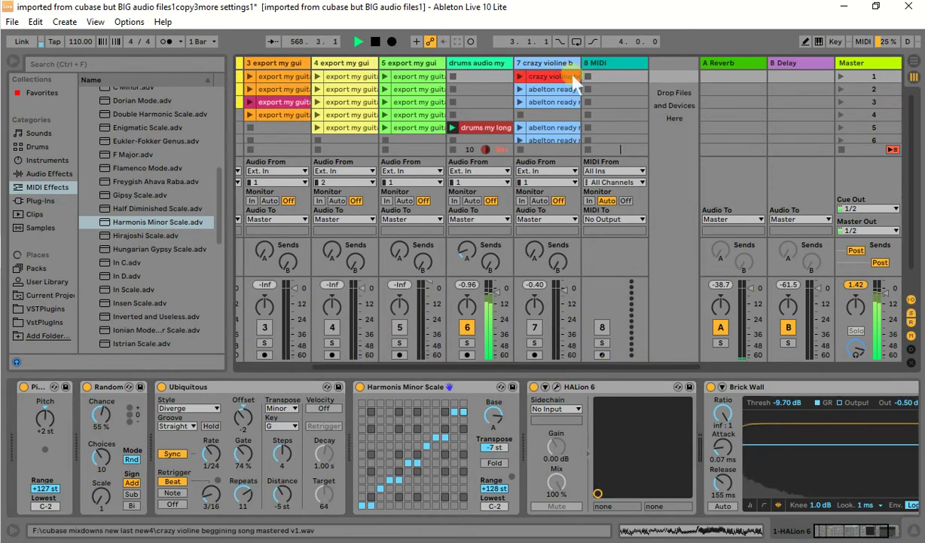
{"action": "left_click", "coordinate": [520, 89]}
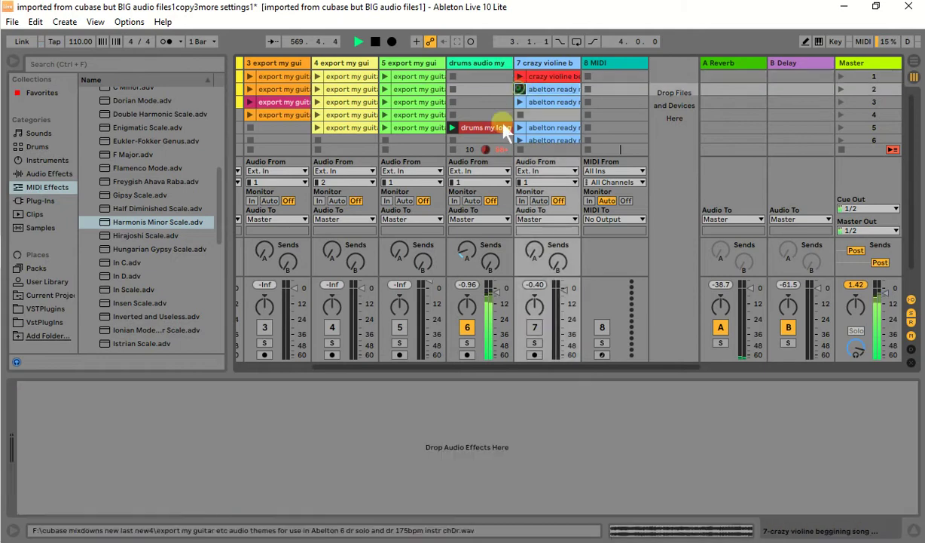
{"action": "left_click", "coordinate": [556, 99]}
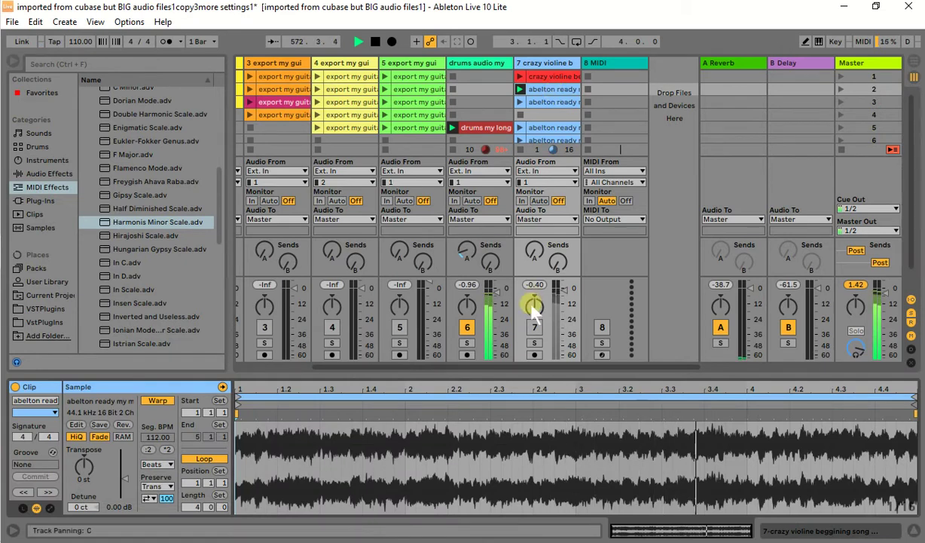
{"action": "left_click", "coordinate": [534, 327]}
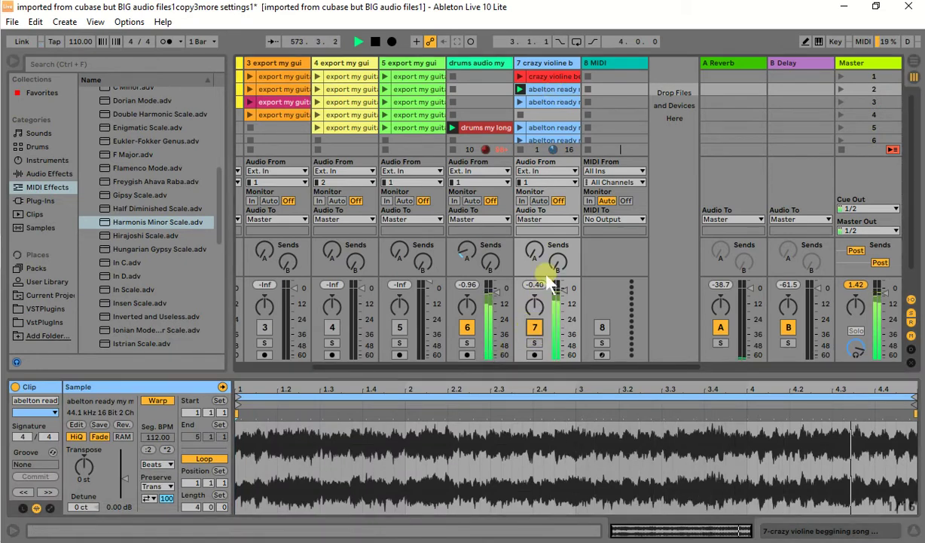
Open the drums clip, mute the drums track and move the clip's loop to about bar 39 with its start near bar 50
{"action": "left_click", "coordinate": [475, 128]}
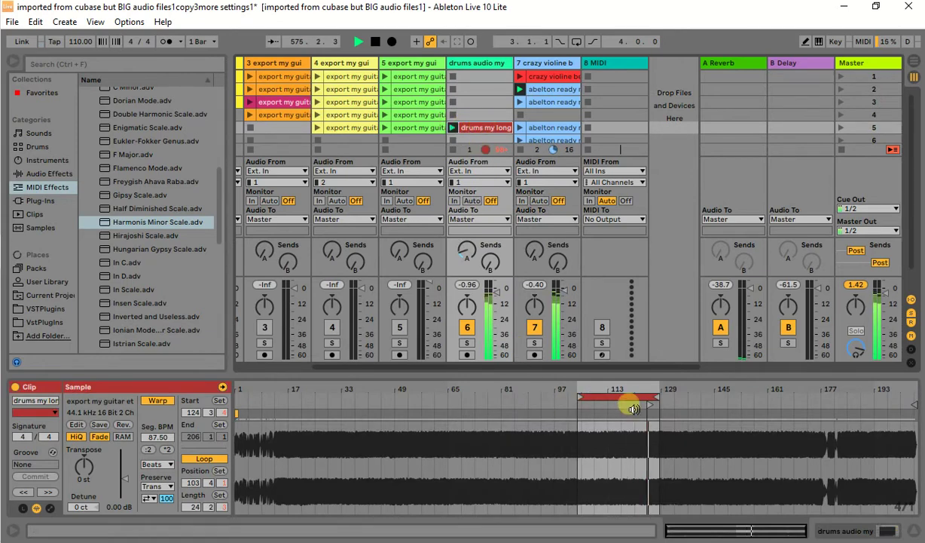
{"action": "left_click", "coordinate": [465, 329]}
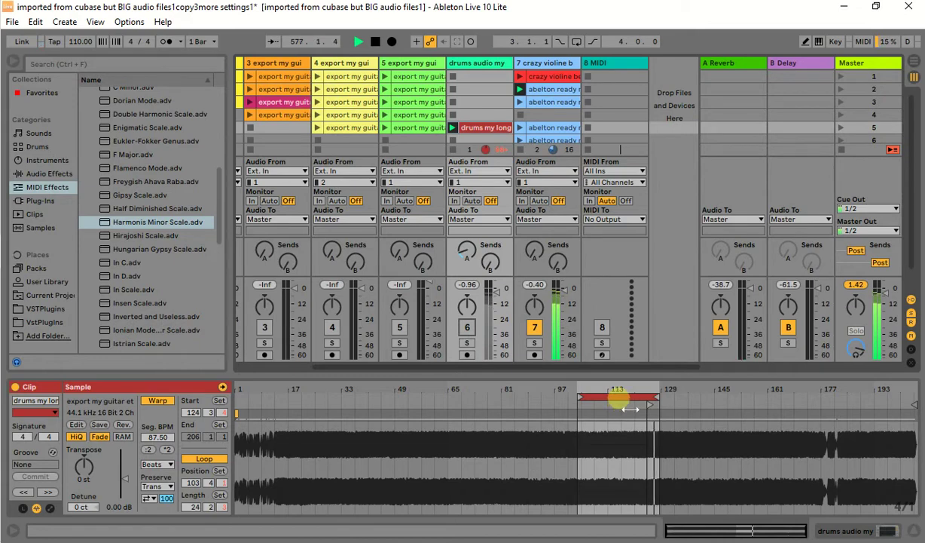
{"action": "left_click_drag", "start_coordinate": [629, 408], "coordinate": [500, 391]}
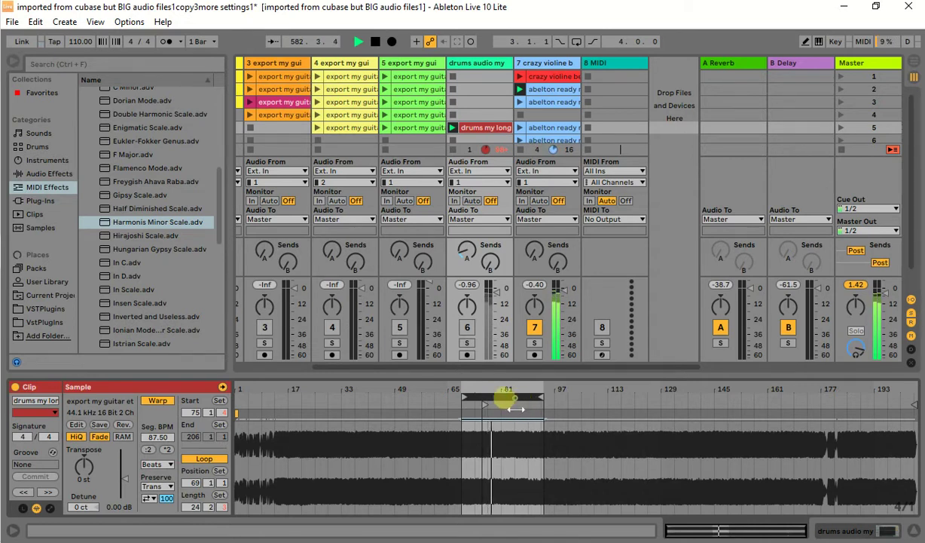
{"action": "left_click_drag", "start_coordinate": [509, 408], "coordinate": [374, 415]}
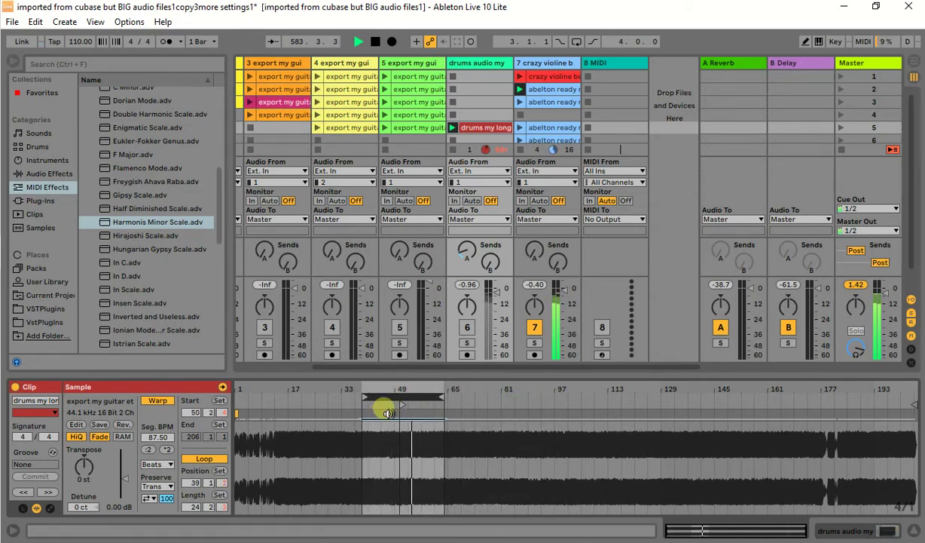
Shorten track 7's second-row clip loop to 2.3.0, try looping from 3.1.2, and extend it back to 1.1.1 with the start at 2.3.3
{"action": "left_click", "coordinate": [557, 78]}
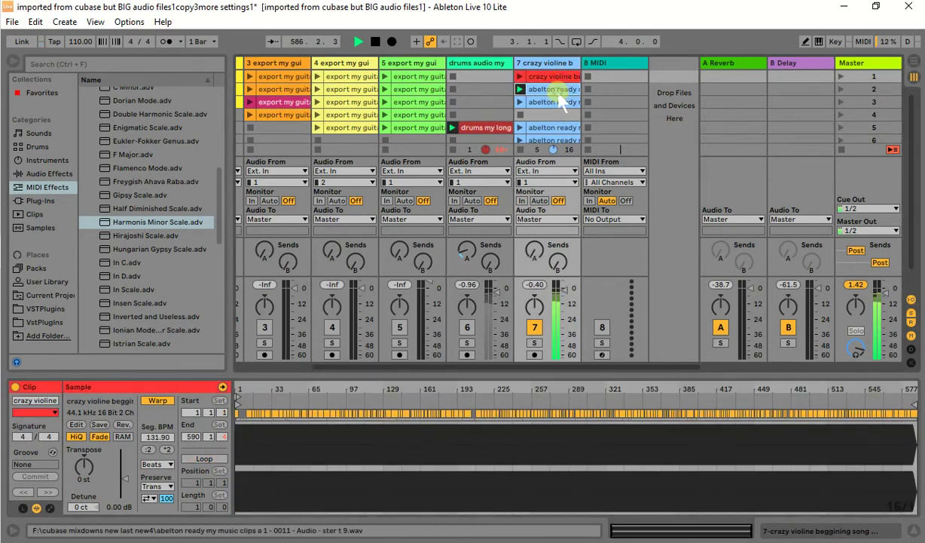
{"action": "left_click", "coordinate": [557, 90]}
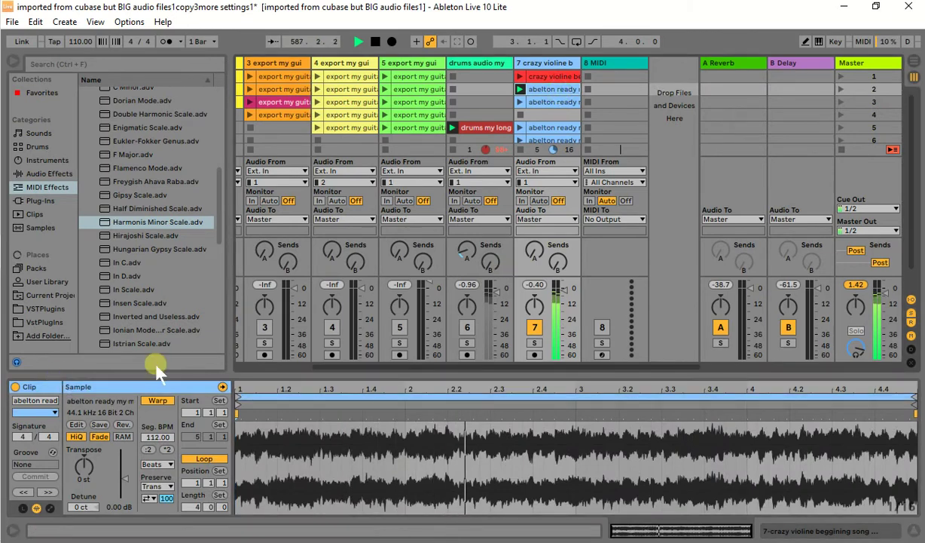
{"action": "left_click", "coordinate": [920, 426]}
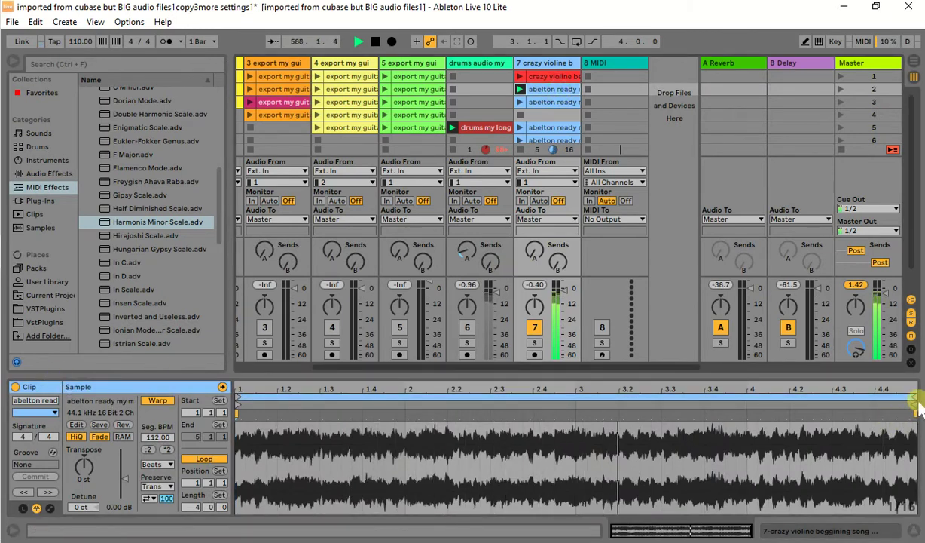
{"action": "left_click_drag", "start_coordinate": [915, 399], "coordinate": [702, 418]}
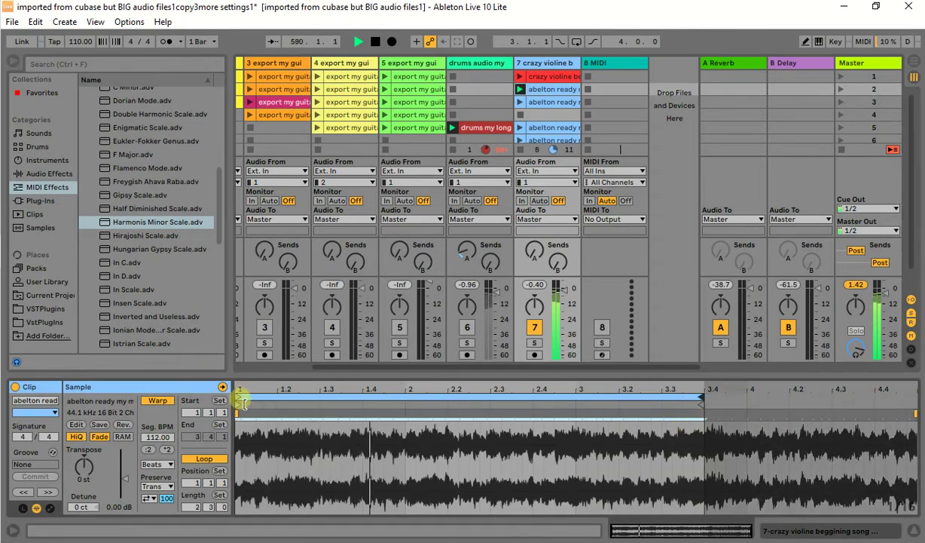
{"action": "mouse_move", "coordinate": [240, 395]}
{"action": "left_mouse_down"}
{"action": "mouse_move", "coordinate": [462, 411]}
{"action": "mouse_move", "coordinate": [594, 407]}
{"action": "mouse_move", "coordinate": [512, 419]}
{"action": "left_mouse_up"}
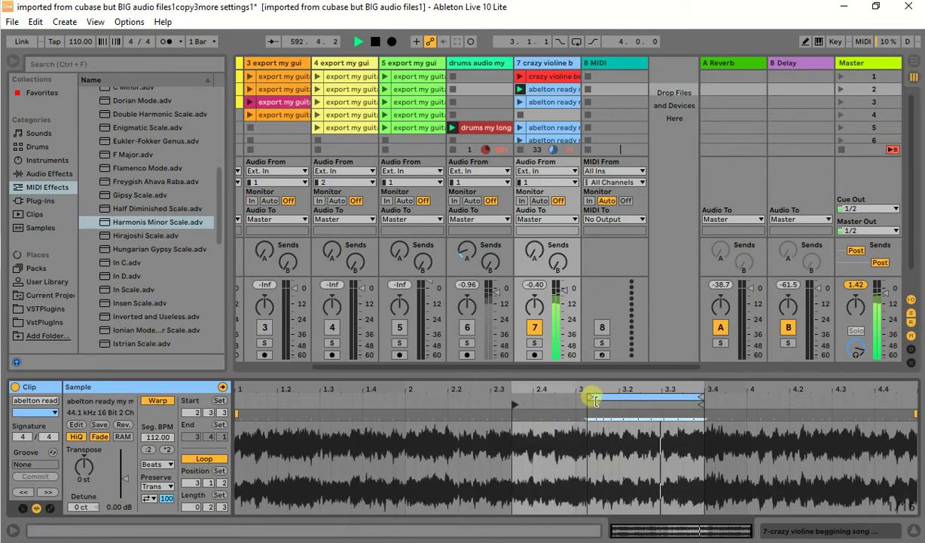
{"action": "left_click_drag", "start_coordinate": [591, 402], "coordinate": [230, 398]}
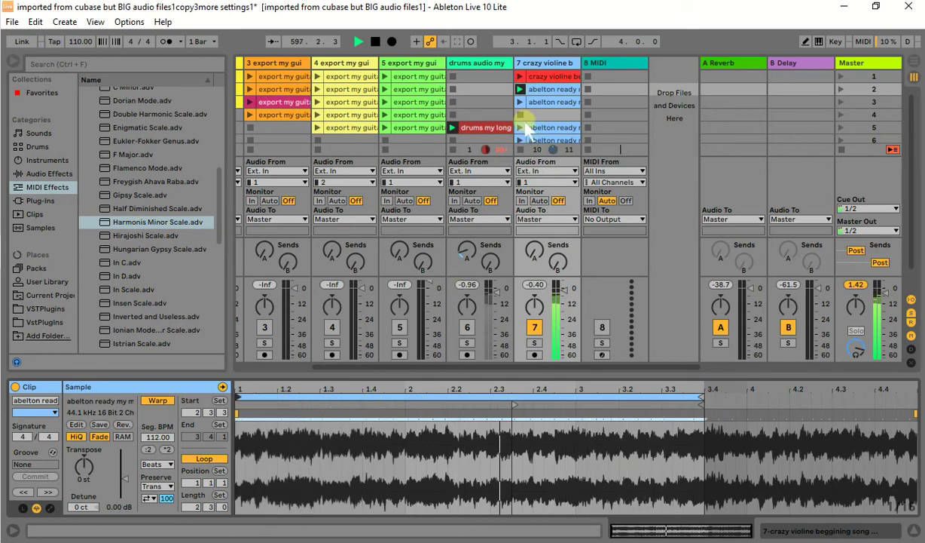
Launch track 7's third-row clip, switch to its fifth-row clip and shorten that clip's loop to one bar
{"action": "left_click", "coordinate": [521, 102]}
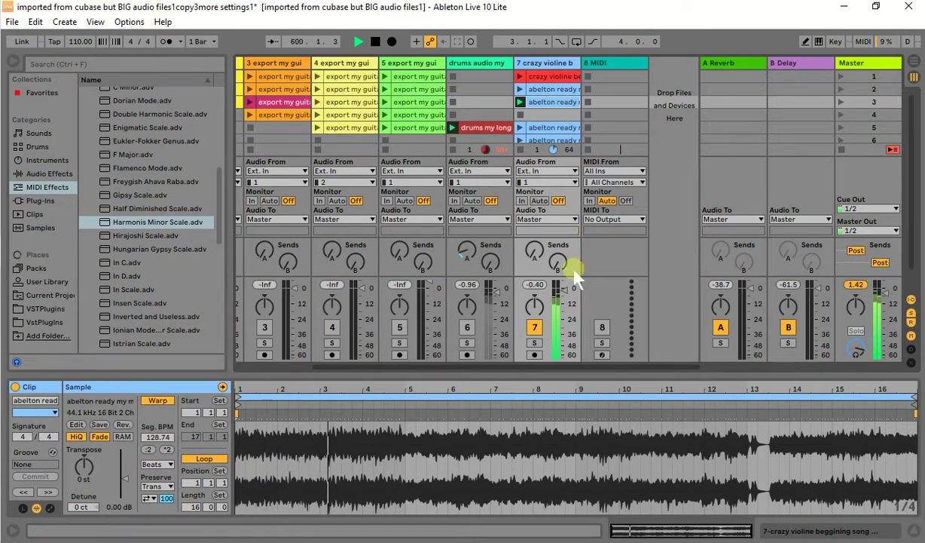
{"action": "left_click_drag", "start_coordinate": [567, 300], "coordinate": [566, 290]}
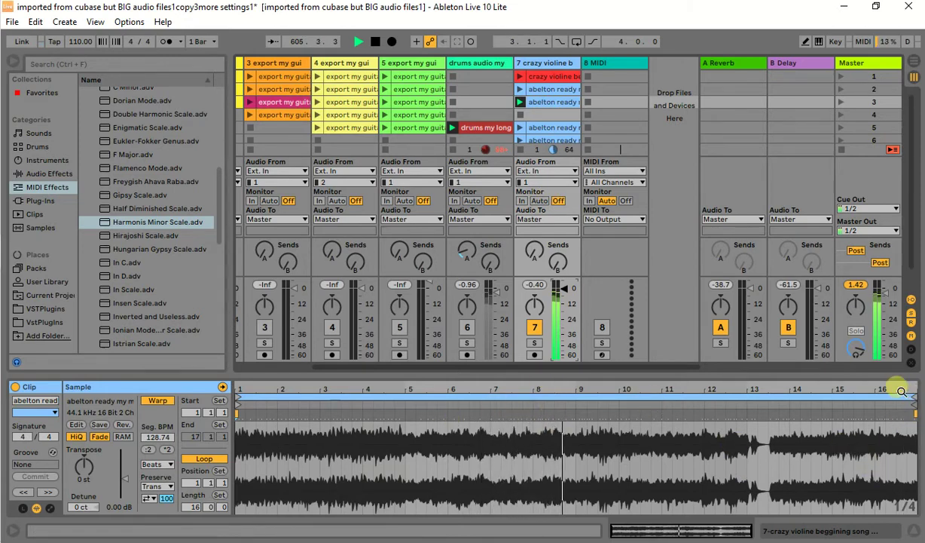
{"action": "left_click", "coordinate": [520, 127]}
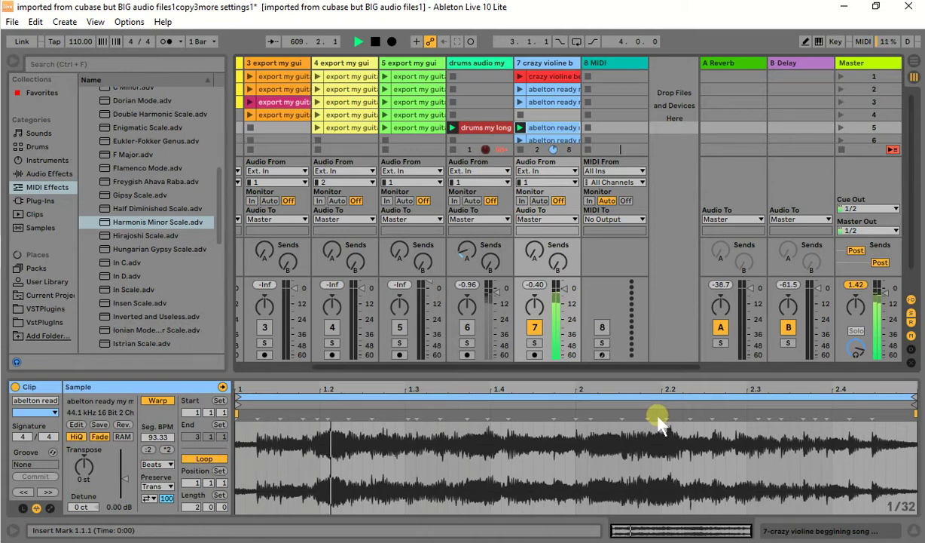
{"action": "left_click_drag", "start_coordinate": [916, 397], "coordinate": [585, 399]}
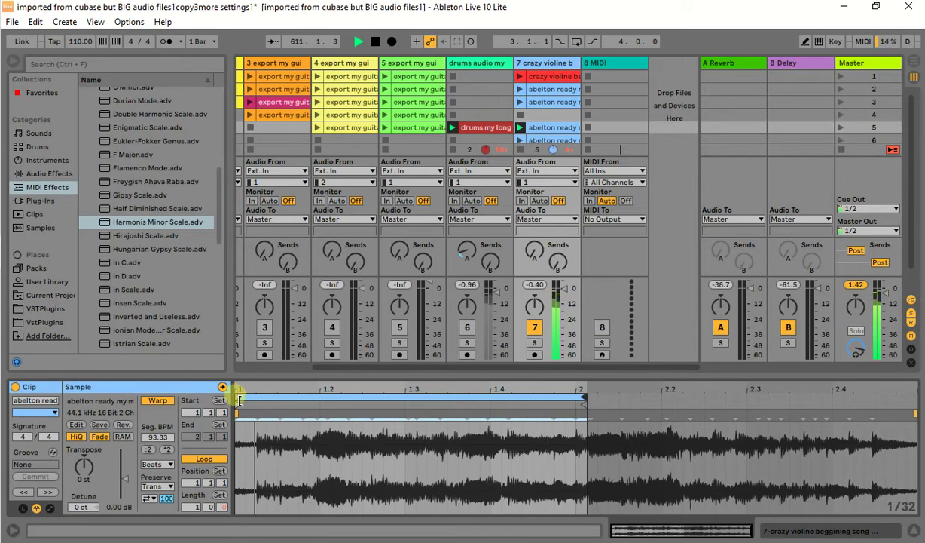
Extend the loop end of track 7's fifth-row clip to about 2.2.3 and shift its loop start to about 1.4.1
{"action": "mouse_move", "coordinate": [240, 397]}
{"action": "left_mouse_down"}
{"action": "mouse_move", "coordinate": [393, 403]}
{"action": "mouse_move", "coordinate": [239, 412]}
{"action": "left_mouse_up"}
{"action": "left_click_drag", "start_coordinate": [588, 407], "coordinate": [712, 405]}
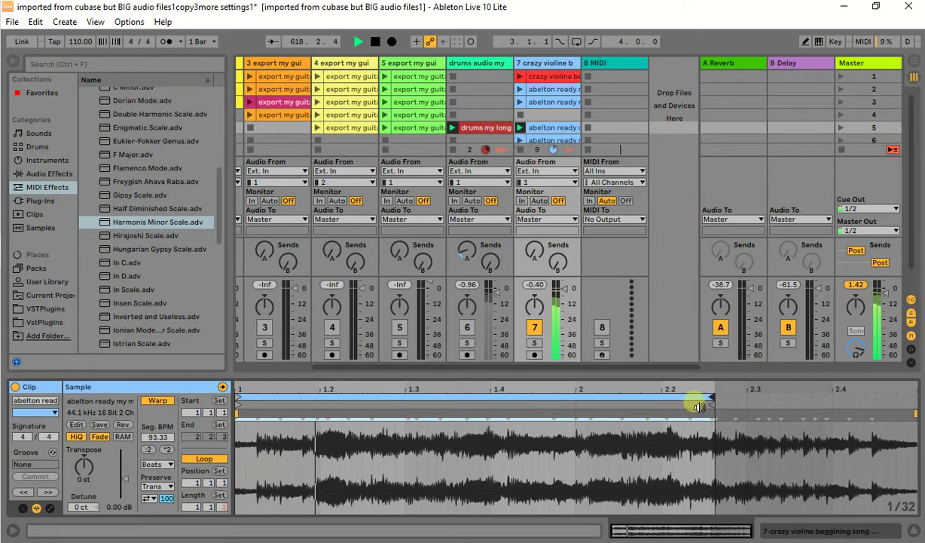
{"action": "left_click", "coordinate": [242, 398]}
{"action": "left_click_drag", "start_coordinate": [419, 412], "coordinate": [509, 405]}
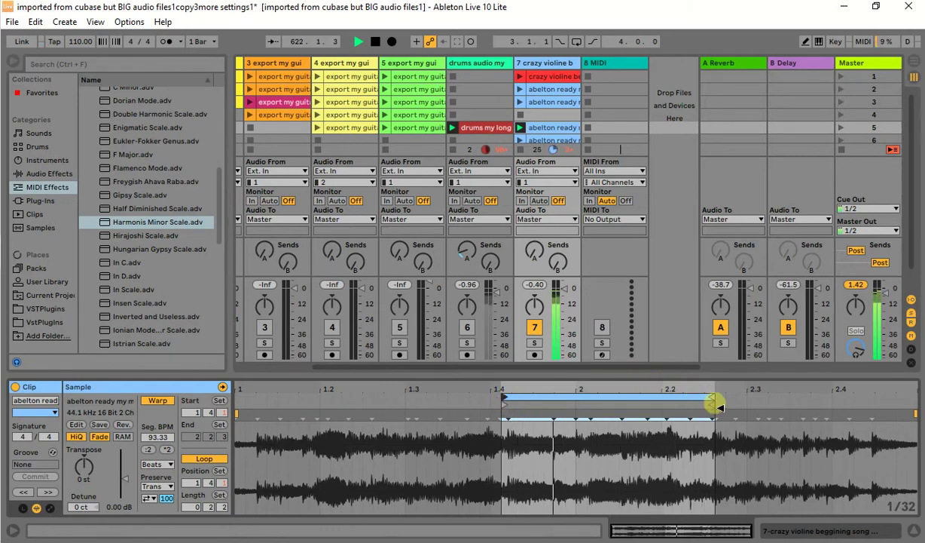
Extend the fifth-row clip's loop end to about 2.3.4, try a start near 1.3.2, and bring the start back to 1.1.1
{"action": "left_click_drag", "start_coordinate": [713, 407], "coordinate": [827, 398]}
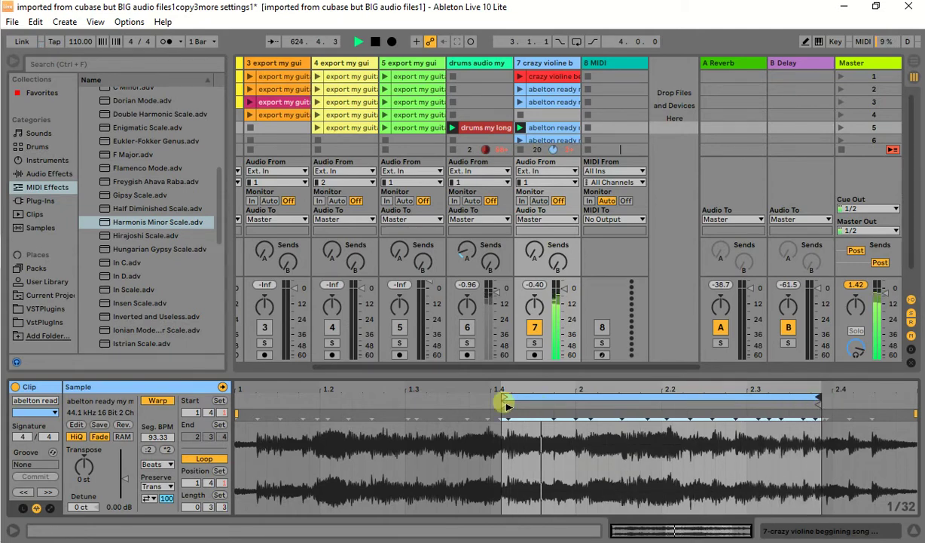
{"action": "left_click_drag", "start_coordinate": [502, 402], "coordinate": [435, 430]}
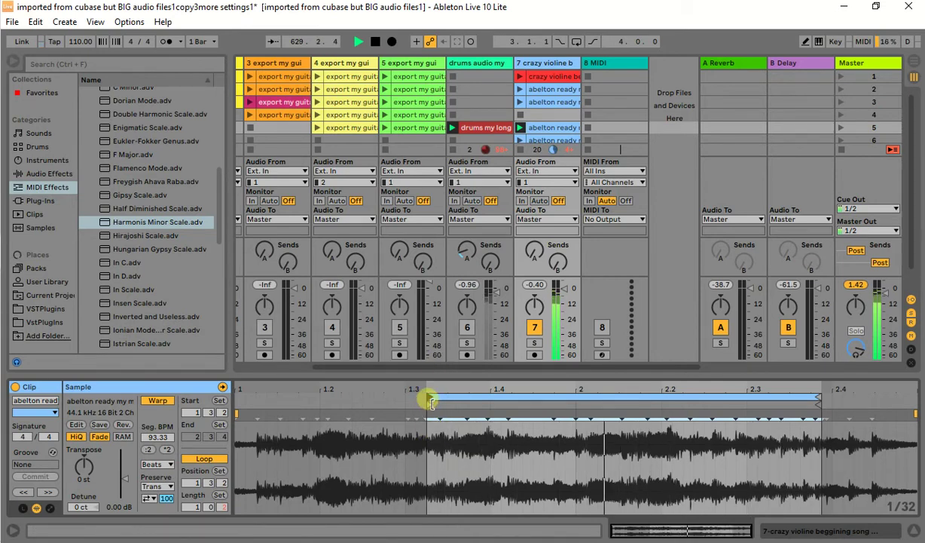
{"action": "left_click_drag", "start_coordinate": [431, 402], "coordinate": [193, 405]}
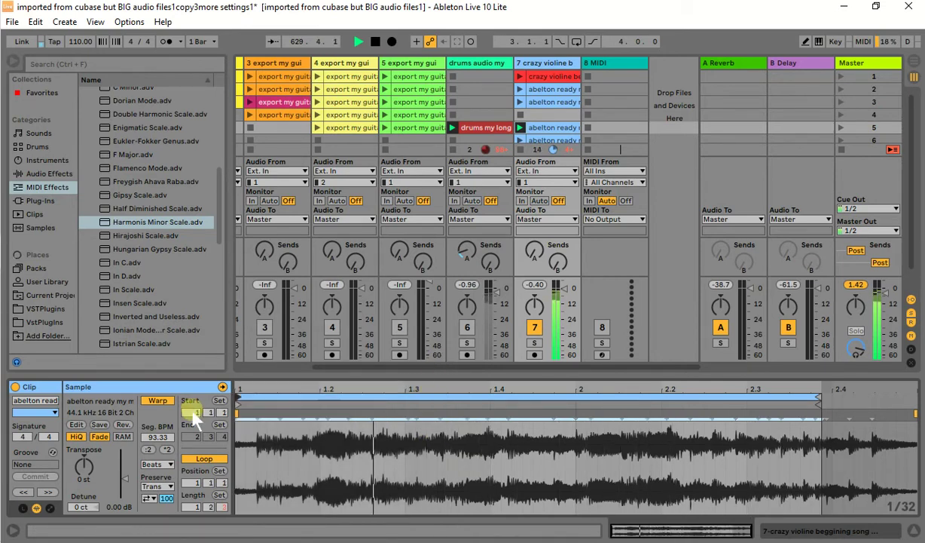
Launch track 7's sixth-row clip, switch to its second-row clip and extend that clip's loop to four bars
{"action": "left_click", "coordinate": [521, 140]}
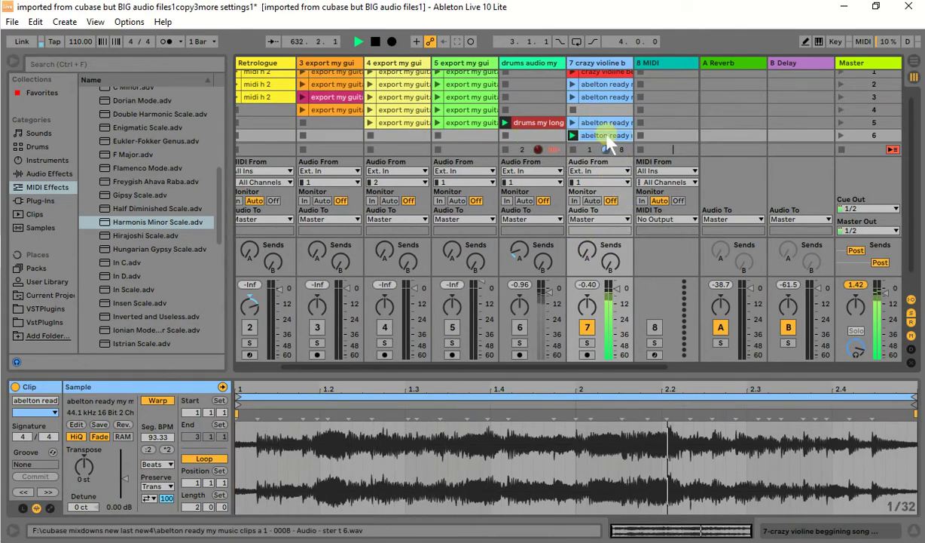
{"action": "left_click", "coordinate": [573, 84]}
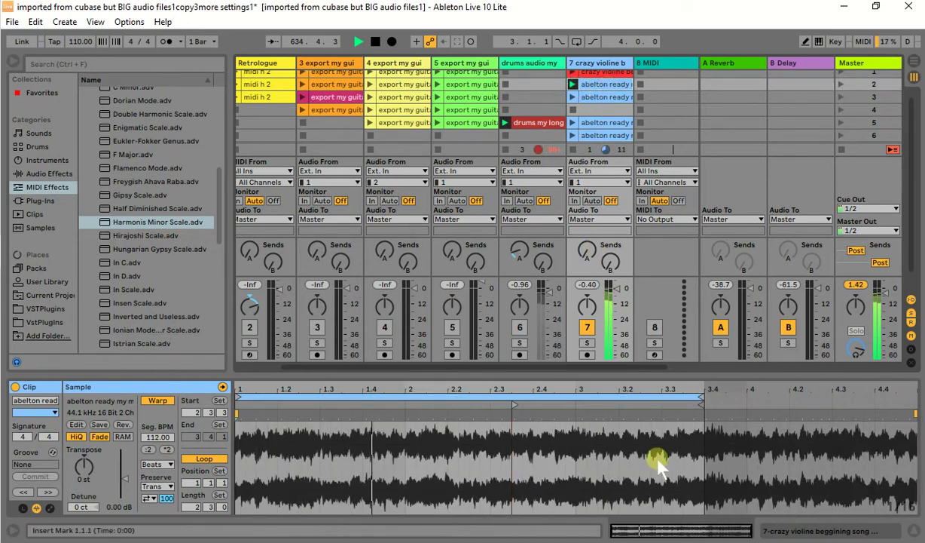
{"action": "left_click_drag", "start_coordinate": [702, 395], "coordinate": [916, 404]}
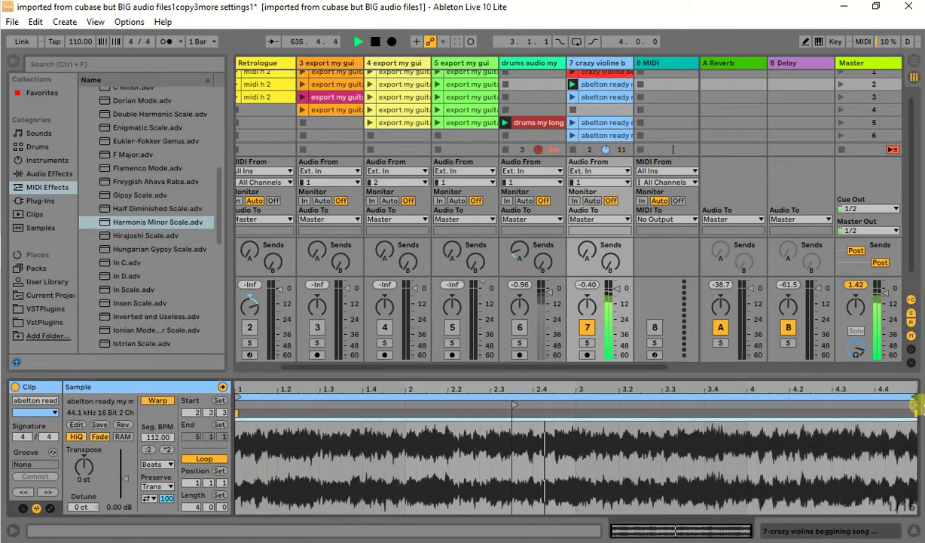
Launch the drums clip, unmute the drums track and stop the clip playing on track 7
{"action": "left_click", "coordinate": [506, 122]}
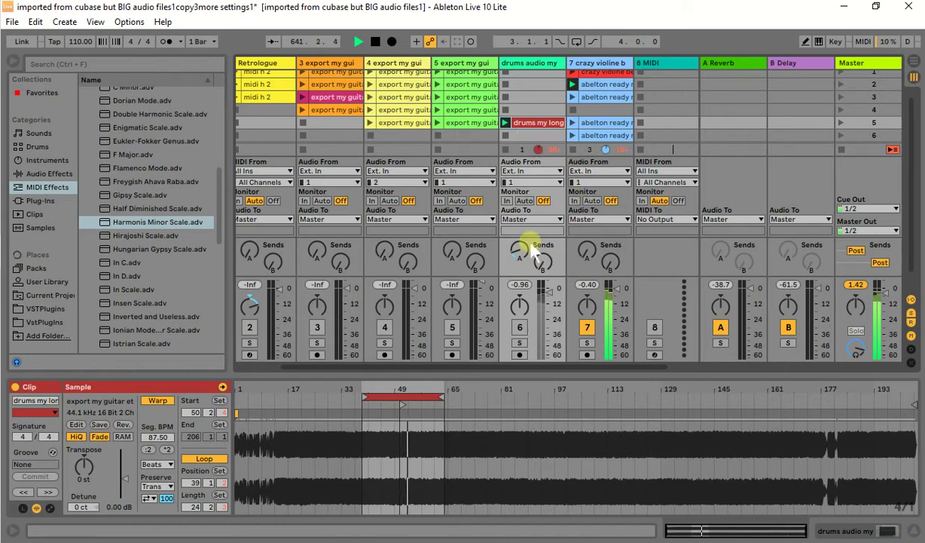
{"action": "left_click", "coordinate": [520, 327]}
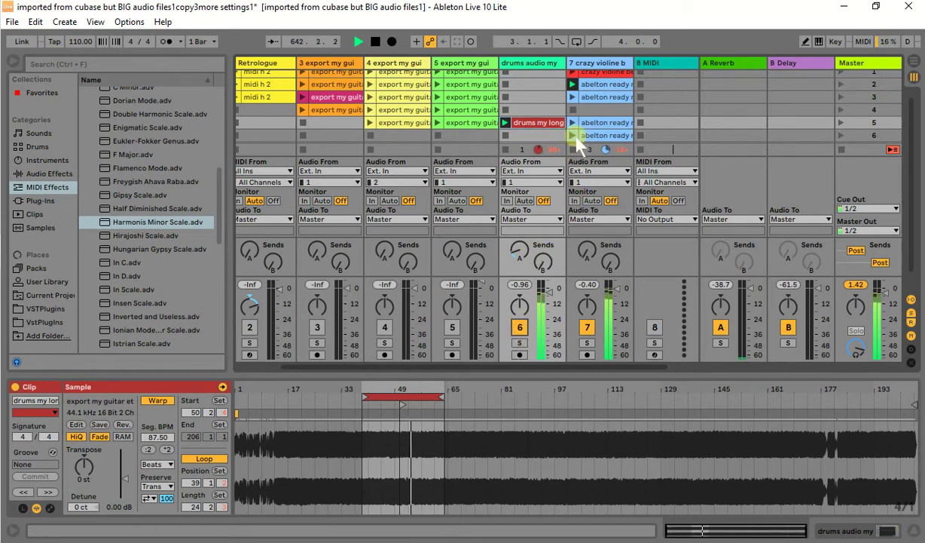
{"action": "left_click", "coordinate": [575, 151]}
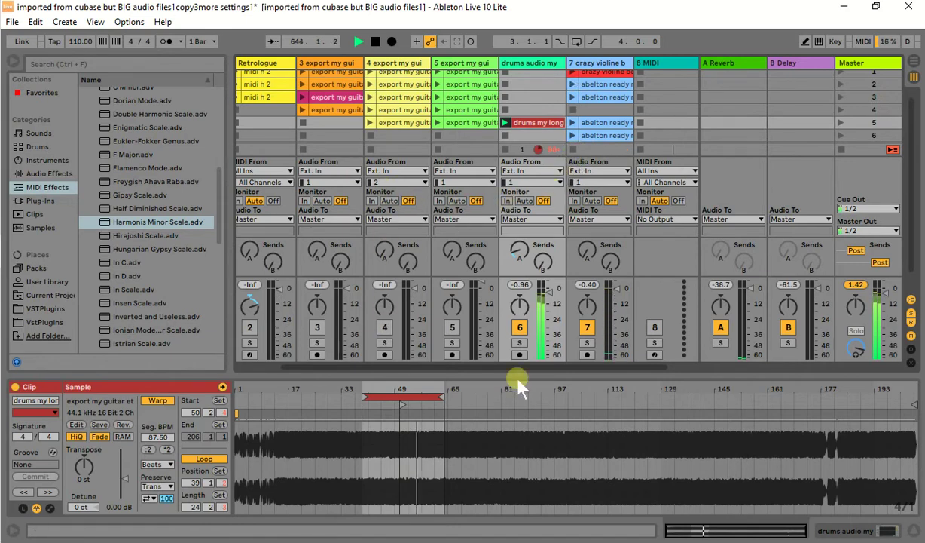
{"action": "left_click_drag", "start_coordinate": [911, 260], "coordinate": [910, 255]}
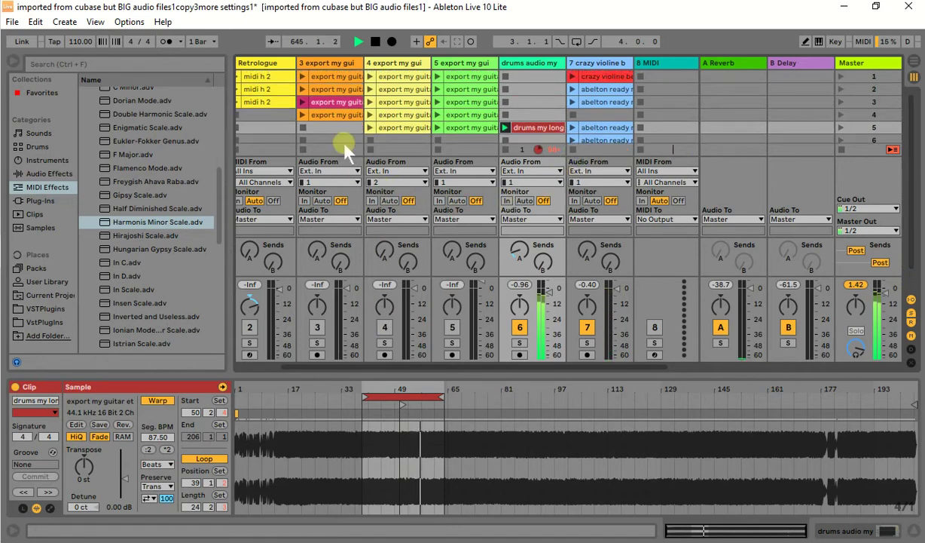
Launch track 3's third-row clip with the track active and raised to about 5.5 dB, and open the drums clip
{"action": "left_click", "coordinate": [303, 104]}
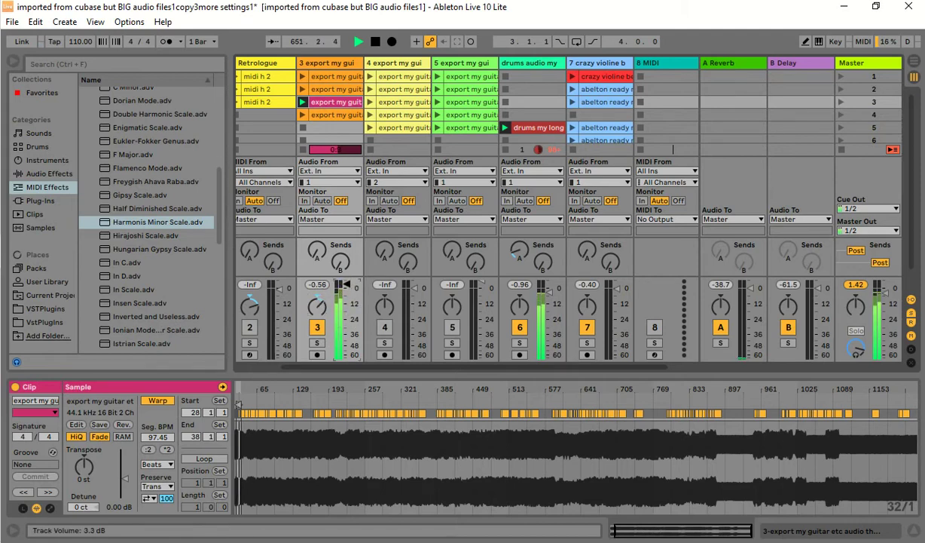
{"action": "left_click_drag", "start_coordinate": [352, 289], "coordinate": [351, 283]}
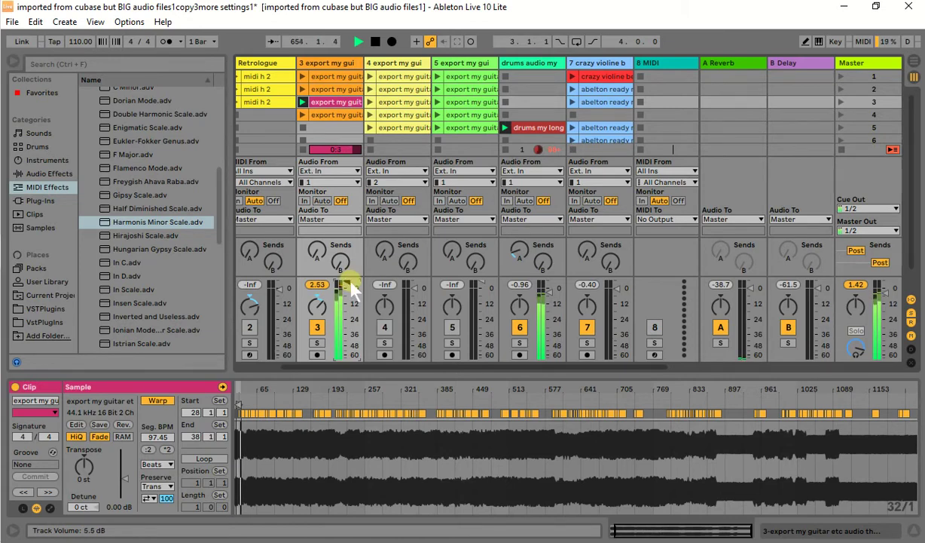
{"action": "left_click", "coordinate": [507, 149]}
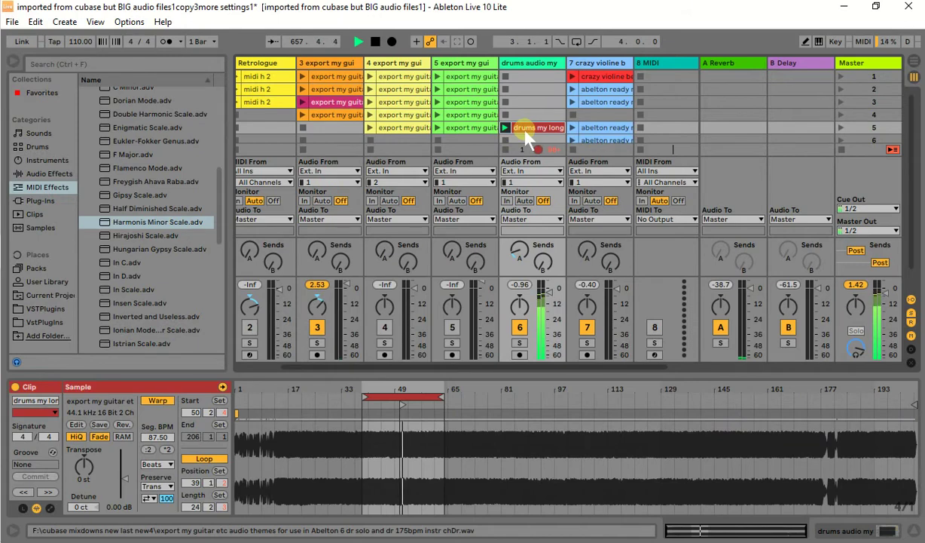
Relaunch track 3's third-row clip, mute track 7 and jump the clip's playback to about bar 135
{"action": "left_click", "coordinate": [303, 102]}
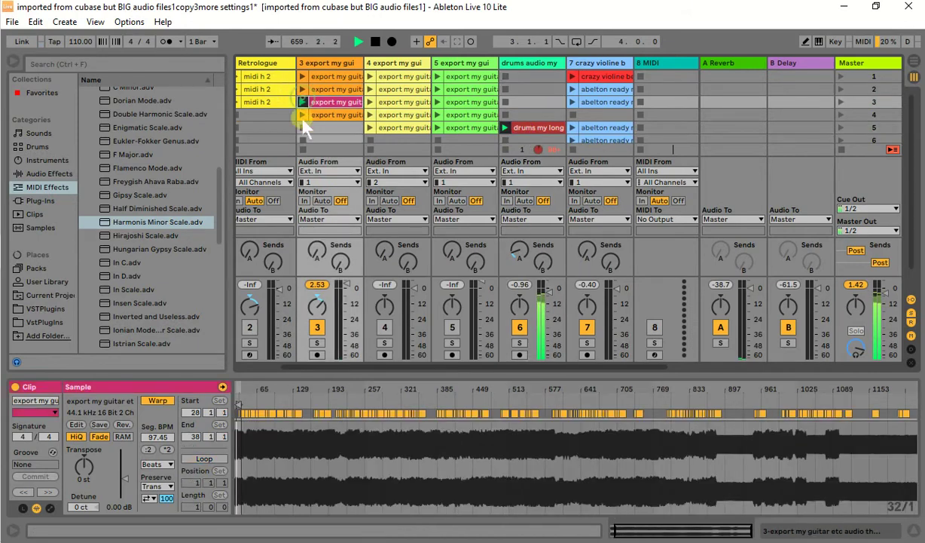
{"action": "left_click", "coordinate": [588, 329]}
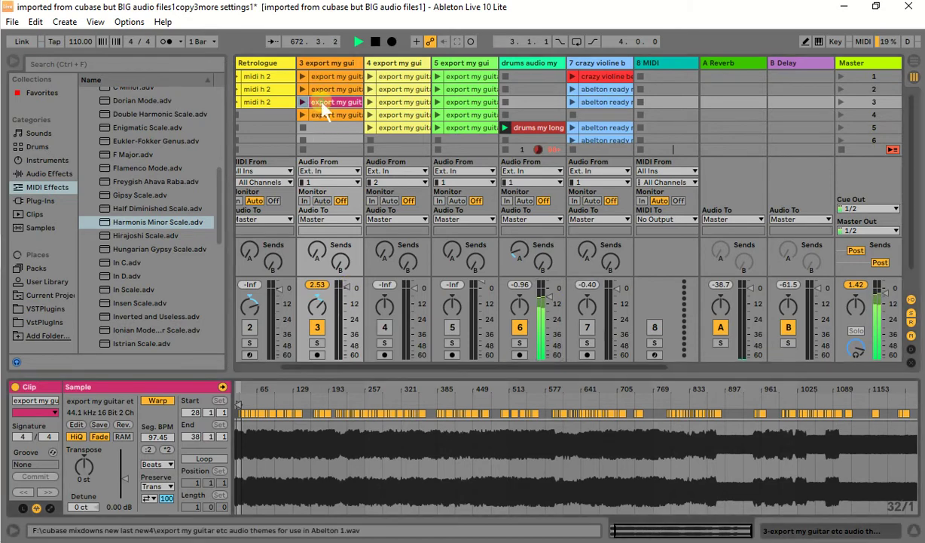
{"action": "left_click", "coordinate": [307, 399]}
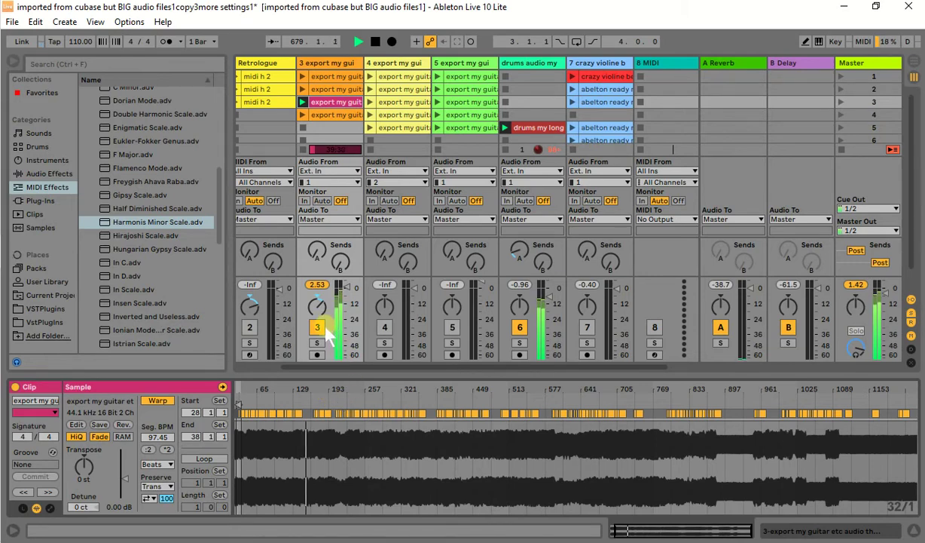
Launch the Retrologue track's second-row clip, mute track 3, activate Retrologue and jump its playback further into the loop
{"action": "left_click_drag", "start_coordinate": [324, 368], "coordinate": [283, 376]}
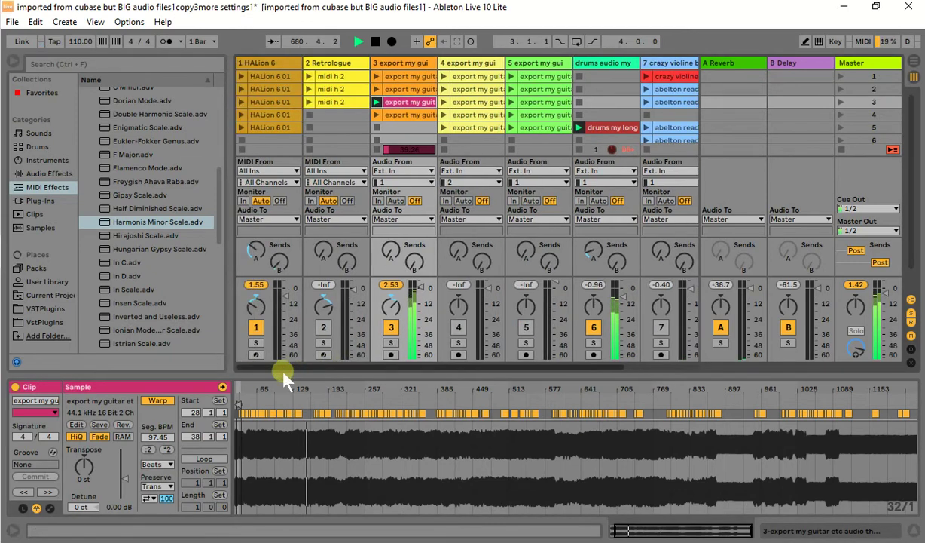
{"action": "left_click", "coordinate": [310, 89]}
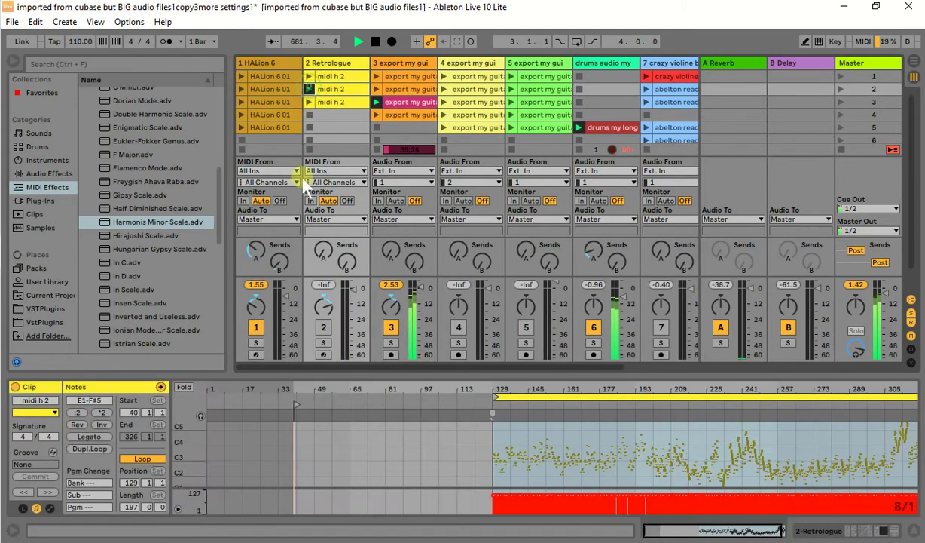
{"action": "left_click", "coordinate": [393, 332]}
{"action": "left_click", "coordinate": [324, 327]}
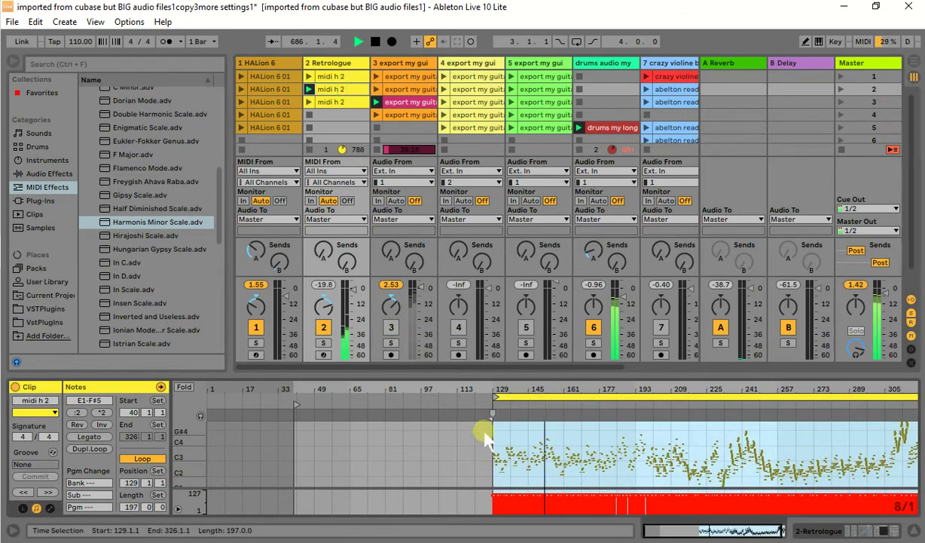
{"action": "left_click", "coordinate": [591, 412]}
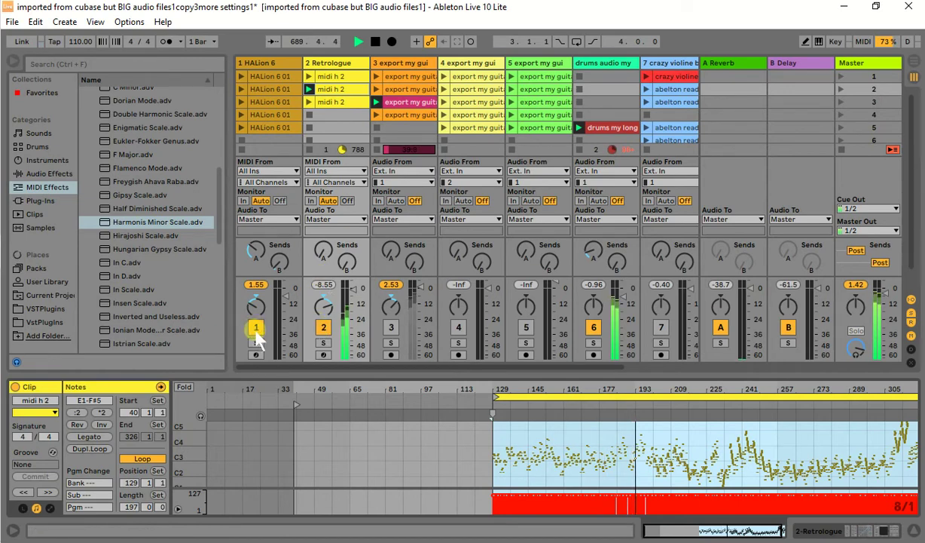
Mute the Retrologue track and launch the fourth-row clip on the HALion 6 track
{"action": "left_click", "coordinate": [324, 327]}
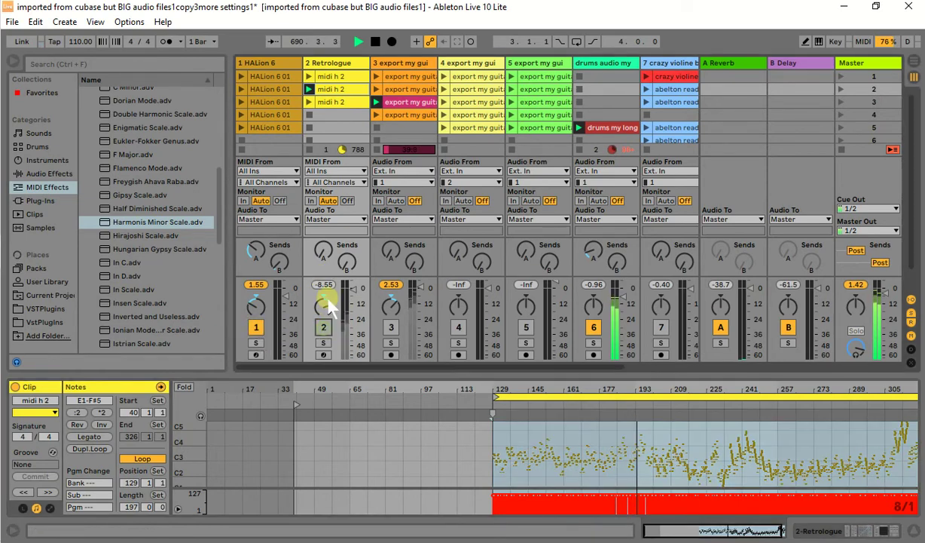
{"action": "left_click", "coordinate": [243, 115]}
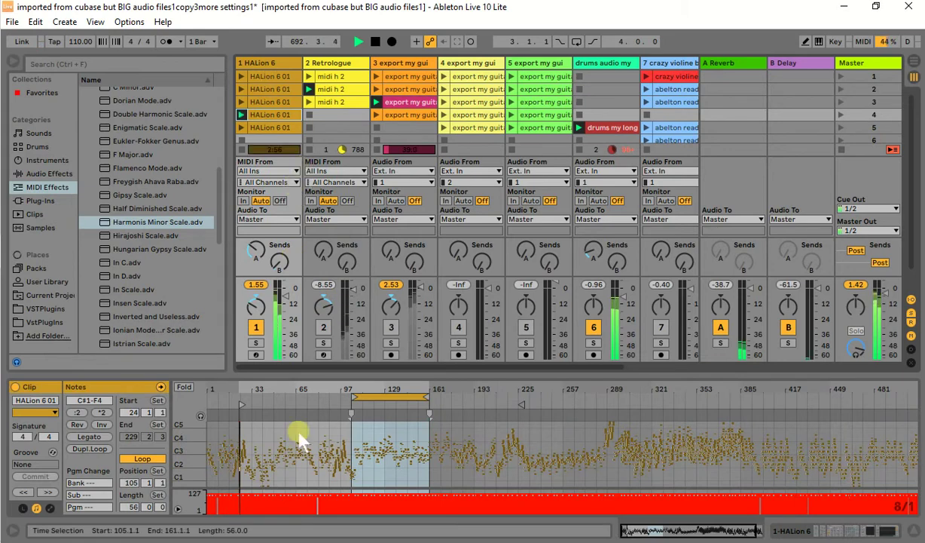
{"action": "left_click", "coordinate": [369, 413]}
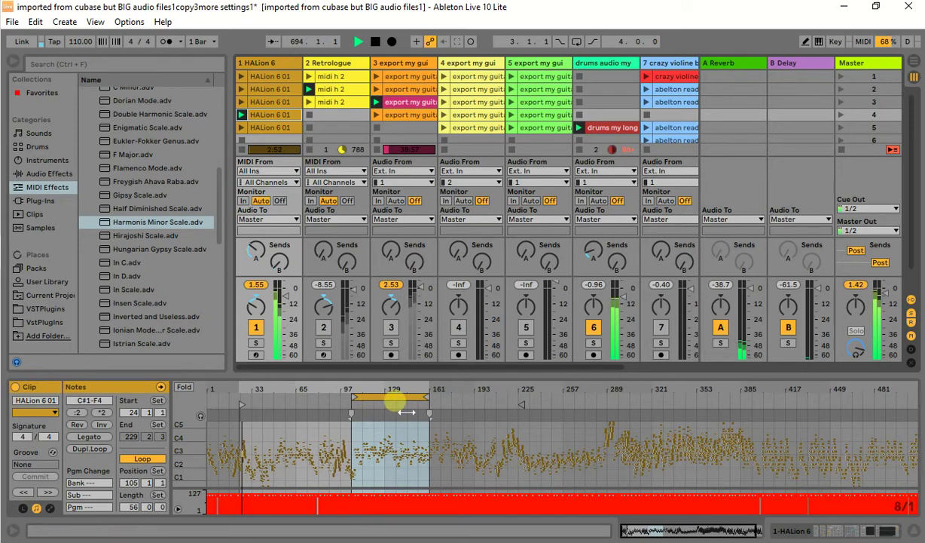
Move the HALion 6 clip's 56-bar loop to start at 163.4.1 and jump playback between several points inside it
{"action": "left_click_drag", "start_coordinate": [407, 412], "coordinate": [475, 402]}
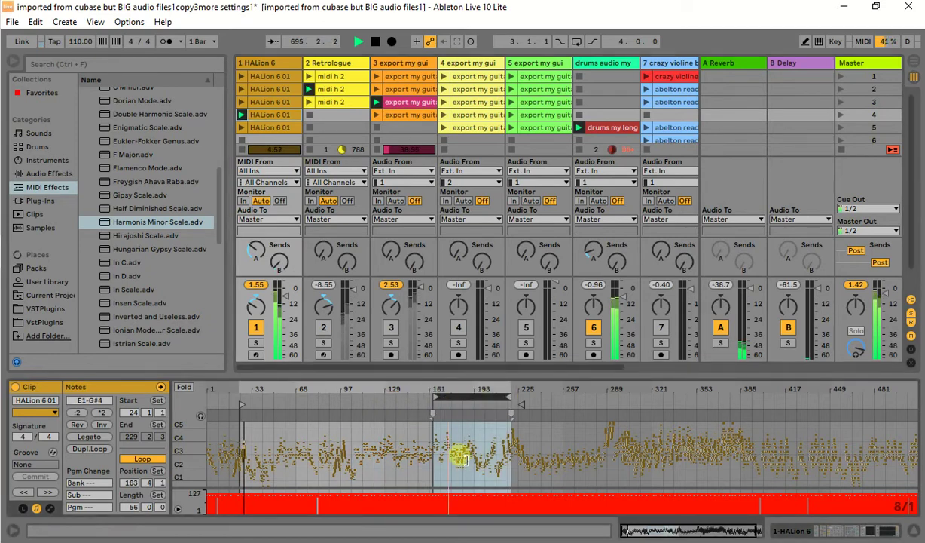
{"action": "left_click", "coordinate": [476, 408]}
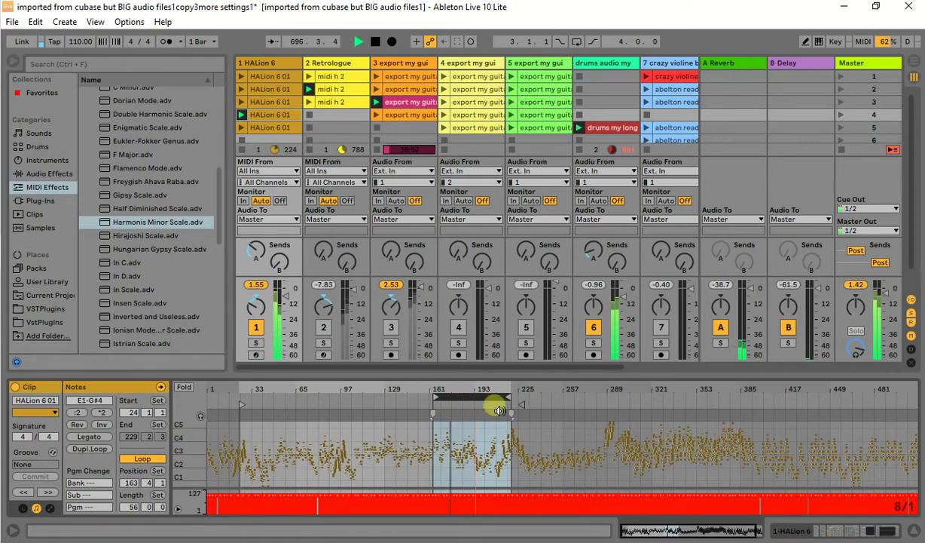
{"action": "left_click", "coordinate": [499, 411]}
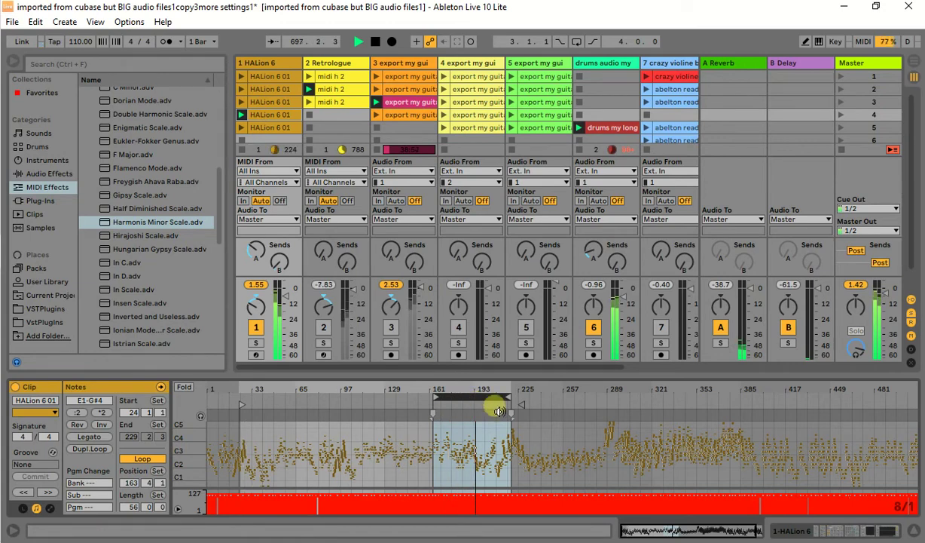
{"action": "left_click", "coordinate": [441, 410]}
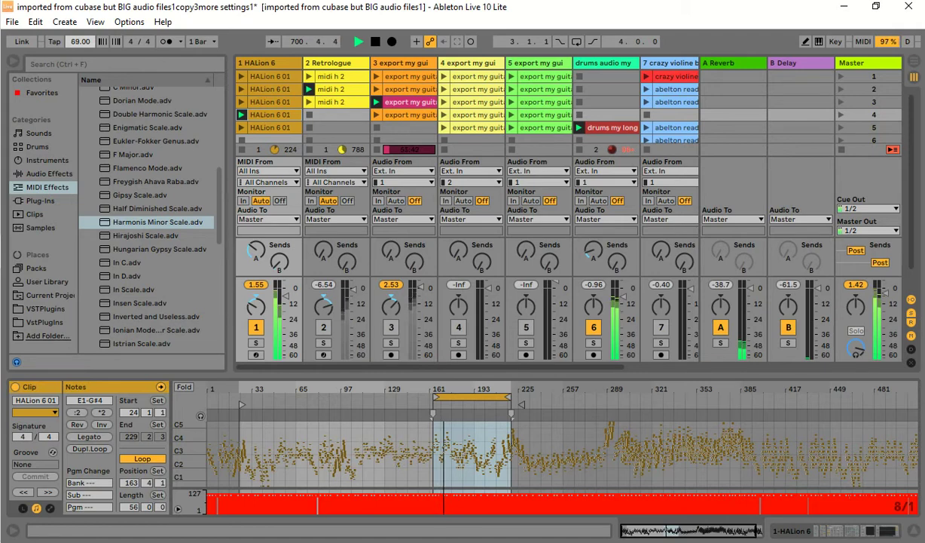
Set the song tempo to 131 BPM and stop the clip playing on the Retrologue track
{"action": "left_click_drag", "start_coordinate": [75, 42], "coordinate": [75, 39]}
{"action": "left_click_drag", "start_coordinate": [79, 41], "coordinate": [79, 1]}
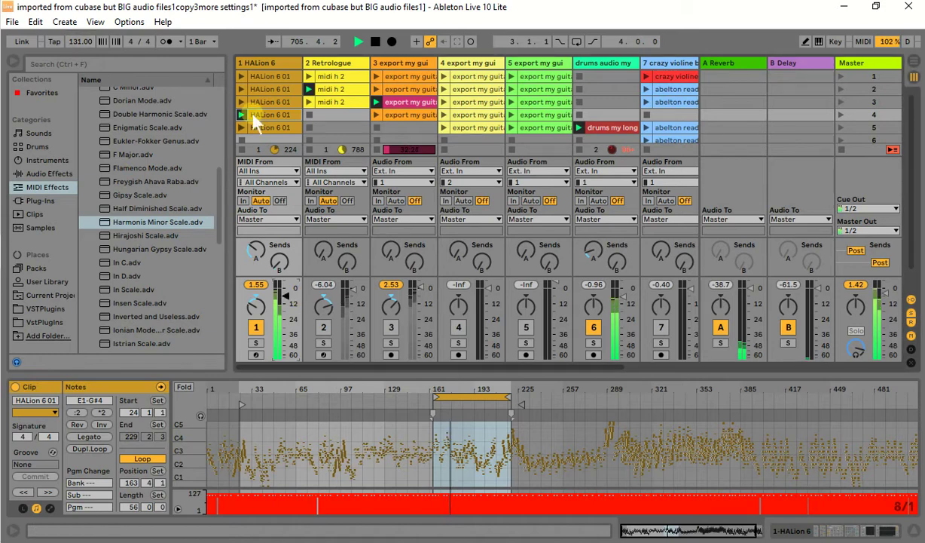
{"action": "left_click", "coordinate": [309, 149]}
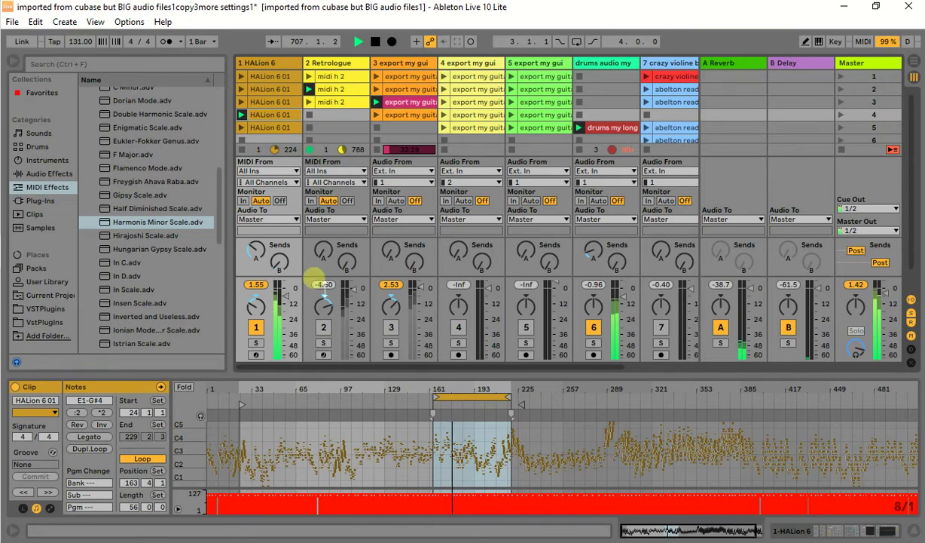
{"action": "left_click_drag", "start_coordinate": [324, 297], "coordinate": [324, 295]}
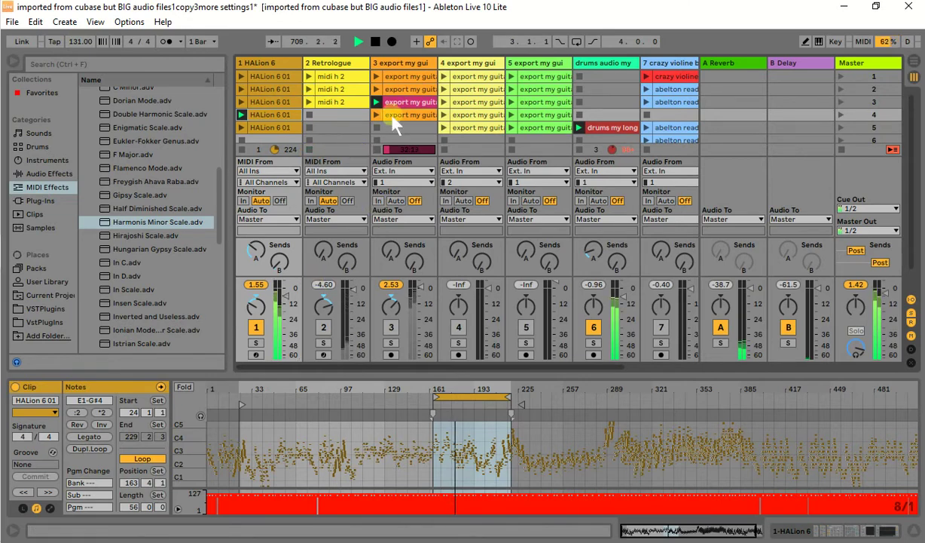
Swap the HALion 6 track for guitar track 3 and back again by muting and reactivating them
{"action": "left_click", "coordinate": [256, 327]}
{"action": "left_click", "coordinate": [391, 328]}
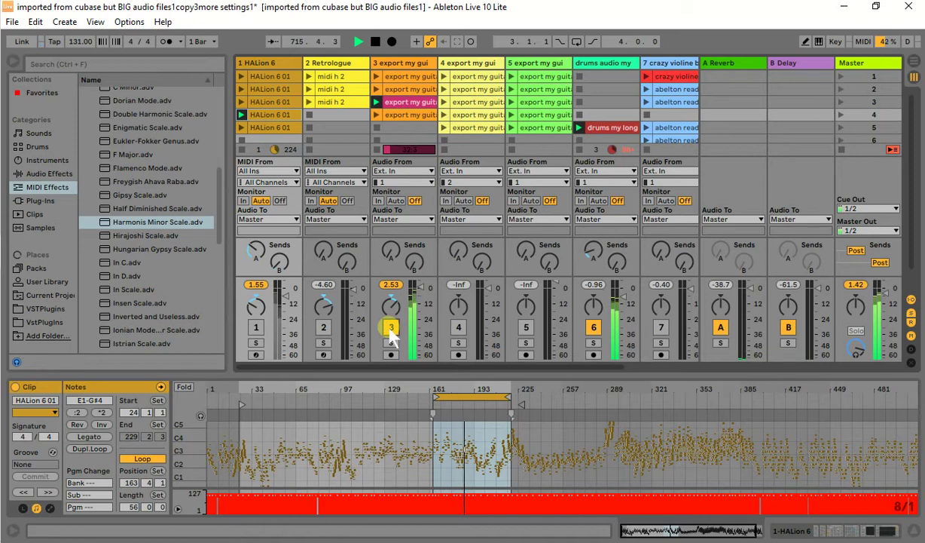
{"action": "left_click", "coordinate": [391, 332]}
{"action": "left_click", "coordinate": [255, 326]}
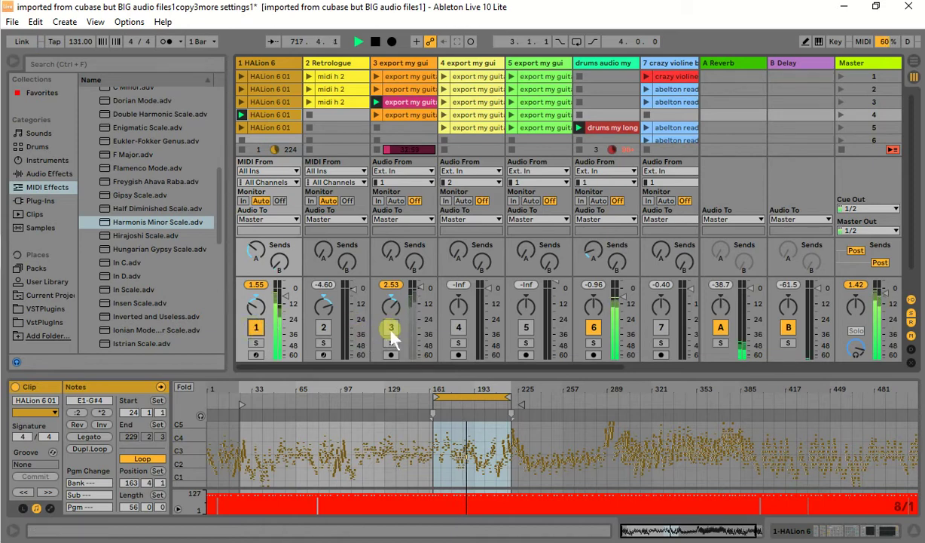
Drop the drums track out of the mix and bring it back in twice
{"action": "left_click", "coordinate": [594, 328]}
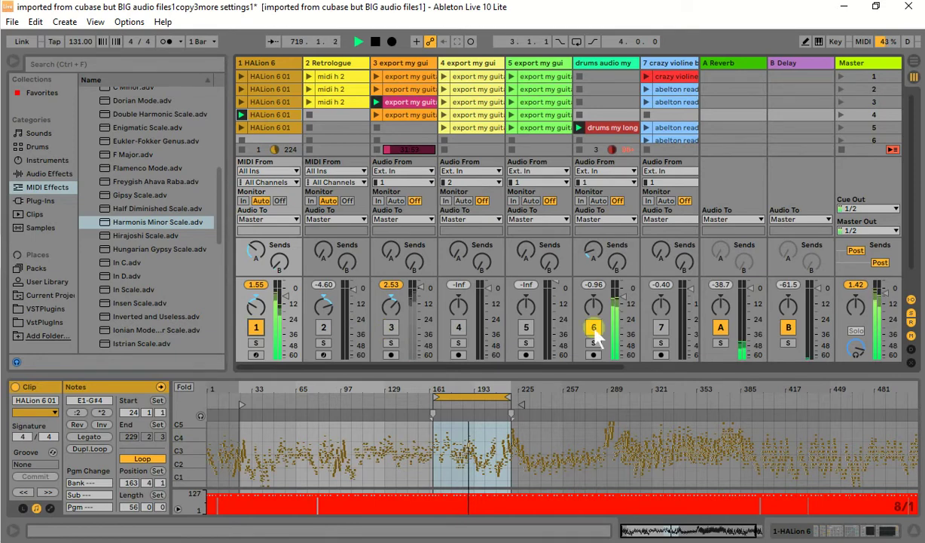
{"action": "left_click", "coordinate": [595, 332]}
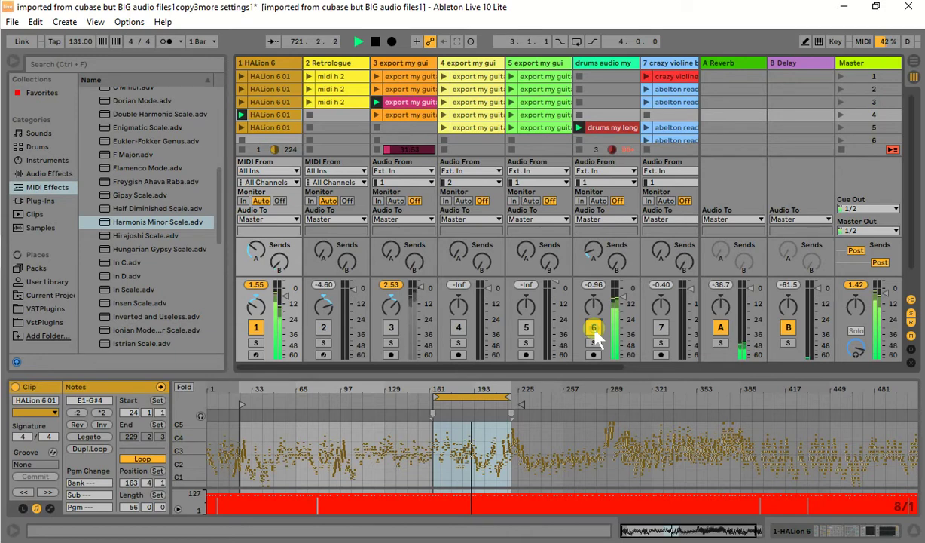
{"action": "left_click", "coordinate": [595, 331]}
{"action": "left_click", "coordinate": [595, 333]}
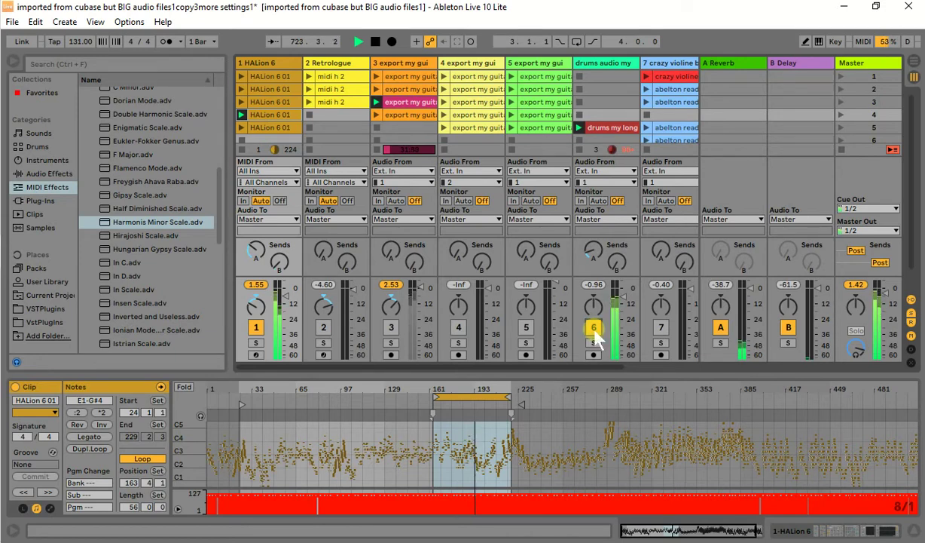
Launch the violin track's third-row clip, mute HALion 6, activate the violin track and mute the drums
{"action": "left_click", "coordinate": [645, 102]}
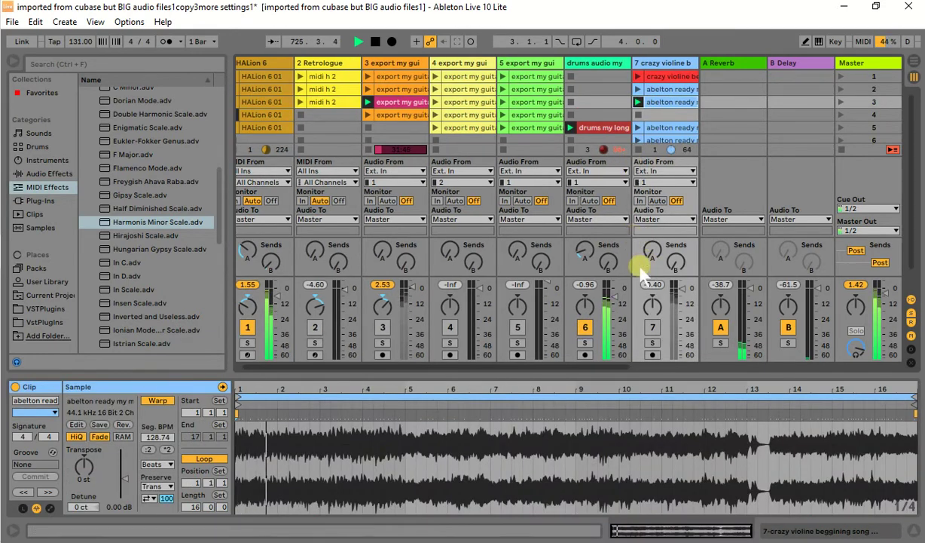
{"action": "left_click", "coordinate": [246, 328]}
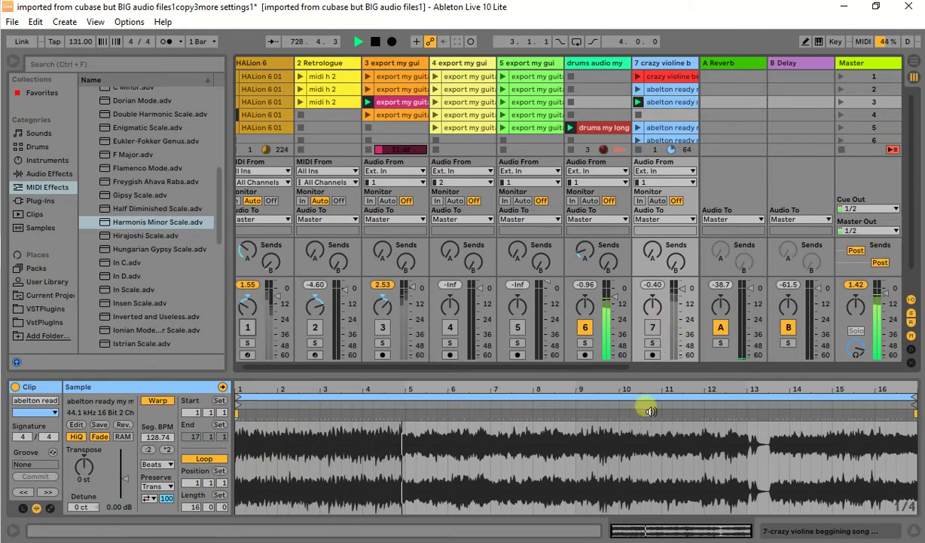
{"action": "left_click", "coordinate": [652, 329]}
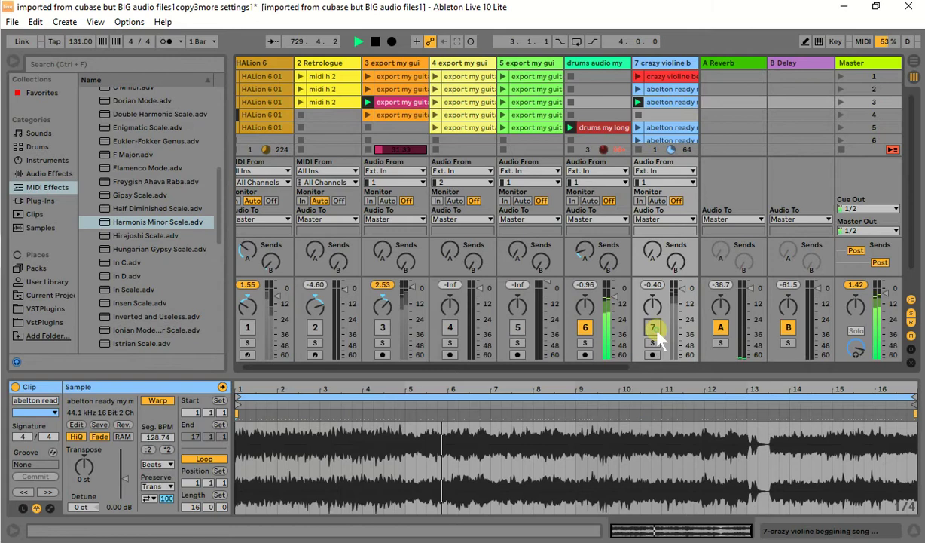
{"action": "left_click", "coordinate": [586, 328]}
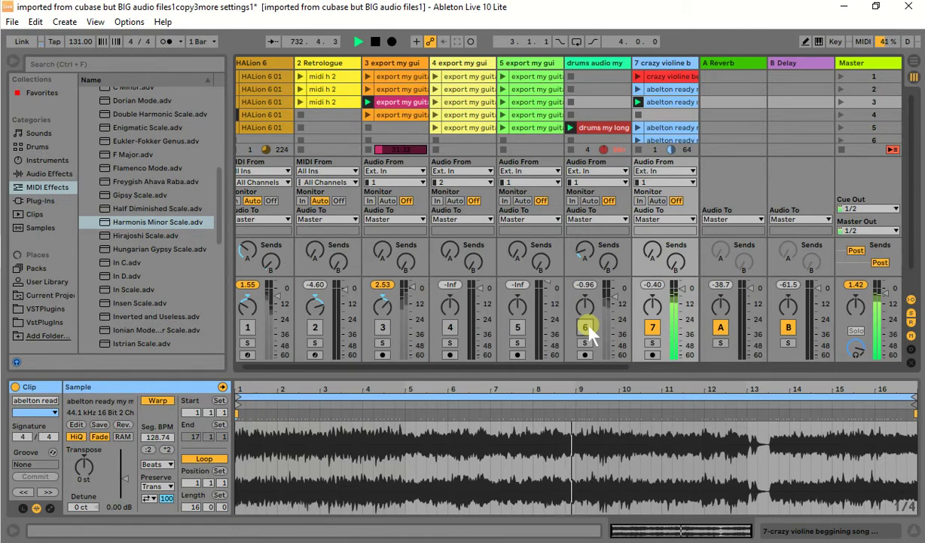
Launch the violin track's fifth-row clip, followed by its second-row clip
{"action": "left_click_drag", "start_coordinate": [584, 369], "coordinate": [611, 371]}
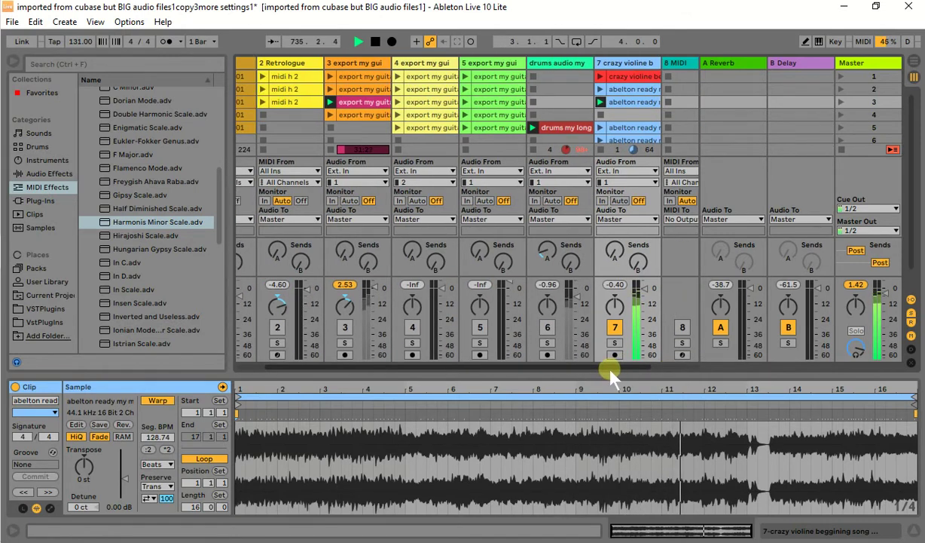
{"action": "left_click", "coordinate": [601, 127]}
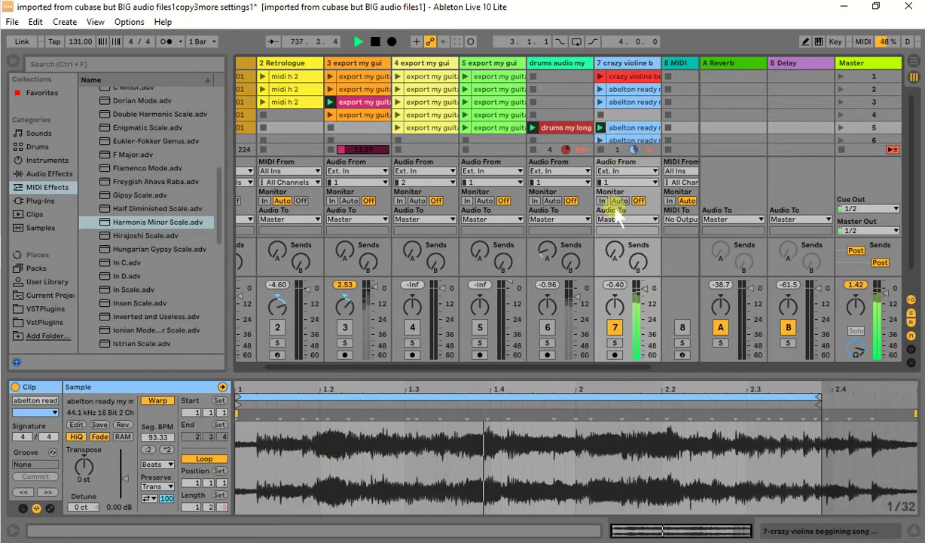
{"action": "left_click", "coordinate": [601, 89]}
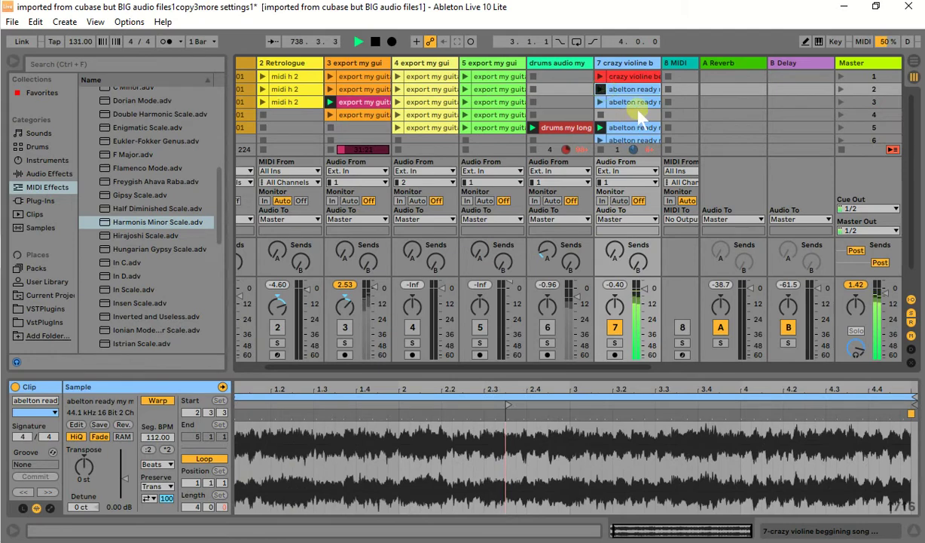
Launch the first-row crazy violine clip and jump its playback further into the recording
{"action": "left_click", "coordinate": [601, 76]}
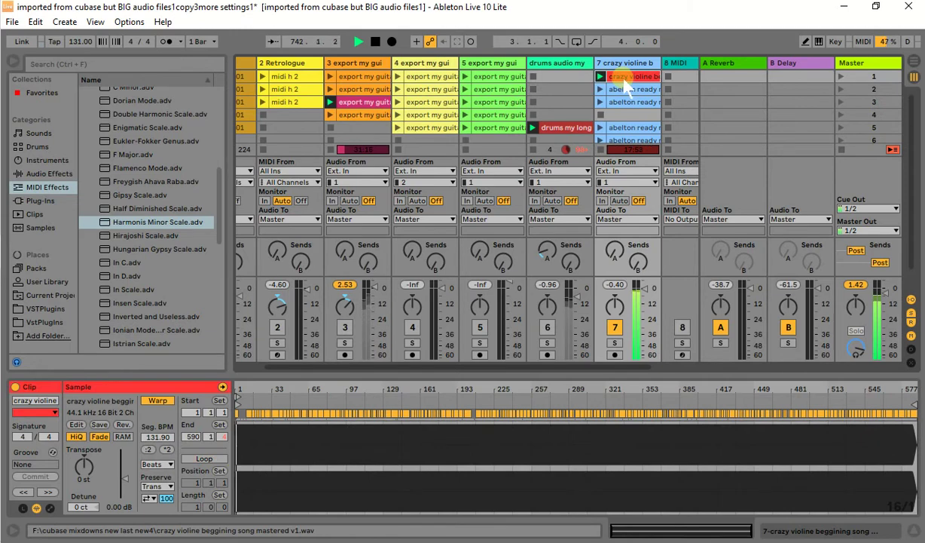
{"action": "left_click", "coordinate": [623, 76]}
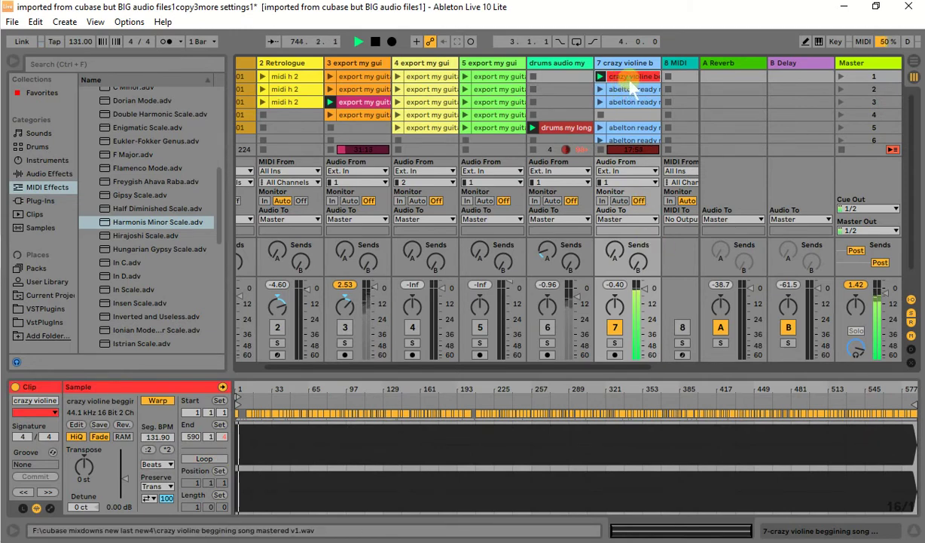
{"action": "left_click", "coordinate": [356, 400]}
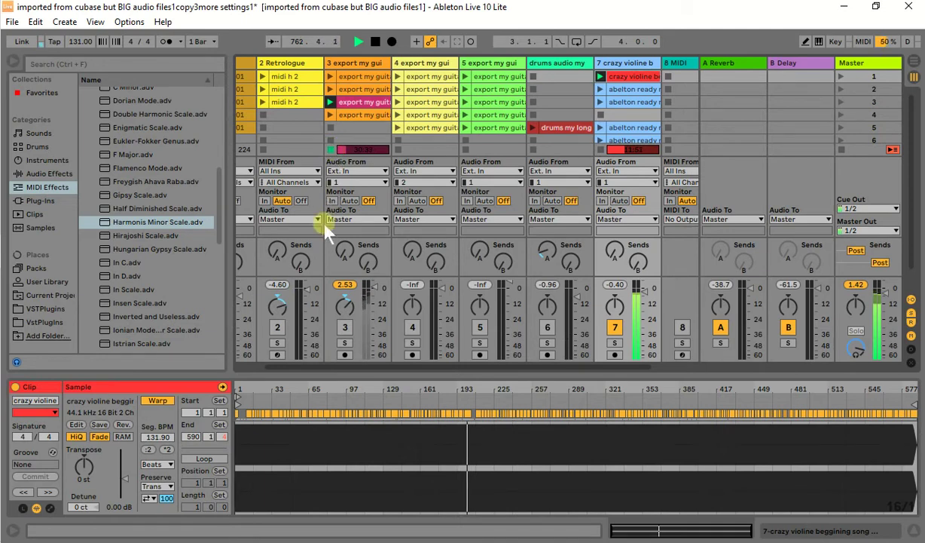
Stop the clip playing on the HALion 6 track
{"action": "left_click_drag", "start_coordinate": [330, 368], "coordinate": [286, 368]}
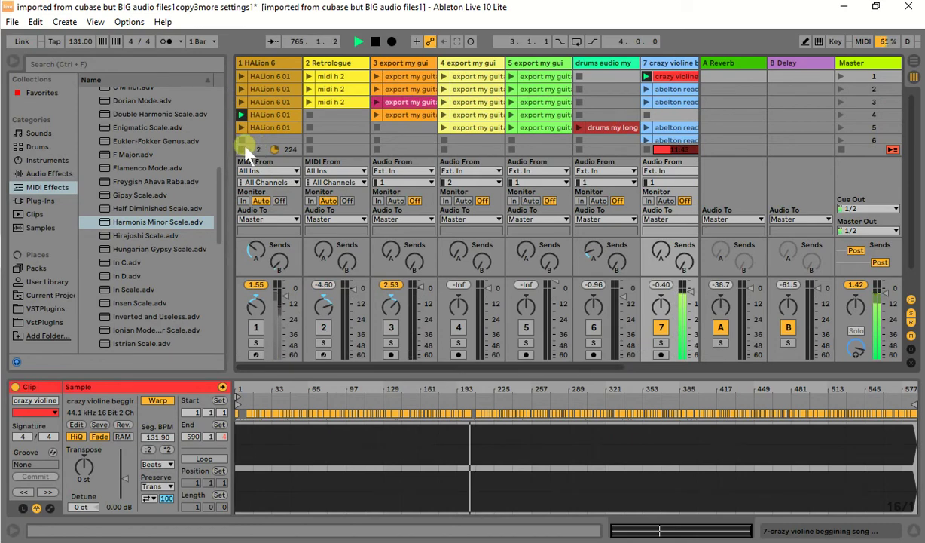
{"action": "left_click", "coordinate": [242, 148]}
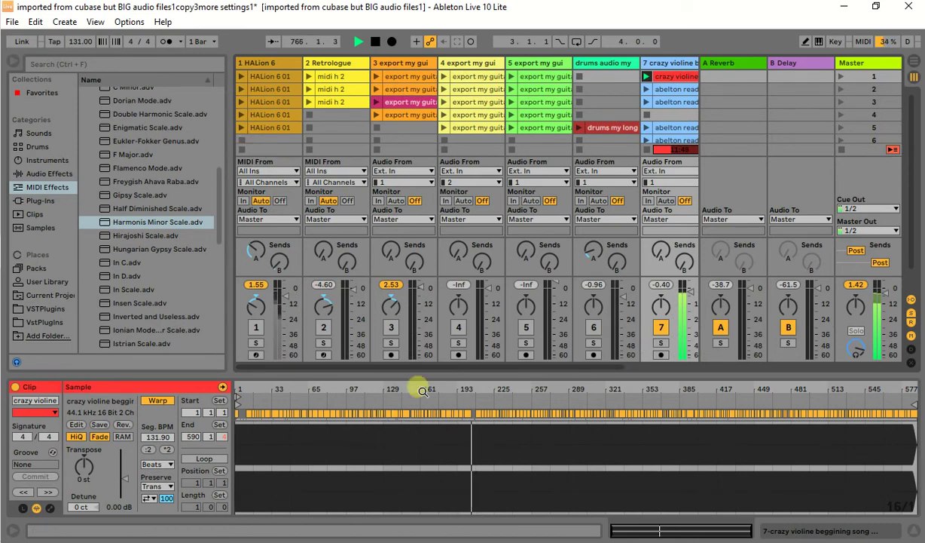
Jump the crazy violine clip's playback ahead to about bar 265
{"action": "left_click_drag", "start_coordinate": [419, 371], "coordinate": [516, 378]}
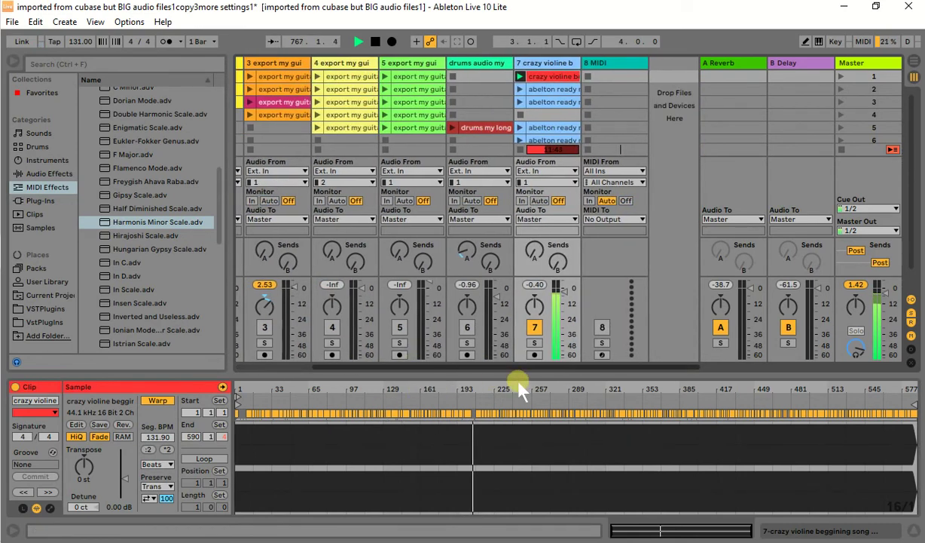
{"action": "left_click", "coordinate": [536, 254]}
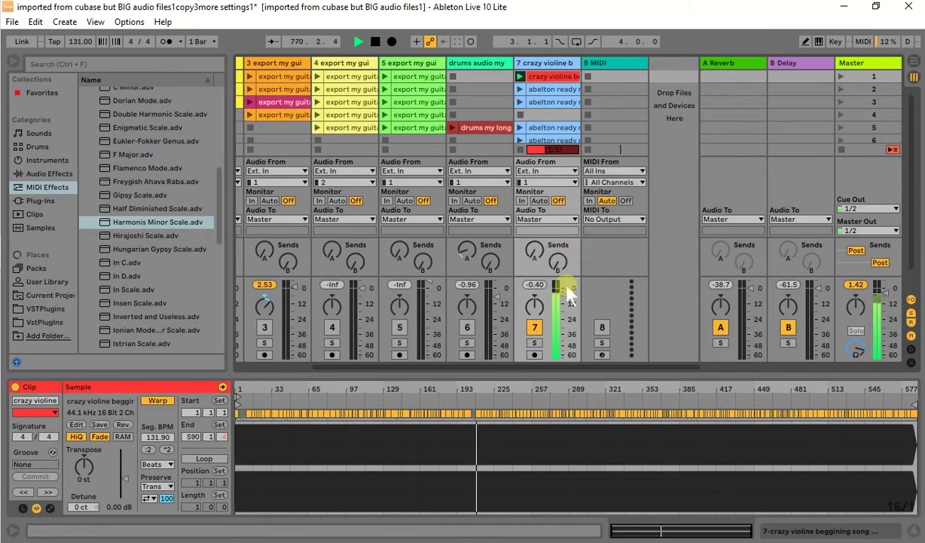
{"action": "left_click", "coordinate": [543, 405]}
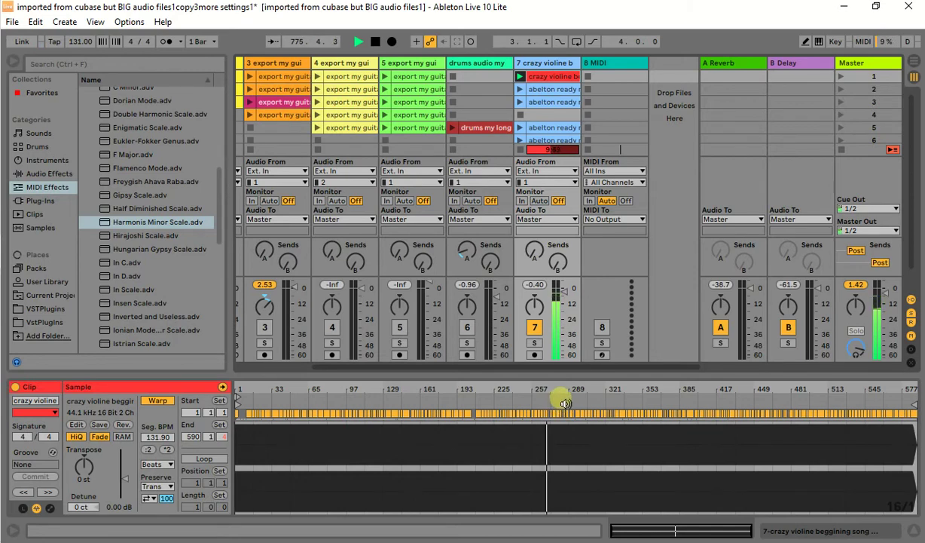
Launch the fifth-row drums clip, bring the drums track in briefly and mute it again
{"action": "left_click", "coordinate": [461, 127]}
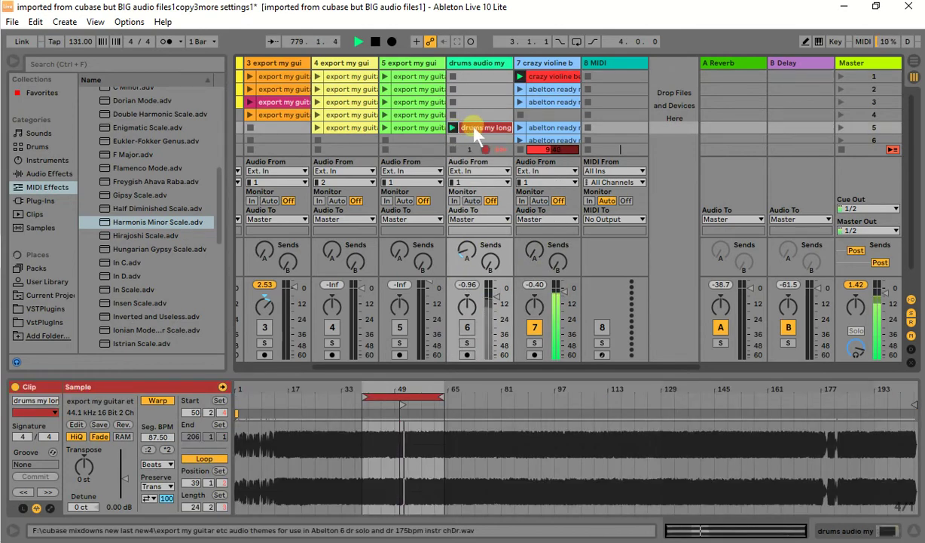
{"action": "left_click", "coordinate": [467, 327]}
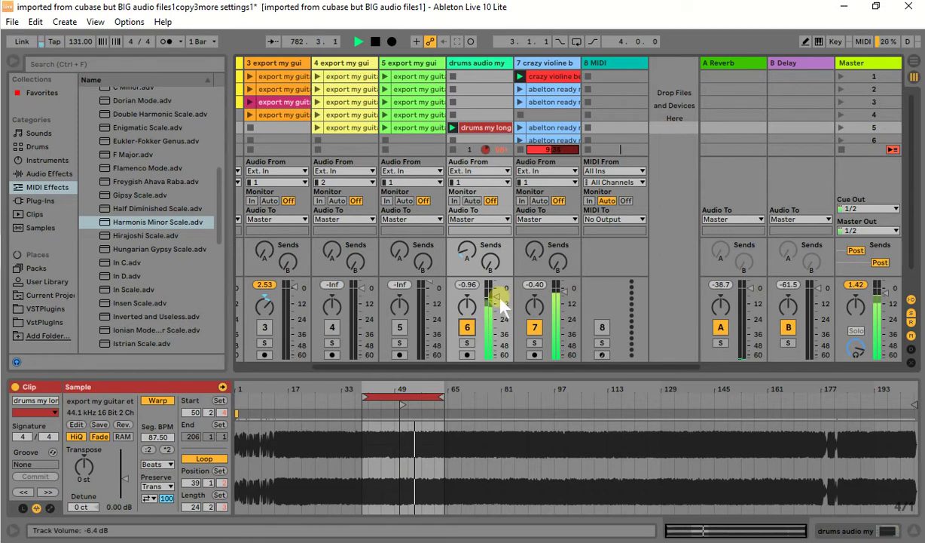
{"action": "left_click", "coordinate": [468, 328]}
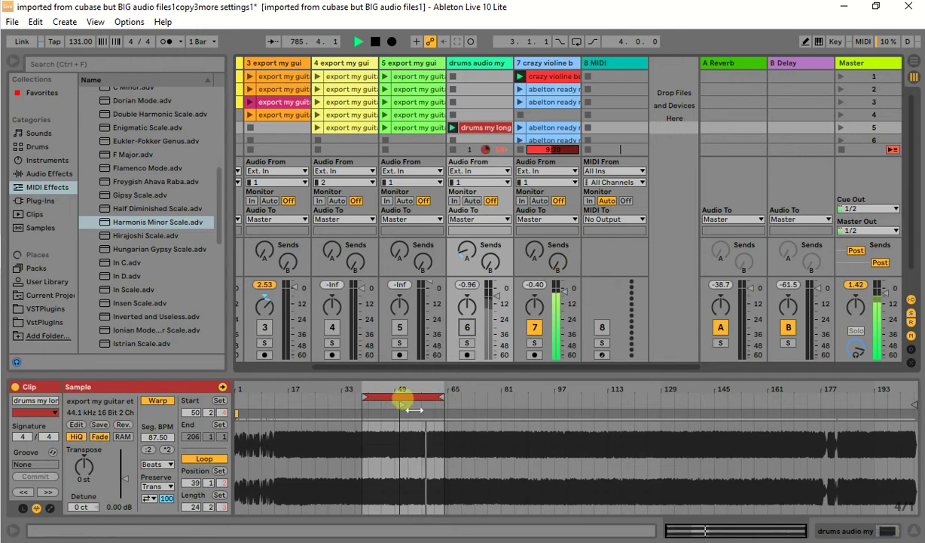
Reopen the crazy violine clip and jump its playback between points from about bar 317 to bar 335
{"action": "left_click", "coordinate": [561, 79]}
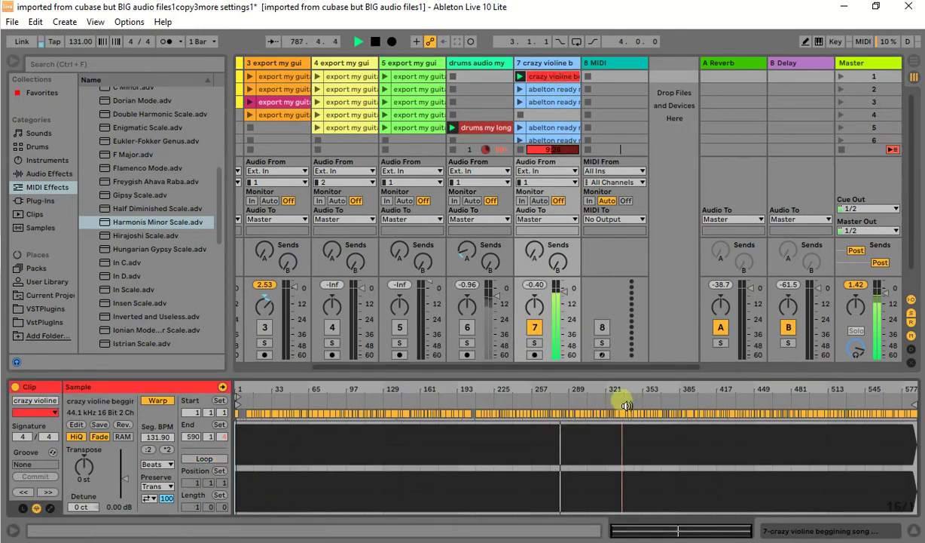
{"action": "left_click", "coordinate": [622, 486]}
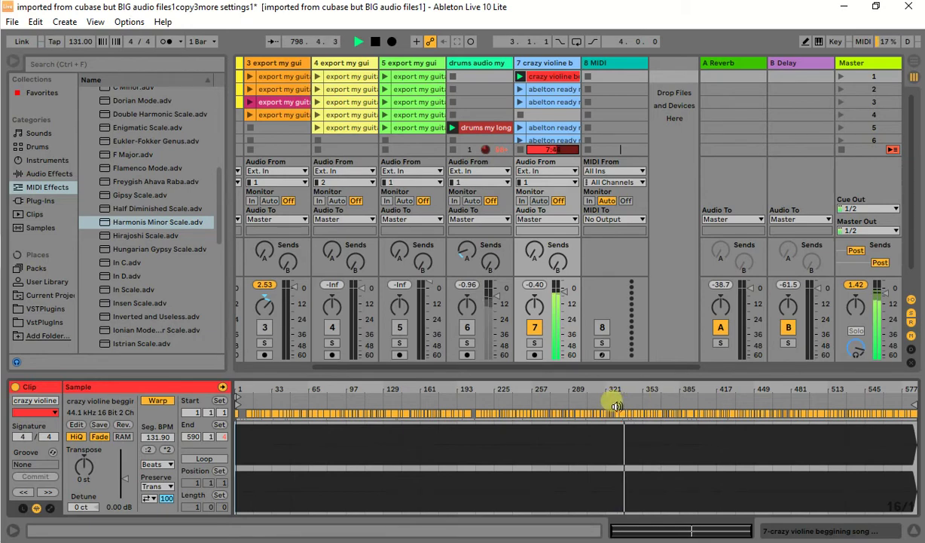
{"action": "left_click", "coordinate": [614, 402]}
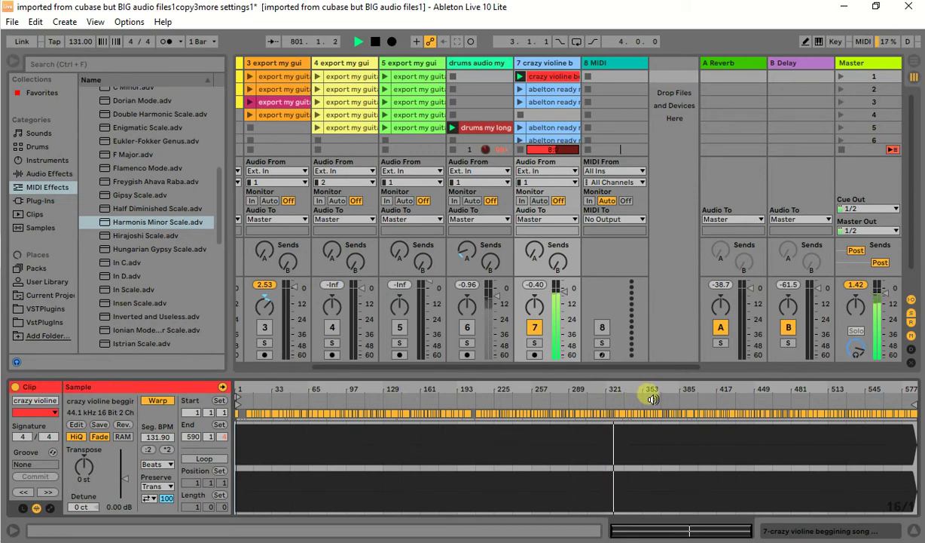
{"action": "left_click", "coordinate": [602, 404]}
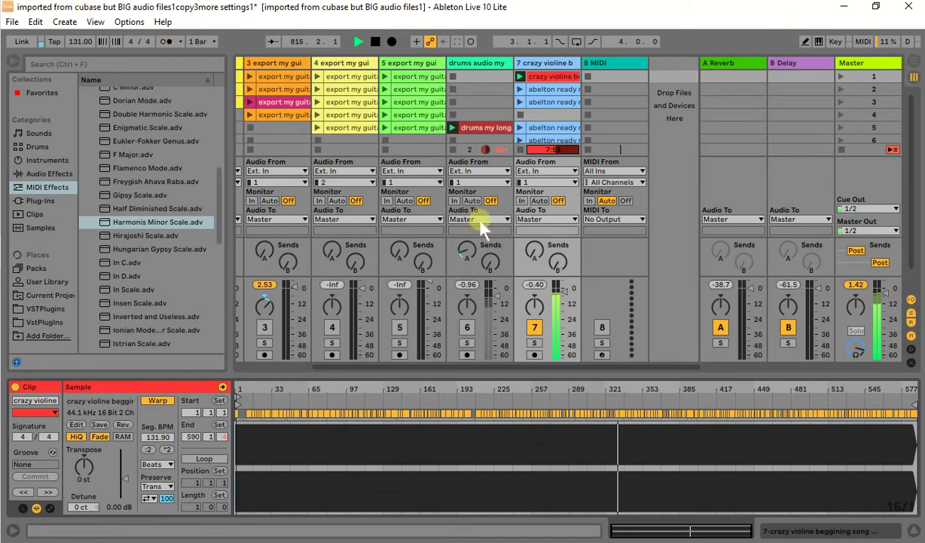
Skip the crazy violine clip through points between about bars 376 and 434, then return its playback to about bar 73
{"action": "left_click", "coordinate": [671, 408]}
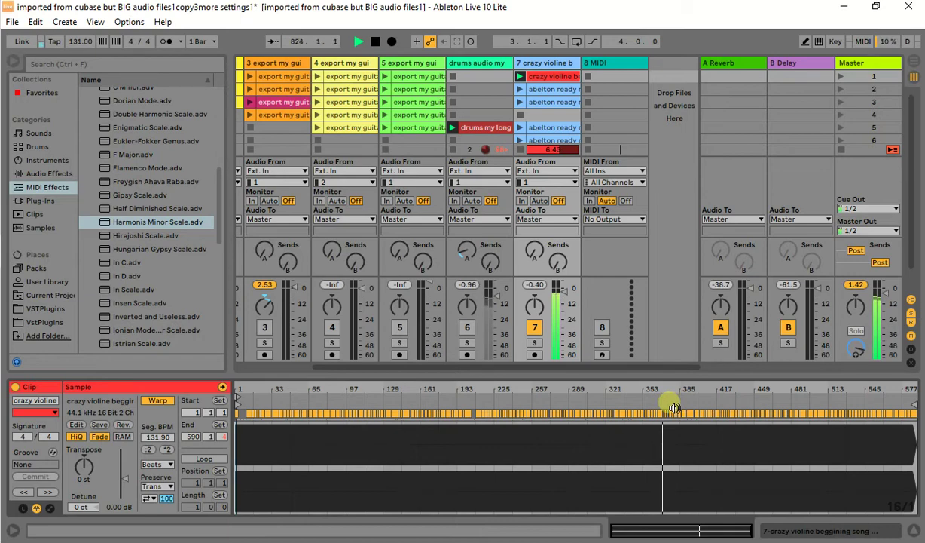
{"action": "left_click", "coordinate": [670, 402]}
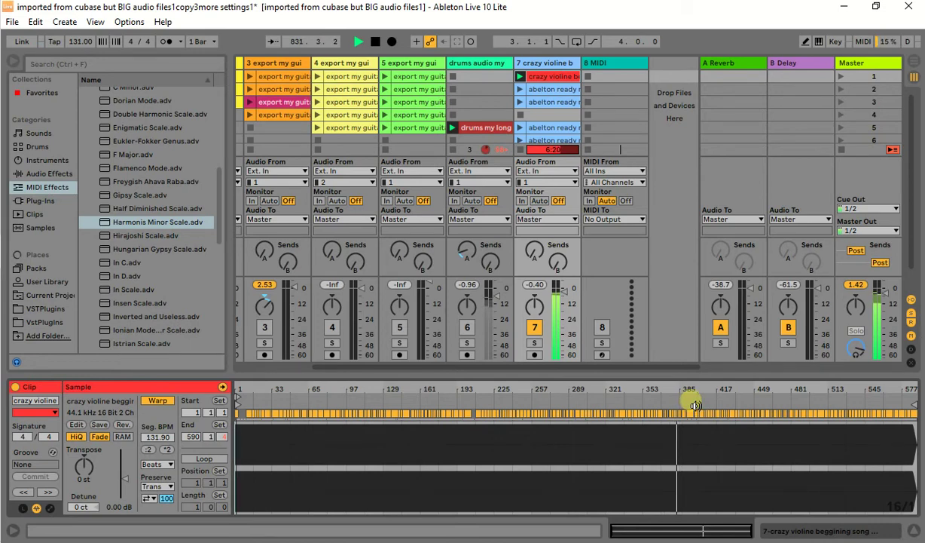
{"action": "left_click", "coordinate": [699, 403]}
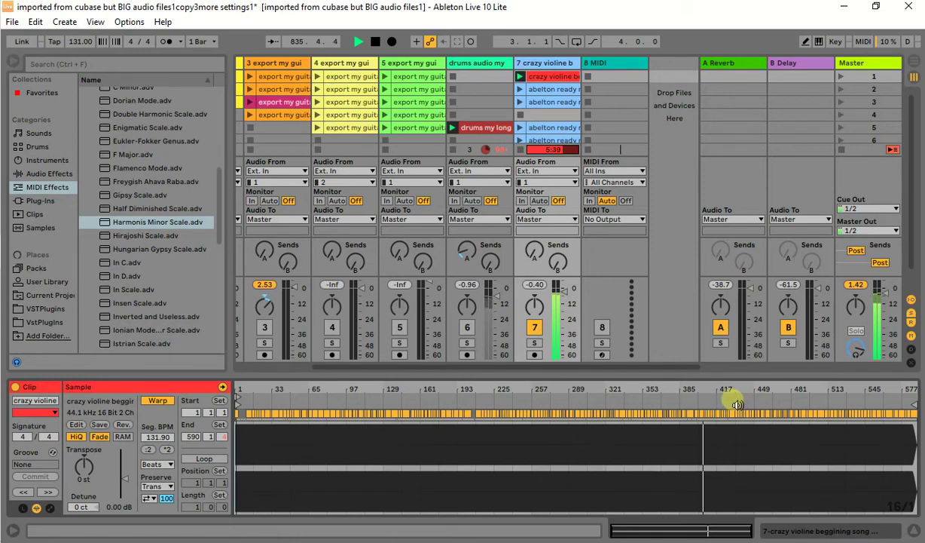
{"action": "left_click", "coordinate": [737, 404]}
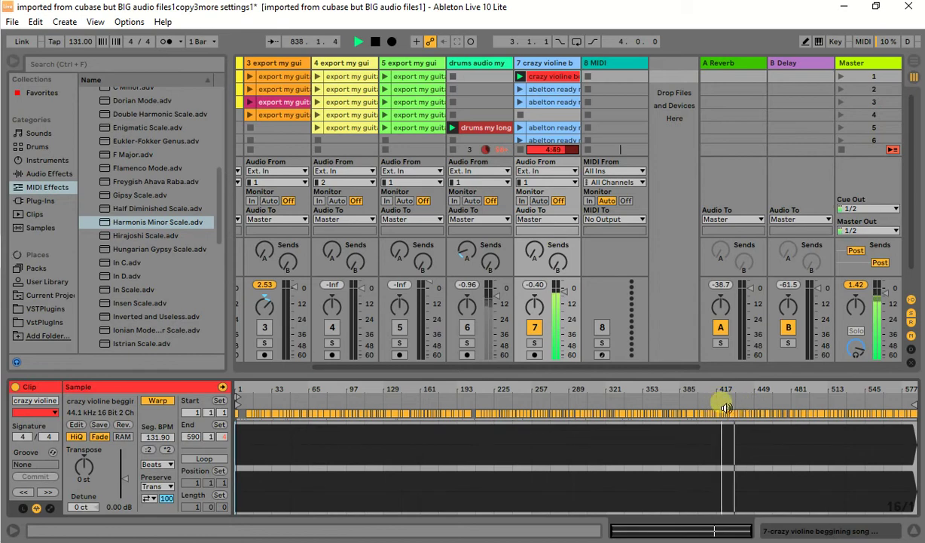
{"action": "left_click", "coordinate": [722, 444]}
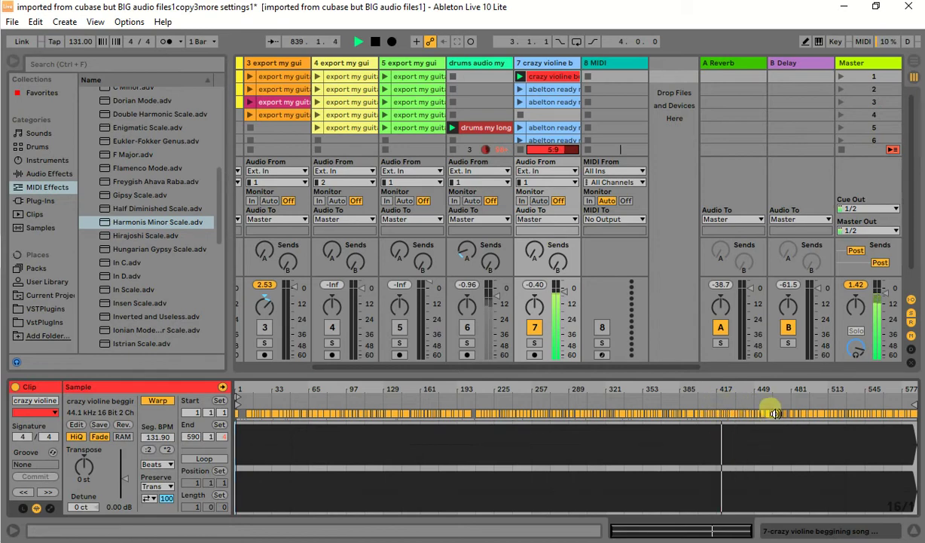
{"action": "left_click", "coordinate": [320, 411]}
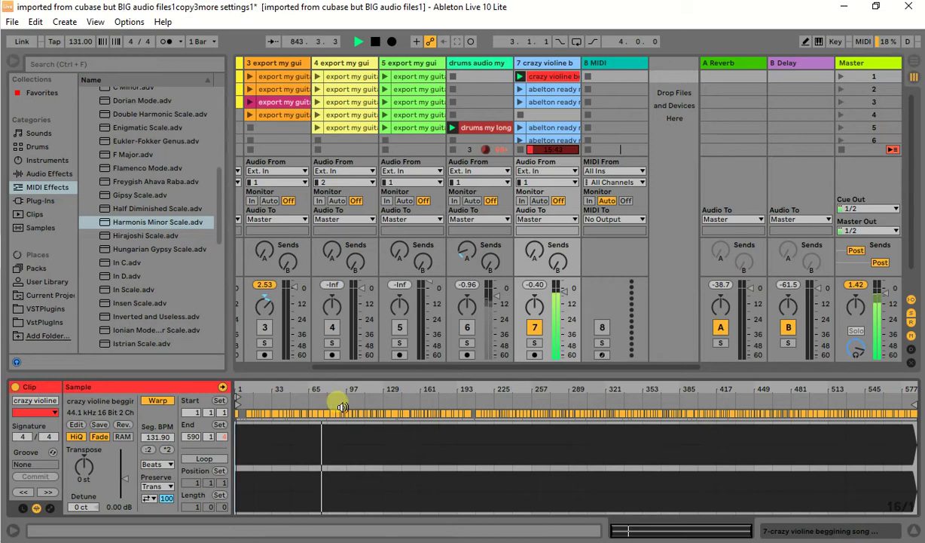
Relaunch the fifth-row clip on the drums track
{"action": "left_click_drag", "start_coordinate": [490, 367], "coordinate": [416, 367]}
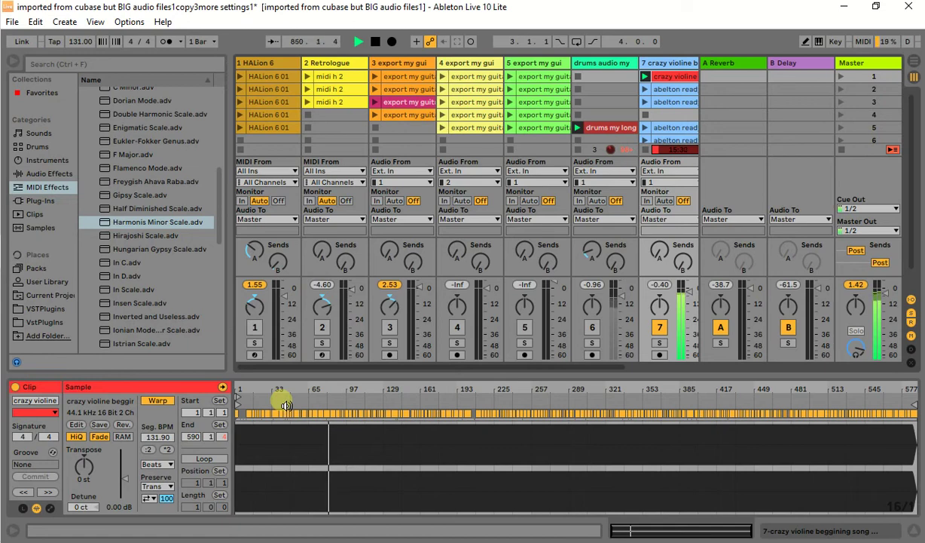
{"action": "left_click", "coordinate": [577, 129]}
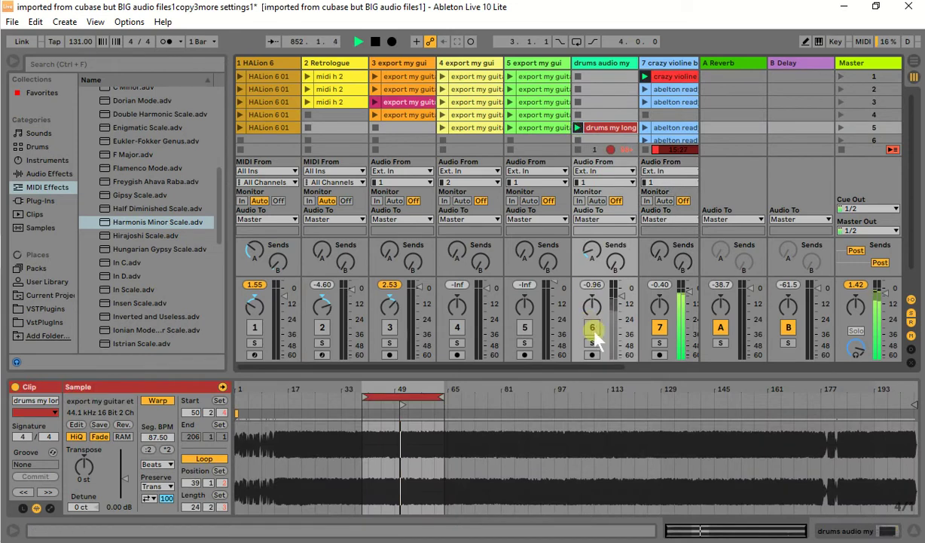
Unmute the drums track and move its clip's loop to start at bar 85, jumping playback to about bar 87
{"action": "left_click", "coordinate": [593, 327]}
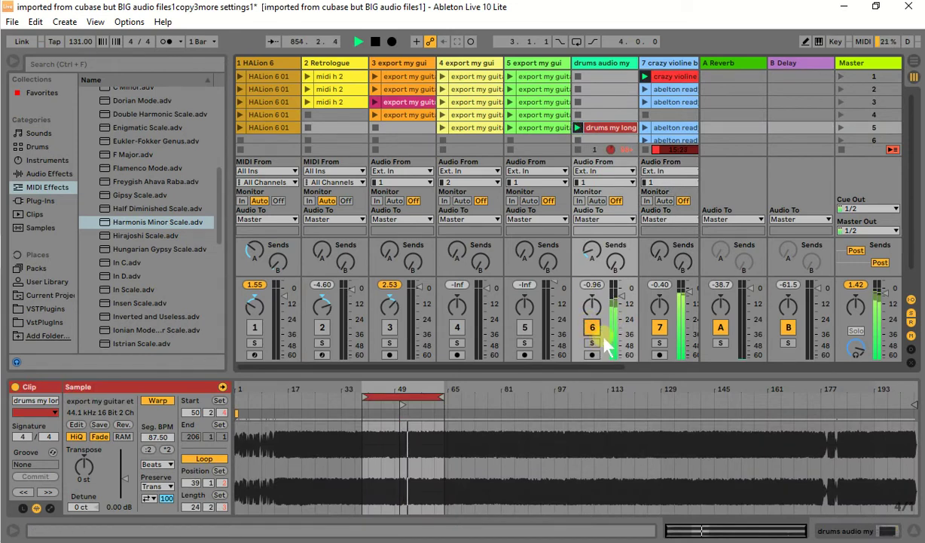
{"action": "left_click_drag", "start_coordinate": [620, 293], "coordinate": [620, 296]}
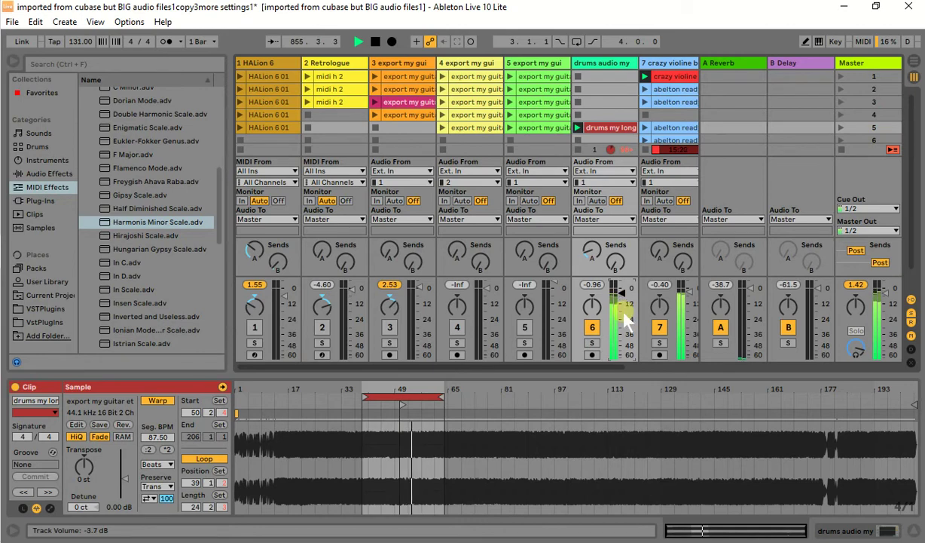
{"action": "key", "text": "ctrl+s"}
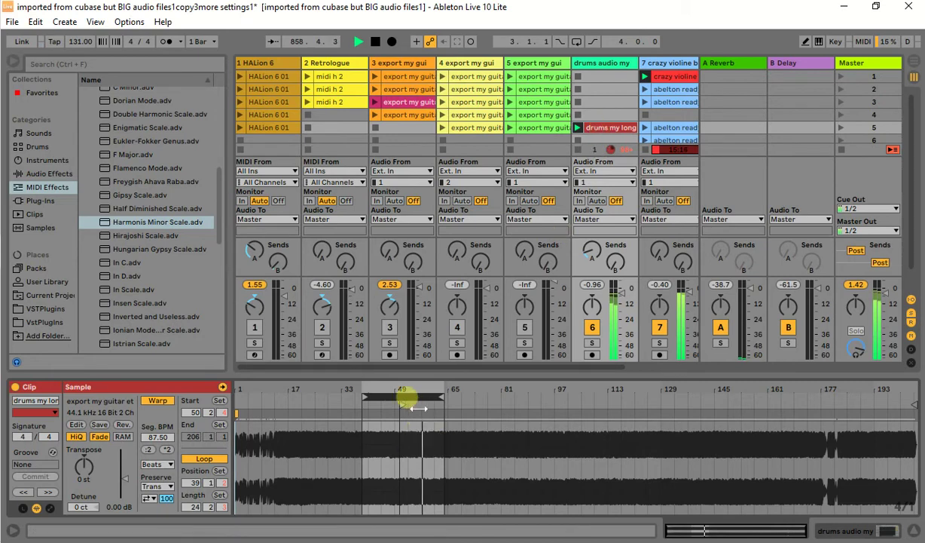
{"action": "left_click_drag", "start_coordinate": [407, 405], "coordinate": [564, 411]}
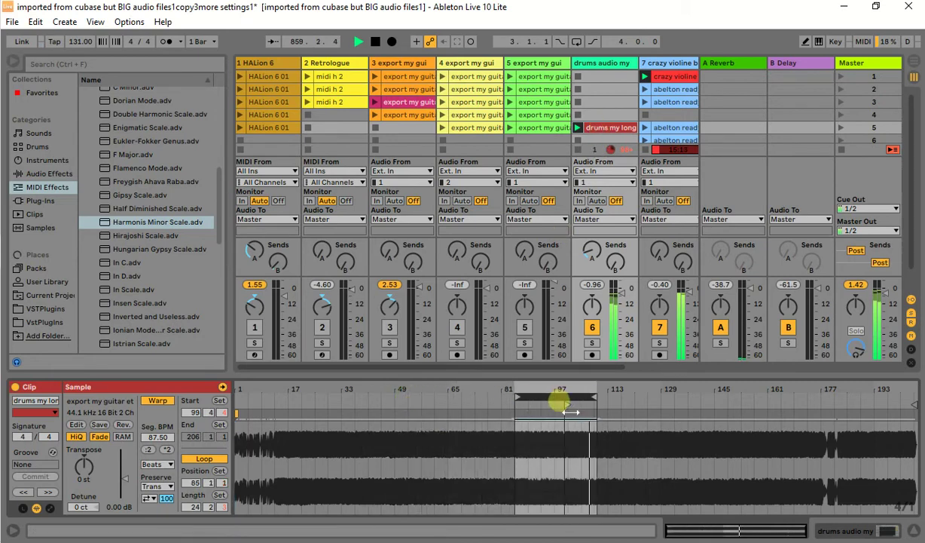
{"action": "left_click", "coordinate": [528, 404]}
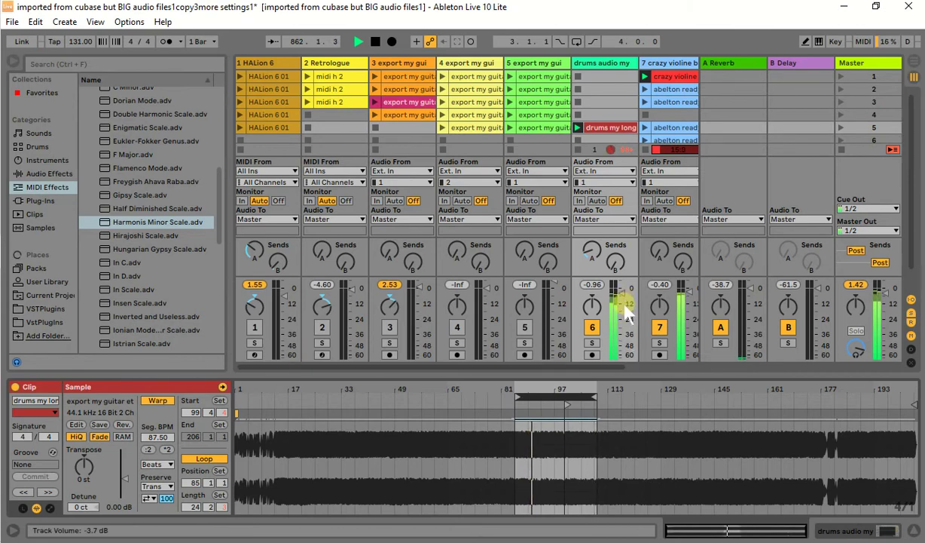
Mute the drums track
{"action": "left_click_drag", "start_coordinate": [581, 369], "coordinate": [614, 367]}
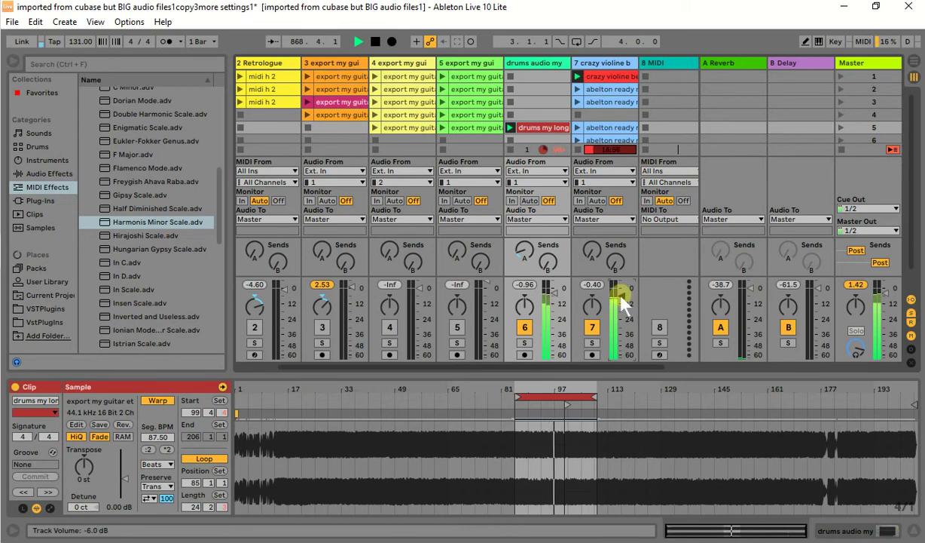
{"action": "left_click", "coordinate": [526, 327]}
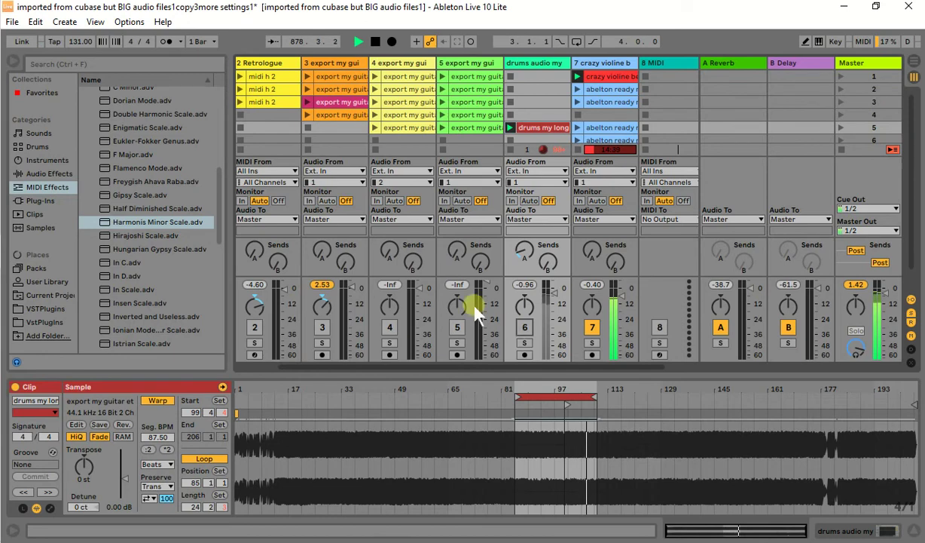
Load the Elite Lead preset from the Retrologue 1 Synth Lead presets on the Retrologue track and move the plug-in window aside
{"action": "left_click", "coordinate": [264, 63]}
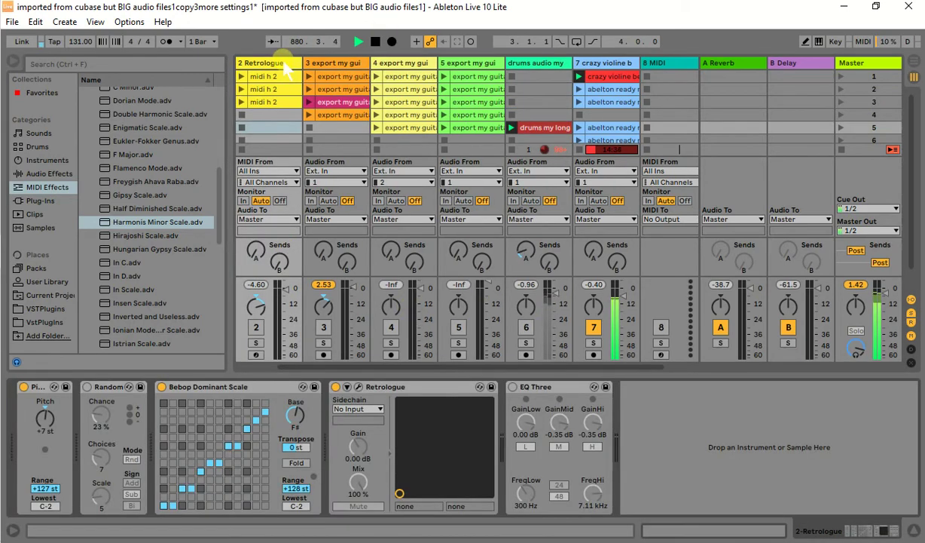
{"action": "left_click", "coordinate": [357, 387]}
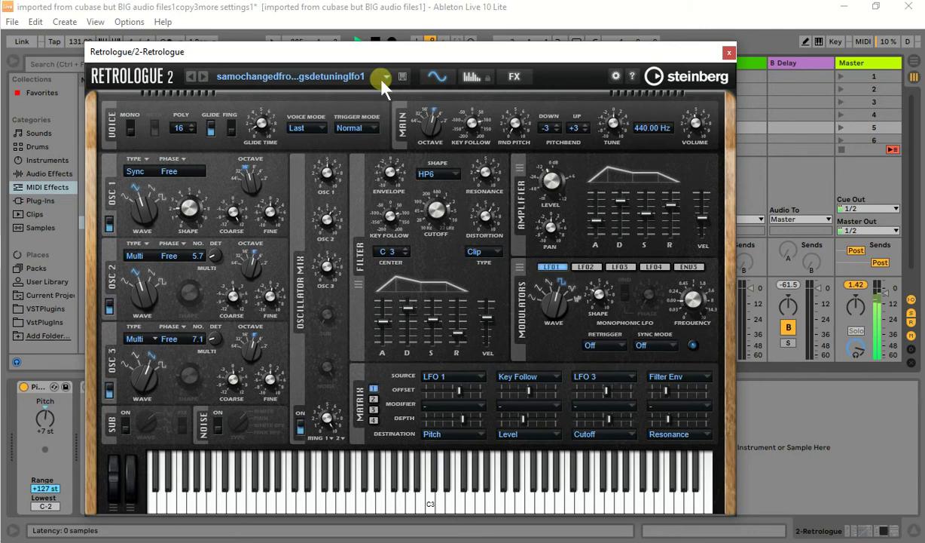
{"action": "left_click", "coordinate": [384, 77]}
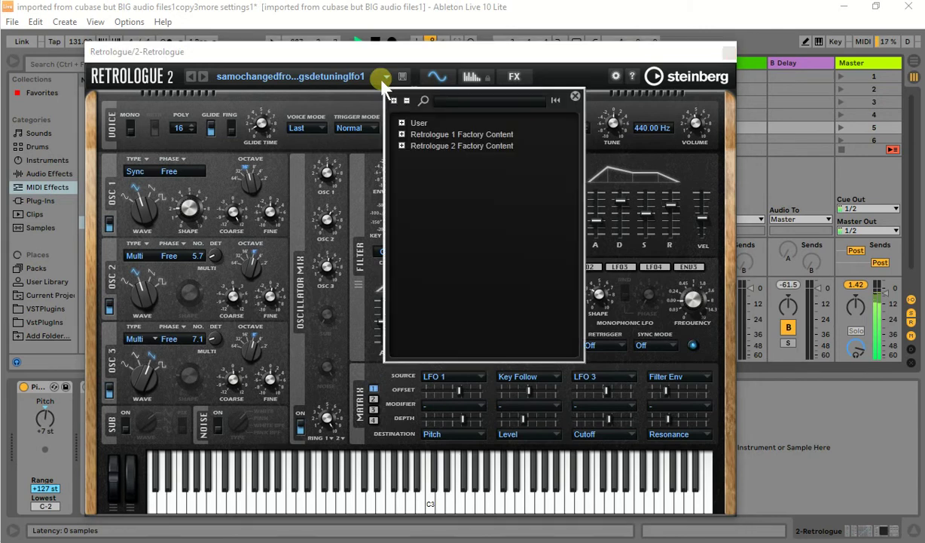
{"action": "left_click", "coordinate": [401, 135]}
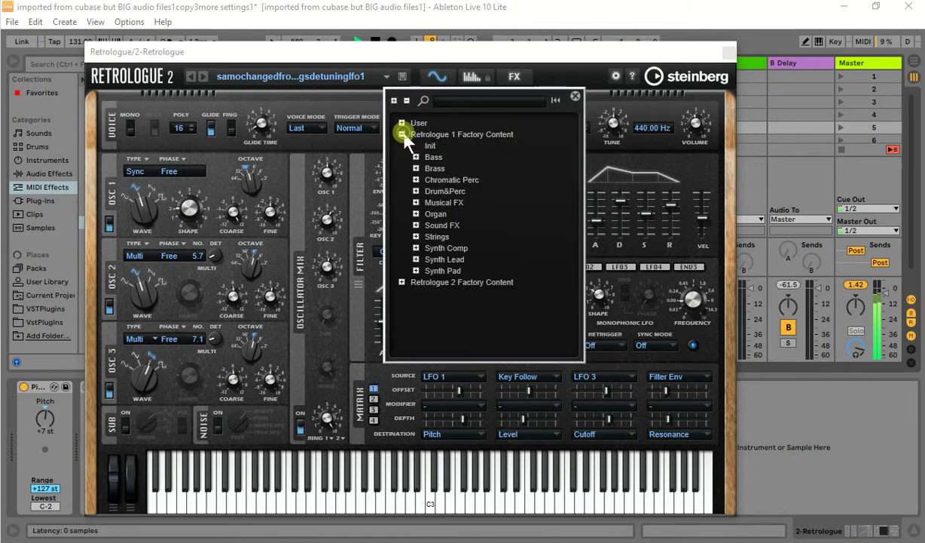
{"action": "left_click", "coordinate": [416, 259]}
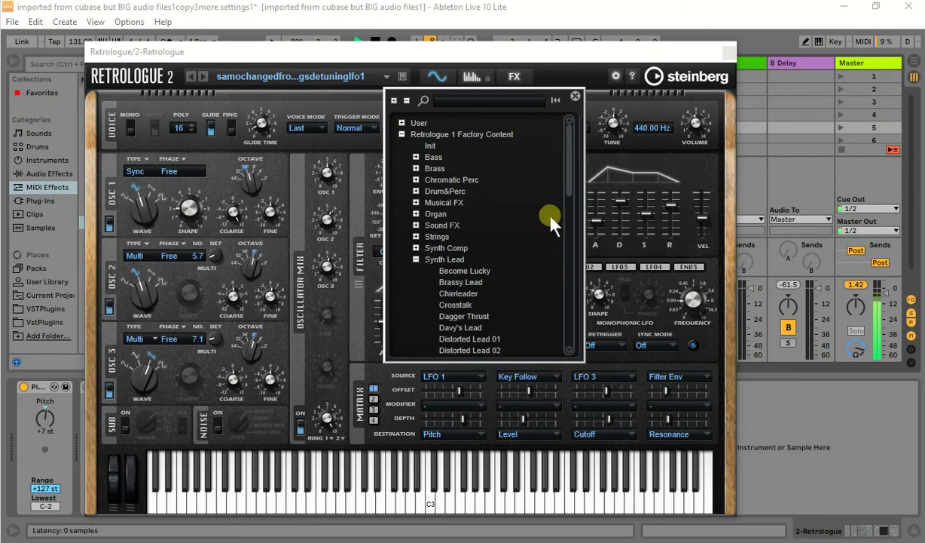
{"action": "left_click_drag", "start_coordinate": [571, 175], "coordinate": [571, 194]}
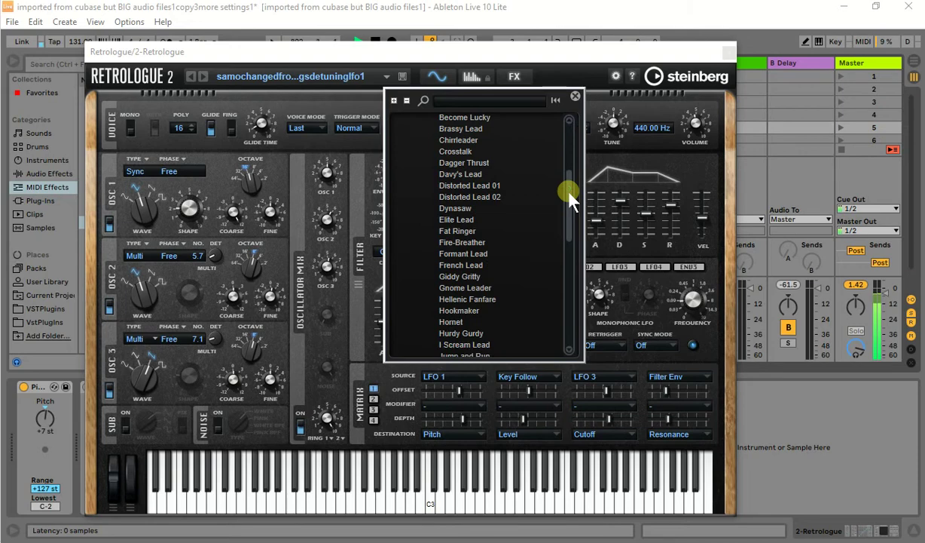
{"action": "left_click", "coordinate": [461, 219]}
{"action": "left_click", "coordinate": [568, 52]}
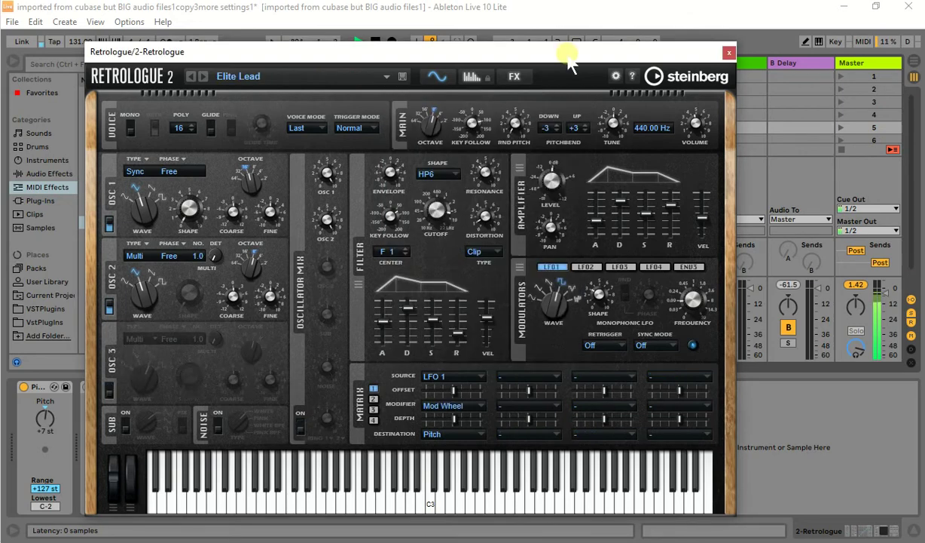
{"action": "left_click_drag", "start_coordinate": [624, 49], "coordinate": [226, 482]}
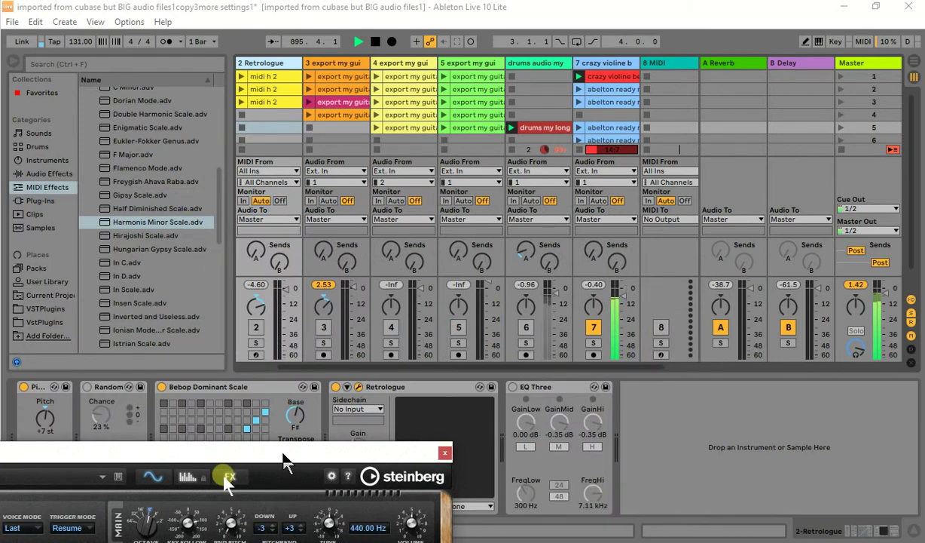
{"action": "left_click_drag", "start_coordinate": [285, 462], "coordinate": [80, 485]}
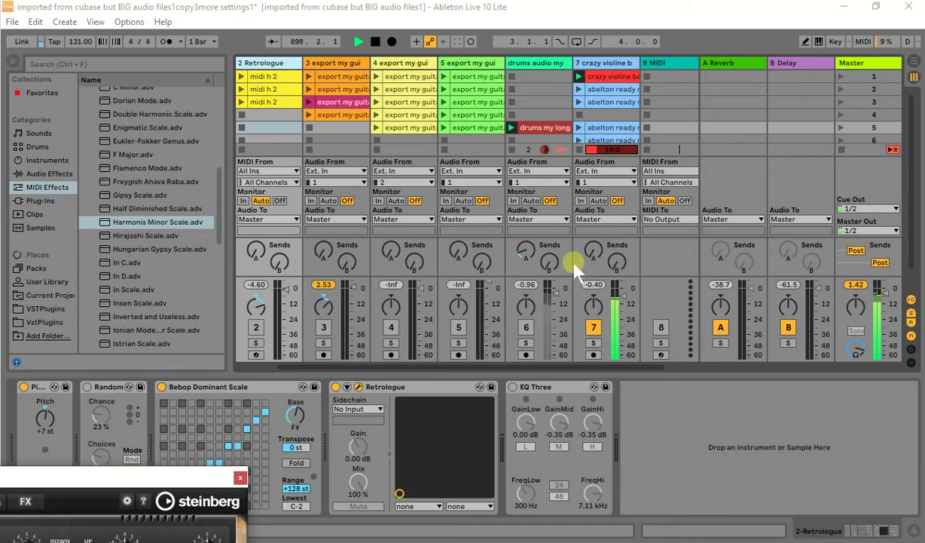
Relaunch the fifth-row drums clip and bring the drums track back in
{"action": "left_click", "coordinate": [513, 129]}
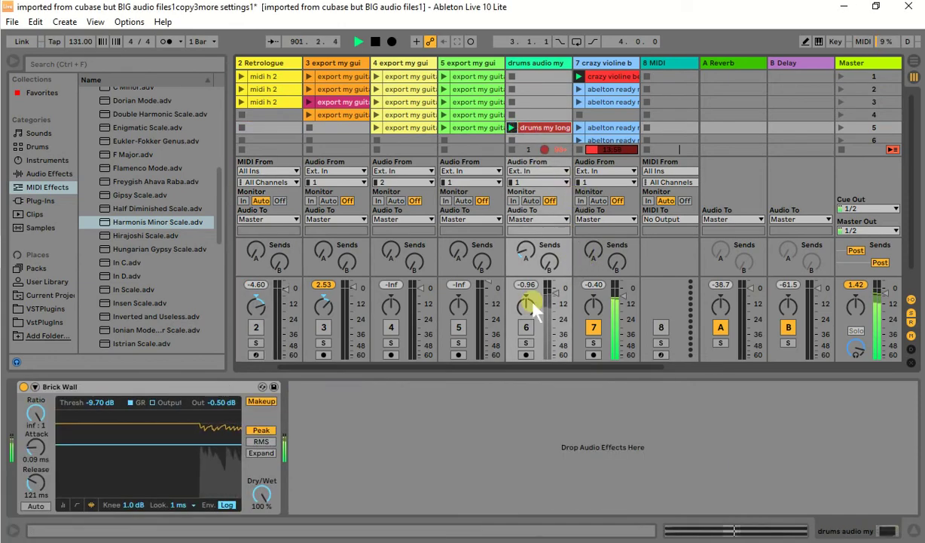
{"action": "left_click", "coordinate": [525, 325]}
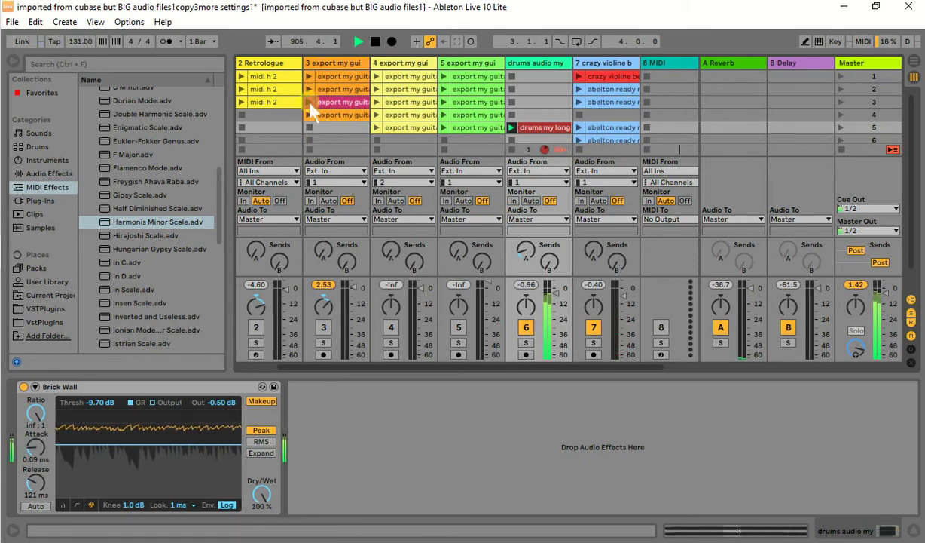
Launch the third-row midi h 2 clip, clear the plug-in window away and unmute the Retrologue track
{"action": "left_click", "coordinate": [241, 101]}
{"action": "left_click_drag", "start_coordinate": [445, 75], "coordinate": [165, 309]}
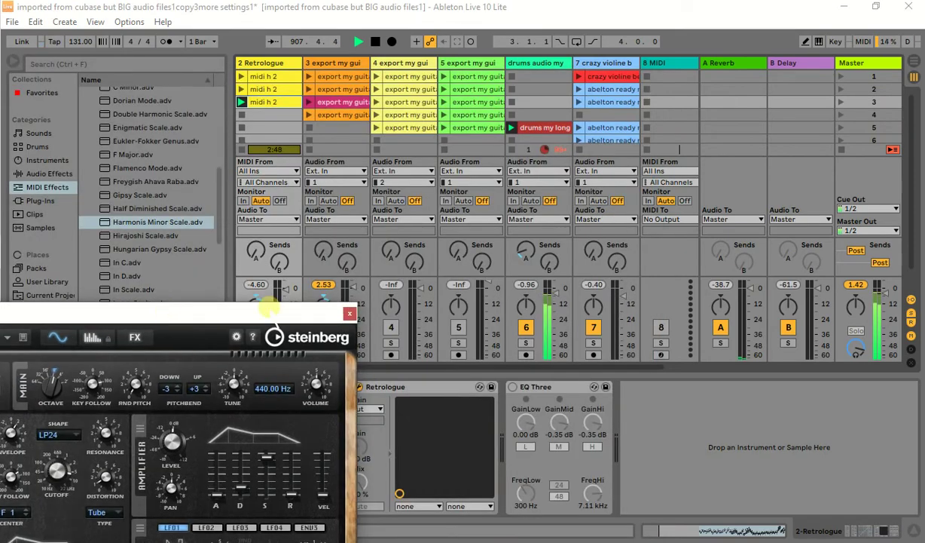
{"action": "left_click", "coordinate": [256, 329]}
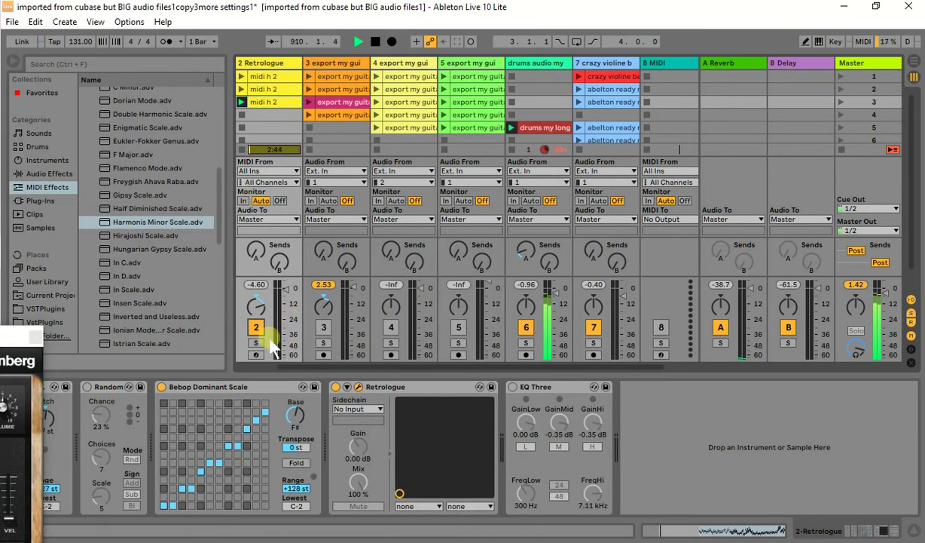
Launch the second-row midi h 2 clip, open its notes and jump its playback to about bar 146
{"action": "left_click", "coordinate": [241, 89]}
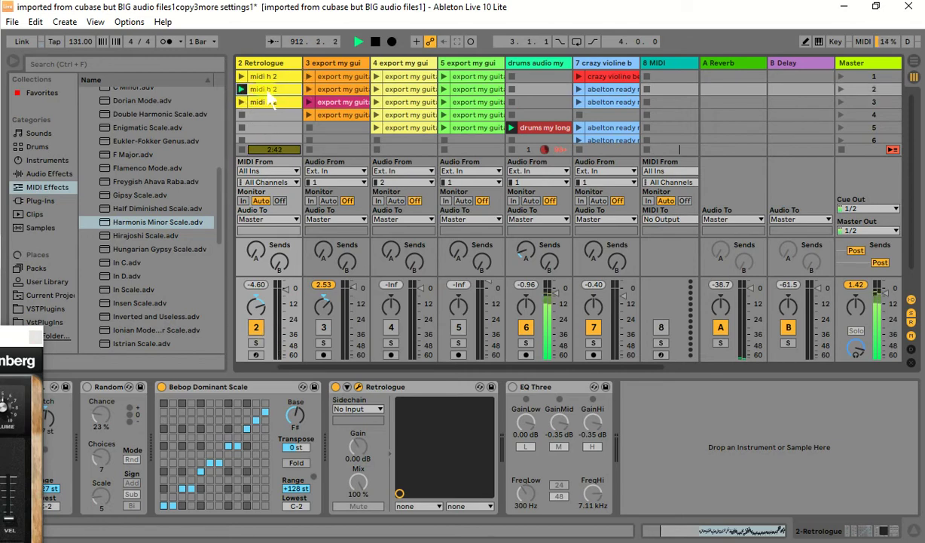
{"action": "left_click", "coordinate": [269, 97]}
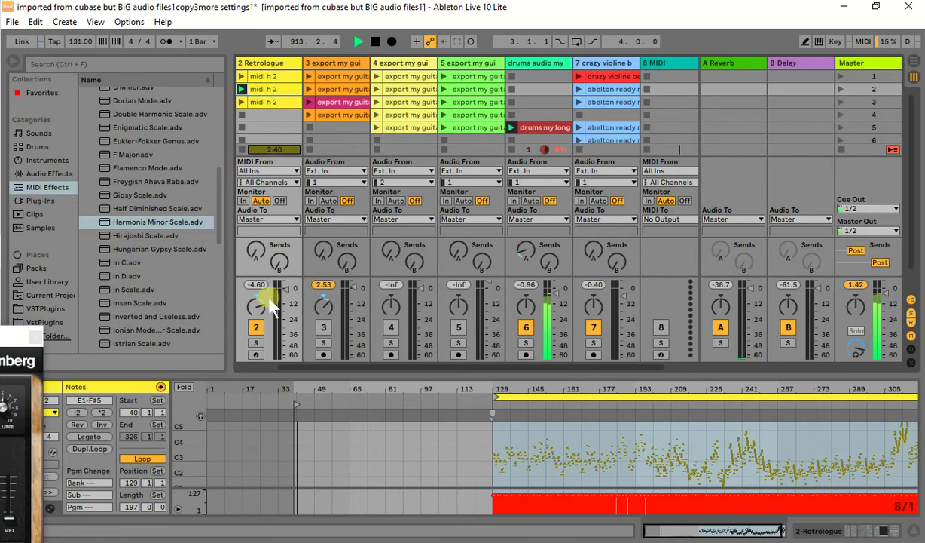
{"action": "left_click", "coordinate": [595, 399]}
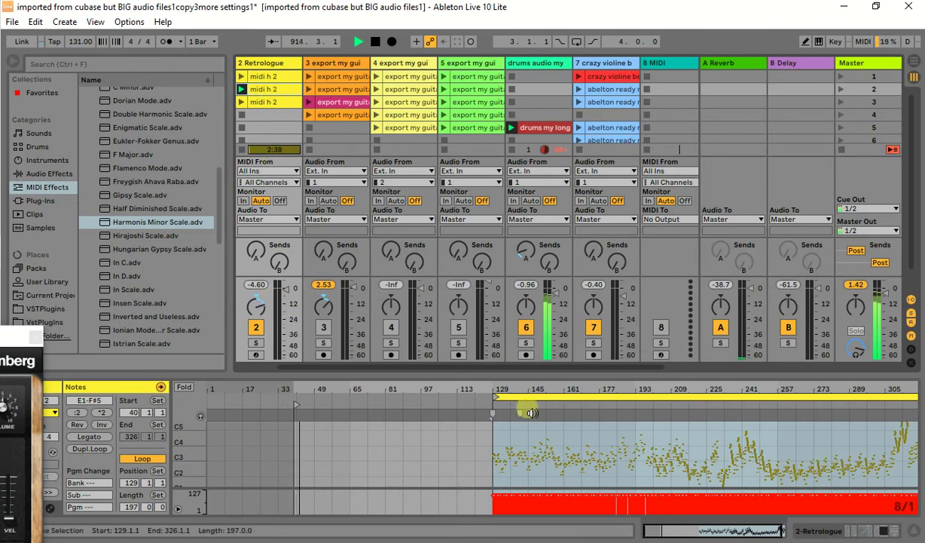
{"action": "left_click", "coordinate": [531, 412]}
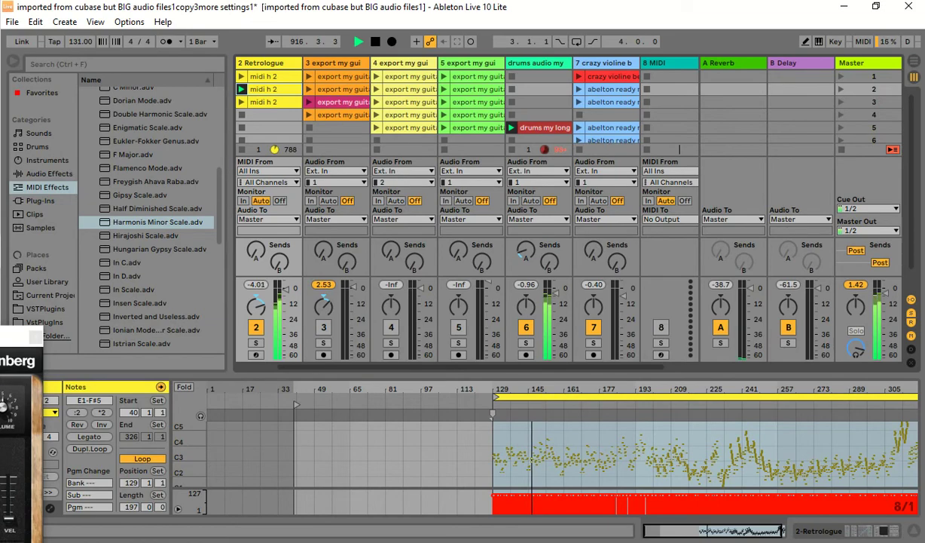
Skip the playing midi h 2 clip through points between about bars 201 and 243, then move the Retrologue window out of the way
{"action": "left_click_drag", "start_coordinate": [6, 336], "coordinate": [470, 78]}
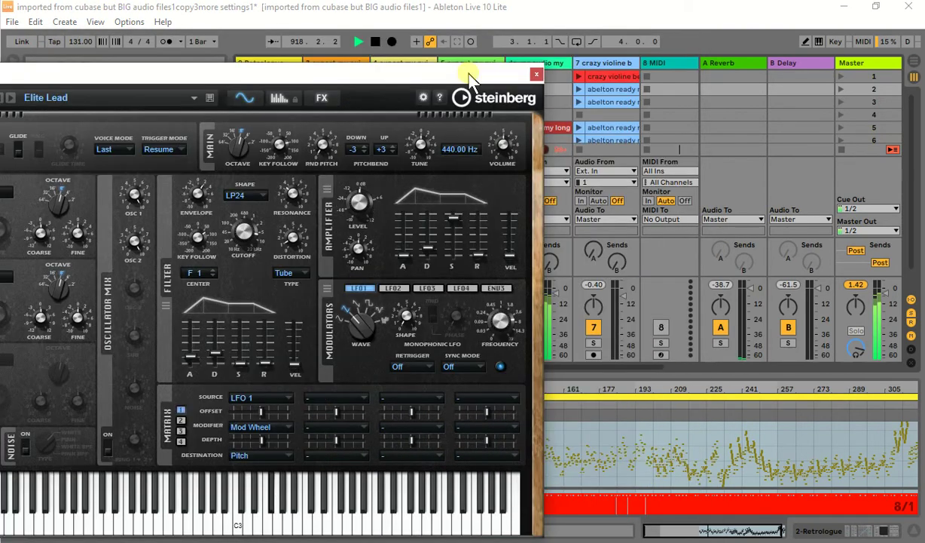
{"action": "left_click", "coordinate": [653, 409]}
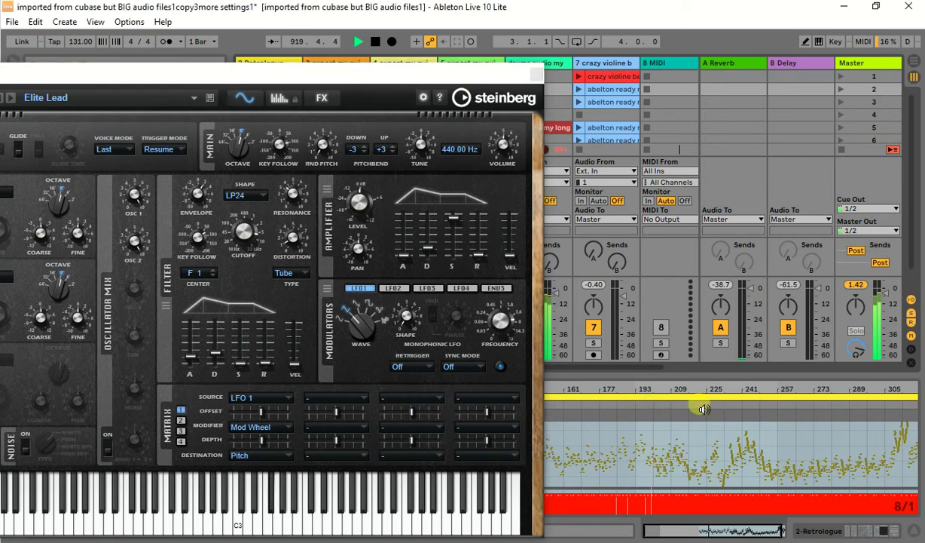
{"action": "left_click", "coordinate": [746, 411]}
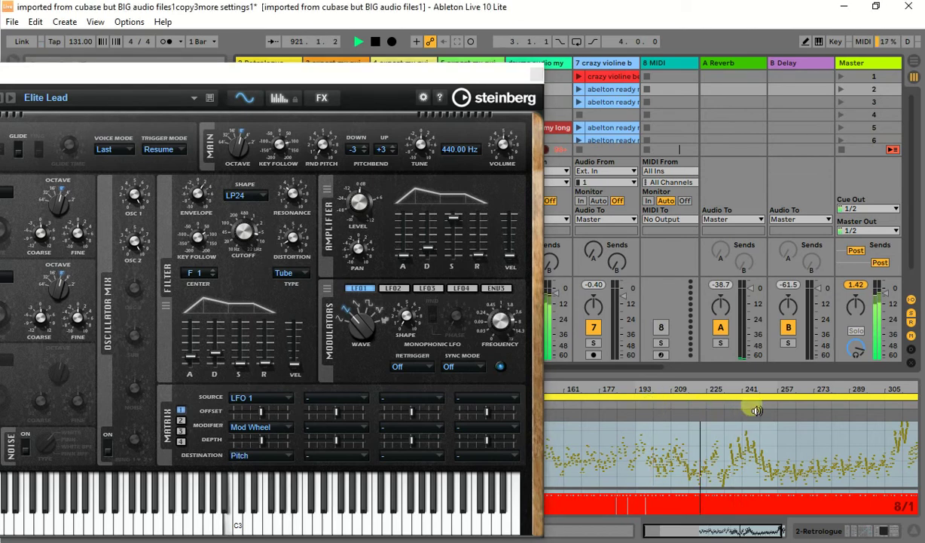
{"action": "left_click_drag", "start_coordinate": [455, 75], "coordinate": [16, 530]}
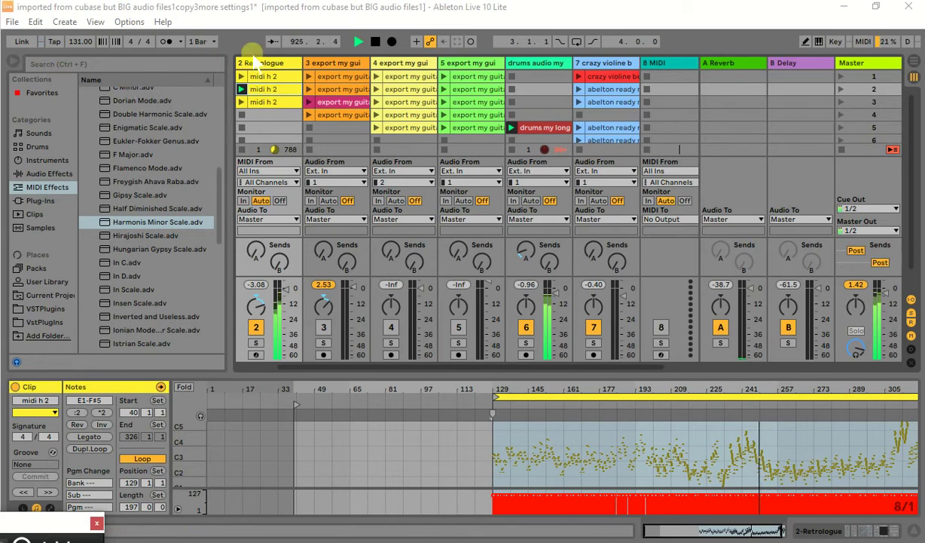
Set the Retrologue track's Pitch device to -17 st and its Bebop Dominant Scale to base F with a +2 st transpose
{"action": "left_click", "coordinate": [285, 65]}
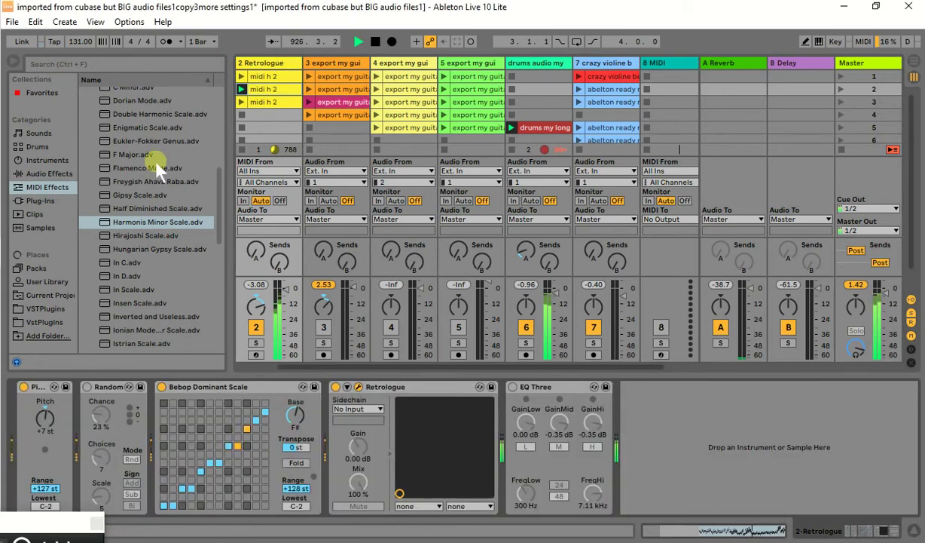
{"action": "left_click_drag", "start_coordinate": [44, 417], "coordinate": [45, 434]}
{"action": "left_click", "coordinate": [269, 387]}
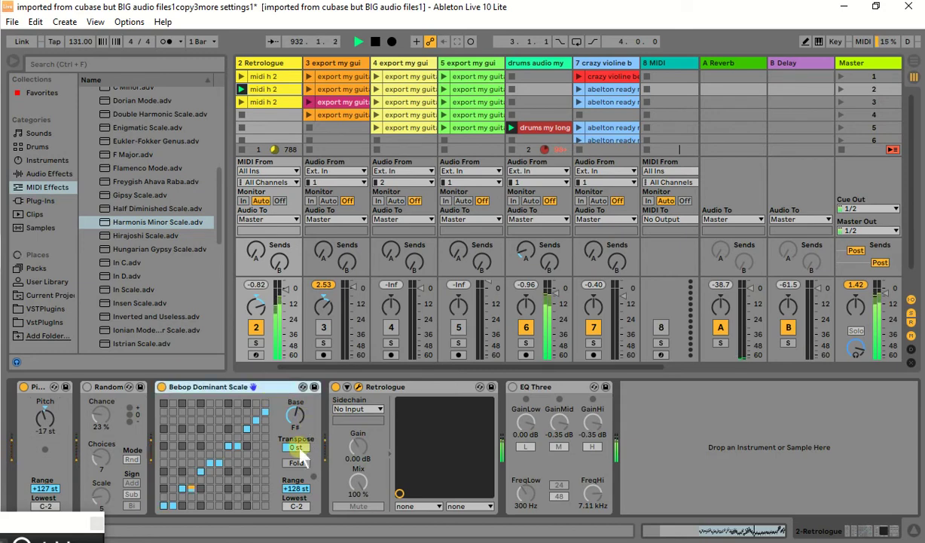
{"action": "left_click_drag", "start_coordinate": [296, 447], "coordinate": [296, 419]}
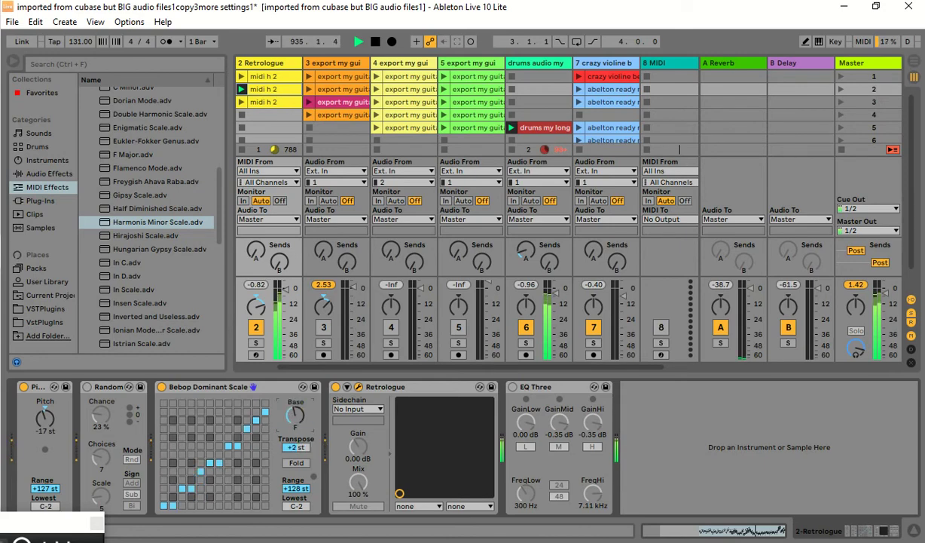
Turn on the Retrologue track's Random device and set its chance to 24 % and its scale to 1
{"action": "left_click", "coordinate": [87, 387]}
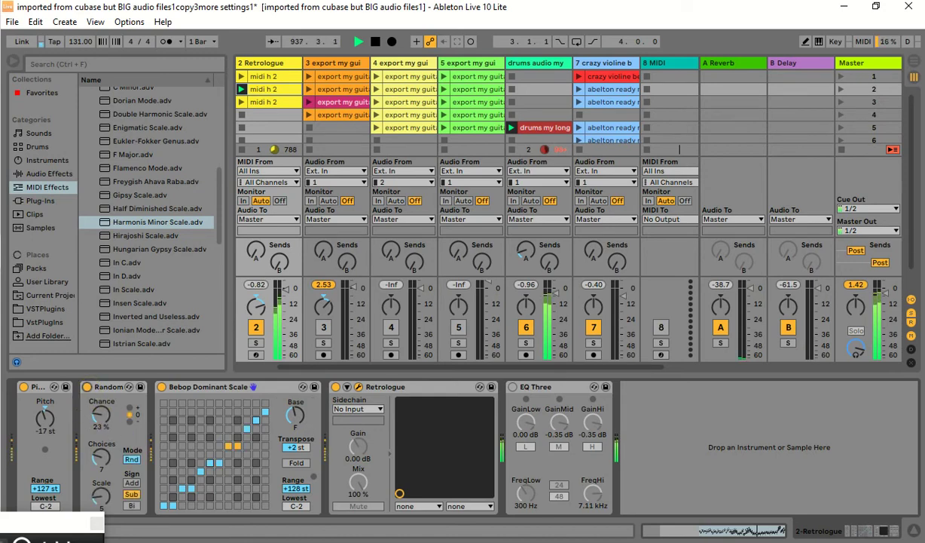
{"action": "left_click_drag", "start_coordinate": [99, 486], "coordinate": [100, 508]}
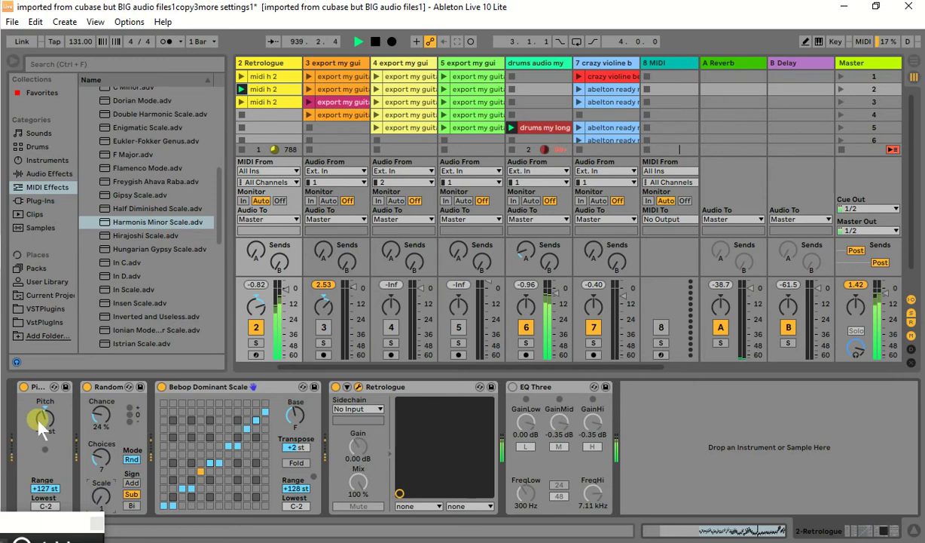
Bring the Retrologue window back into view and load the Fat Ringer preset
{"action": "left_click_drag", "start_coordinate": [34, 517], "coordinate": [639, 77]}
{"action": "left_click", "coordinate": [357, 98]}
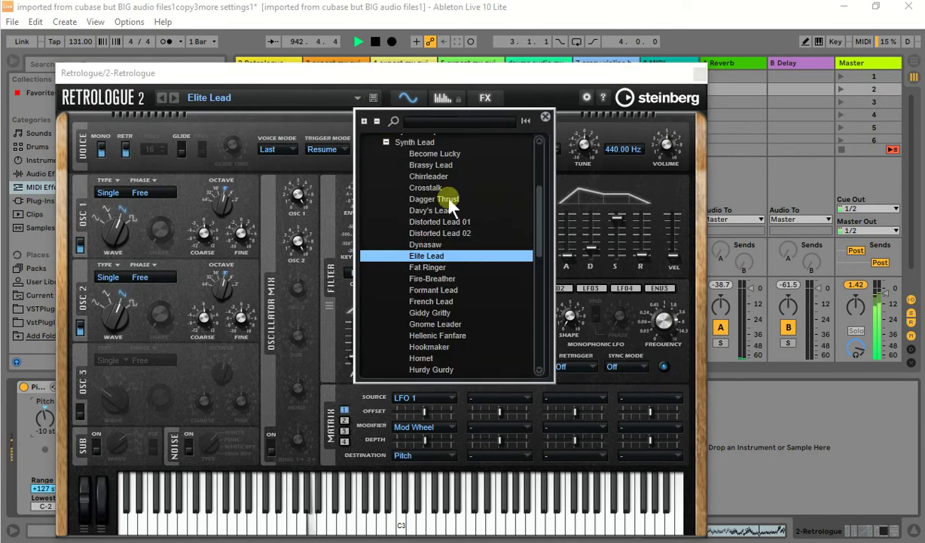
{"action": "double_click", "coordinate": [435, 267]}
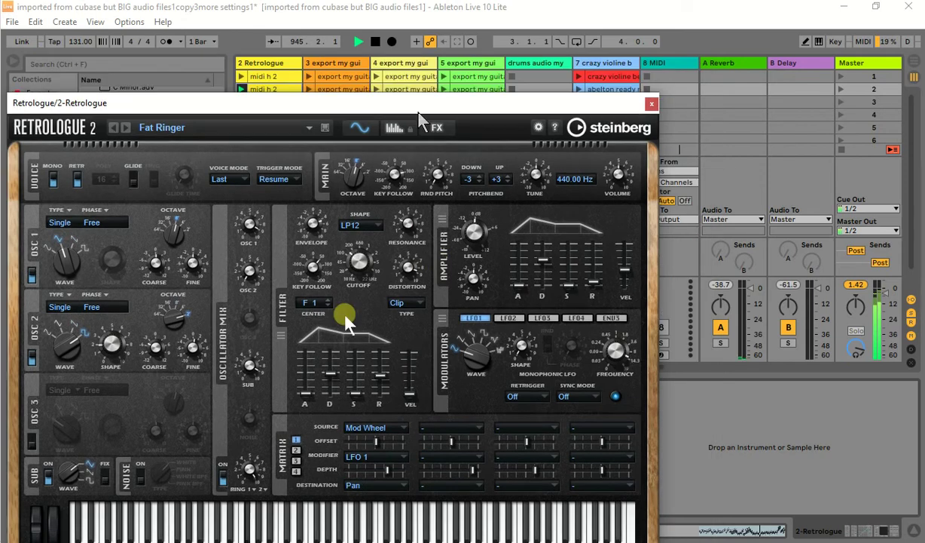
Move the Retrologue window out of the way and select the Reason Rack Plugin Effect among Reason Studios' VST3 plug-ins
{"action": "left_click_drag", "start_coordinate": [419, 113], "coordinate": [257, 535]}
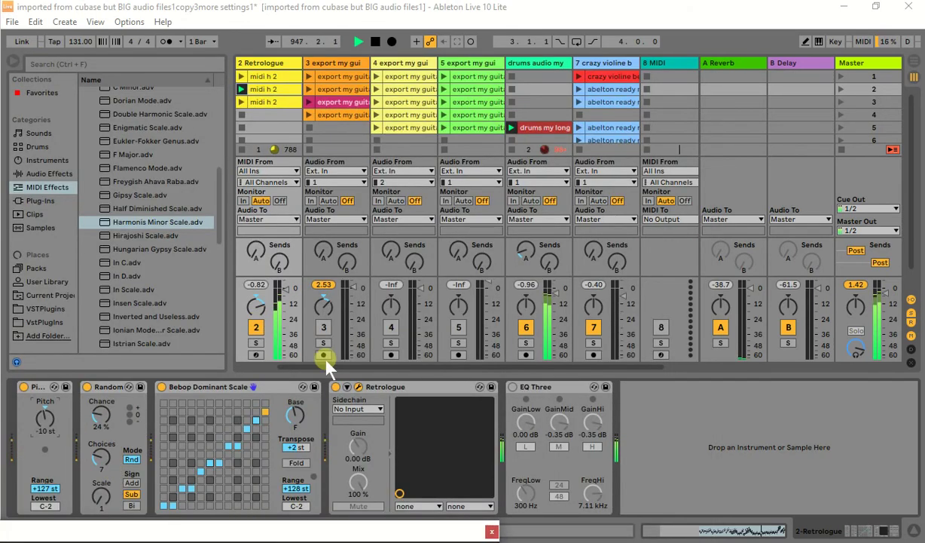
{"action": "left_click_drag", "start_coordinate": [358, 367], "coordinate": [271, 366]}
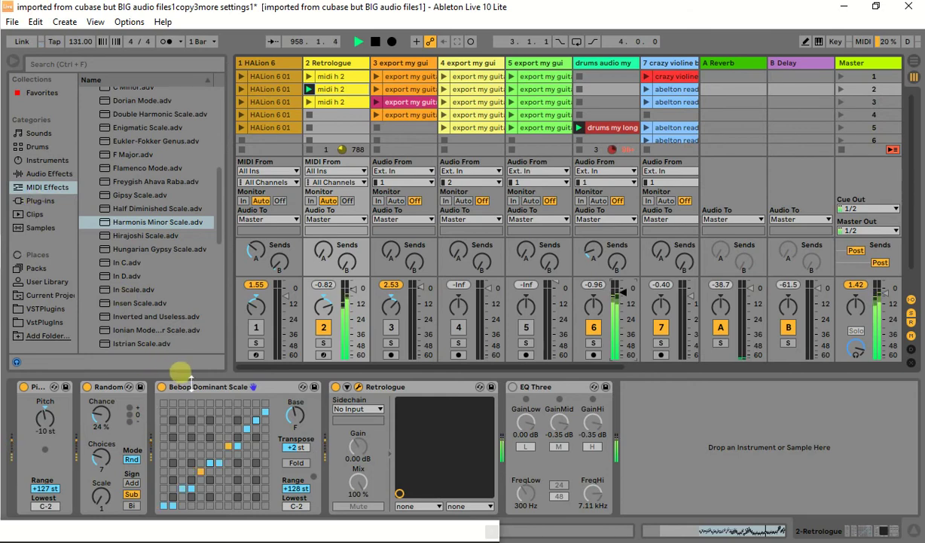
{"action": "left_click", "coordinate": [40, 200]}
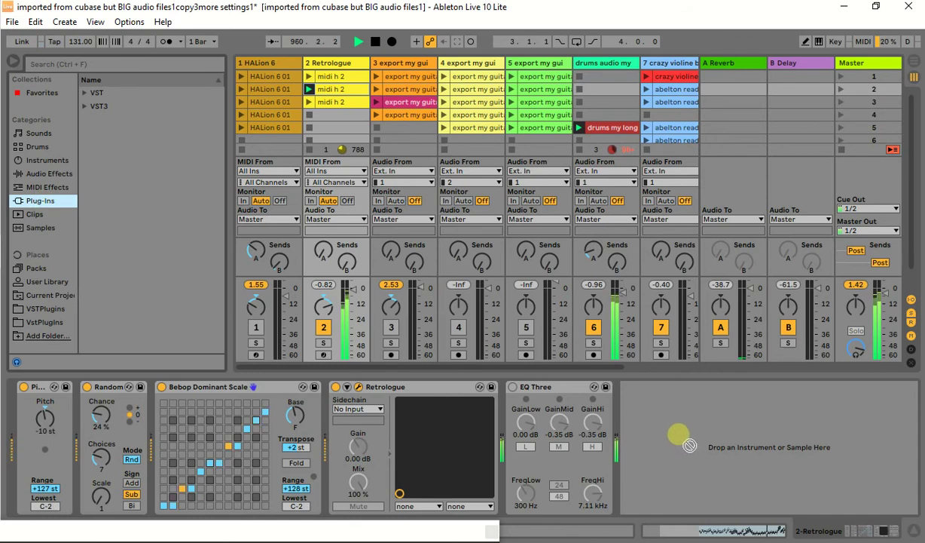
{"action": "left_click", "coordinate": [83, 106]}
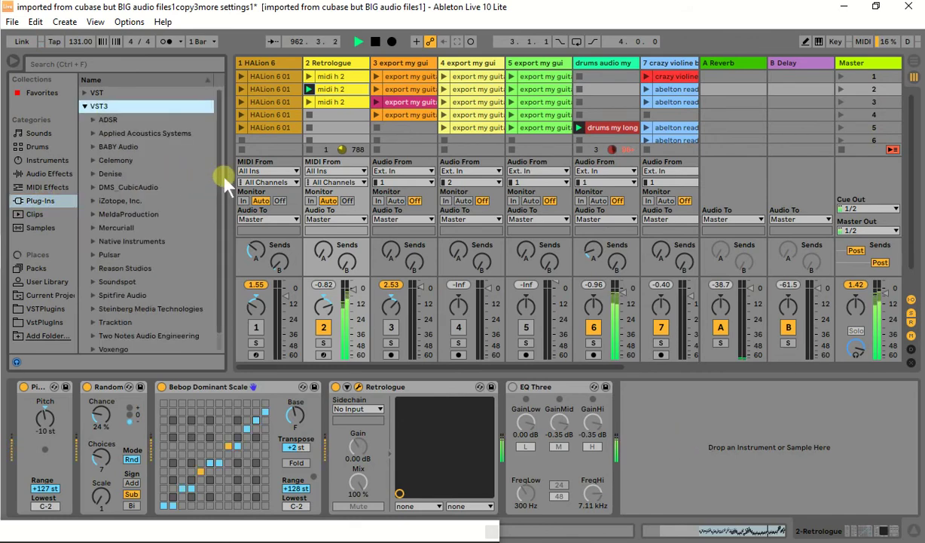
{"action": "left_click_drag", "start_coordinate": [222, 178], "coordinate": [225, 207]}
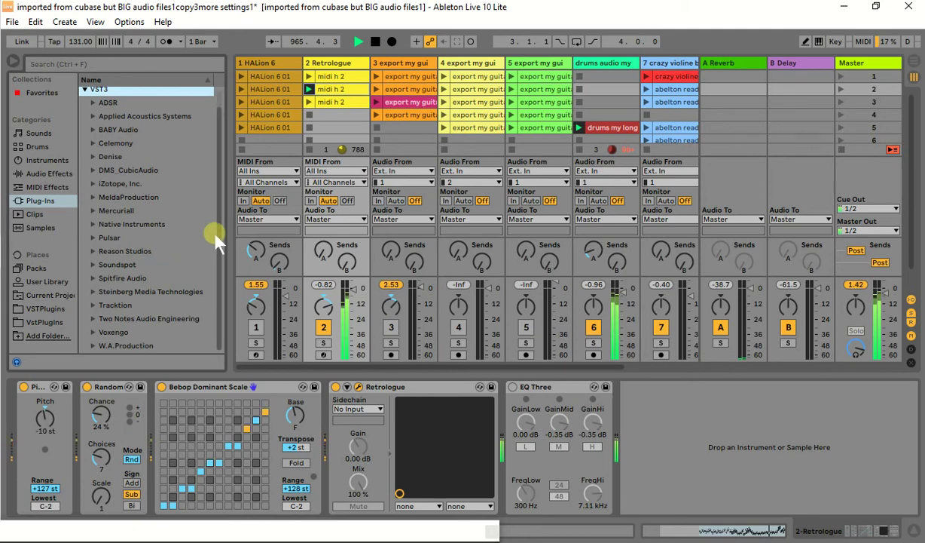
{"action": "left_click", "coordinate": [93, 252]}
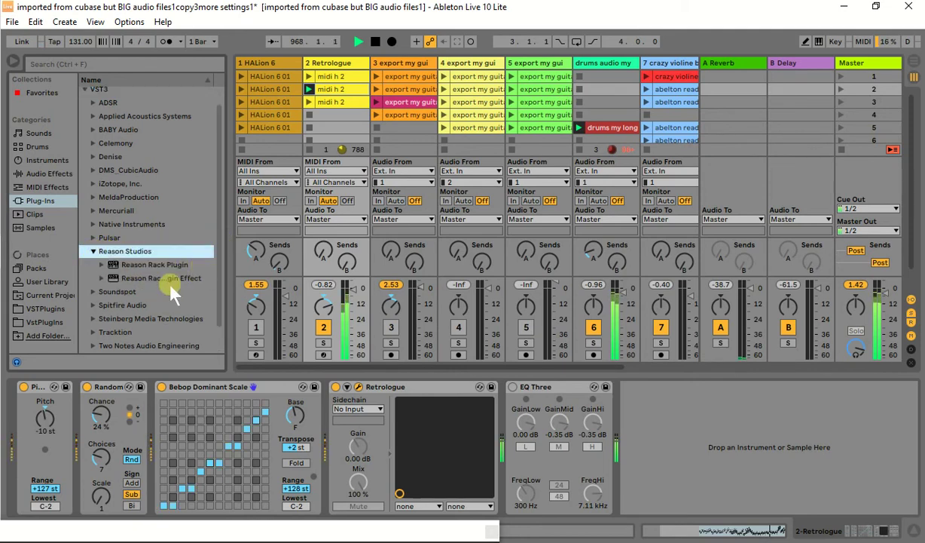
{"action": "left_click", "coordinate": [140, 278]}
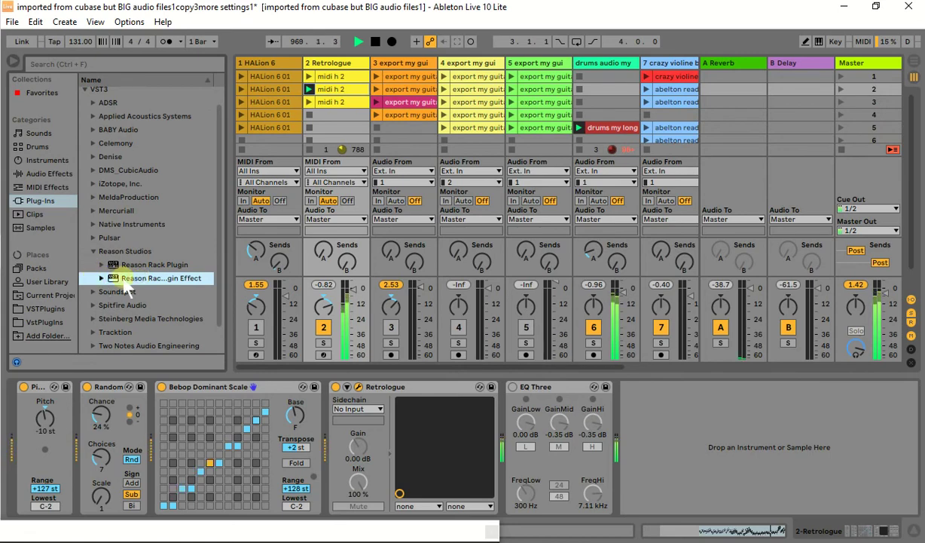
Show the Retrologue track's device chain and add the Reason Rack Plugin Effect after EQ Three
{"action": "left_click_drag", "start_coordinate": [384, 366], "coordinate": [40, 148]}
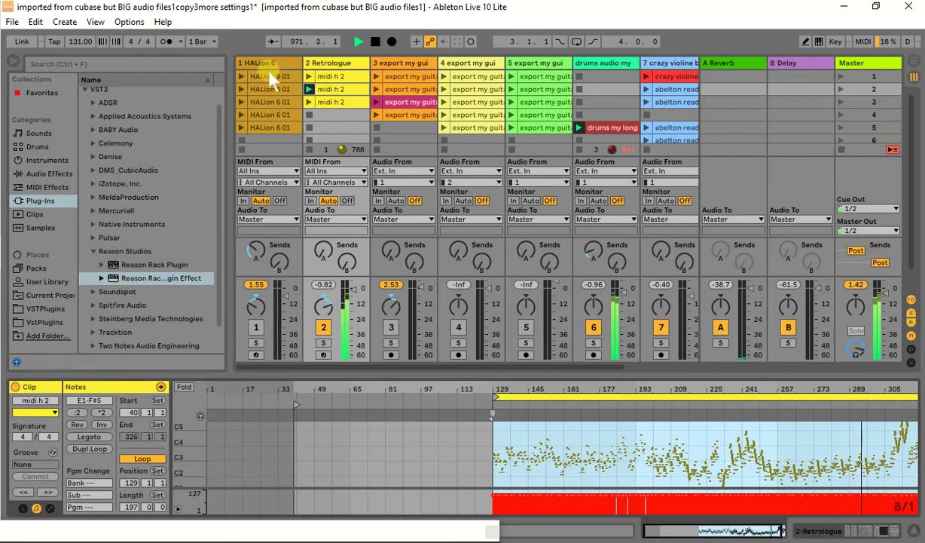
{"action": "double_click", "coordinate": [312, 63]}
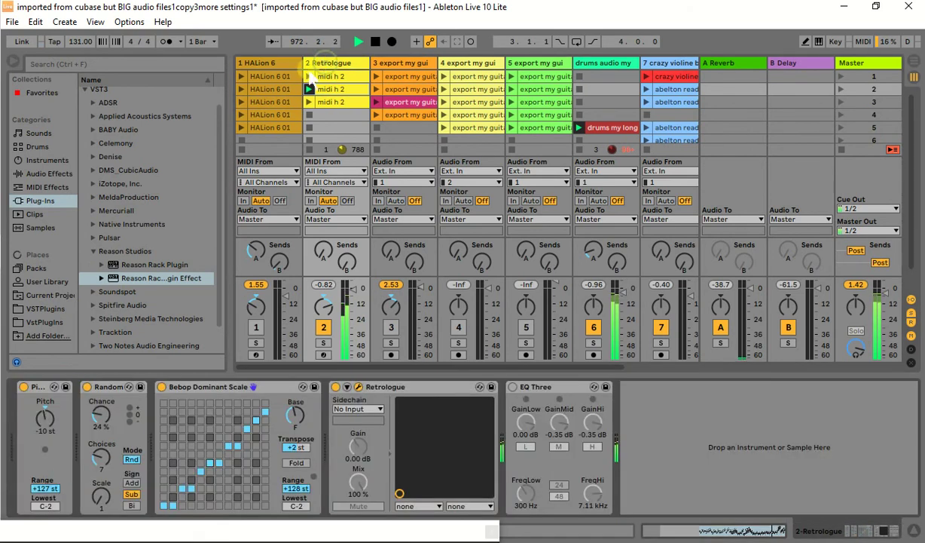
{"action": "mouse_move", "coordinate": [132, 278]}
{"action": "left_mouse_down"}
{"action": "mouse_move", "coordinate": [124, 277]}
{"action": "mouse_move", "coordinate": [781, 446]}
{"action": "mouse_move", "coordinate": [745, 448]}
{"action": "mouse_move", "coordinate": [737, 467]}
{"action": "left_mouse_up"}
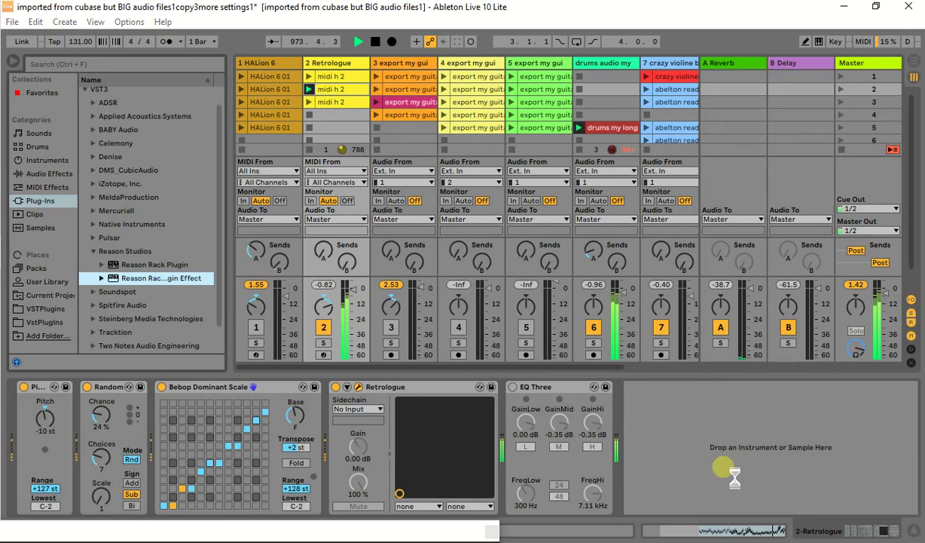